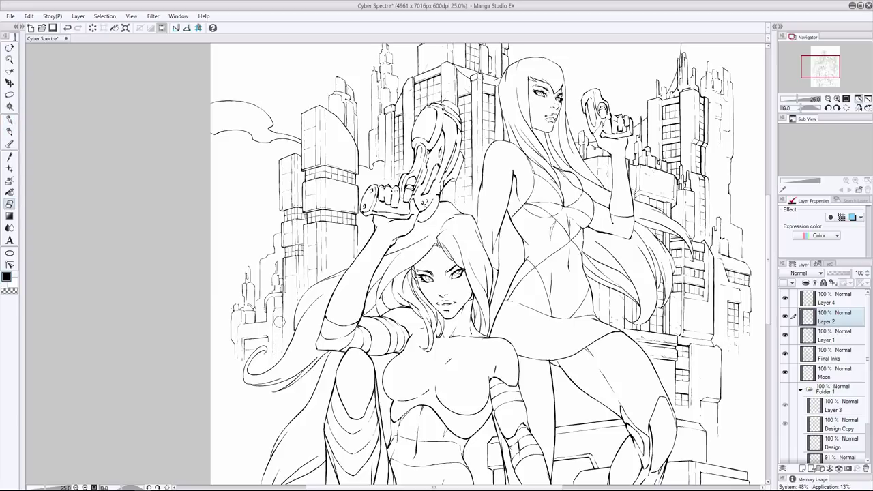
Touch up the low buildings at the far left of the skyline with a short vertical ink line.
{"action": "key", "text": "p"}
{"action": "key", "text": "e"}
{"action": "key", "text": "p"}
{"action": "key", "text": "ctrl+z"}
{"action": "key", "text": "ctrl+y"}
{"action": "left_click_drag", "start_coordinate": [273, 317], "coordinate": [273, 346]}
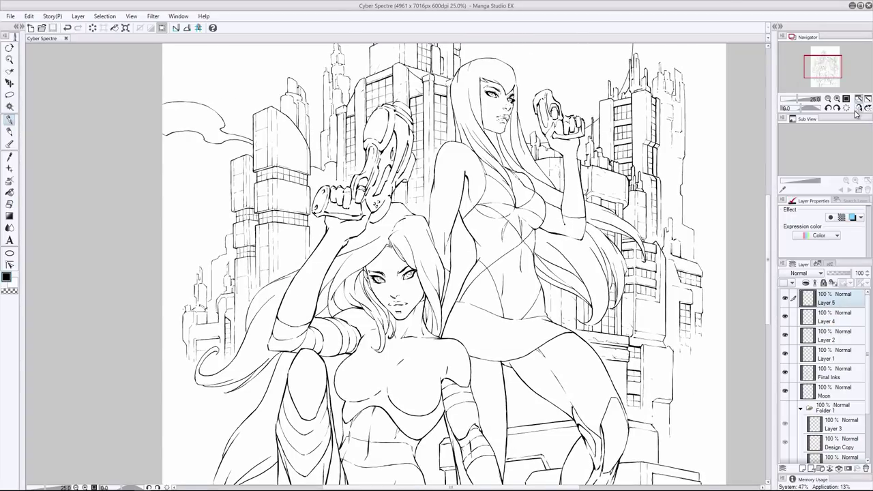
Touch up the line art on the Final Inks layer in a mirrored view and restore the normal orientation.
{"action": "left_click", "coordinate": [858, 98]}
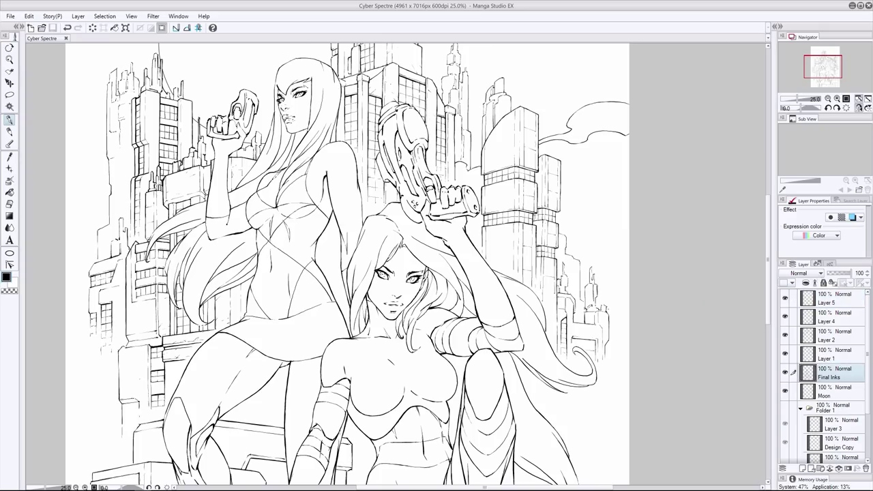
{"action": "key", "text": "e"}
{"action": "key", "text": "p"}
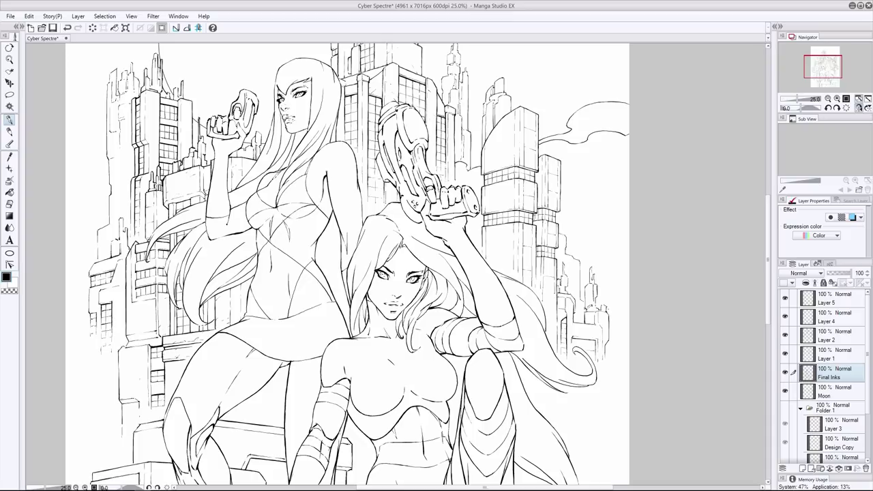
{"action": "key", "text": "e"}
{"action": "key", "text": "p"}
{"action": "left_click", "coordinate": [858, 107]}
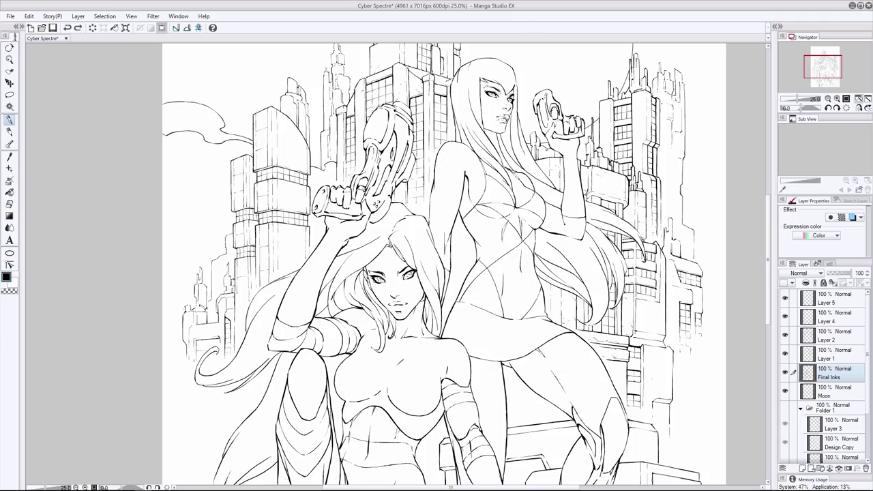
{"action": "left_click_drag", "start_coordinate": [771, 245], "coordinate": [771, 270]}
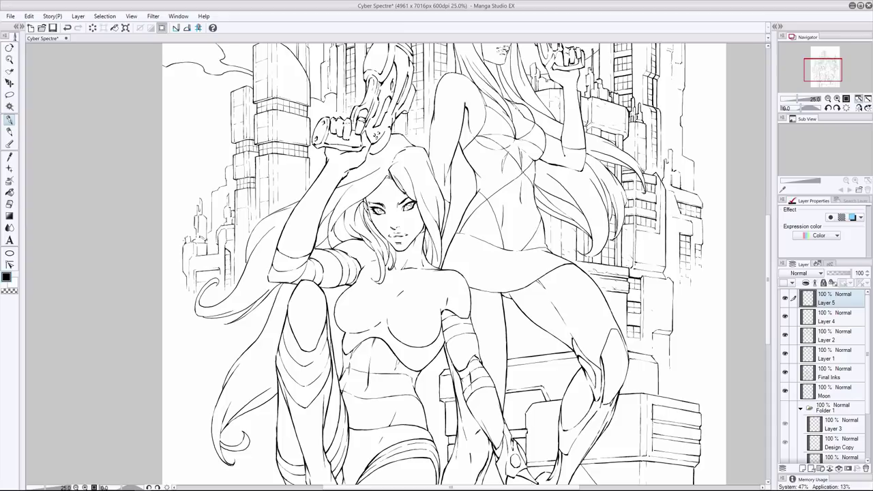
{"action": "key", "text": "ctrl+z"}
{"action": "left_click_drag", "start_coordinate": [391, 168], "coordinate": [411, 197]}
{"action": "mouse_move", "coordinate": [400, 161]}
{"action": "left_mouse_down"}
{"action": "mouse_move", "coordinate": [394, 169]}
{"action": "mouse_move", "coordinate": [411, 192]}
{"action": "mouse_move", "coordinate": [407, 182]}
{"action": "left_mouse_up"}
{"action": "key", "text": "ctrl+z"}
{"action": "key", "text": "ctrl+z"}
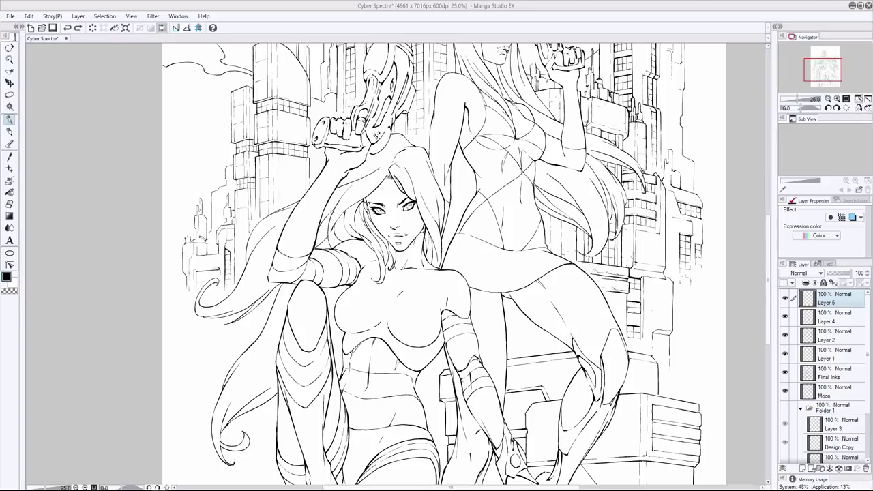
Ink fine strands on Layer 5 in the lock falling along the right side of the seated woman's face.
{"action": "left_click_drag", "start_coordinate": [411, 182], "coordinate": [440, 238]}
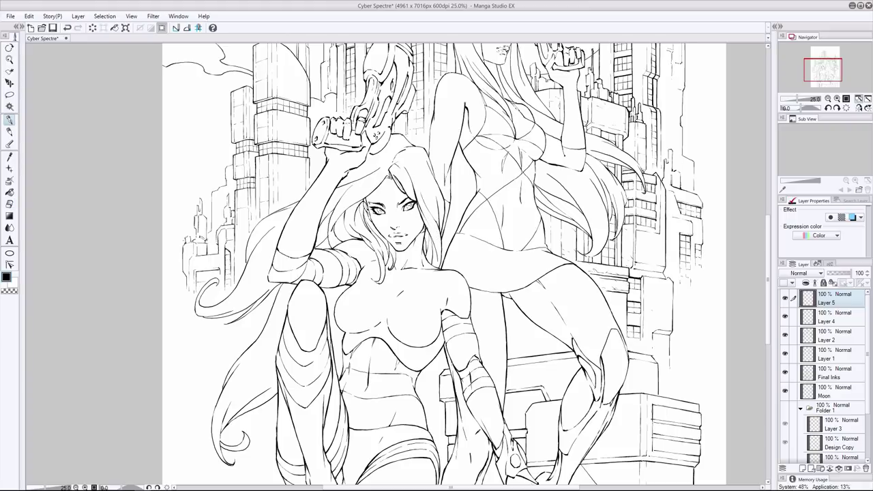
{"action": "left_click_drag", "start_coordinate": [424, 227], "coordinate": [431, 263]}
{"action": "key", "text": "ctrl+z"}
{"action": "left_click_drag", "start_coordinate": [420, 192], "coordinate": [440, 247]}
{"action": "mouse_move", "coordinate": [418, 208]}
{"action": "left_mouse_down"}
{"action": "mouse_move", "coordinate": [437, 234]}
{"action": "mouse_move", "coordinate": [439, 265]}
{"action": "left_mouse_up"}
{"action": "left_click_drag", "start_coordinate": [430, 236], "coordinate": [431, 262]}
{"action": "left_click_drag", "start_coordinate": [429, 232], "coordinate": [433, 256]}
{"action": "left_click_drag", "start_coordinate": [425, 214], "coordinate": [432, 225]}
{"action": "left_click_drag", "start_coordinate": [397, 170], "coordinate": [414, 199]}
{"action": "left_click_drag", "start_coordinate": [400, 172], "coordinate": [411, 197]}
{"action": "key", "text": "ctrl+z"}
{"action": "key", "text": "ctrl+z"}
{"action": "key", "text": "ctrl+z"}
{"action": "mouse_move", "coordinate": [405, 162]}
{"action": "left_mouse_down"}
{"action": "mouse_move", "coordinate": [410, 154]}
{"action": "mouse_move", "coordinate": [397, 169]}
{"action": "mouse_move", "coordinate": [414, 177]}
{"action": "mouse_move", "coordinate": [378, 187]}
{"action": "left_mouse_up"}
{"action": "key", "text": "ctrl+z"}
{"action": "left_click_drag", "start_coordinate": [366, 196], "coordinate": [356, 203]}
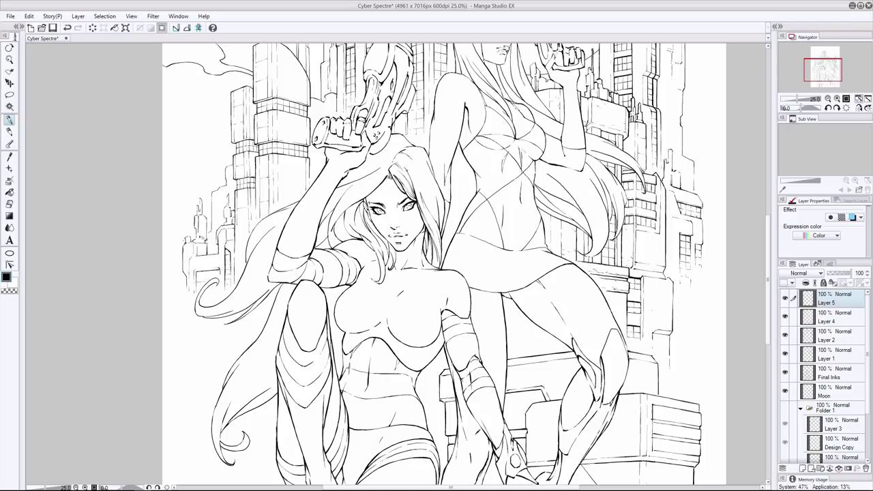
{"action": "mouse_move", "coordinate": [412, 176]}
{"action": "left_mouse_down"}
{"action": "mouse_move", "coordinate": [425, 218]}
{"action": "mouse_move", "coordinate": [424, 195]}
{"action": "mouse_move", "coordinate": [436, 221]}
{"action": "left_mouse_up"}
{"action": "key", "text": "ctrl+z"}
{"action": "key", "text": "ctrl+z"}
{"action": "key", "text": "ctrl+z"}
Ink and clean up strands along the outer right edge of the seated woman's hair, from the crown toward the shoulder.
{"action": "mouse_move", "coordinate": [457, 185]}
{"action": "left_mouse_down"}
{"action": "mouse_move", "coordinate": [463, 195]}
{"action": "mouse_move", "coordinate": [436, 210]}
{"action": "mouse_move", "coordinate": [440, 223]}
{"action": "left_mouse_up"}
{"action": "left_click_drag", "start_coordinate": [435, 194], "coordinate": [441, 230]}
{"action": "left_click_drag", "start_coordinate": [424, 167], "coordinate": [443, 215]}
{"action": "left_click_drag", "start_coordinate": [433, 181], "coordinate": [443, 205]}
{"action": "left_click_drag", "start_coordinate": [442, 199], "coordinate": [444, 209]}
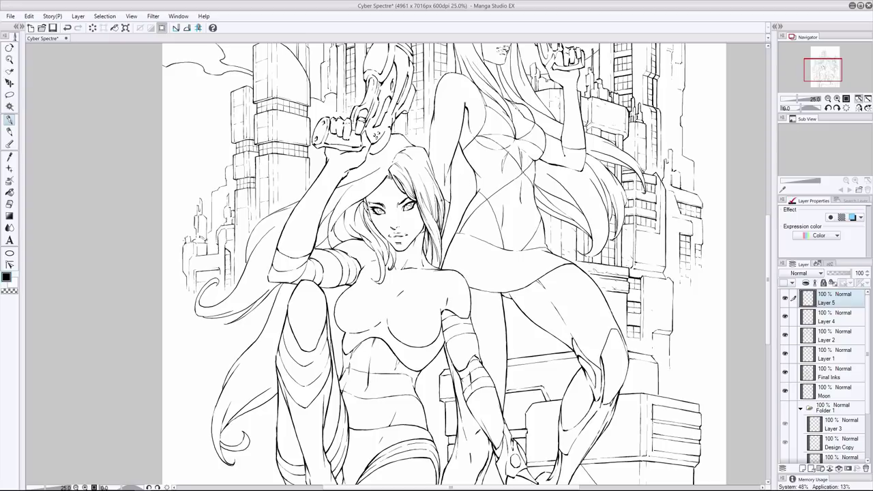
{"action": "key", "text": "e"}
{"action": "key", "text": "p"}
{"action": "left_click_drag", "start_coordinate": [427, 152], "coordinate": [435, 173]}
{"action": "left_click_drag", "start_coordinate": [420, 212], "coordinate": [434, 237]}
{"action": "key", "text": "e"}
{"action": "key", "text": "p"}
Ink fine strands in the hair lock framing the left side of the seated woman's face, undoing unsatisfactory strokes.
{"action": "left_click_drag", "start_coordinate": [359, 203], "coordinate": [353, 223]}
{"action": "mouse_move", "coordinate": [361, 201]}
{"action": "left_mouse_down"}
{"action": "mouse_move", "coordinate": [360, 216]}
{"action": "mouse_move", "coordinate": [382, 244]}
{"action": "mouse_move", "coordinate": [364, 218]}
{"action": "mouse_move", "coordinate": [373, 232]}
{"action": "mouse_move", "coordinate": [395, 222]}
{"action": "mouse_move", "coordinate": [361, 233]}
{"action": "mouse_move", "coordinate": [380, 249]}
{"action": "left_mouse_up"}
{"action": "key", "text": "ctrl+z"}
{"action": "key", "text": "ctrl+z"}
{"action": "key", "text": "ctrl+z"}
{"action": "key", "text": "ctrl+y"}
{"action": "key", "text": "ctrl+z"}
{"action": "key", "text": "ctrl+y"}
{"action": "key", "text": "ctrl+z"}
{"action": "left_click_drag", "start_coordinate": [398, 226], "coordinate": [403, 235]}
{"action": "key", "text": "ctrl+z"}
{"action": "key", "text": "ctrl+z"}
{"action": "key", "text": "ctrl+z"}
{"action": "key", "text": "ctrl+z"}
{"action": "left_click_drag", "start_coordinate": [349, 223], "coordinate": [358, 232]}
{"action": "left_click_drag", "start_coordinate": [356, 229], "coordinate": [379, 250]}
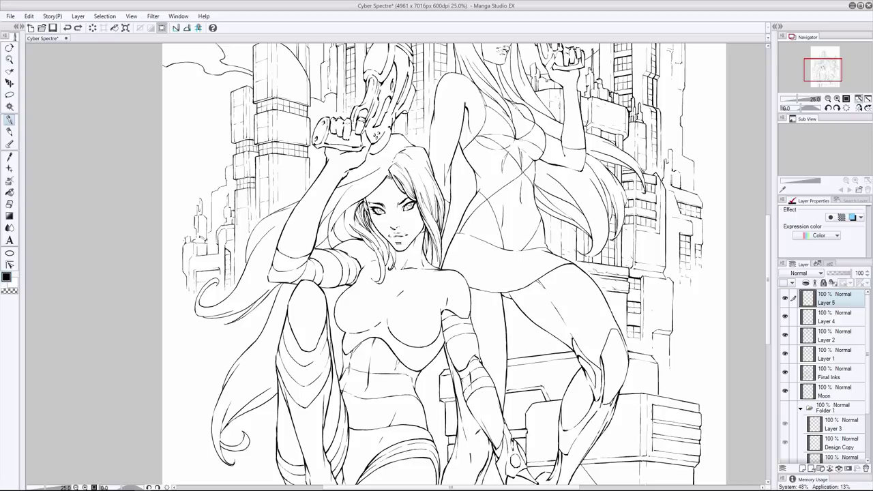
Redraw and clean up the strands in the lower part of the left face lock, down toward the shoulder.
{"action": "key", "text": "ctrl+z"}
{"action": "key", "text": "ctrl+z"}
{"action": "left_click_drag", "start_coordinate": [348, 224], "coordinate": [365, 236]}
{"action": "mouse_move", "coordinate": [363, 234]}
{"action": "left_mouse_down"}
{"action": "mouse_move", "coordinate": [382, 255]}
{"action": "mouse_move", "coordinate": [375, 241]}
{"action": "left_mouse_up"}
{"action": "mouse_move", "coordinate": [374, 238]}
{"action": "left_mouse_down"}
{"action": "mouse_move", "coordinate": [382, 255]}
{"action": "mouse_move", "coordinate": [369, 247]}
{"action": "mouse_move", "coordinate": [383, 282]}
{"action": "mouse_move", "coordinate": [380, 260]}
{"action": "mouse_move", "coordinate": [387, 265]}
{"action": "mouse_move", "coordinate": [383, 283]}
{"action": "left_mouse_up"}
{"action": "key", "text": "ctrl+z"}
{"action": "key", "text": "e"}
{"action": "key", "text": "p"}
{"action": "key", "text": "ctrl+z"}
{"action": "mouse_move", "coordinate": [372, 244]}
{"action": "left_mouse_down"}
{"action": "mouse_move", "coordinate": [381, 277]}
{"action": "mouse_move", "coordinate": [383, 258]}
{"action": "mouse_move", "coordinate": [352, 227]}
{"action": "mouse_move", "coordinate": [387, 248]}
{"action": "left_mouse_up"}
{"action": "key", "text": "ctrl+z"}
{"action": "key", "text": "e"}
{"action": "key", "text": "p"}
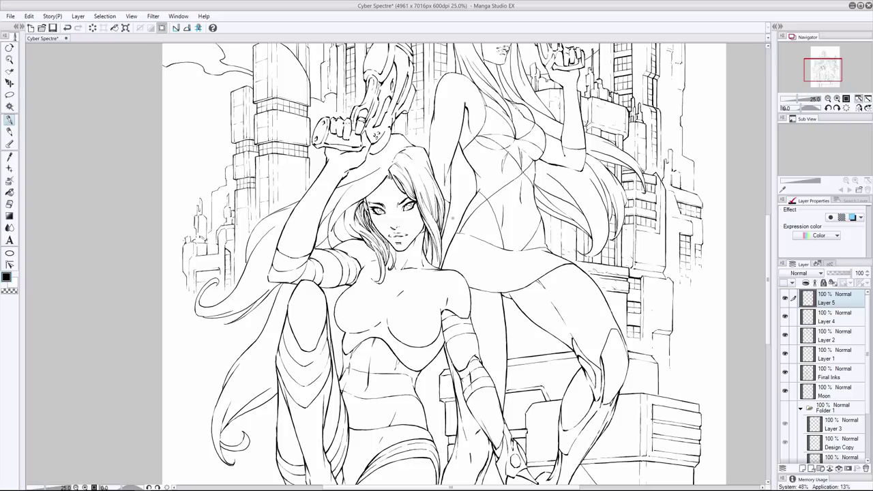
Ink strands in the hair gathered behind the seated woman's left face lock, just above the arm bands.
{"action": "left_click_drag", "start_coordinate": [351, 227], "coordinate": [362, 237]}
{"action": "mouse_move", "coordinate": [345, 208]}
{"action": "left_mouse_down"}
{"action": "mouse_move", "coordinate": [357, 237]}
{"action": "mouse_move", "coordinate": [395, 262]}
{"action": "left_mouse_up"}
{"action": "key", "text": "ctrl+z"}
{"action": "mouse_move", "coordinate": [337, 212]}
{"action": "left_mouse_down"}
{"action": "mouse_move", "coordinate": [343, 240]}
{"action": "mouse_move", "coordinate": [353, 237]}
{"action": "mouse_move", "coordinate": [337, 246]}
{"action": "left_mouse_up"}
{"action": "key", "text": "ctrl+z"}
{"action": "mouse_move", "coordinate": [334, 235]}
{"action": "left_mouse_down"}
{"action": "mouse_move", "coordinate": [341, 244]}
{"action": "mouse_move", "coordinate": [331, 245]}
{"action": "left_mouse_up"}
{"action": "key", "text": "ctrl+z"}
{"action": "left_click_drag", "start_coordinate": [351, 206], "coordinate": [335, 224]}
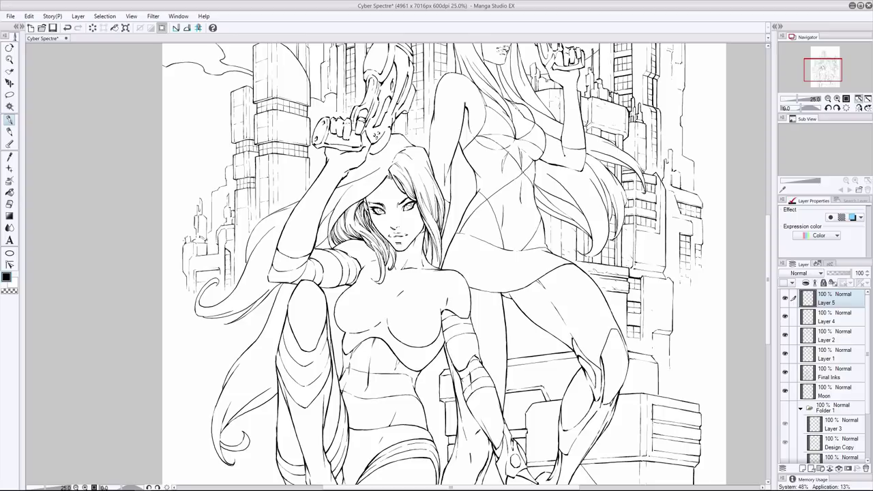
Ink long strands sweeping from the seated woman's parting down the left side of her hair.
{"action": "left_click_drag", "start_coordinate": [405, 134], "coordinate": [329, 226]}
{"action": "key", "text": "ctrl+z"}
{"action": "key", "text": "ctrl+z"}
{"action": "mouse_move", "coordinate": [380, 168]}
{"action": "left_mouse_down"}
{"action": "mouse_move", "coordinate": [332, 214]}
{"action": "mouse_move", "coordinate": [339, 199]}
{"action": "mouse_move", "coordinate": [366, 195]}
{"action": "mouse_move", "coordinate": [334, 228]}
{"action": "left_mouse_up"}
{"action": "key", "text": "ctrl+z"}
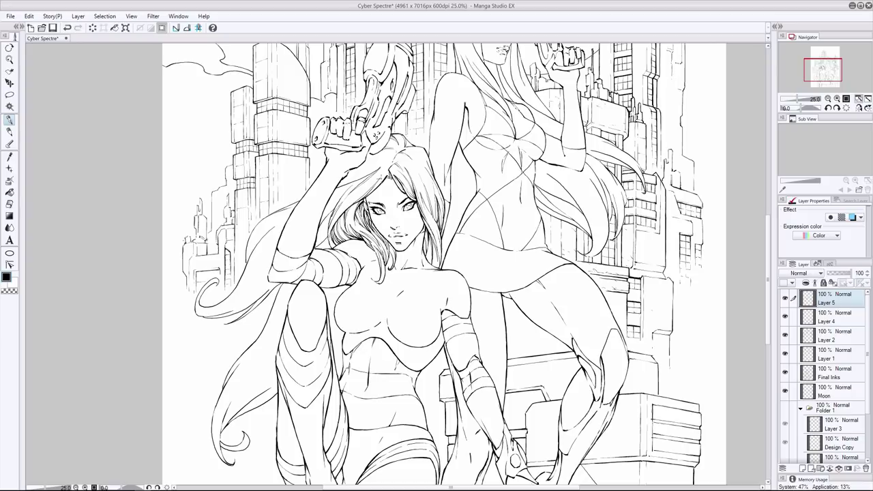
Refine the sweeping strands between the seated woman's parting and raised forearm, undoing unsatisfactory strokes.
{"action": "left_click_drag", "start_coordinate": [361, 194], "coordinate": [329, 236]}
{"action": "key", "text": "ctrl+z"}
{"action": "key", "text": "ctrl+z"}
{"action": "key", "text": "ctrl+z"}
{"action": "key", "text": "ctrl+z"}
{"action": "key", "text": "ctrl+y"}
{"action": "key", "text": "ctrl+y"}
{"action": "mouse_move", "coordinate": [343, 205]}
{"action": "left_mouse_down"}
{"action": "mouse_move", "coordinate": [330, 222]}
{"action": "mouse_move", "coordinate": [351, 226]}
{"action": "left_mouse_up"}
{"action": "key", "text": "ctrl+z"}
{"action": "mouse_move", "coordinate": [374, 170]}
{"action": "left_mouse_down"}
{"action": "mouse_move", "coordinate": [339, 183]}
{"action": "mouse_move", "coordinate": [323, 215]}
{"action": "left_mouse_up"}
{"action": "key", "text": "ctrl+z"}
{"action": "key", "text": "ctrl+z"}
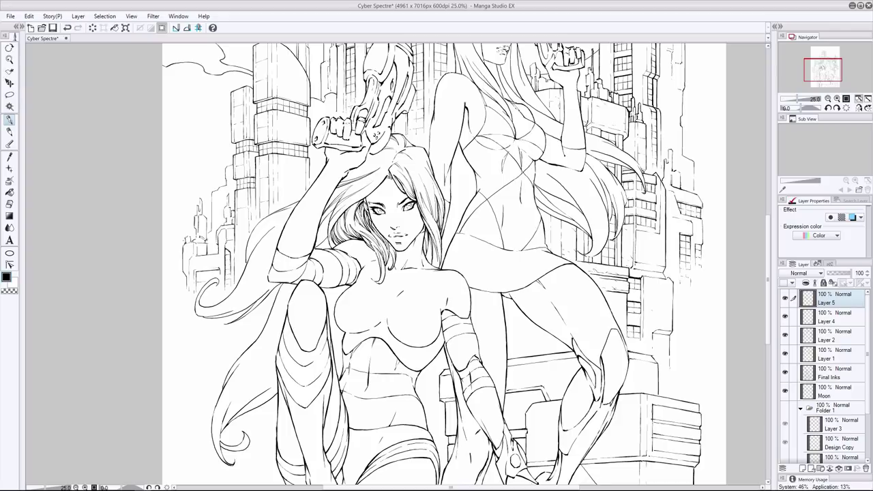
{"action": "key", "text": "ctrl+z"}
{"action": "left_click_drag", "start_coordinate": [351, 187], "coordinate": [323, 217]}
{"action": "key", "text": "ctrl+z"}
{"action": "left_click_drag", "start_coordinate": [357, 180], "coordinate": [331, 205]}
{"action": "key", "text": "ctrl+z"}
{"action": "key", "text": "ctrl+z"}
{"action": "mouse_move", "coordinate": [333, 235]}
{"action": "left_mouse_down"}
{"action": "mouse_move", "coordinate": [328, 248]}
{"action": "mouse_move", "coordinate": [316, 242]}
{"action": "mouse_move", "coordinate": [319, 251]}
{"action": "mouse_move", "coordinate": [316, 240]}
{"action": "left_mouse_up"}
{"action": "key", "text": "ctrl+z"}
{"action": "key", "text": "ctrl+z"}
{"action": "key", "text": "ctrl+z"}
{"action": "key", "text": "ctrl+z"}
{"action": "key", "text": "ctrl+z"}
Ink strands in the hair along the inner edge of the raised forearm and save the drawing.
{"action": "left_click_drag", "start_coordinate": [344, 205], "coordinate": [318, 248]}
{"action": "left_click_drag", "start_coordinate": [330, 219], "coordinate": [321, 231]}
{"action": "left_click_drag", "start_coordinate": [360, 202], "coordinate": [353, 211]}
{"action": "key", "text": "ctrl+s"}
{"action": "scroll", "coordinate": [359, 307], "scroll_direction": "down", "scroll_amount": 1}
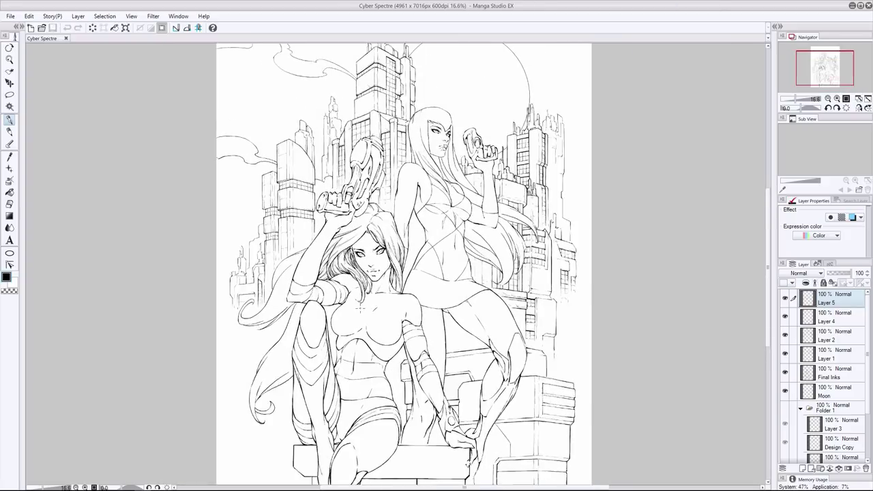
{"action": "scroll", "coordinate": [360, 307], "scroll_direction": "up", "scroll_amount": 1}
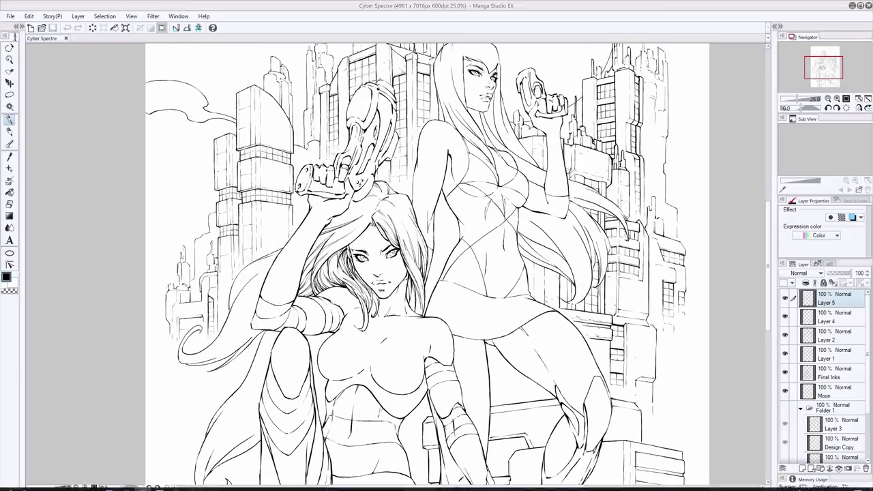
{"action": "mouse_move", "coordinate": [352, 203]}
{"action": "left_mouse_down"}
{"action": "mouse_move", "coordinate": [367, 213]}
{"action": "mouse_move", "coordinate": [324, 226]}
{"action": "mouse_move", "coordinate": [335, 223]}
{"action": "left_mouse_up"}
{"action": "key", "text": "ctrl+z"}
{"action": "key", "text": "ctrl+z"}
{"action": "key", "text": "ctrl+z"}
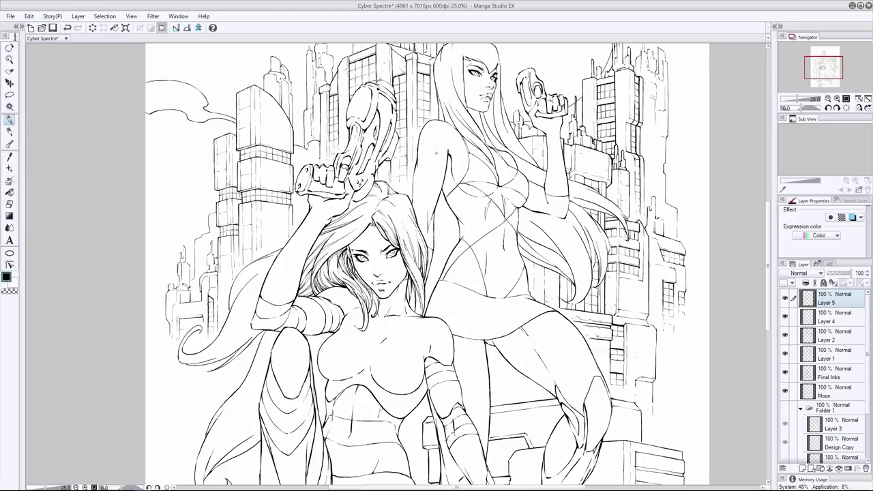
{"action": "key", "text": "ctrl+z"}
{"action": "mouse_move", "coordinate": [365, 202]}
{"action": "left_mouse_down"}
{"action": "mouse_move", "coordinate": [329, 225]}
{"action": "mouse_move", "coordinate": [478, 168]}
{"action": "mouse_move", "coordinate": [435, 194]}
{"action": "left_mouse_up"}
{"action": "key", "text": "ctrl+z"}
{"action": "key", "text": "ctrl+z"}
{"action": "key", "text": "ctrl+z"}
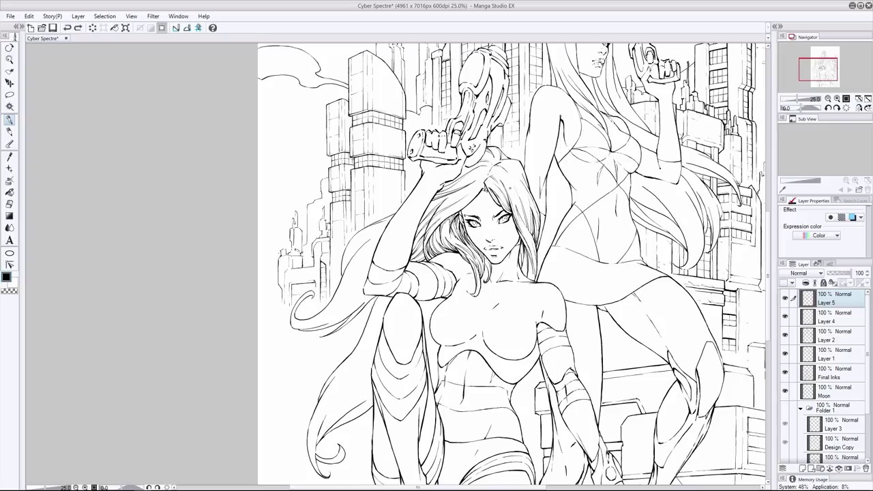
Ink strands at the crown of the seated woman's hair below the pistol and beside the raised forearm.
{"action": "key", "text": "ctrl+y"}
{"action": "left_click_drag", "start_coordinate": [470, 166], "coordinate": [460, 172]}
{"action": "left_click_drag", "start_coordinate": [517, 161], "coordinate": [442, 189]}
{"action": "key", "text": "ctrl+z"}
{"action": "mouse_move", "coordinate": [473, 169]}
{"action": "left_mouse_down"}
{"action": "mouse_move", "coordinate": [456, 184]}
{"action": "mouse_move", "coordinate": [480, 199]}
{"action": "left_mouse_up"}
{"action": "key", "text": "ctrl+z"}
{"action": "left_click_drag", "start_coordinate": [436, 208], "coordinate": [421, 222]}
Ink flowing strands in the long hair lock that sweeps out behind the seated woman's raised elbow.
{"action": "scroll", "coordinate": [511, 266], "scroll_direction": "left", "scroll_amount": 3}
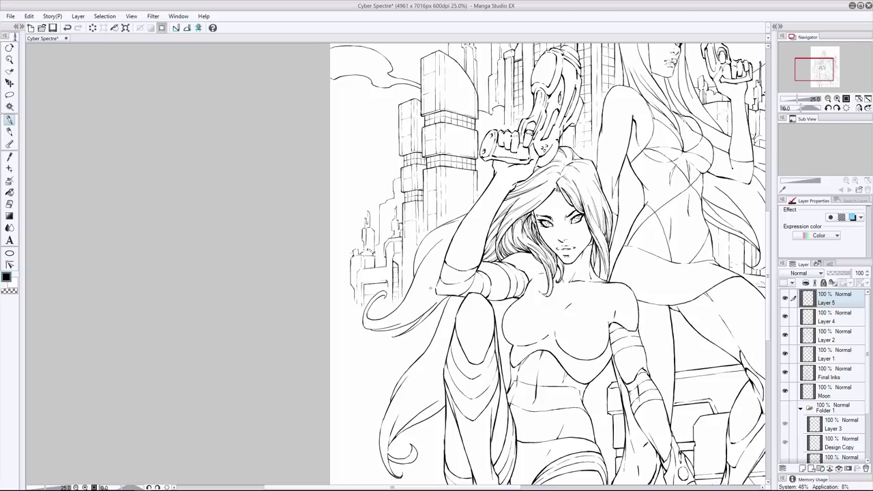
{"action": "mouse_move", "coordinate": [437, 273]}
{"action": "left_mouse_down"}
{"action": "mouse_move", "coordinate": [407, 308]}
{"action": "mouse_move", "coordinate": [370, 330]}
{"action": "mouse_move", "coordinate": [417, 290]}
{"action": "left_mouse_up"}
{"action": "left_click_drag", "start_coordinate": [422, 288], "coordinate": [407, 308]}
{"action": "left_click_drag", "start_coordinate": [444, 246], "coordinate": [420, 268]}
{"action": "left_click_drag", "start_coordinate": [424, 264], "coordinate": [415, 277]}
{"action": "key", "text": "ctrl+z"}
{"action": "mouse_move", "coordinate": [449, 246]}
{"action": "left_mouse_down"}
{"action": "mouse_move", "coordinate": [412, 282]}
{"action": "mouse_move", "coordinate": [424, 266]}
{"action": "left_mouse_up"}
{"action": "mouse_move", "coordinate": [451, 240]}
{"action": "left_mouse_down"}
{"action": "mouse_move", "coordinate": [420, 263]}
{"action": "mouse_move", "coordinate": [428, 253]}
{"action": "mouse_move", "coordinate": [398, 312]}
{"action": "mouse_move", "coordinate": [375, 328]}
{"action": "left_mouse_up"}
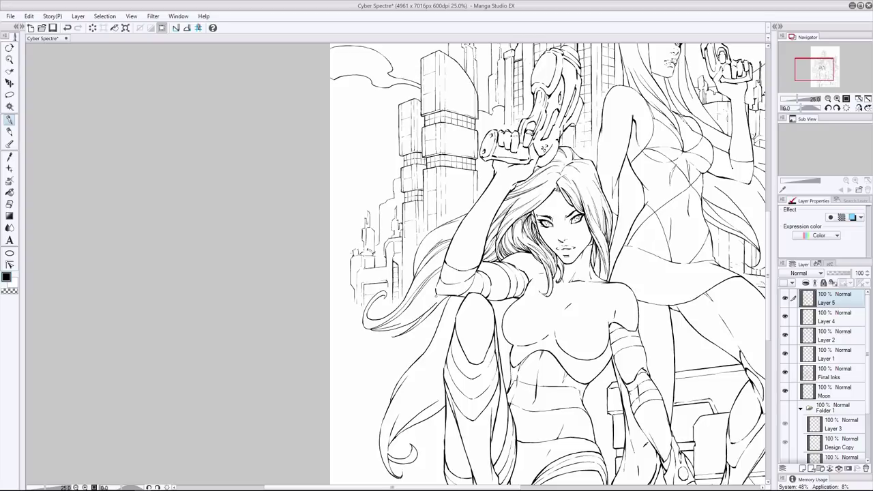
Rework the strands behind the raised elbow and add short strands on either side of the forearm.
{"action": "key", "text": "ctrl+z"}
{"action": "mouse_move", "coordinate": [436, 270]}
{"action": "left_mouse_down"}
{"action": "mouse_move", "coordinate": [382, 326]}
{"action": "mouse_move", "coordinate": [420, 271]}
{"action": "mouse_move", "coordinate": [409, 290]}
{"action": "mouse_move", "coordinate": [432, 274]}
{"action": "mouse_move", "coordinate": [422, 283]}
{"action": "left_mouse_up"}
{"action": "key", "text": "ctrl+z"}
{"action": "key", "text": "ctrl+z"}
{"action": "key", "text": "ctrl+z"}
{"action": "left_click_drag", "start_coordinate": [461, 225], "coordinate": [422, 240]}
{"action": "key", "text": "ctrl+z"}
{"action": "mouse_move", "coordinate": [462, 221]}
{"action": "left_mouse_down"}
{"action": "mouse_move", "coordinate": [425, 237]}
{"action": "mouse_move", "coordinate": [438, 227]}
{"action": "left_mouse_up"}
{"action": "left_click_drag", "start_coordinate": [500, 210], "coordinate": [492, 221]}
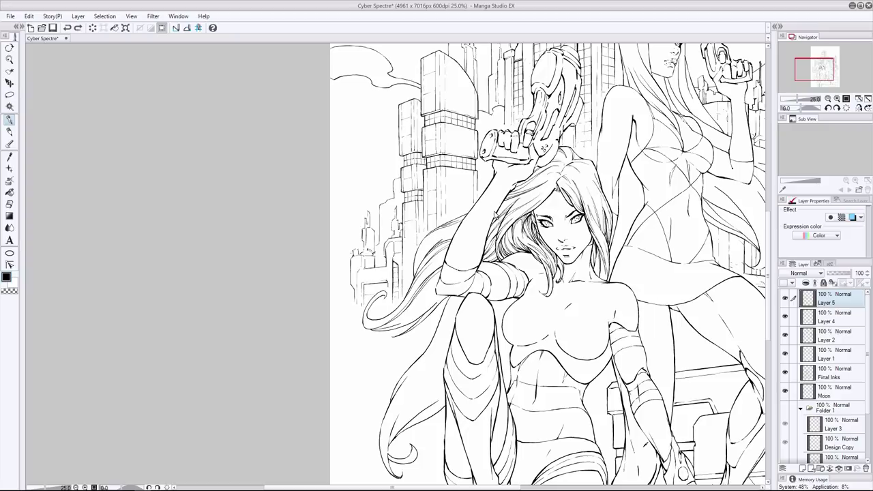
Undo the latest strands and try two new ones along the upper outer bend of the hair lock behind the forearm.
{"action": "key", "text": "ctrl+z"}
{"action": "key", "text": "ctrl+z"}
{"action": "left_click_drag", "start_coordinate": [434, 245], "coordinate": [414, 268]}
{"action": "left_click_drag", "start_coordinate": [460, 230], "coordinate": [415, 253]}
{"action": "key", "text": "ctrl+z"}
{"action": "key", "text": "ctrl+z"}
Try short strands running from below the raised elbow into the lower half of the swept-out hair lock.
{"action": "left_click_drag", "start_coordinate": [430, 299], "coordinate": [408, 320]}
{"action": "key", "text": "ctrl+z"}
{"action": "key", "text": "ctrl+z"}
{"action": "left_click_drag", "start_coordinate": [437, 280], "coordinate": [408, 321]}
{"action": "key", "text": "ctrl+z"}
{"action": "left_click_drag", "start_coordinate": [435, 293], "coordinate": [409, 318]}
{"action": "key", "text": "ctrl+z"}
Ink long strands sweeping from the raised elbow into the curled end of the hair lock and clean them up.
{"action": "mouse_move", "coordinate": [437, 281]}
{"action": "left_mouse_down"}
{"action": "mouse_move", "coordinate": [406, 318]}
{"action": "mouse_move", "coordinate": [375, 329]}
{"action": "left_mouse_up"}
{"action": "key", "text": "ctrl+z"}
{"action": "key", "text": "ctrl+z"}
{"action": "left_click_drag", "start_coordinate": [419, 302], "coordinate": [390, 326]}
{"action": "key", "text": "ctrl+z"}
{"action": "key", "text": "ctrl+z"}
{"action": "mouse_move", "coordinate": [433, 274]}
{"action": "left_mouse_down"}
{"action": "mouse_move", "coordinate": [400, 313]}
{"action": "mouse_move", "coordinate": [363, 325]}
{"action": "left_mouse_up"}
{"action": "key", "text": "e"}
{"action": "key", "text": "p"}
{"action": "key", "text": "e"}
{"action": "key", "text": "p"}
{"action": "key", "text": "ctrl+z"}
{"action": "key", "text": "ctrl+z"}
{"action": "key", "text": "e"}
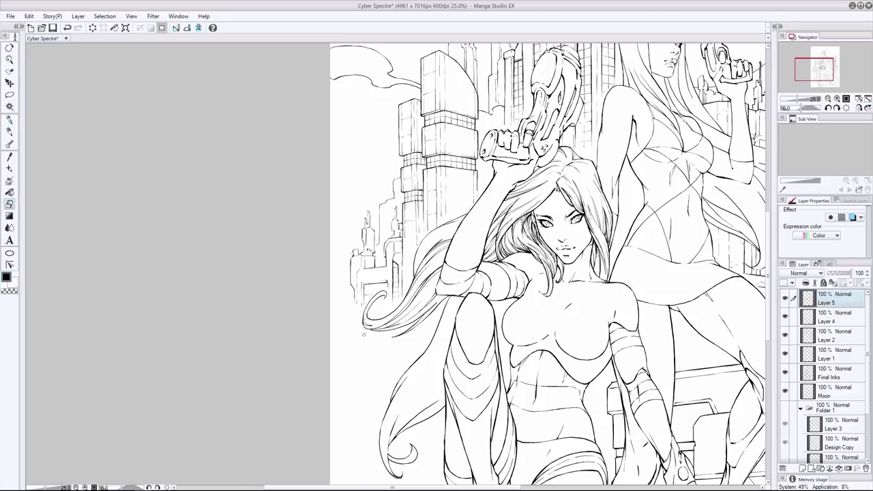
Try additional strands from the elbow through the middle of the swept-out hair lock.
{"action": "key", "text": "p"}
{"action": "left_click_drag", "start_coordinate": [435, 291], "coordinate": [397, 322]}
{"action": "key", "text": "ctrl+z"}
{"action": "left_click_drag", "start_coordinate": [434, 290], "coordinate": [398, 321]}
{"action": "key", "text": "ctrl+z"}
{"action": "left_click_drag", "start_coordinate": [435, 289], "coordinate": [416, 311]}
{"action": "key", "text": "ctrl+z"}
Ink a short strand on the upper bend of the hair lock behind the raised forearm.
{"action": "key", "text": "e"}
{"action": "left_click_drag", "start_coordinate": [443, 263], "coordinate": [424, 294]}
{"action": "key", "text": "ctrl+z"}
{"action": "key", "text": "p"}
{"action": "left_click_drag", "start_coordinate": [442, 232], "coordinate": [414, 260]}
{"action": "key", "text": "ctrl+z"}
{"action": "left_click_drag", "start_coordinate": [438, 232], "coordinate": [422, 243]}
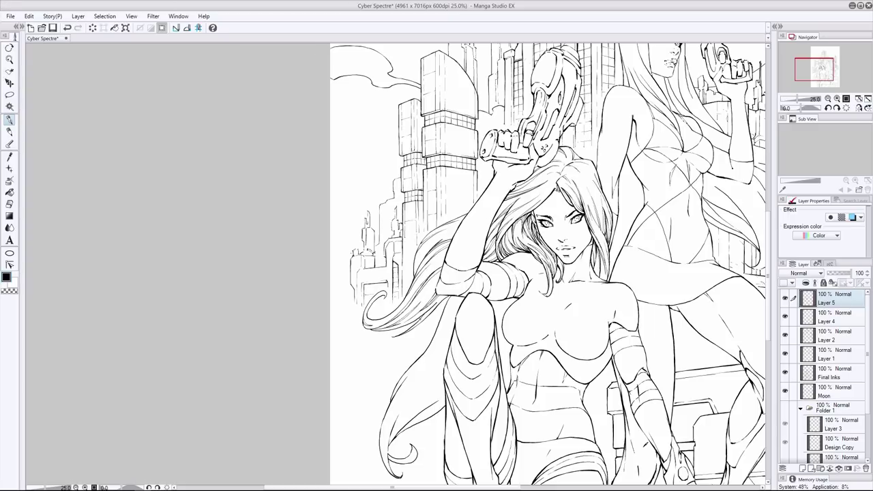
Try strands along the lower edge of the swept-out hair lock, leading towards its curled tip.
{"action": "left_click_drag", "start_coordinate": [440, 296], "coordinate": [391, 331]}
{"action": "key", "text": "ctrl+z"}
{"action": "key", "text": "ctrl+z"}
{"action": "key", "text": "ctrl+z"}
{"action": "left_click_drag", "start_coordinate": [430, 306], "coordinate": [398, 326]}
{"action": "key", "text": "ctrl+z"}
{"action": "key", "text": "e"}
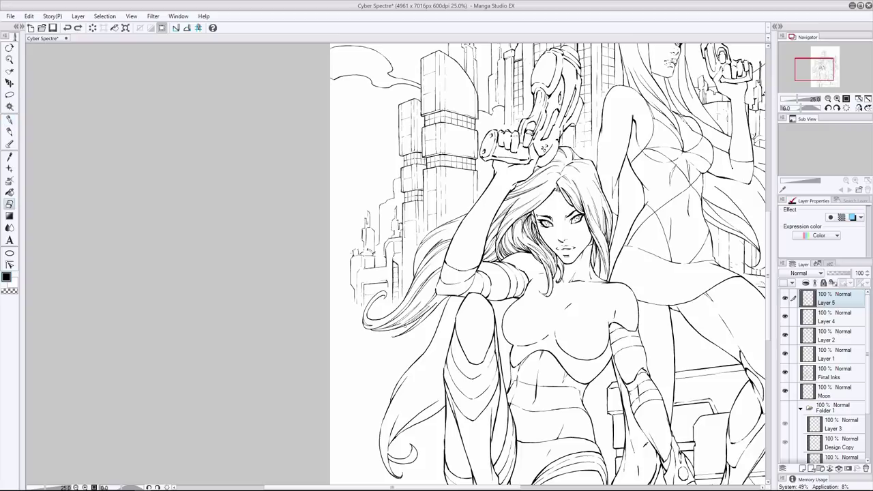
{"action": "key", "text": "p"}
{"action": "left_click_drag", "start_coordinate": [401, 323], "coordinate": [385, 328]}
{"action": "key", "text": "ctrl+z"}
Ink a strand curving from just under the raised elbow along the underside of the swept-out lock.
{"action": "left_click_drag", "start_coordinate": [440, 295], "coordinate": [416, 324]}
{"action": "key", "text": "e"}
{"action": "key", "text": "p"}
{"action": "key", "text": "ctrl+z"}
{"action": "key", "text": "ctrl+z"}
{"action": "key", "text": "ctrl+y"}
{"action": "key", "text": "ctrl+z"}
{"action": "left_click_drag", "start_coordinate": [440, 302], "coordinate": [416, 324]}
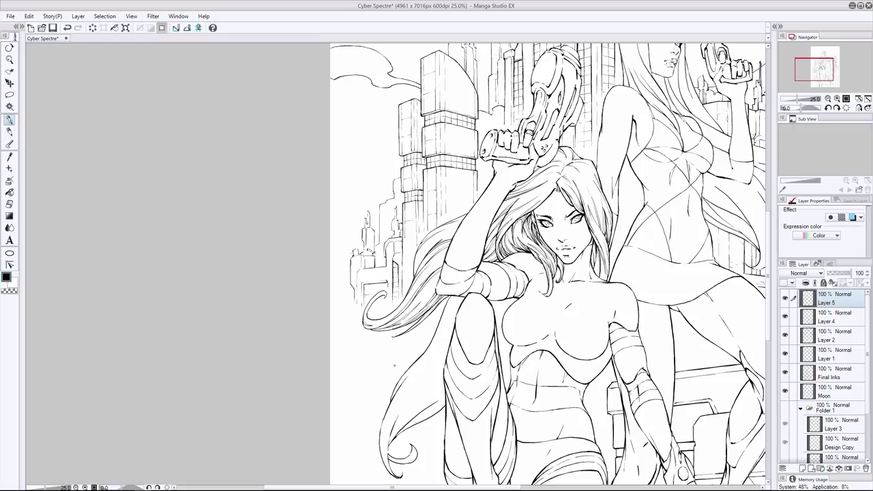
Add fine strands along the upper outer contour of the hair lock, where it emerges from behind the forearm.
{"action": "key", "text": "e"}
{"action": "key", "text": "p"}
{"action": "left_click_drag", "start_coordinate": [427, 246], "coordinate": [413, 263]}
{"action": "mouse_move", "coordinate": [461, 221]}
{"action": "left_mouse_down"}
{"action": "mouse_move", "coordinate": [432, 232]}
{"action": "mouse_move", "coordinate": [429, 250]}
{"action": "left_mouse_up"}
{"action": "left_click_drag", "start_coordinate": [431, 249], "coordinate": [424, 260]}
{"action": "key", "text": "ctrl+z"}
{"action": "key", "text": "ctrl+z"}
{"action": "left_click_drag", "start_coordinate": [465, 216], "coordinate": [449, 222]}
Erase stray lines in the hair beside the inner forearm and ink a short stroke on the lock's curled tip.
{"action": "key", "text": "e"}
{"action": "mouse_move", "coordinate": [516, 198]}
{"action": "left_mouse_down"}
{"action": "mouse_move", "coordinate": [487, 233]}
{"action": "mouse_move", "coordinate": [504, 212]}
{"action": "left_mouse_up"}
{"action": "key", "text": "p"}
{"action": "mouse_move", "coordinate": [374, 302]}
{"action": "left_mouse_down"}
{"action": "mouse_move", "coordinate": [366, 312]}
{"action": "mouse_move", "coordinate": [367, 304]}
{"action": "left_mouse_up"}
{"action": "key", "text": "e"}
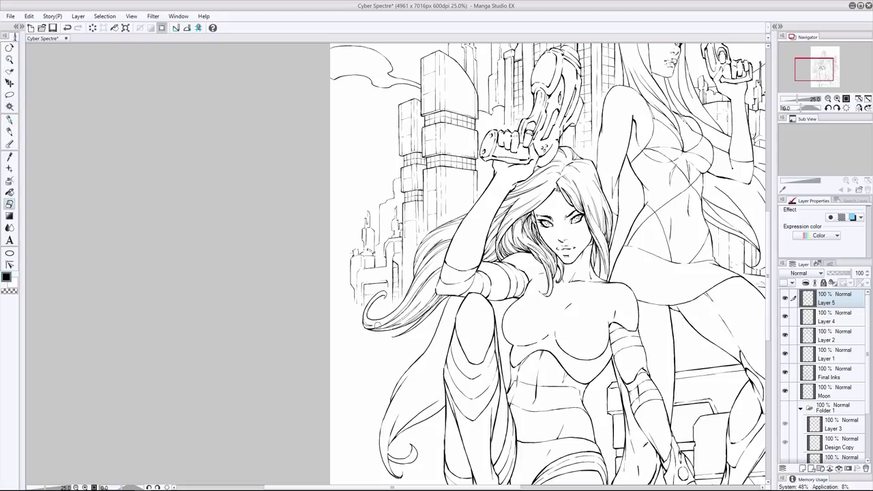
Ink short strands on the lock's underside and beside the inner upper arm, plus a long one along its outer curve.
{"action": "key", "text": "p"}
{"action": "left_click_drag", "start_coordinate": [421, 317], "coordinate": [408, 324]}
{"action": "left_click_drag", "start_coordinate": [495, 247], "coordinate": [483, 259]}
{"action": "mouse_move", "coordinate": [469, 211]}
{"action": "left_mouse_down"}
{"action": "mouse_move", "coordinate": [441, 224]}
{"action": "mouse_move", "coordinate": [412, 270]}
{"action": "left_mouse_up"}
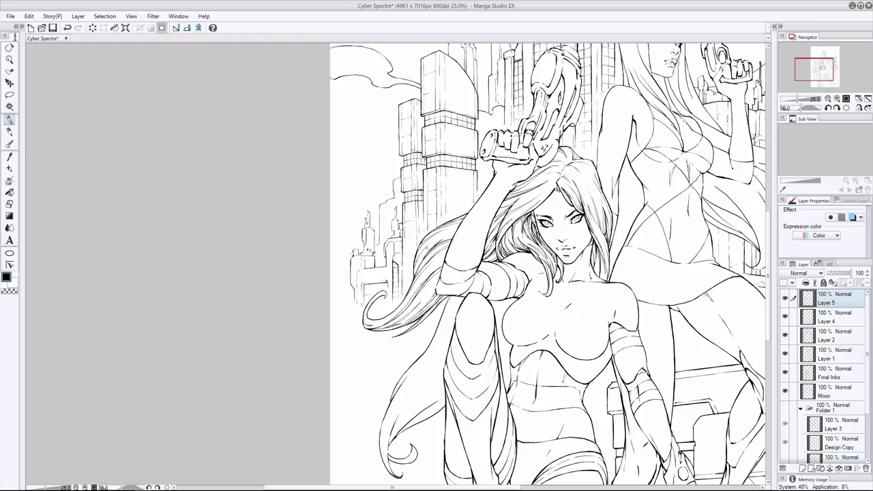
Try long strands down the lower hair lock that hangs behind the seated woman's raised knee.
{"action": "scroll", "coordinate": [402, 350], "scroll_direction": "down", "scroll_amount": 3}
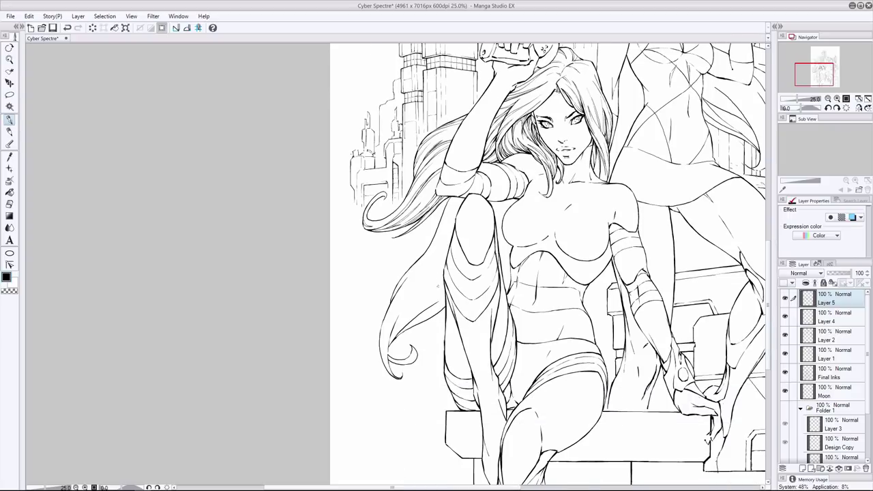
{"action": "mouse_move", "coordinate": [459, 197]}
{"action": "left_mouse_down"}
{"action": "mouse_move", "coordinate": [424, 254]}
{"action": "mouse_move", "coordinate": [430, 247]}
{"action": "left_mouse_up"}
{"action": "key", "text": "ctrl+z"}
{"action": "key", "text": "ctrl+z"}
{"action": "mouse_move", "coordinate": [445, 207]}
{"action": "left_mouse_down"}
{"action": "mouse_move", "coordinate": [424, 283]}
{"action": "mouse_move", "coordinate": [392, 344]}
{"action": "left_mouse_up"}
{"action": "key", "text": "ctrl+z"}
{"action": "left_click_drag", "start_coordinate": [456, 198], "coordinate": [404, 312]}
{"action": "key", "text": "ctrl+z"}
Ink a long flowing strand from beside the raised knee down through the lower hair lock.
{"action": "left_click_drag", "start_coordinate": [450, 243], "coordinate": [393, 330]}
{"action": "key", "text": "ctrl+z"}
{"action": "mouse_move", "coordinate": [454, 221]}
{"action": "left_mouse_down"}
{"action": "mouse_move", "coordinate": [420, 259]}
{"action": "mouse_move", "coordinate": [413, 304]}
{"action": "left_mouse_up"}
{"action": "key", "text": "ctrl+z"}
{"action": "left_click_drag", "start_coordinate": [452, 242], "coordinate": [401, 312]}
{"action": "left_click_drag", "start_coordinate": [448, 239], "coordinate": [396, 304]}
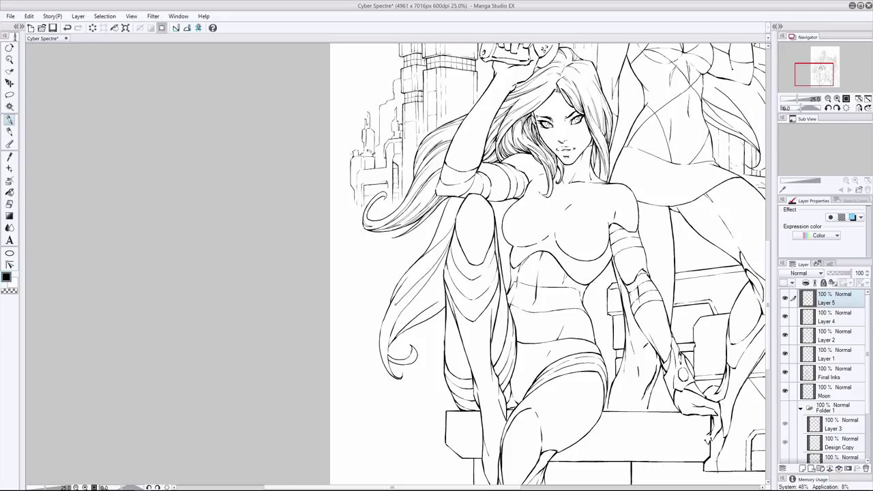
{"action": "key", "text": "ctrl+z"}
{"action": "left_click_drag", "start_coordinate": [450, 240], "coordinate": [379, 341]}
{"action": "key", "text": "ctrl+z"}
Try a short strand at the top of the lower hair lock, between the elbow and the raised knee.
{"action": "scroll", "coordinate": [558, 264], "scroll_direction": "up", "scroll_amount": 1}
{"action": "mouse_move", "coordinate": [459, 214]}
{"action": "left_mouse_down"}
{"action": "mouse_move", "coordinate": [431, 260]}
{"action": "mouse_move", "coordinate": [445, 225]}
{"action": "mouse_move", "coordinate": [437, 262]}
{"action": "mouse_move", "coordinate": [452, 239]}
{"action": "mouse_move", "coordinate": [427, 270]}
{"action": "mouse_move", "coordinate": [453, 233]}
{"action": "mouse_move", "coordinate": [437, 260]}
{"action": "mouse_move", "coordinate": [446, 250]}
{"action": "left_mouse_up"}
{"action": "key", "text": "ctrl+z"}
{"action": "key", "text": "ctrl+z"}
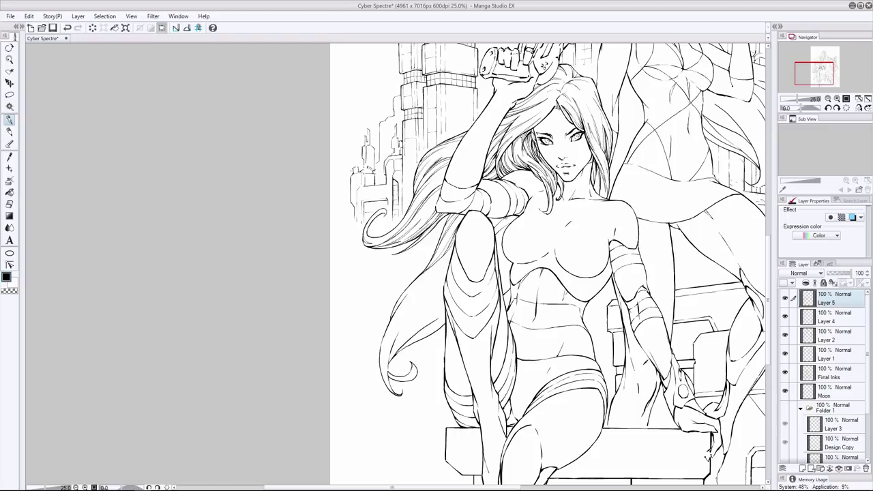
Rework the short hair strands in the gap between the raised knee and the chest.
{"action": "mouse_move", "coordinate": [506, 217]}
{"action": "left_mouse_down"}
{"action": "mouse_move", "coordinate": [497, 239]}
{"action": "mouse_move", "coordinate": [512, 221]}
{"action": "mouse_move", "coordinate": [496, 239]}
{"action": "left_mouse_up"}
{"action": "key", "text": "ctrl+z"}
{"action": "key", "text": "ctrl+z"}
{"action": "key", "text": "ctrl+z"}
{"action": "key", "text": "ctrl+z"}
{"action": "key", "text": "e"}
{"action": "key", "text": "p"}
{"action": "key", "text": "ctrl+z"}
{"action": "left_click_drag", "start_coordinate": [503, 226], "coordinate": [497, 242]}
Ink strands along the underside of the lower hair lock, from behind the shin towards its curled tip.
{"action": "left_click_drag", "start_coordinate": [445, 285], "coordinate": [379, 355]}
{"action": "key", "text": "ctrl+z"}
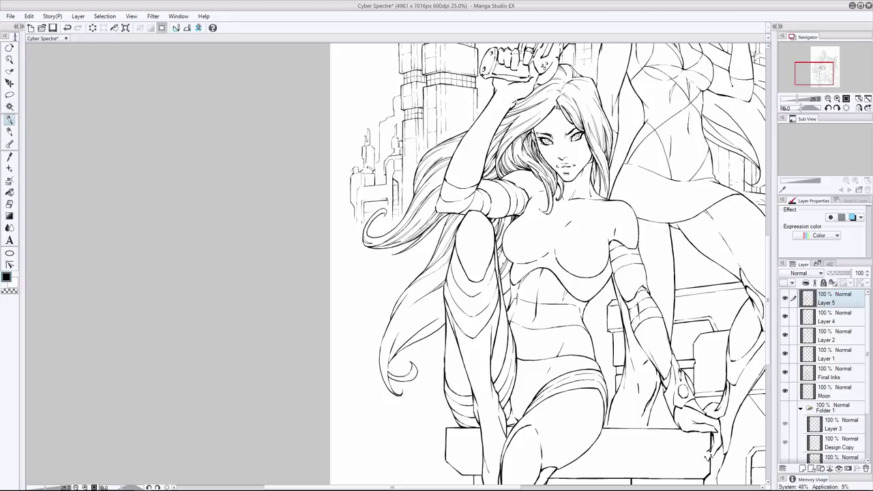
{"action": "key", "text": "e"}
{"action": "left_click_drag", "start_coordinate": [440, 325], "coordinate": [405, 343]}
{"action": "left_click_drag", "start_coordinate": [446, 322], "coordinate": [410, 338]}
{"action": "mouse_move", "coordinate": [446, 321]}
{"action": "left_mouse_down"}
{"action": "mouse_move", "coordinate": [396, 352]}
{"action": "mouse_move", "coordinate": [419, 337]}
{"action": "left_mouse_up"}
{"action": "key", "text": "ctrl+z"}
Try short strands in the gap between the raised leg and the torso.
{"action": "left_click_drag", "start_coordinate": [511, 276], "coordinate": [500, 283]}
{"action": "mouse_move", "coordinate": [508, 216]}
{"action": "left_mouse_down"}
{"action": "mouse_move", "coordinate": [503, 229]}
{"action": "mouse_move", "coordinate": [494, 226]}
{"action": "left_mouse_up"}
{"action": "key", "text": "ctrl+z"}
{"action": "key", "text": "ctrl+y"}
{"action": "key", "text": "ctrl+z"}
{"action": "key", "text": "ctrl+z"}
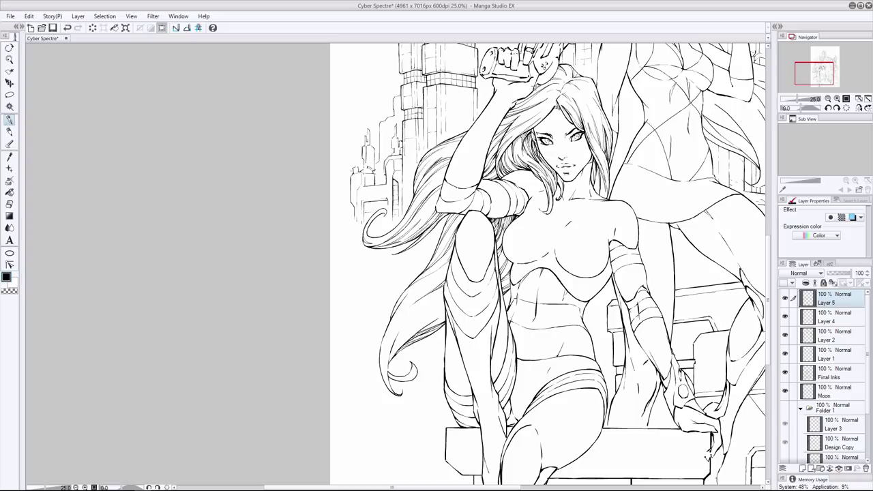
{"action": "key", "text": "alt+["}
{"action": "key", "text": "alt+["}
{"action": "key", "text": "alt+["}
{"action": "key", "text": "alt+["}
{"action": "key", "text": "alt+]"}
{"action": "key", "text": "alt+]"}
{"action": "key", "text": "alt+]"}
{"action": "key", "text": "alt+]"}
{"action": "key", "text": "ctrl+z"}
{"action": "key", "text": "e"}
{"action": "key", "text": "ctrl+y"}
{"action": "key", "text": "alt+["}
{"action": "key", "text": "alt+["}
{"action": "key", "text": "alt+["}
{"action": "key", "text": "alt+["}
{"action": "key", "text": "alt+]"}
{"action": "key", "text": "alt+]"}
{"action": "key", "text": "alt+]"}
{"action": "key", "text": "alt+]"}
Rework short strands at the upper part of the lower hair lock, beside the raised knee.
{"action": "key", "text": "p"}
{"action": "mouse_move", "coordinate": [420, 286]}
{"action": "left_mouse_down"}
{"action": "mouse_move", "coordinate": [392, 310]}
{"action": "mouse_move", "coordinate": [401, 303]}
{"action": "left_mouse_up"}
{"action": "key", "text": "ctrl+z"}
{"action": "key", "text": "ctrl+z"}
{"action": "key", "text": "ctrl+z"}
{"action": "key", "text": "e"}
{"action": "key", "text": "p"}
{"action": "key", "text": "e"}
{"action": "key", "text": "p"}
{"action": "key", "text": "ctrl+z"}
{"action": "key", "text": "ctrl+z"}
{"action": "left_click_drag", "start_coordinate": [448, 261], "coordinate": [441, 267]}
{"action": "left_click_drag", "start_coordinate": [438, 269], "coordinate": [450, 260]}
{"action": "key", "text": "ctrl+z"}
Ink strands along the outer edge of the lower hair lock, down towards its curled tip.
{"action": "left_click_drag", "start_coordinate": [401, 330], "coordinate": [387, 311]}
{"action": "left_click_drag", "start_coordinate": [387, 345], "coordinate": [380, 330]}
{"action": "mouse_move", "coordinate": [447, 268]}
{"action": "left_mouse_down"}
{"action": "mouse_move", "coordinate": [412, 304]}
{"action": "mouse_move", "coordinate": [396, 305]}
{"action": "mouse_move", "coordinate": [380, 373]}
{"action": "left_mouse_up"}
{"action": "key", "text": "ctrl+z"}
{"action": "key", "text": "e"}
{"action": "key", "text": "p"}
{"action": "key", "text": "e"}
{"action": "key", "text": "p"}
{"action": "left_click_drag", "start_coordinate": [384, 343], "coordinate": [379, 367]}
{"action": "mouse_move", "coordinate": [444, 315]}
{"action": "left_mouse_down"}
{"action": "mouse_move", "coordinate": [394, 341]}
{"action": "mouse_move", "coordinate": [424, 320]}
{"action": "mouse_move", "coordinate": [397, 336]}
{"action": "mouse_move", "coordinate": [407, 325]}
{"action": "left_mouse_up"}
{"action": "key", "text": "ctrl+z"}
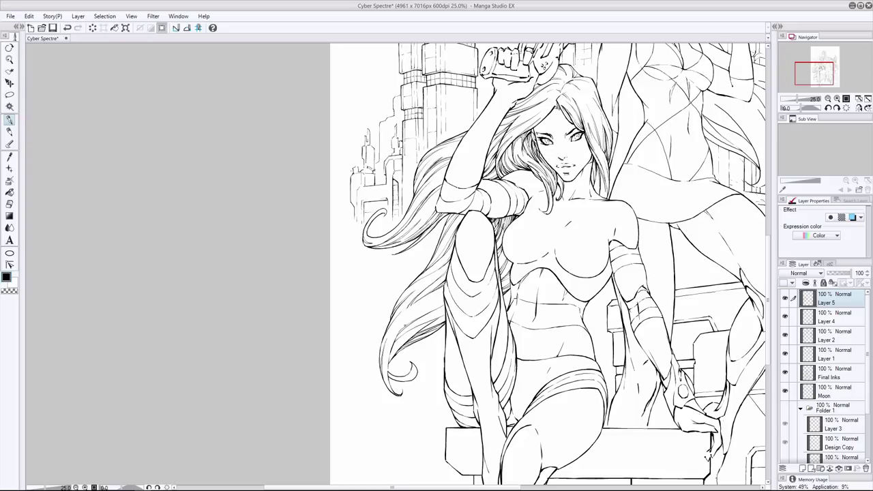
Rework the strands through the middle of the lower hair lock, beside the shin.
{"action": "key", "text": "ctrl+z"}
{"action": "mouse_move", "coordinate": [445, 298]}
{"action": "left_mouse_down"}
{"action": "mouse_move", "coordinate": [395, 320]}
{"action": "mouse_move", "coordinate": [433, 300]}
{"action": "mouse_move", "coordinate": [419, 326]}
{"action": "mouse_move", "coordinate": [396, 337]}
{"action": "left_mouse_up"}
{"action": "key", "text": "ctrl+z"}
{"action": "key", "text": "ctrl+z"}
{"action": "left_click_drag", "start_coordinate": [412, 327], "coordinate": [393, 343]}
{"action": "key", "text": "e"}
{"action": "key", "text": "p"}
Fill the lower hair lock with fine strands sweeping from behind the shin to its outer edge.
{"action": "left_click_drag", "start_coordinate": [442, 304], "coordinate": [403, 329]}
{"action": "left_click_drag", "start_coordinate": [445, 301], "coordinate": [414, 323]}
{"action": "mouse_move", "coordinate": [444, 308]}
{"action": "left_mouse_down"}
{"action": "mouse_move", "coordinate": [416, 320]}
{"action": "mouse_move", "coordinate": [391, 351]}
{"action": "left_mouse_up"}
{"action": "key", "text": "ctrl+z"}
{"action": "key", "text": "ctrl+z"}
{"action": "key", "text": "ctrl+z"}
{"action": "left_click_drag", "start_coordinate": [419, 330], "coordinate": [389, 356]}
{"action": "left_click_drag", "start_coordinate": [414, 312], "coordinate": [389, 327]}
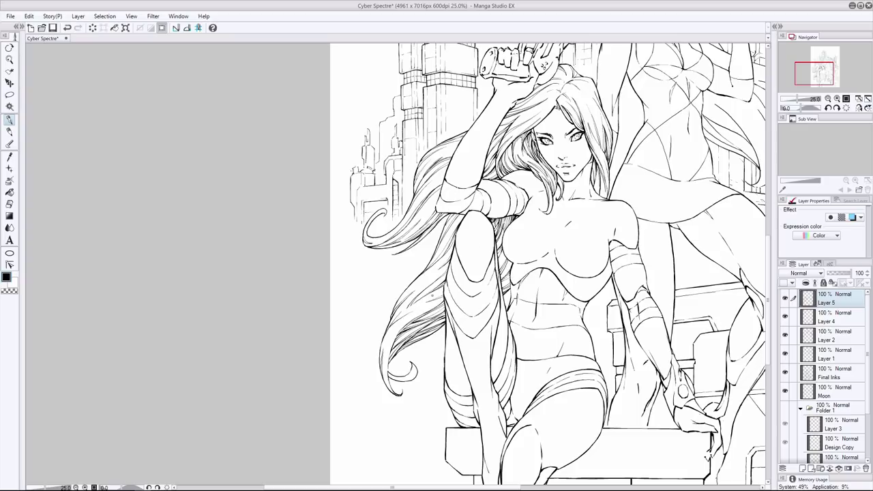
Ink short strands near the curled tip of the lower hair lock.
{"action": "key", "text": "ctrl+z"}
{"action": "mouse_move", "coordinate": [443, 294]}
{"action": "left_mouse_down"}
{"action": "mouse_move", "coordinate": [431, 299]}
{"action": "mouse_move", "coordinate": [453, 316]}
{"action": "left_mouse_up"}
{"action": "key", "text": "ctrl+z"}
{"action": "key", "text": "ctrl+z"}
{"action": "left_click_drag", "start_coordinate": [393, 352], "coordinate": [388, 372]}
{"action": "key", "text": "ctrl+z"}
{"action": "left_click_drag", "start_coordinate": [393, 377], "coordinate": [388, 389]}
Try a short strand in the seated woman's hair beside her neck.
{"action": "scroll", "coordinate": [768, 147], "scroll_direction": "up", "scroll_amount": 3}
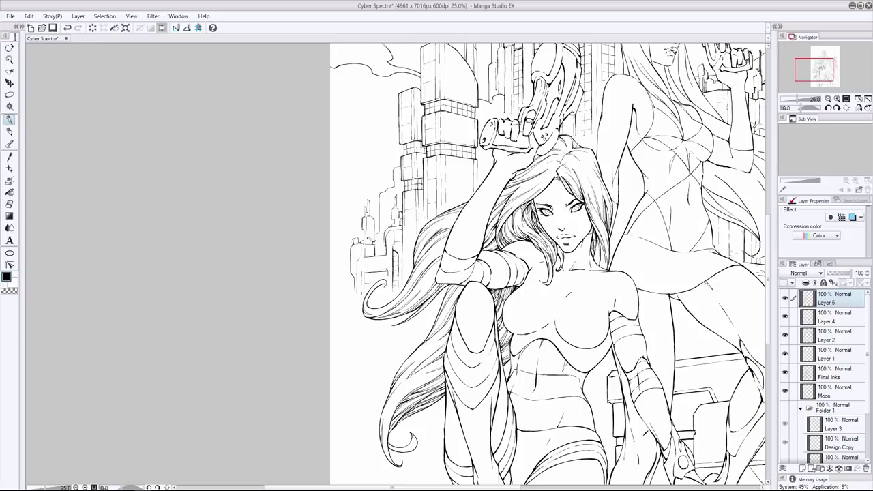
{"action": "left_click_drag", "start_coordinate": [597, 246], "coordinate": [601, 266]}
{"action": "key", "text": "ctrl+z"}
{"action": "key", "text": "ctrl+z"}
Save the illustration.
{"action": "key", "text": "e"}
{"action": "key", "text": "alt"}
{"action": "key", "text": "ctrl+s"}
{"action": "key", "text": "alt"}
Ink heavy black shadows down the side of the seated woman's midriff, next to the raised knee.
{"action": "scroll", "coordinate": [548, 264], "scroll_direction": "down", "scroll_amount": 1}
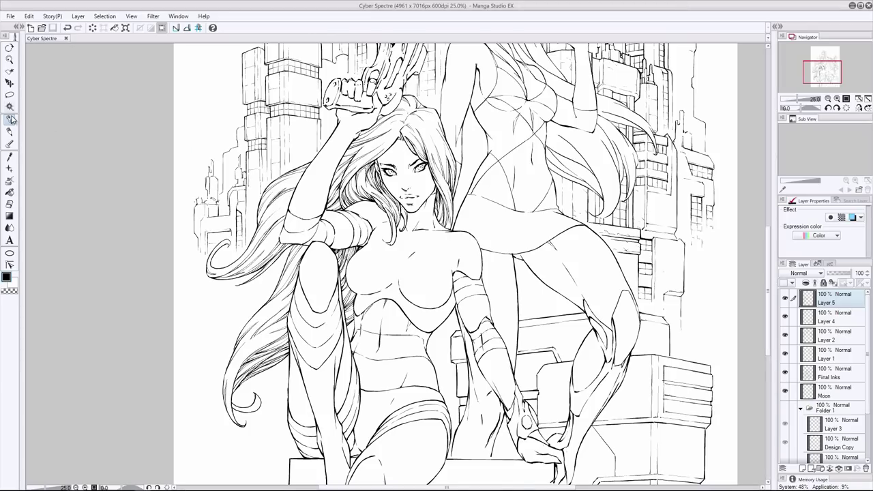
{"action": "scroll", "coordinate": [450, 264], "scroll_direction": "down", "scroll_amount": 2}
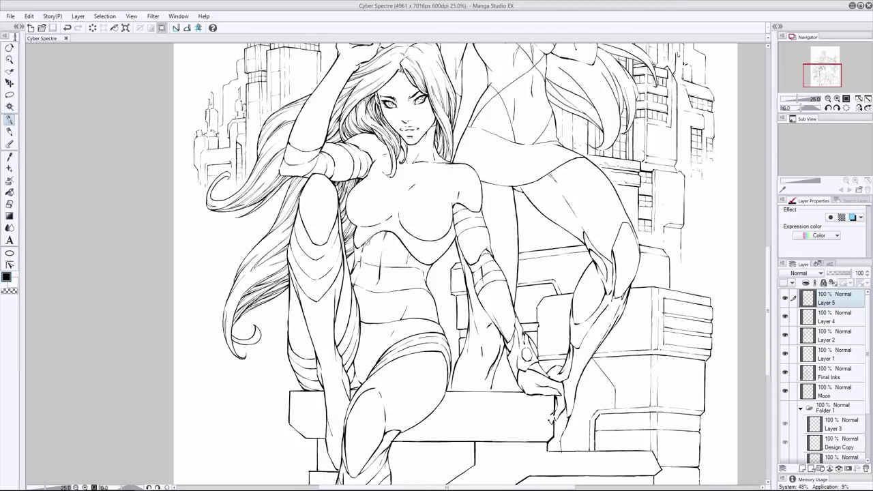
{"action": "left_click_drag", "start_coordinate": [368, 250], "coordinate": [360, 315]}
{"action": "left_click_drag", "start_coordinate": [371, 242], "coordinate": [354, 296]}
{"action": "left_click_drag", "start_coordinate": [374, 236], "coordinate": [357, 311]}
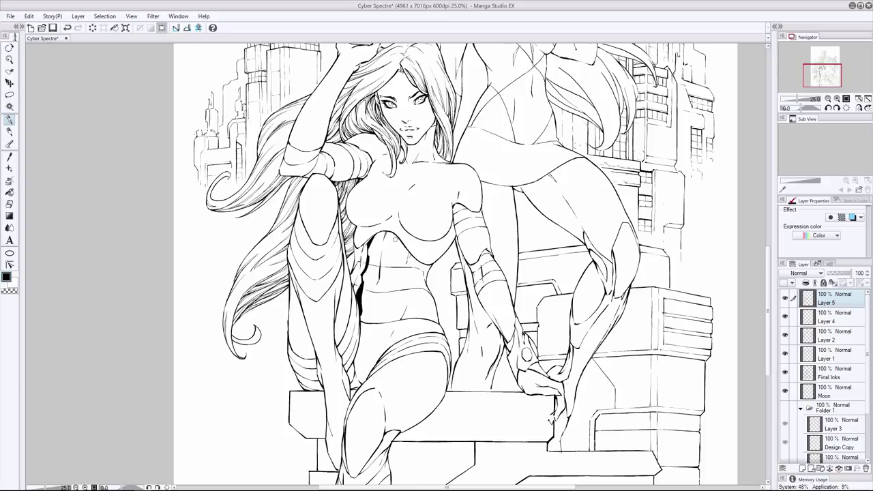
Ink shadow shapes down the centre and lower part of the seated woman's midriff and refine them with the eraser.
{"action": "mouse_move", "coordinate": [395, 233]}
{"action": "left_mouse_down"}
{"action": "mouse_move", "coordinate": [389, 284]}
{"action": "mouse_move", "coordinate": [395, 233]}
{"action": "left_mouse_up"}
{"action": "mouse_move", "coordinate": [381, 294]}
{"action": "left_mouse_down"}
{"action": "mouse_move", "coordinate": [375, 328]}
{"action": "mouse_move", "coordinate": [377, 317]}
{"action": "mouse_move", "coordinate": [360, 323]}
{"action": "mouse_move", "coordinate": [370, 322]}
{"action": "left_mouse_up"}
{"action": "left_click_drag", "start_coordinate": [358, 247], "coordinate": [356, 264]}
{"action": "key", "text": "e"}
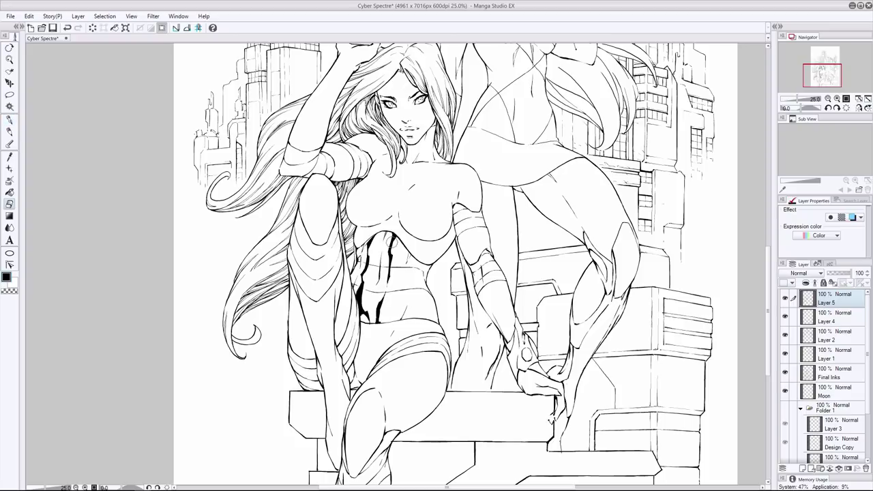
{"action": "left_click_drag", "start_coordinate": [391, 233], "coordinate": [390, 286]}
{"action": "left_click_drag", "start_coordinate": [379, 294], "coordinate": [362, 320]}
Add narrow vertical reflection strokes on the midriff just below the chest.
{"action": "key", "text": "p"}
{"action": "left_click_drag", "start_coordinate": [389, 245], "coordinate": [388, 269]}
{"action": "mouse_move", "coordinate": [386, 243]}
{"action": "left_mouse_down"}
{"action": "mouse_move", "coordinate": [388, 265]}
{"action": "mouse_move", "coordinate": [376, 263]}
{"action": "mouse_move", "coordinate": [385, 263]}
{"action": "mouse_move", "coordinate": [378, 253]}
{"action": "mouse_move", "coordinate": [373, 280]}
{"action": "left_mouse_up"}
{"action": "left_click_drag", "start_coordinate": [385, 243], "coordinate": [385, 266]}
{"action": "key", "text": "ctrl+z"}
{"action": "left_click_drag", "start_coordinate": [387, 228], "coordinate": [385, 251]}
{"action": "mouse_move", "coordinate": [387, 229]}
{"action": "left_mouse_down"}
{"action": "mouse_move", "coordinate": [383, 287]}
{"action": "mouse_move", "coordinate": [393, 250]}
{"action": "mouse_move", "coordinate": [387, 272]}
{"action": "left_mouse_up"}
{"action": "key", "text": "ctrl+z"}
{"action": "mouse_move", "coordinate": [395, 237]}
{"action": "left_mouse_down"}
{"action": "mouse_move", "coordinate": [391, 250]}
{"action": "mouse_move", "coordinate": [402, 257]}
{"action": "left_mouse_up"}
{"action": "left_click_drag", "start_coordinate": [407, 248], "coordinate": [399, 265]}
Rework the shadow strokes running down the midriff towards the lower abdomen.
{"action": "left_click_drag", "start_coordinate": [378, 234], "coordinate": [355, 296]}
{"action": "mouse_move", "coordinate": [382, 251]}
{"action": "left_mouse_down"}
{"action": "mouse_move", "coordinate": [372, 272]}
{"action": "mouse_move", "coordinate": [381, 270]}
{"action": "mouse_move", "coordinate": [362, 282]}
{"action": "mouse_move", "coordinate": [362, 310]}
{"action": "mouse_move", "coordinate": [399, 310]}
{"action": "left_mouse_up"}
{"action": "key", "text": "ctrl+z"}
{"action": "key", "text": "ctrl+z"}
{"action": "mouse_move", "coordinate": [389, 302]}
{"action": "left_mouse_down"}
{"action": "mouse_move", "coordinate": [362, 315]}
{"action": "mouse_move", "coordinate": [380, 302]}
{"action": "mouse_move", "coordinate": [361, 302]}
{"action": "mouse_move", "coordinate": [378, 307]}
{"action": "mouse_move", "coordinate": [379, 323]}
{"action": "mouse_move", "coordinate": [360, 293]}
{"action": "mouse_move", "coordinate": [371, 315]}
{"action": "mouse_move", "coordinate": [379, 306]}
{"action": "left_mouse_up"}
{"action": "key", "text": "ctrl+z"}
{"action": "key", "text": "ctrl+z"}
{"action": "key", "text": "ctrl+z"}
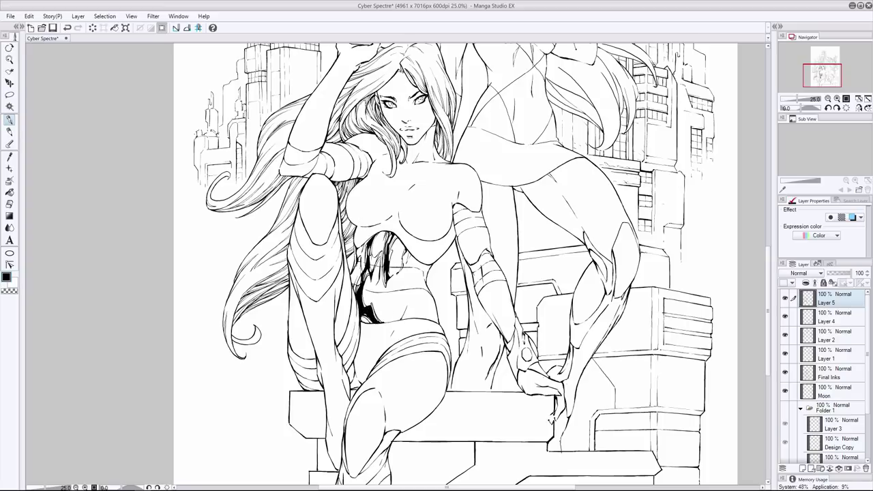
Extend the black shadows beside the raised knee and down the lower abdomen with short strokes.
{"action": "left_click_drag", "start_coordinate": [357, 263], "coordinate": [351, 279]}
{"action": "mouse_move", "coordinate": [366, 278]}
{"action": "left_mouse_down"}
{"action": "mouse_move", "coordinate": [368, 304]}
{"action": "mouse_move", "coordinate": [373, 290]}
{"action": "left_mouse_up"}
{"action": "key", "text": "ctrl+z"}
{"action": "left_click_drag", "start_coordinate": [376, 298], "coordinate": [378, 317]}
{"action": "left_click_drag", "start_coordinate": [374, 278], "coordinate": [375, 294]}
{"action": "left_click_drag", "start_coordinate": [375, 286], "coordinate": [377, 298]}
Ink a curved black shadow down the far side of the midriff, from below the chest to the waistband.
{"action": "left_click_drag", "start_coordinate": [413, 259], "coordinate": [412, 271]}
{"action": "left_click_drag", "start_coordinate": [414, 288], "coordinate": [408, 319]}
{"action": "mouse_move", "coordinate": [412, 259]}
{"action": "left_mouse_down"}
{"action": "mouse_move", "coordinate": [409, 306]}
{"action": "mouse_move", "coordinate": [411, 279]}
{"action": "left_mouse_up"}
{"action": "left_click_drag", "start_coordinate": [410, 266], "coordinate": [407, 297]}
{"action": "left_click_drag", "start_coordinate": [413, 281], "coordinate": [407, 297]}
{"action": "key", "text": "ctrl+z"}
{"action": "left_click_drag", "start_coordinate": [413, 282], "coordinate": [411, 295]}
{"action": "left_click_drag", "start_coordinate": [414, 287], "coordinate": [409, 319]}
{"action": "left_click_drag", "start_coordinate": [411, 312], "coordinate": [404, 321]}
{"action": "left_click_drag", "start_coordinate": [408, 273], "coordinate": [406, 303]}
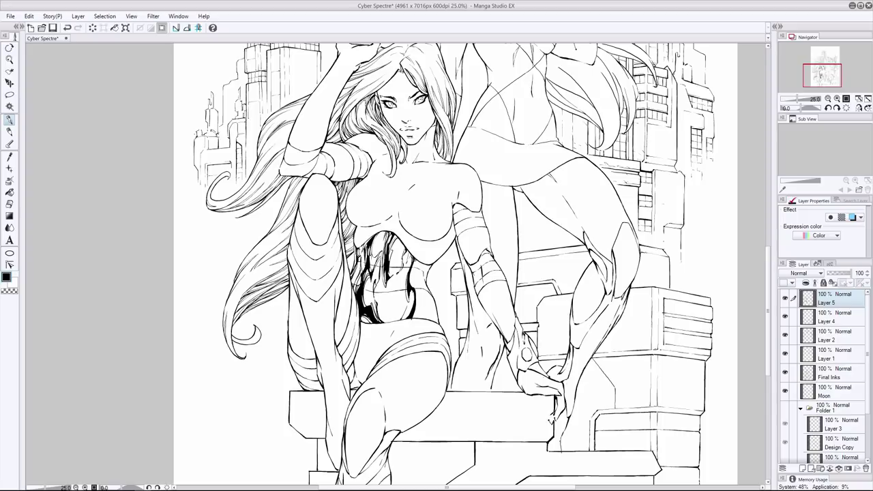
Thicken the far-side midriff shadow with jagged reflection strokes and trim it with the eraser.
{"action": "left_click_drag", "start_coordinate": [414, 260], "coordinate": [412, 268]}
{"action": "left_click_drag", "start_coordinate": [413, 268], "coordinate": [415, 318]}
{"action": "key", "text": "ctrl+z"}
{"action": "mouse_move", "coordinate": [418, 287]}
{"action": "left_mouse_down"}
{"action": "mouse_move", "coordinate": [415, 308]}
{"action": "mouse_move", "coordinate": [405, 279]}
{"action": "mouse_move", "coordinate": [402, 306]}
{"action": "left_mouse_up"}
{"action": "key", "text": "ctrl+z"}
{"action": "mouse_move", "coordinate": [406, 303]}
{"action": "left_mouse_down"}
{"action": "mouse_move", "coordinate": [392, 322]}
{"action": "mouse_move", "coordinate": [406, 316]}
{"action": "left_mouse_up"}
{"action": "left_click_drag", "start_coordinate": [408, 276], "coordinate": [403, 289]}
{"action": "key", "text": "e"}
{"action": "mouse_move", "coordinate": [406, 240]}
{"action": "left_mouse_down"}
{"action": "mouse_move", "coordinate": [397, 279]}
{"action": "mouse_move", "coordinate": [411, 310]}
{"action": "mouse_move", "coordinate": [403, 321]}
{"action": "left_mouse_up"}
{"action": "key", "text": "p"}
{"action": "key", "text": "ctrl+z"}
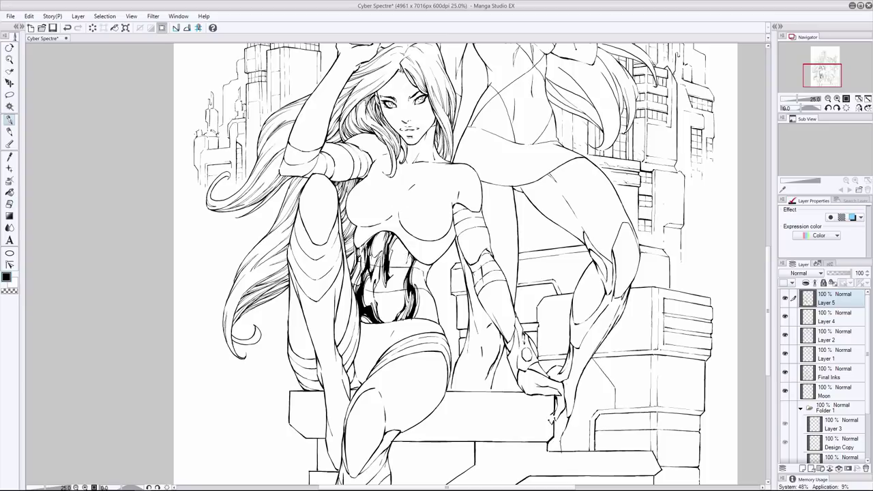
Switch to Layer 4 and rework strokes at the lower far side of the midriff and beside the raised knee.
{"action": "key", "text": "e"}
{"action": "left_click", "coordinate": [835, 317]}
{"action": "key", "text": "ctrl+z"}
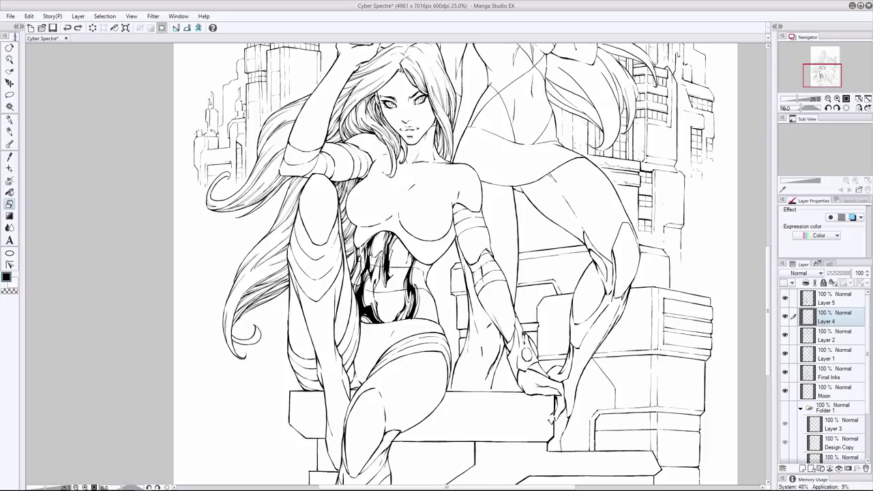
{"action": "key", "text": "p"}
{"action": "key", "text": "p"}
{"action": "key", "text": "ctrl+y"}
{"action": "left_click_drag", "start_coordinate": [402, 294], "coordinate": [397, 321]}
{"action": "key", "text": "e"}
{"action": "key", "text": "p"}
{"action": "key", "text": "ctrl+z"}
{"action": "key", "text": "ctrl+y"}
{"action": "left_click_drag", "start_coordinate": [360, 258], "coordinate": [355, 278]}
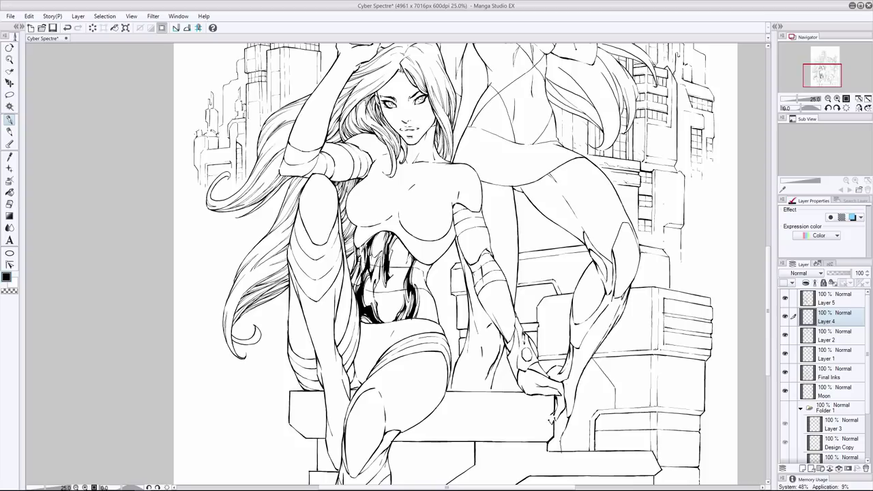
Try contour strokes along the waist and on the lower abdomen.
{"action": "key", "text": "ctrl+z"}
{"action": "key", "text": "e"}
{"action": "key", "text": "p"}
{"action": "key", "text": "ctrl+y"}
{"action": "key", "text": "ctrl+z"}
{"action": "left_click_drag", "start_coordinate": [421, 277], "coordinate": [429, 321]}
{"action": "key", "text": "ctrl+z"}
{"action": "left_click_drag", "start_coordinate": [371, 282], "coordinate": [372, 302]}
{"action": "key", "text": "ctrl+z"}
{"action": "key", "text": "ctrl+z"}
Add short shadow strokes to the upper midriff, and trim the far-side shadow on Layer 5 with the eraser.
{"action": "left_click_drag", "start_coordinate": [373, 254], "coordinate": [371, 264]}
{"action": "left_click_drag", "start_coordinate": [392, 252], "coordinate": [392, 274]}
{"action": "left_click", "coordinate": [837, 301]}
{"action": "key", "text": "e"}
{"action": "left_click_drag", "start_coordinate": [409, 292], "coordinate": [403, 315]}
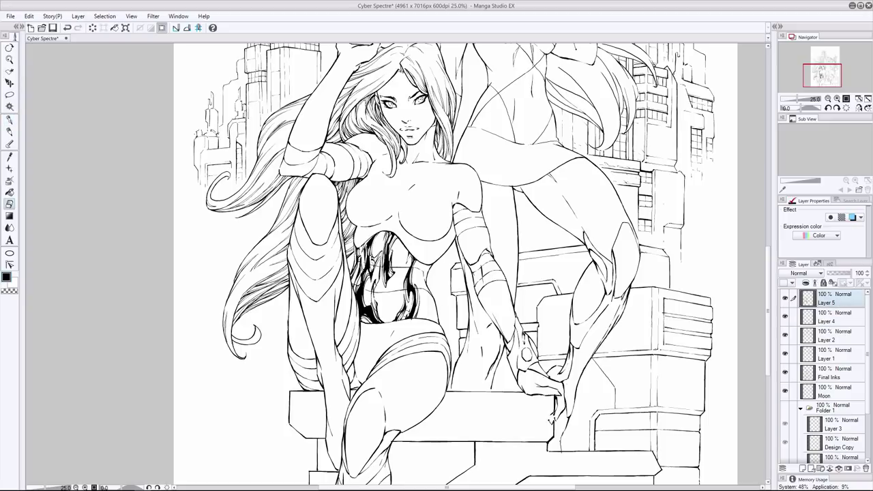
Ink dark reflection strokes along the far side and lower edge of the seated woman's midriff, with a short stroke near its upper edge.
{"action": "key", "text": "p"}
{"action": "key", "text": "ctrl+z"}
{"action": "left_click_drag", "start_coordinate": [422, 266], "coordinate": [431, 319]}
{"action": "left_click_drag", "start_coordinate": [422, 286], "coordinate": [432, 315]}
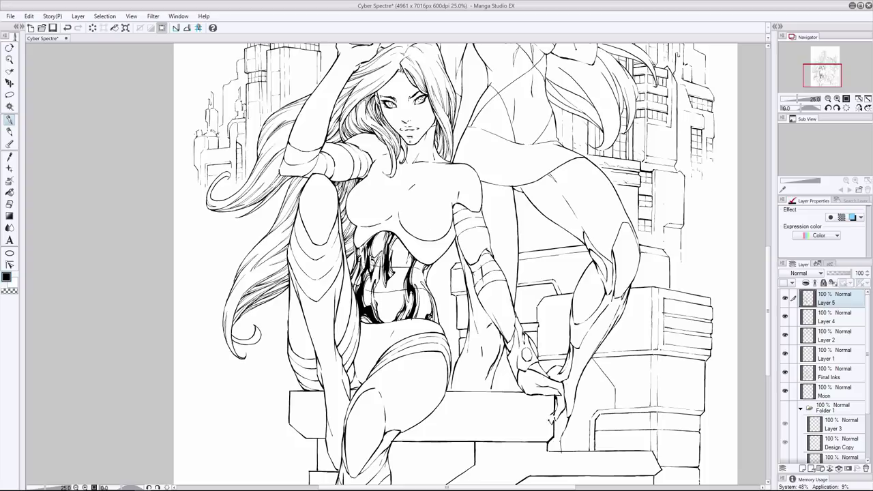
{"action": "mouse_move", "coordinate": [403, 296]}
{"action": "left_mouse_down"}
{"action": "mouse_move", "coordinate": [393, 328]}
{"action": "mouse_move", "coordinate": [404, 320]}
{"action": "left_mouse_up"}
{"action": "left_click_drag", "start_coordinate": [363, 236], "coordinate": [373, 244]}
Ink glossy black shadows on the upper sleeve section of the seated woman's lowered arm, cleaning the edges with the eraser.
{"action": "left_click_drag", "start_coordinate": [460, 204], "coordinate": [459, 232]}
{"action": "mouse_move", "coordinate": [461, 204]}
{"action": "left_mouse_down"}
{"action": "mouse_move", "coordinate": [458, 233]}
{"action": "mouse_move", "coordinate": [463, 219]}
{"action": "mouse_move", "coordinate": [482, 226]}
{"action": "mouse_move", "coordinate": [459, 231]}
{"action": "mouse_move", "coordinate": [487, 284]}
{"action": "left_mouse_up"}
{"action": "key", "text": "ctrl+z"}
{"action": "key", "text": "e"}
{"action": "key", "text": "p"}
{"action": "key", "text": "ctrl+z"}
{"action": "key", "text": "ctrl+z"}
Shade the elbow section of the lowered arm with black reflections and touch up the upper midriff.
{"action": "mouse_move", "coordinate": [482, 251]}
{"action": "left_mouse_down"}
{"action": "mouse_move", "coordinate": [487, 285]}
{"action": "mouse_move", "coordinate": [484, 270]}
{"action": "left_mouse_up"}
{"action": "key", "text": "e"}
{"action": "key", "text": "p"}
{"action": "key", "text": "ctrl+z"}
{"action": "mouse_move", "coordinate": [484, 262]}
{"action": "left_mouse_down"}
{"action": "mouse_move", "coordinate": [487, 283]}
{"action": "mouse_move", "coordinate": [503, 281]}
{"action": "mouse_move", "coordinate": [476, 274]}
{"action": "mouse_move", "coordinate": [480, 291]}
{"action": "left_mouse_up"}
{"action": "key", "text": "ctrl+z"}
{"action": "key", "text": "ctrl+z"}
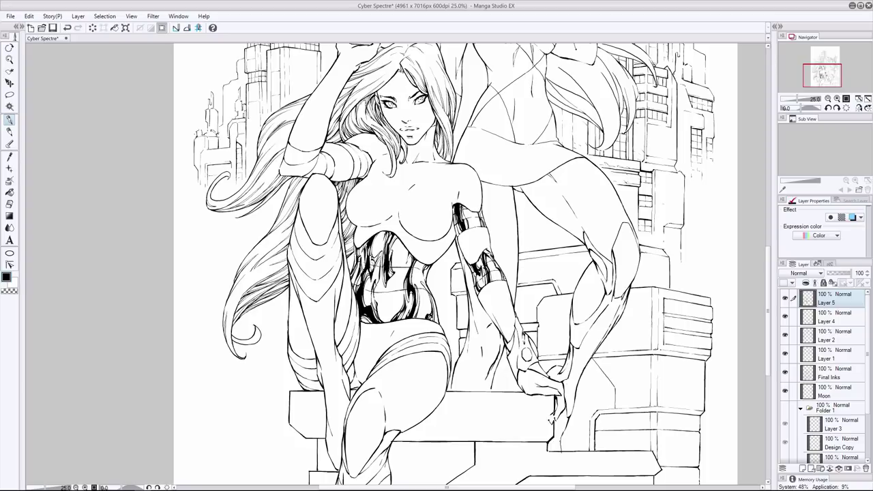
{"action": "key", "text": "e"}
{"action": "key", "text": "p"}
{"action": "left_click_drag", "start_coordinate": [384, 235], "coordinate": [385, 253]}
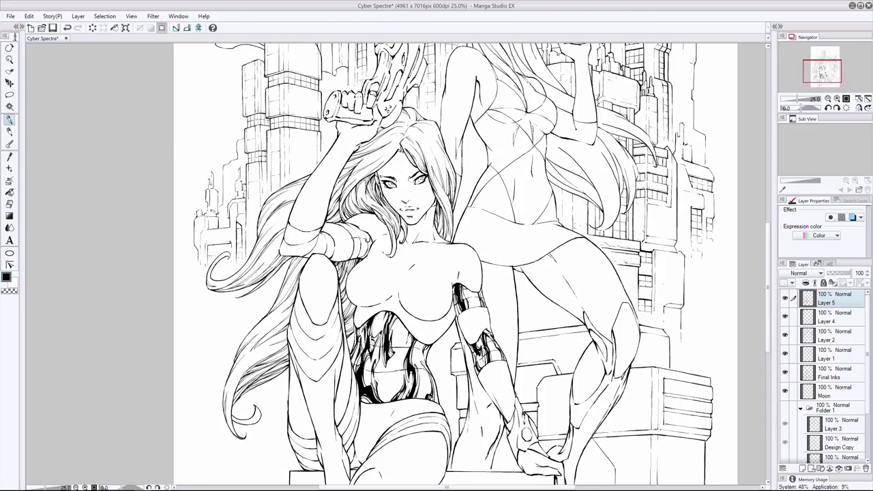
{"action": "key", "text": "ctrl+z"}
{"action": "key", "text": "ctrl+y"}
Fill the upper sleeve section of the seated woman's raised arm, beside the shoulder, with dark reflection strokes.
{"action": "left_click_drag", "start_coordinate": [354, 239], "coordinate": [368, 248]}
{"action": "key", "text": "ctrl+z"}
{"action": "mouse_move", "coordinate": [355, 234]}
{"action": "left_mouse_down"}
{"action": "mouse_move", "coordinate": [368, 240]}
{"action": "mouse_move", "coordinate": [360, 237]}
{"action": "left_mouse_up"}
{"action": "mouse_move", "coordinate": [351, 236]}
{"action": "left_mouse_down"}
{"action": "mouse_move", "coordinate": [371, 239]}
{"action": "mouse_move", "coordinate": [370, 257]}
{"action": "left_mouse_up"}
{"action": "left_click_drag", "start_coordinate": [352, 248], "coordinate": [367, 253]}
{"action": "key", "text": "ctrl+z"}
{"action": "left_click_drag", "start_coordinate": [350, 250], "coordinate": [367, 253]}
Ink long black shadow strokes along the raised arm's sleeve between the white band and the elbow.
{"action": "left_click_drag", "start_coordinate": [340, 223], "coordinate": [352, 228]}
{"action": "mouse_move", "coordinate": [337, 222]}
{"action": "left_mouse_down"}
{"action": "mouse_move", "coordinate": [355, 227]}
{"action": "mouse_move", "coordinate": [332, 240]}
{"action": "left_mouse_up"}
{"action": "left_click_drag", "start_coordinate": [321, 231], "coordinate": [333, 240]}
{"action": "left_click_drag", "start_coordinate": [315, 236], "coordinate": [333, 242]}
{"action": "mouse_move", "coordinate": [314, 234]}
{"action": "left_mouse_down"}
{"action": "mouse_move", "coordinate": [332, 240]}
{"action": "mouse_move", "coordinate": [282, 248]}
{"action": "mouse_move", "coordinate": [314, 252]}
{"action": "left_mouse_up"}
{"action": "key", "text": "ctrl+z"}
{"action": "key", "text": "ctrl+z"}
{"action": "mouse_move", "coordinate": [300, 250]}
{"action": "left_mouse_down"}
{"action": "mouse_move", "coordinate": [334, 254]}
{"action": "mouse_move", "coordinate": [322, 253]}
{"action": "left_mouse_up"}
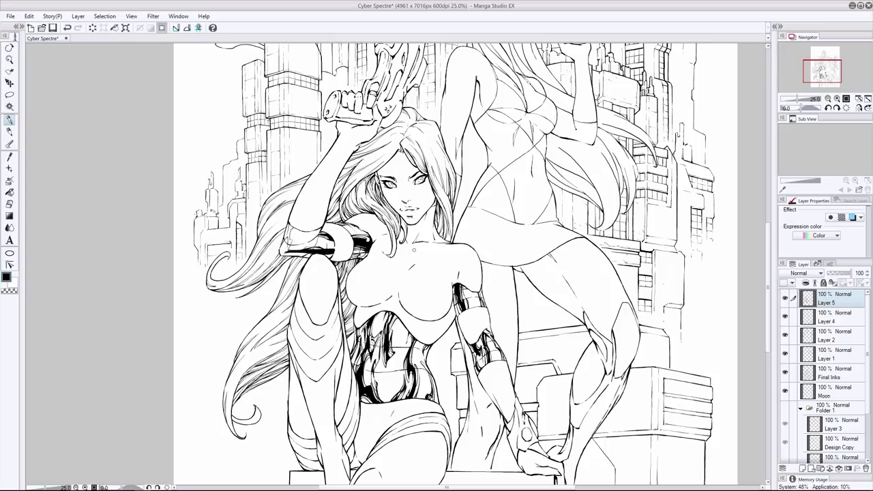
Shade the point of the raised elbow with black strokes and clean them up with the eraser.
{"action": "mouse_move", "coordinate": [291, 221]}
{"action": "left_mouse_down"}
{"action": "mouse_move", "coordinate": [281, 255]}
{"action": "mouse_move", "coordinate": [289, 240]}
{"action": "mouse_move", "coordinate": [292, 250]}
{"action": "mouse_move", "coordinate": [292, 239]}
{"action": "mouse_move", "coordinate": [285, 253]}
{"action": "mouse_move", "coordinate": [285, 239]}
{"action": "mouse_move", "coordinate": [298, 242]}
{"action": "mouse_move", "coordinate": [281, 253]}
{"action": "mouse_move", "coordinate": [323, 248]}
{"action": "mouse_move", "coordinate": [286, 256]}
{"action": "left_mouse_up"}
{"action": "key", "text": "ctrl+z"}
{"action": "key", "text": "ctrl+z"}
{"action": "key", "text": "e"}
{"action": "key", "text": "ctrl+z"}
{"action": "key", "text": "p"}
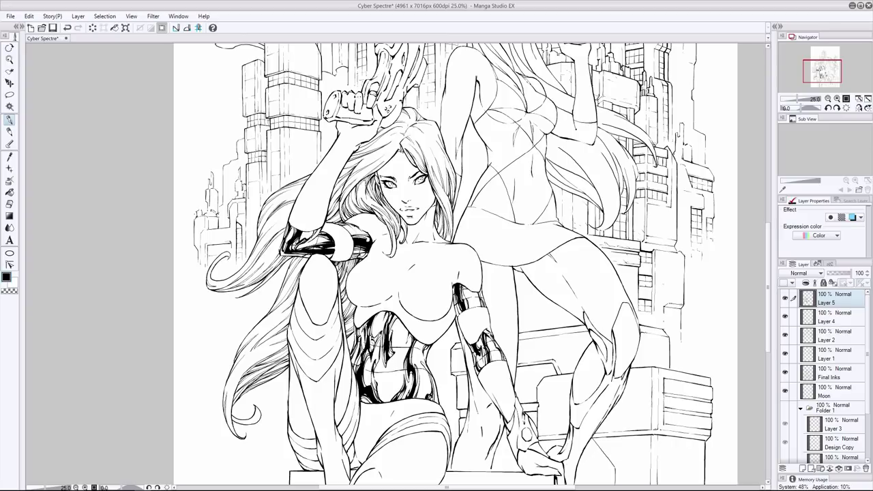
Add finishing strokes to the raised elbow's sleeve and try extra shadow strokes on the lowered arm.
{"action": "left_click_drag", "start_coordinate": [318, 230], "coordinate": [306, 242]}
{"action": "mouse_move", "coordinate": [333, 230]}
{"action": "left_mouse_down"}
{"action": "mouse_move", "coordinate": [322, 239]}
{"action": "mouse_move", "coordinate": [338, 238]}
{"action": "left_mouse_up"}
{"action": "left_click_drag", "start_coordinate": [456, 308], "coordinate": [467, 341]}
{"action": "left_click_drag", "start_coordinate": [450, 302], "coordinate": [454, 315]}
{"action": "key", "text": "ctrl+z"}
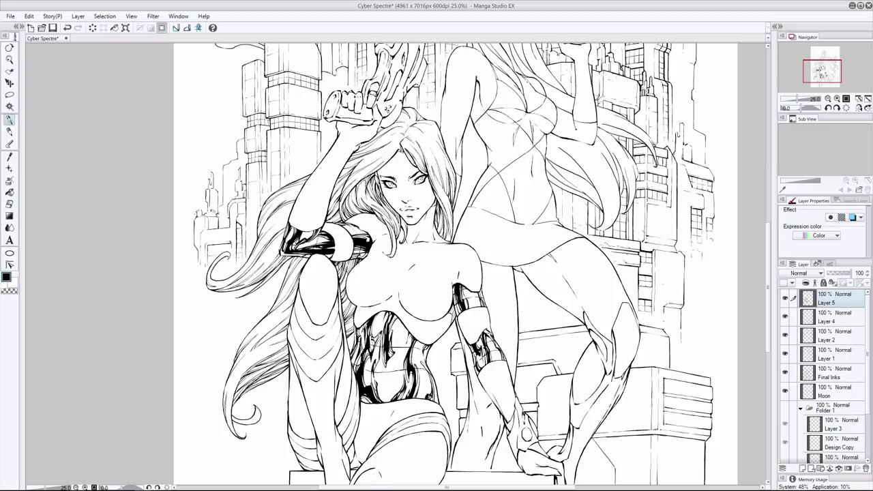
Ink a long, solid black shadow down the panel below the seated woman's raised knee, tapering towards its pointed lower edge.
{"action": "scroll", "coordinate": [444, 264], "scroll_direction": "up", "scroll_amount": 3}
{"action": "scroll", "coordinate": [444, 264], "scroll_direction": "down", "scroll_amount": 4}
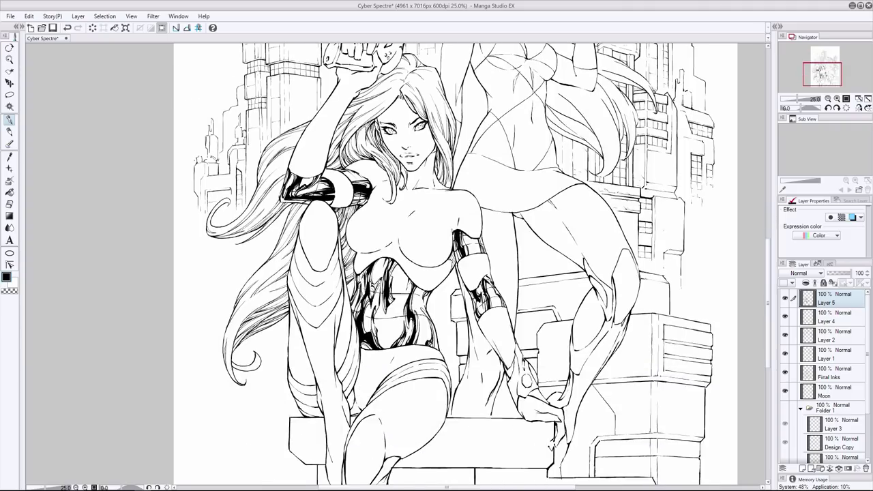
{"action": "left_click_drag", "start_coordinate": [301, 291], "coordinate": [296, 312]}
{"action": "left_click_drag", "start_coordinate": [307, 252], "coordinate": [302, 278]}
{"action": "mouse_move", "coordinate": [309, 276]}
{"action": "left_mouse_down"}
{"action": "mouse_move", "coordinate": [304, 321]}
{"action": "mouse_move", "coordinate": [311, 290]}
{"action": "left_mouse_up"}
{"action": "left_click_drag", "start_coordinate": [313, 303], "coordinate": [314, 328]}
{"action": "mouse_move", "coordinate": [307, 256]}
{"action": "left_mouse_down"}
{"action": "mouse_move", "coordinate": [316, 329]}
{"action": "mouse_move", "coordinate": [300, 274]}
{"action": "mouse_move", "coordinate": [300, 314]}
{"action": "left_mouse_up"}
{"action": "key", "text": "ctrl+z"}
{"action": "key", "text": "ctrl+z"}
{"action": "key", "text": "ctrl+z"}
{"action": "left_click_drag", "start_coordinate": [302, 278], "coordinate": [298, 313]}
{"action": "left_click_drag", "start_coordinate": [305, 306], "coordinate": [301, 319]}
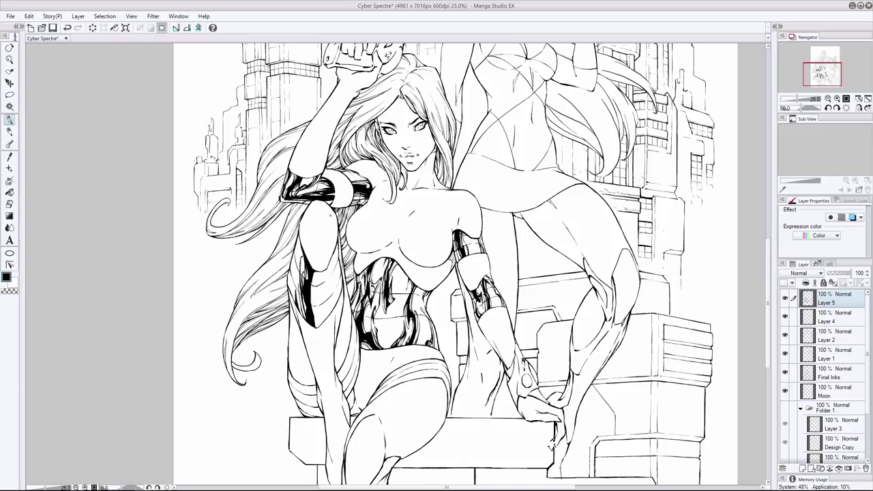
Add vertical reflection strokes between the black shadow below the raised knee and the leg's outer contour.
{"action": "left_click_drag", "start_coordinate": [301, 244], "coordinate": [296, 259]}
{"action": "left_click_drag", "start_coordinate": [302, 237], "coordinate": [299, 271]}
{"action": "left_click_drag", "start_coordinate": [300, 267], "coordinate": [298, 302]}
{"action": "key", "text": "ctrl+z"}
{"action": "key", "text": "ctrl+z"}
{"action": "left_click_drag", "start_coordinate": [304, 296], "coordinate": [300, 317]}
Build up short dark strokes along the outer contour of the raised leg below the knee.
{"action": "left_click_drag", "start_coordinate": [296, 262], "coordinate": [291, 294]}
{"action": "left_click_drag", "start_coordinate": [296, 287], "coordinate": [290, 304]}
{"action": "left_click_drag", "start_coordinate": [298, 251], "coordinate": [295, 261]}
{"action": "left_click_drag", "start_coordinate": [294, 270], "coordinate": [288, 289]}
{"action": "mouse_move", "coordinate": [300, 252]}
{"action": "left_mouse_down"}
{"action": "mouse_move", "coordinate": [294, 270]}
{"action": "mouse_move", "coordinate": [295, 256]}
{"action": "left_mouse_up"}
{"action": "left_click_drag", "start_coordinate": [300, 246], "coordinate": [293, 289]}
{"action": "left_click_drag", "start_coordinate": [297, 273], "coordinate": [293, 298]}
{"action": "key", "text": "e"}
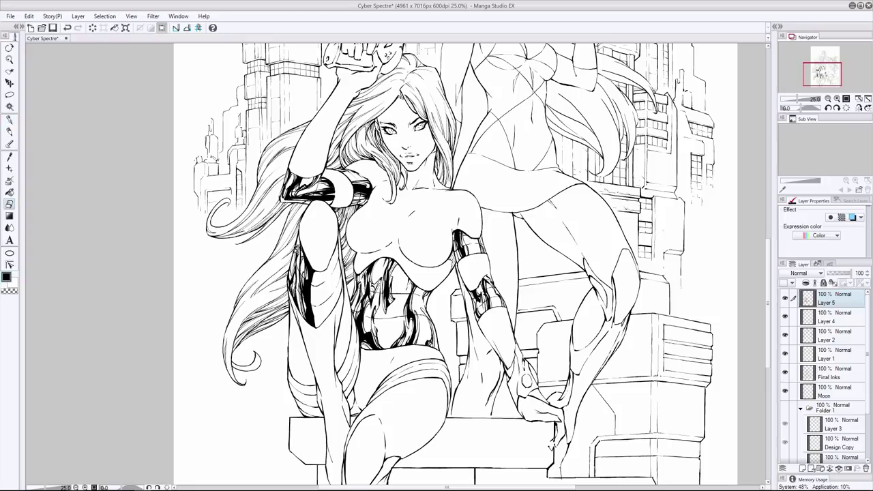
Refine the outer shadow below the raised knee by alternating eraser trims and pen strokes.
{"action": "left_click_drag", "start_coordinate": [301, 243], "coordinate": [294, 259]}
{"action": "key", "text": "p"}
{"action": "mouse_move", "coordinate": [296, 258]}
{"action": "left_mouse_down"}
{"action": "mouse_move", "coordinate": [293, 291]}
{"action": "mouse_move", "coordinate": [302, 257]}
{"action": "mouse_move", "coordinate": [294, 284]}
{"action": "mouse_move", "coordinate": [292, 276]}
{"action": "mouse_move", "coordinate": [310, 326]}
{"action": "left_mouse_up"}
{"action": "key", "text": "e"}
{"action": "key", "text": "p"}
{"action": "key", "text": "ctrl+z"}
{"action": "key", "text": "e"}
{"action": "key", "text": "p"}
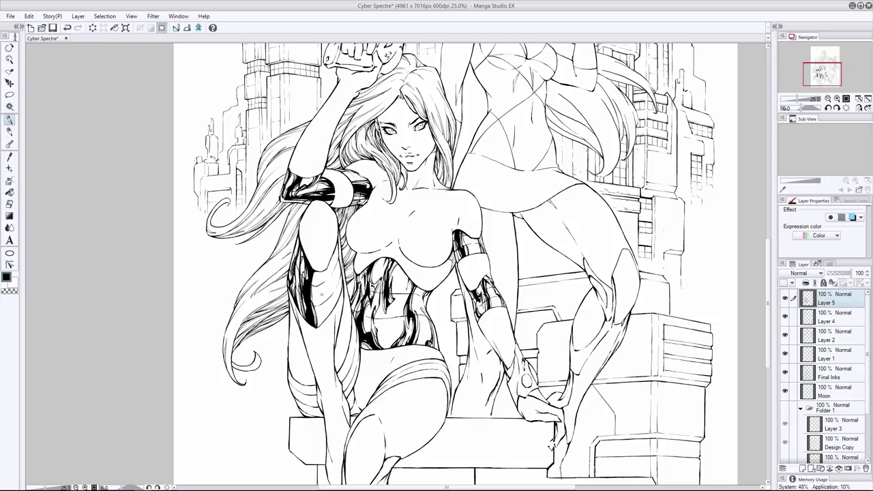
Ink vertical black reflections on the middle and inner side of the panel below the raised knee.
{"action": "left_click_drag", "start_coordinate": [326, 286], "coordinate": [324, 320]}
{"action": "left_click_drag", "start_coordinate": [327, 272], "coordinate": [322, 289]}
{"action": "left_click_drag", "start_coordinate": [326, 284], "coordinate": [323, 305]}
{"action": "left_click_drag", "start_coordinate": [336, 275], "coordinate": [332, 302]}
{"action": "mouse_move", "coordinate": [337, 289]}
{"action": "left_mouse_down"}
{"action": "mouse_move", "coordinate": [335, 303]}
{"action": "mouse_move", "coordinate": [333, 288]}
{"action": "left_mouse_up"}
{"action": "left_click_drag", "start_coordinate": [337, 284], "coordinate": [334, 302]}
{"action": "left_click_drag", "start_coordinate": [337, 267], "coordinate": [335, 297]}
Rework the inner reflection strokes below the raised knee and thicken the shadow on its outer side.
{"action": "mouse_move", "coordinate": [343, 265]}
{"action": "left_mouse_down"}
{"action": "mouse_move", "coordinate": [339, 286]}
{"action": "mouse_move", "coordinate": [333, 277]}
{"action": "mouse_move", "coordinate": [333, 307]}
{"action": "left_mouse_up"}
{"action": "key", "text": "ctrl+z"}
{"action": "mouse_move", "coordinate": [335, 244]}
{"action": "left_mouse_down"}
{"action": "mouse_move", "coordinate": [333, 291]}
{"action": "mouse_move", "coordinate": [321, 300]}
{"action": "left_mouse_up"}
{"action": "key", "text": "ctrl+z"}
{"action": "key", "text": "ctrl+z"}
{"action": "left_click_drag", "start_coordinate": [321, 284], "coordinate": [323, 318]}
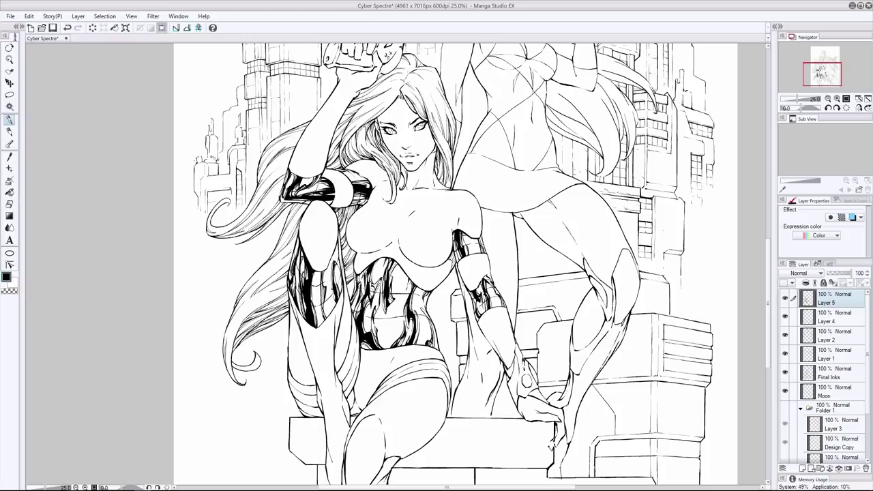
{"action": "left_click_drag", "start_coordinate": [298, 253], "coordinate": [296, 284]}
{"action": "left_click_drag", "start_coordinate": [297, 251], "coordinate": [298, 289]}
{"action": "left_click_drag", "start_coordinate": [297, 279], "coordinate": [301, 316]}
Fill the lower thigh section on the inner side of the raised shin with black shadows and trim them with the eraser.
{"action": "left_click_drag", "start_coordinate": [345, 356], "coordinate": [358, 384]}
{"action": "left_click_drag", "start_coordinate": [348, 375], "coordinate": [341, 396]}
{"action": "left_click_drag", "start_coordinate": [345, 356], "coordinate": [345, 370]}
{"action": "left_click_drag", "start_coordinate": [343, 360], "coordinate": [341, 379]}
{"action": "mouse_move", "coordinate": [345, 374]}
{"action": "left_mouse_down"}
{"action": "mouse_move", "coordinate": [349, 394]}
{"action": "mouse_move", "coordinate": [350, 380]}
{"action": "left_mouse_up"}
{"action": "key", "text": "e"}
{"action": "key", "text": "p"}
{"action": "mouse_move", "coordinate": [345, 362]}
{"action": "left_mouse_down"}
{"action": "mouse_move", "coordinate": [346, 397]}
{"action": "mouse_move", "coordinate": [352, 390]}
{"action": "left_mouse_up"}
{"action": "left_click_drag", "start_coordinate": [349, 356], "coordinate": [344, 378]}
{"action": "key", "text": "e"}
{"action": "key", "text": "p"}
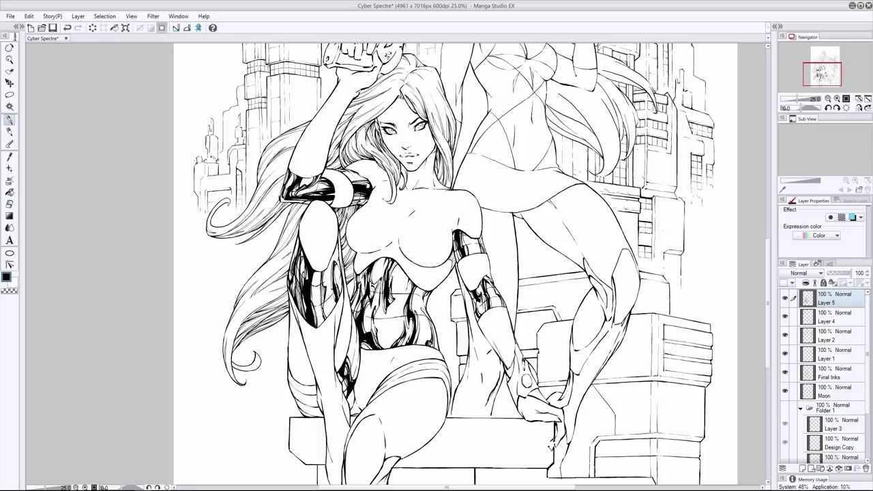
{"action": "left_click_drag", "start_coordinate": [351, 331], "coordinate": [360, 349]}
{"action": "mouse_move", "coordinate": [351, 329]}
{"action": "left_mouse_down"}
{"action": "mouse_move", "coordinate": [360, 350]}
{"action": "mouse_move", "coordinate": [358, 338]}
{"action": "mouse_move", "coordinate": [337, 390]}
{"action": "mouse_move", "coordinate": [343, 395]}
{"action": "mouse_move", "coordinate": [307, 391]}
{"action": "left_mouse_up"}
{"action": "key", "text": "ctrl+z"}
{"action": "key", "text": "ctrl+z"}
Ink dark reflection strokes on the lower thigh section at the outer side of the raised shin, just above the ledge.
{"action": "key", "text": "e"}
{"action": "key", "text": "p"}
{"action": "left_click_drag", "start_coordinate": [302, 390], "coordinate": [315, 412]}
{"action": "mouse_move", "coordinate": [301, 384]}
{"action": "left_mouse_down"}
{"action": "mouse_move", "coordinate": [308, 403]}
{"action": "mouse_move", "coordinate": [306, 390]}
{"action": "left_mouse_up"}
{"action": "left_click_drag", "start_coordinate": [300, 384], "coordinate": [306, 407]}
{"action": "left_click_drag", "start_coordinate": [304, 400], "coordinate": [312, 411]}
{"action": "mouse_move", "coordinate": [296, 383]}
{"action": "left_mouse_down"}
{"action": "mouse_move", "coordinate": [304, 409]}
{"action": "mouse_move", "coordinate": [299, 397]}
{"action": "mouse_move", "coordinate": [320, 413]}
{"action": "mouse_move", "coordinate": [309, 402]}
{"action": "left_mouse_up"}
Trim the outer lower thigh shadow with the eraser and extend its black strokes towards the contour.
{"action": "key", "text": "e"}
{"action": "key", "text": "p"}
{"action": "left_click_drag", "start_coordinate": [307, 396], "coordinate": [317, 404]}
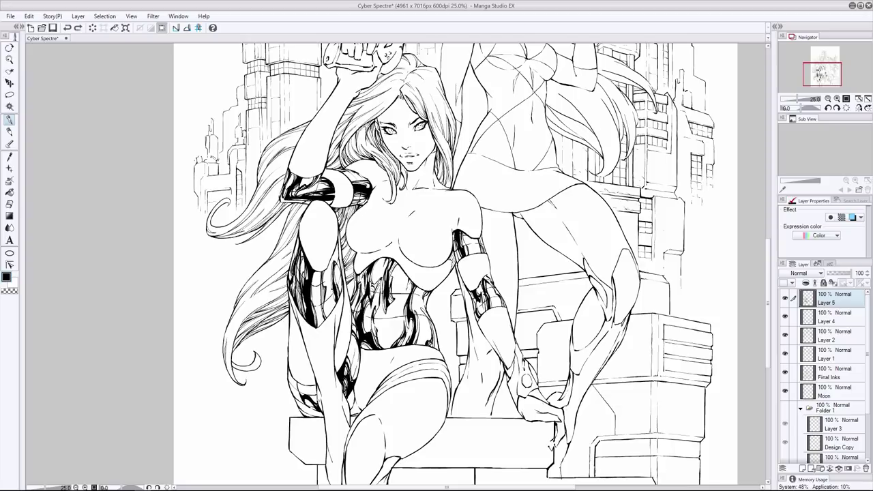
{"action": "mouse_move", "coordinate": [304, 398]}
{"action": "left_mouse_down"}
{"action": "mouse_move", "coordinate": [315, 410]}
{"action": "mouse_move", "coordinate": [296, 380]}
{"action": "left_mouse_up"}
{"action": "mouse_move", "coordinate": [305, 406]}
{"action": "left_mouse_down"}
{"action": "mouse_move", "coordinate": [321, 415]}
{"action": "mouse_move", "coordinate": [300, 411]}
{"action": "mouse_move", "coordinate": [296, 394]}
{"action": "mouse_move", "coordinate": [302, 405]}
{"action": "left_mouse_up"}
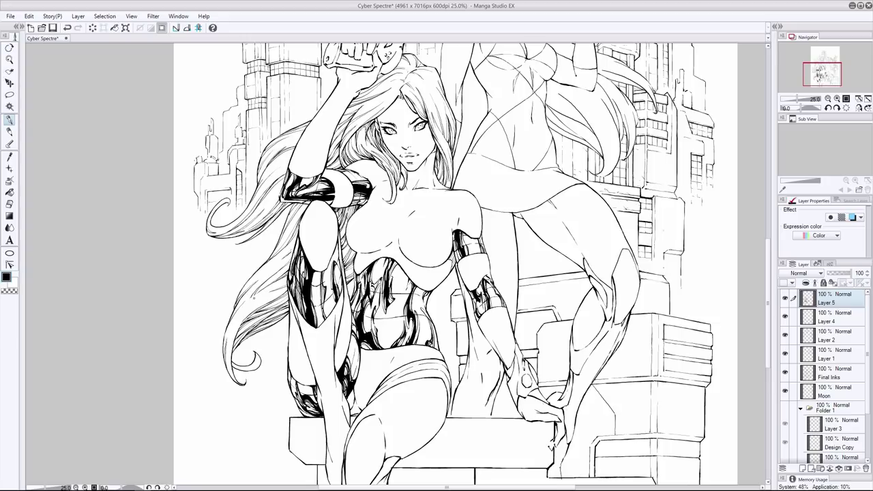
Add a shadow stroke beside the raised shin and ink the first dark reflections on the near thigh's band.
{"action": "left_click_drag", "start_coordinate": [352, 390], "coordinate": [350, 407]}
{"action": "scroll", "coordinate": [456, 263], "scroll_direction": "down", "scroll_amount": 2}
{"action": "mouse_move", "coordinate": [399, 348]}
{"action": "left_mouse_down"}
{"action": "mouse_move", "coordinate": [421, 332]}
{"action": "mouse_move", "coordinate": [403, 348]}
{"action": "left_mouse_up"}
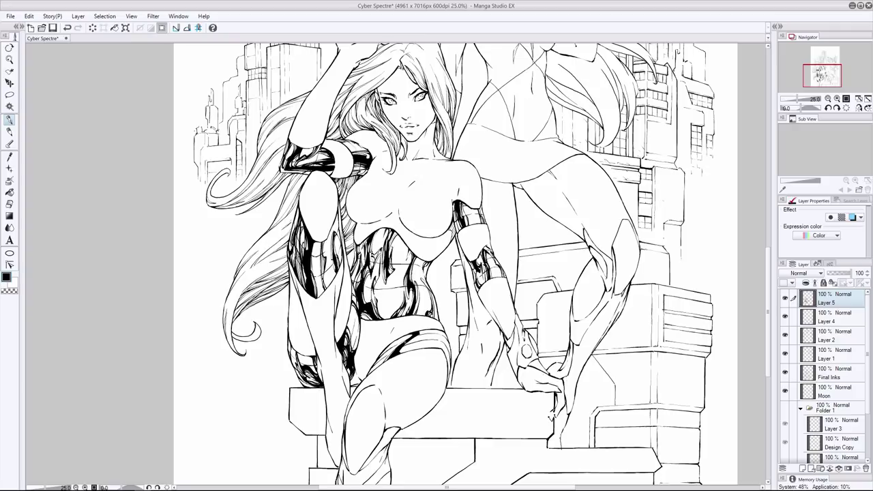
{"action": "left_click_drag", "start_coordinate": [386, 361], "coordinate": [392, 351]}
{"action": "key", "text": "ctrl+z"}
{"action": "key", "text": "ctrl+z"}
{"action": "left_click", "coordinate": [404, 338]}
Try alternative short shadow strokes along the near thigh's band.
{"action": "key", "text": "e"}
{"action": "key", "text": "p"}
{"action": "key", "text": "ctrl+z"}
{"action": "left_click", "coordinate": [404, 339]}
{"action": "left_click_drag", "start_coordinate": [392, 351], "coordinate": [382, 363]}
{"action": "key", "text": "ctrl+z"}
{"action": "left_click", "coordinate": [432, 311]}
{"action": "key", "text": "ctrl+z"}
{"action": "left_click_drag", "start_coordinate": [392, 347], "coordinate": [376, 368]}
{"action": "key", "text": "ctrl+z"}
{"action": "left_click_drag", "start_coordinate": [399, 334], "coordinate": [407, 344]}
{"action": "key", "text": "ctrl+z"}
Ink shadow strokes on the middle and lower end of the near thigh's band.
{"action": "left_click", "coordinate": [403, 339]}
{"action": "left_click_drag", "start_coordinate": [387, 351], "coordinate": [375, 368]}
{"action": "key", "text": "ctrl+z"}
{"action": "left_click", "coordinate": [397, 354]}
{"action": "key", "text": "e"}
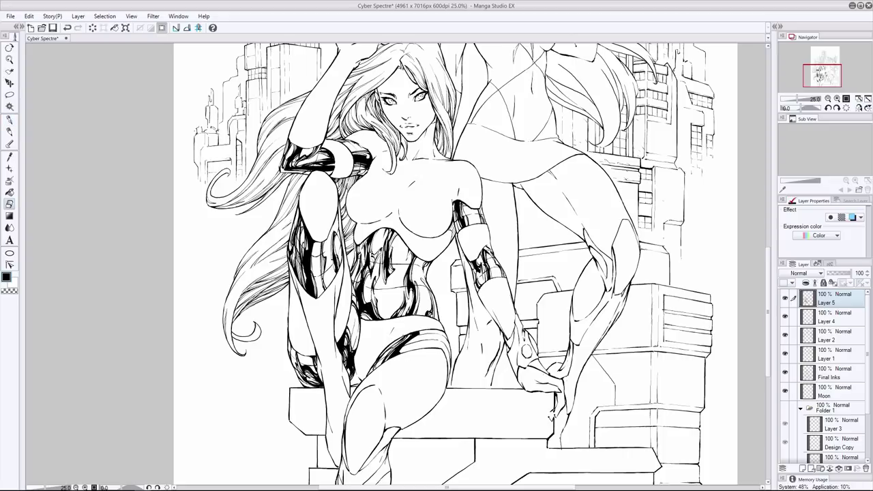
Strip back the heavy black shading on the near thigh's band and test a lighter shadow stroke along it.
{"action": "key", "text": "p"}
{"action": "key", "text": "p"}
{"action": "key", "text": "e"}
{"action": "key", "text": "p"}
{"action": "left_click_drag", "start_coordinate": [391, 345], "coordinate": [381, 356]}
{"action": "key", "text": "ctrl+z"}
{"action": "key", "text": "ctrl+y"}
{"action": "key", "text": "i"}
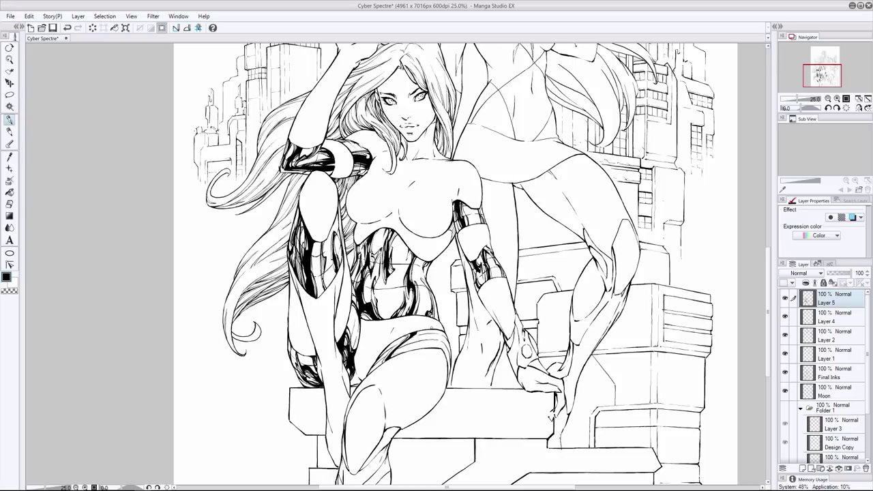
Try curved shadow strokes across the near thigh's band in a mirrored view of the canvas.
{"action": "key", "text": "h"}
{"action": "left_click_drag", "start_coordinate": [381, 334], "coordinate": [401, 358]}
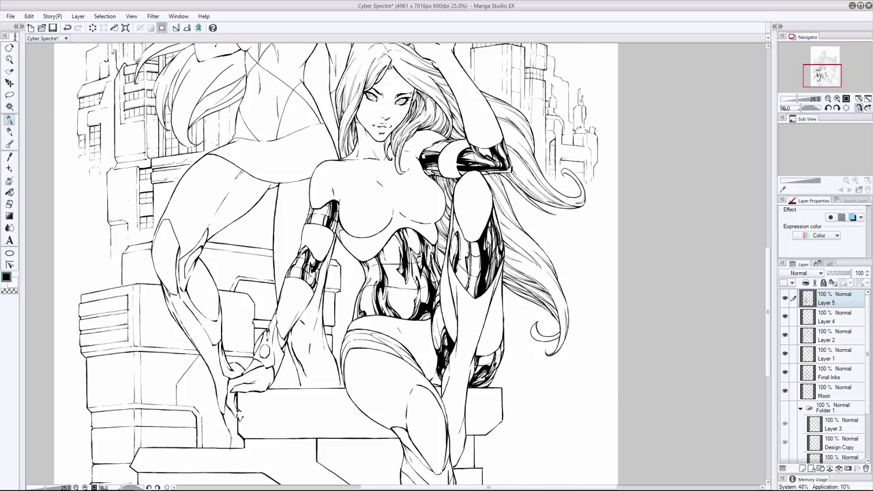
{"action": "mouse_move", "coordinate": [354, 330]}
{"action": "left_mouse_down"}
{"action": "mouse_move", "coordinate": [402, 358]}
{"action": "mouse_move", "coordinate": [398, 349]}
{"action": "left_mouse_up"}
{"action": "key", "text": "ctrl+z"}
{"action": "key", "text": "ctrl+y"}
{"action": "key", "text": "ctrl+z"}
{"action": "left_click_drag", "start_coordinate": [379, 339], "coordinate": [405, 352]}
{"action": "key", "text": "ctrl+z"}
{"action": "left_click_drag", "start_coordinate": [378, 330], "coordinate": [418, 368]}
{"action": "key", "text": "ctrl+z"}
{"action": "key", "text": "ctrl+z"}
{"action": "key", "text": "ctrl+z"}
{"action": "key", "text": "ctrl+z"}
Ink a shadow stroke at the inner lower end of the near thigh's band, retrying longer curves.
{"action": "left_click_drag", "start_coordinate": [372, 331], "coordinate": [419, 371]}
{"action": "key", "text": "ctrl+z"}
{"action": "mouse_move", "coordinate": [416, 326]}
{"action": "left_mouse_down"}
{"action": "mouse_move", "coordinate": [411, 356]}
{"action": "mouse_move", "coordinate": [421, 372]}
{"action": "left_mouse_up"}
{"action": "key", "text": "ctrl+z"}
{"action": "key", "text": "ctrl+z"}
{"action": "left_click_drag", "start_coordinate": [404, 351], "coordinate": [419, 371]}
{"action": "mouse_move", "coordinate": [400, 326]}
{"action": "left_mouse_down"}
{"action": "mouse_move", "coordinate": [429, 374]}
{"action": "mouse_move", "coordinate": [421, 373]}
{"action": "left_mouse_up"}
{"action": "key", "text": "ctrl+z"}
Ink short black reflections through the middle of the near thigh's band, clean them up and unmirror the canvas.
{"action": "key", "text": "e"}
{"action": "key", "text": "p"}
{"action": "left_click_drag", "start_coordinate": [398, 349], "coordinate": [411, 355]}
{"action": "left_click_drag", "start_coordinate": [380, 335], "coordinate": [405, 347]}
{"action": "key", "text": "ctrl+z"}
{"action": "key", "text": "e"}
{"action": "key", "text": "p"}
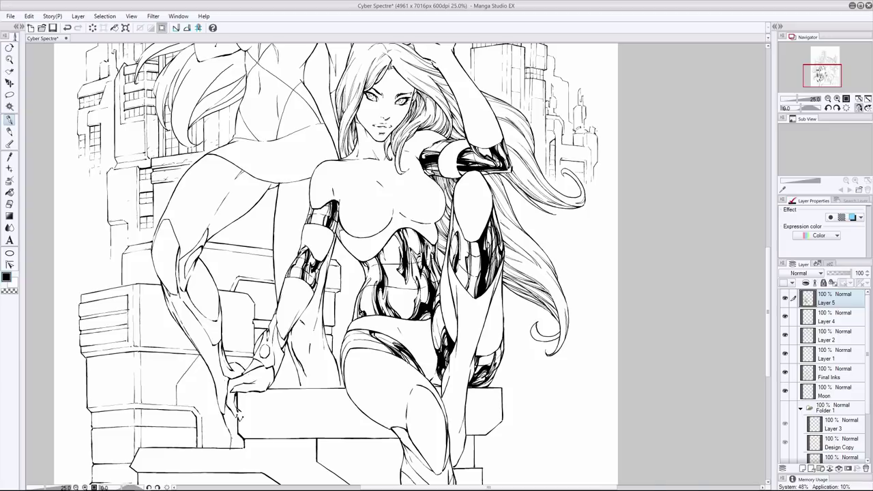
{"action": "key", "text": "h"}
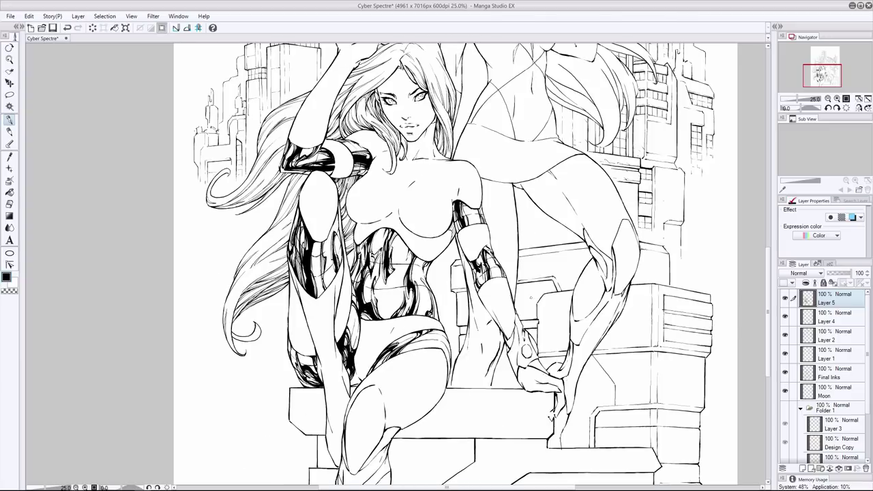
Try a shadow stroke at the outer end of the near thigh's band.
{"action": "left_click_drag", "start_coordinate": [443, 345], "coordinate": [455, 360]}
{"action": "key", "text": "ctrl+z"}
{"action": "key", "text": "e"}
{"action": "key", "text": "p"}
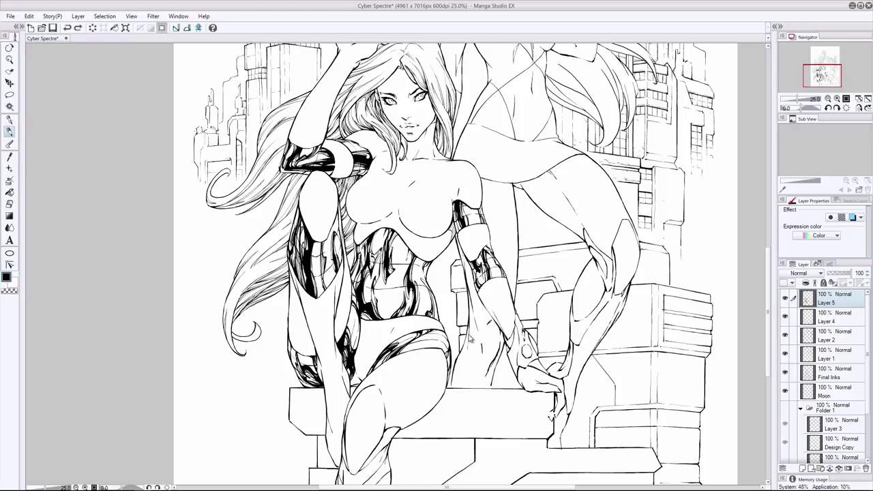
{"action": "key", "text": "i"}
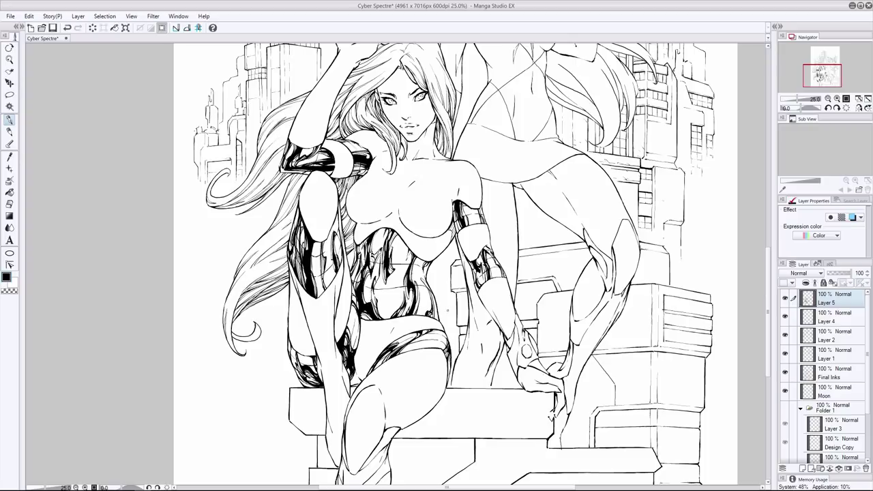
Ink glossy black shadows on the seated woman's boot below the near knee, down to the page's lower edge.
{"action": "scroll", "coordinate": [768, 279], "scroll_direction": "down", "scroll_amount": 1}
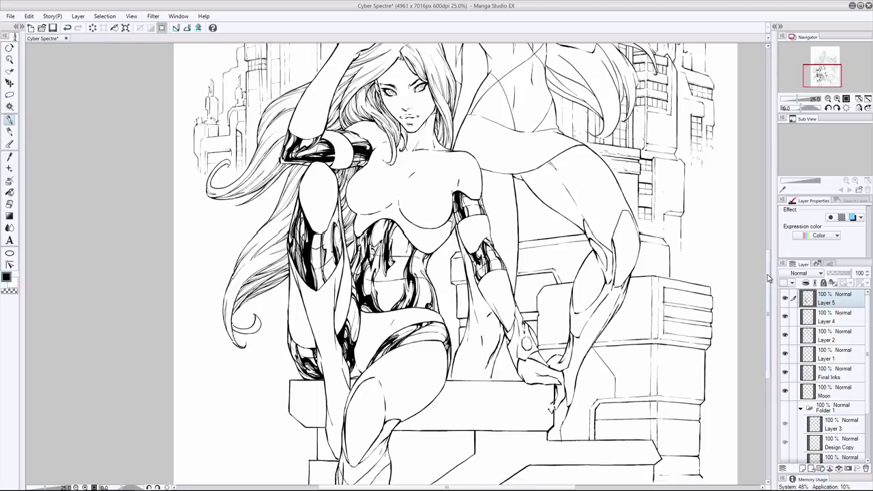
{"action": "scroll", "coordinate": [768, 278], "scroll_direction": "down", "scroll_amount": 5}
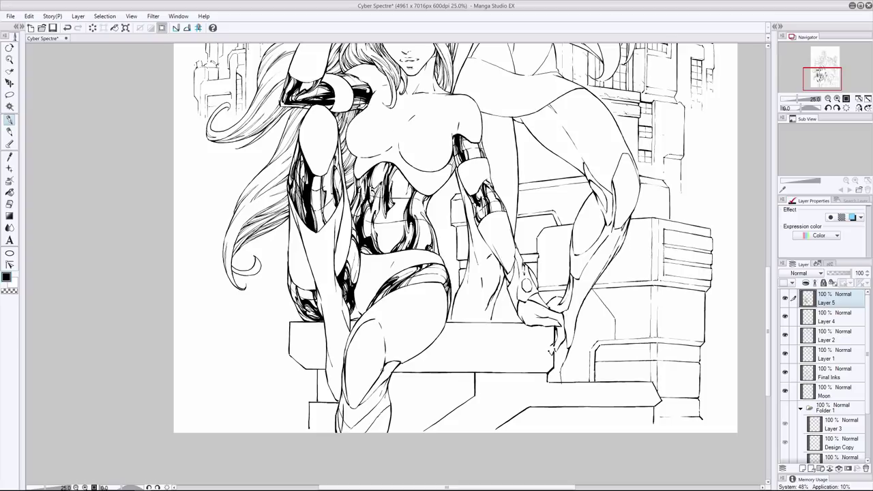
{"action": "left_click_drag", "start_coordinate": [382, 374], "coordinate": [354, 435]}
{"action": "mouse_move", "coordinate": [370, 399]}
{"action": "left_mouse_down"}
{"action": "mouse_move", "coordinate": [356, 429]}
{"action": "mouse_move", "coordinate": [358, 417]}
{"action": "left_mouse_up"}
{"action": "left_click_drag", "start_coordinate": [363, 409], "coordinate": [354, 429]}
{"action": "left_click_drag", "start_coordinate": [347, 382], "coordinate": [340, 399]}
{"action": "left_click_drag", "start_coordinate": [351, 401], "coordinate": [341, 437]}
{"action": "left_click_drag", "start_coordinate": [349, 384], "coordinate": [347, 435]}
{"action": "mouse_move", "coordinate": [343, 398]}
{"action": "left_mouse_down"}
{"action": "mouse_move", "coordinate": [339, 425]}
{"action": "mouse_move", "coordinate": [339, 413]}
{"action": "left_mouse_up"}
{"action": "left_click_drag", "start_coordinate": [344, 394], "coordinate": [338, 418]}
{"action": "mouse_move", "coordinate": [343, 413]}
{"action": "left_mouse_down"}
{"action": "mouse_move", "coordinate": [339, 427]}
{"action": "mouse_move", "coordinate": [341, 413]}
{"action": "left_mouse_up"}
Try extra shadow strokes along the near knee's contour and inside the boot.
{"action": "mouse_move", "coordinate": [356, 347]}
{"action": "left_mouse_down"}
{"action": "mouse_move", "coordinate": [341, 401]}
{"action": "mouse_move", "coordinate": [342, 391]}
{"action": "left_mouse_up"}
{"action": "key", "text": "ctrl+z"}
{"action": "mouse_move", "coordinate": [347, 375]}
{"action": "left_mouse_down"}
{"action": "mouse_move", "coordinate": [342, 397]}
{"action": "mouse_move", "coordinate": [362, 403]}
{"action": "left_mouse_up"}
{"action": "key", "text": "ctrl+z"}
{"action": "left_click_drag", "start_coordinate": [370, 390], "coordinate": [367, 402]}
{"action": "key", "text": "ctrl+z"}
{"action": "key", "text": "ctrl+z"}
{"action": "key", "text": "ctrl+z"}
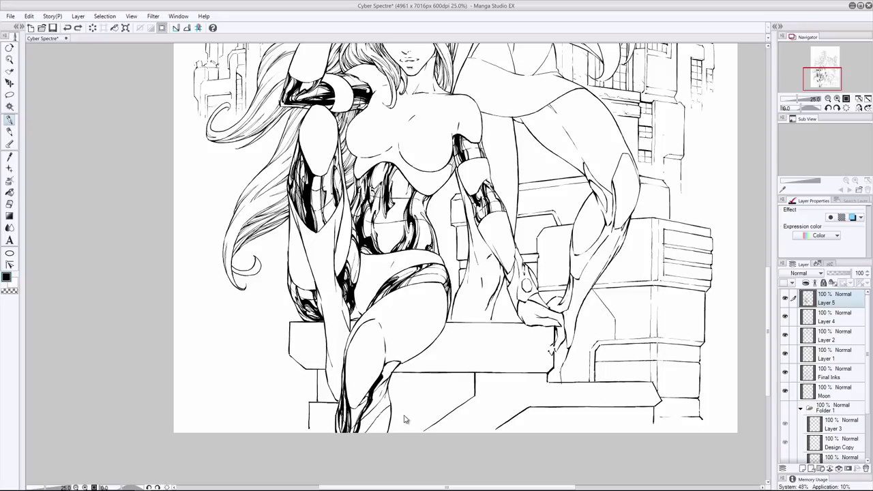
Ink black shadow strokes down the back of the near calf and across the boot's lower panels.
{"action": "left_click_drag", "start_coordinate": [386, 363], "coordinate": [367, 401]}
{"action": "left_click_drag", "start_coordinate": [394, 363], "coordinate": [385, 381]}
{"action": "left_click_drag", "start_coordinate": [399, 361], "coordinate": [375, 420]}
{"action": "left_click_drag", "start_coordinate": [389, 380], "coordinate": [361, 434]}
{"action": "key", "text": "ctrl+z"}
{"action": "mouse_move", "coordinate": [366, 413]}
{"action": "left_mouse_down"}
{"action": "mouse_move", "coordinate": [360, 434]}
{"action": "mouse_move", "coordinate": [351, 423]}
{"action": "left_mouse_up"}
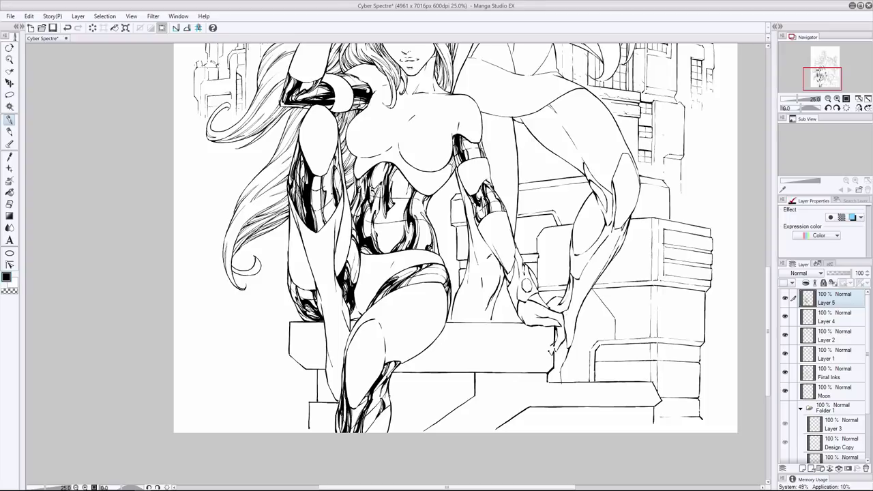
Apply the blue layer colour effect to Layer 5 and move it between Layer 1 and Final Inks.
{"action": "scroll", "coordinate": [352, 338], "scroll_direction": "up", "scroll_amount": 1}
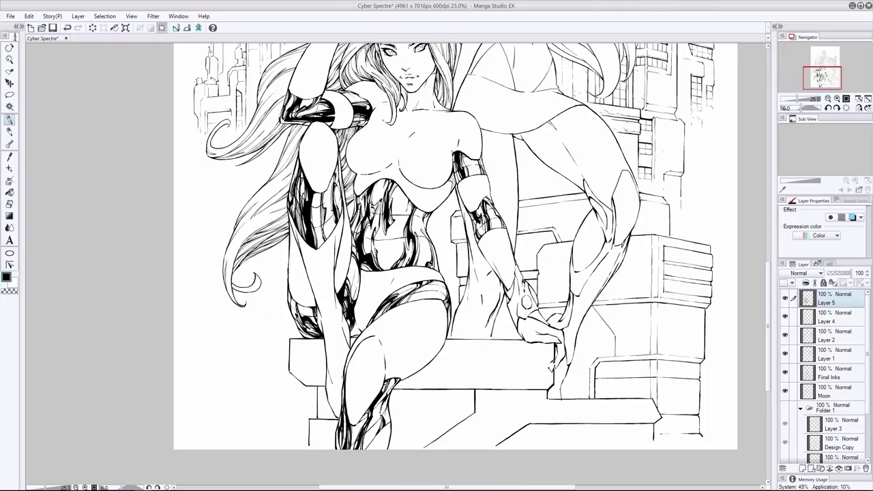
{"action": "key", "text": "e"}
{"action": "left_click", "coordinate": [852, 217]}
{"action": "left_click_drag", "start_coordinate": [828, 298], "coordinate": [828, 353]}
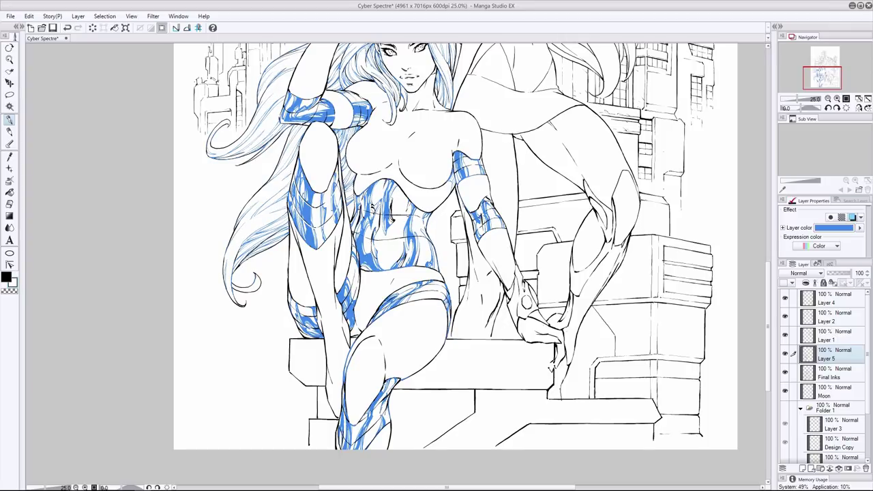
Refine thin white lines along the costume's panel seams on Layer 5, comparing attempts by undoing and restoring them.
{"action": "key", "text": "ctrl+z"}
{"action": "key", "text": "ctrl+y"}
{"action": "key", "text": "ctrl+z"}
{"action": "key", "text": "ctrl+y"}
{"action": "key", "text": "ctrl+z"}
{"action": "key", "text": "ctrl+y"}
{"action": "key", "text": "ctrl+z"}
{"action": "key", "text": "ctrl+z"}
{"action": "key", "text": "ctrl+y"}
{"action": "key", "text": "ctrl+z"}
{"action": "key", "text": "ctrl+y"}
{"action": "key", "text": "ctrl+z"}
{"action": "key", "text": "ctrl+z"}
{"action": "key", "text": "ctrl+z"}
{"action": "key", "text": "ctrl+z"}
{"action": "key", "text": "ctrl+y"}
{"action": "key", "text": "ctrl+z"}
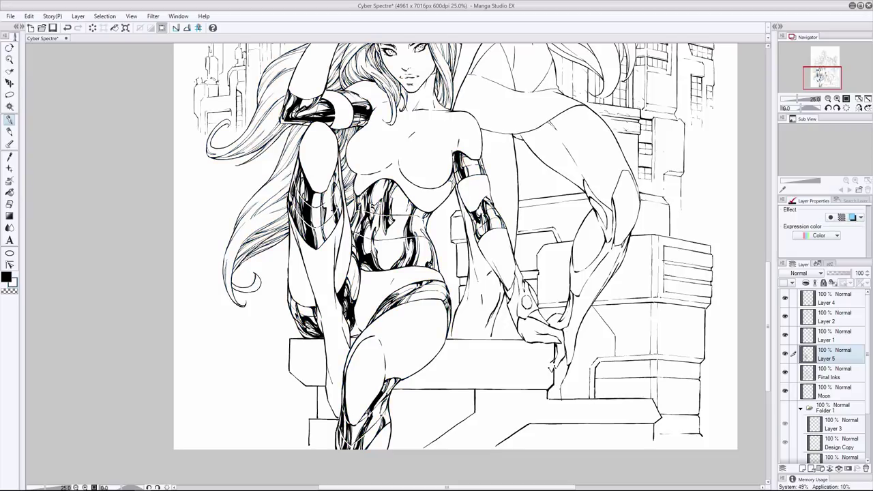
{"action": "key", "text": "ctrl+y"}
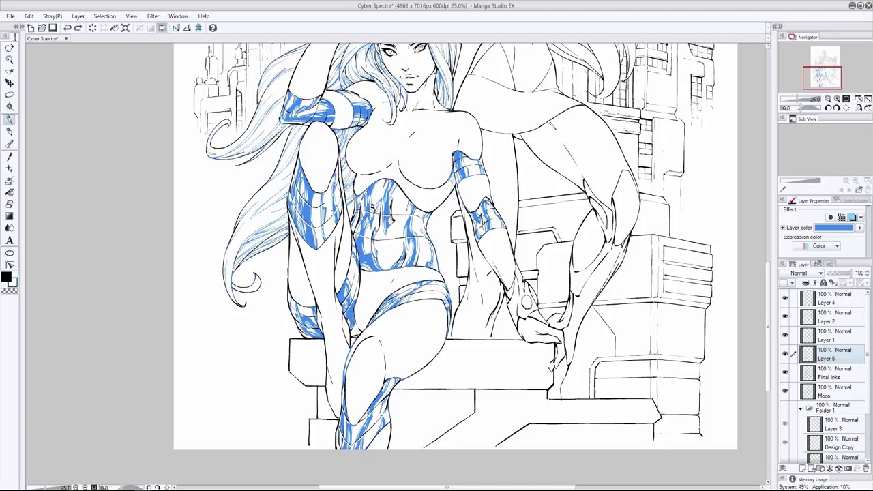
Return Layer 5 to the top of the layer stack in Multiply mode, with its blue layer colour turned off.
{"action": "left_click", "coordinate": [851, 217]}
{"action": "left_click", "coordinate": [852, 217]}
{"action": "left_click", "coordinate": [852, 217]}
{"action": "left_click", "coordinate": [851, 217]}
{"action": "left_click", "coordinate": [851, 216]}
{"action": "left_click", "coordinate": [851, 216]}
{"action": "scroll", "coordinate": [455, 264], "scroll_direction": "up", "scroll_amount": 4}
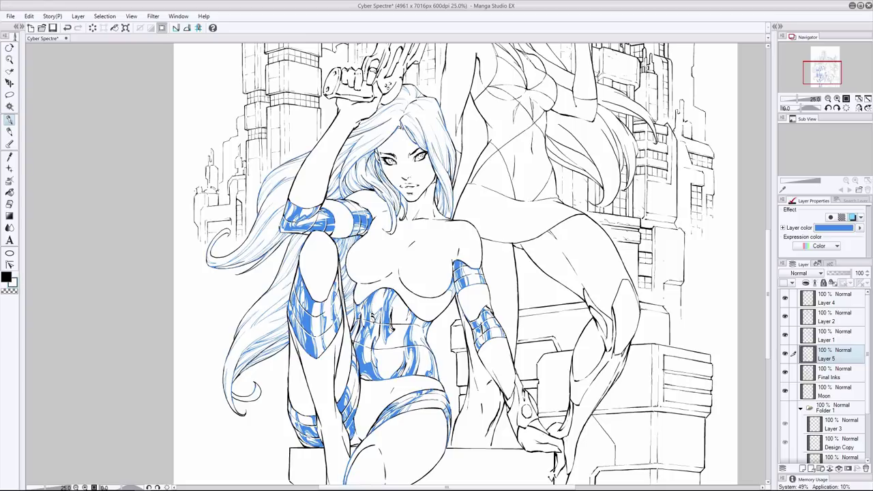
{"action": "left_click_drag", "start_coordinate": [806, 354], "coordinate": [807, 298]}
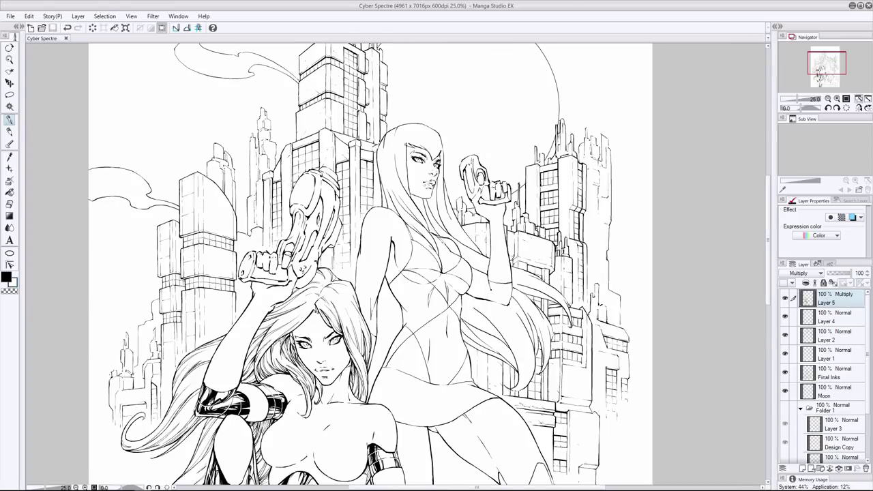
Ink the first hair strands on the standing woman's fringe and beside her face down towards the neck.
{"action": "left_click_drag", "start_coordinate": [407, 134], "coordinate": [400, 183]}
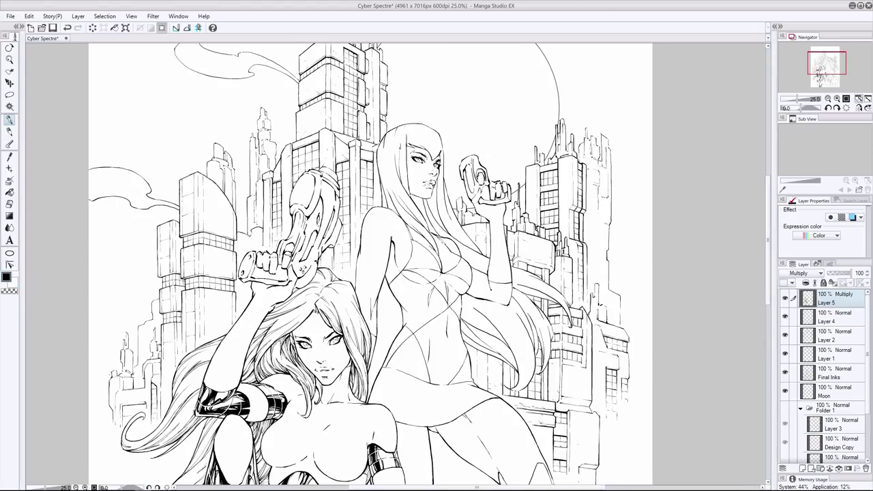
{"action": "left_click_drag", "start_coordinate": [403, 148], "coordinate": [399, 188]}
{"action": "key", "text": "ctrl+z"}
{"action": "mouse_move", "coordinate": [437, 132]}
{"action": "left_mouse_down"}
{"action": "mouse_move", "coordinate": [435, 158]}
{"action": "mouse_move", "coordinate": [413, 146]}
{"action": "mouse_move", "coordinate": [433, 150]}
{"action": "mouse_move", "coordinate": [402, 190]}
{"action": "left_mouse_up"}
{"action": "key", "text": "ctrl+z"}
{"action": "key", "text": "e"}
{"action": "key", "text": "p"}
{"action": "left_click_drag", "start_coordinate": [397, 156], "coordinate": [395, 176]}
{"action": "left_click_drag", "start_coordinate": [398, 176], "coordinate": [418, 218]}
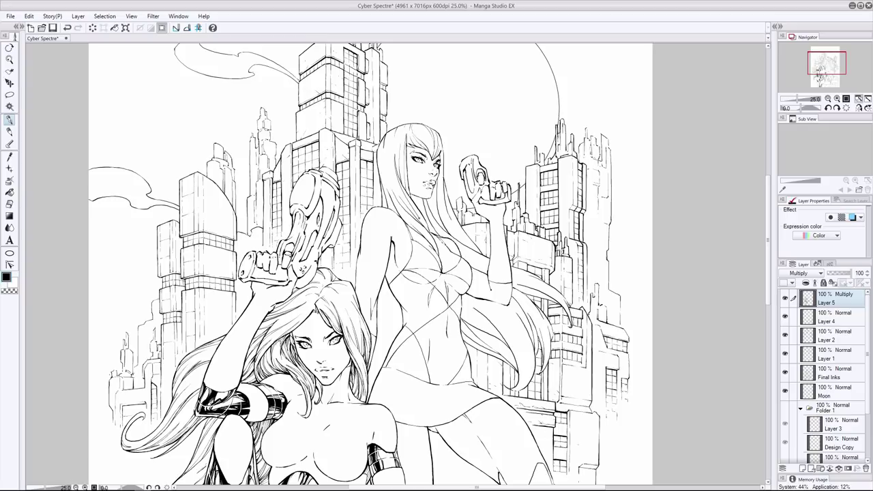
Ink long strands from the standing woman's crown down the hair falling over her shoulder and chest.
{"action": "mouse_move", "coordinate": [390, 130]}
{"action": "left_mouse_down"}
{"action": "mouse_move", "coordinate": [387, 175]}
{"action": "mouse_move", "coordinate": [401, 200]}
{"action": "left_mouse_up"}
{"action": "key", "text": "ctrl+z"}
{"action": "key", "text": "ctrl+z"}
{"action": "mouse_move", "coordinate": [384, 157]}
{"action": "left_mouse_down"}
{"action": "mouse_move", "coordinate": [418, 220]}
{"action": "mouse_move", "coordinate": [386, 171]}
{"action": "mouse_move", "coordinate": [407, 210]}
{"action": "left_mouse_up"}
{"action": "key", "text": "ctrl+z"}
{"action": "left_click_drag", "start_coordinate": [389, 180], "coordinate": [420, 221]}
{"action": "left_click_drag", "start_coordinate": [381, 160], "coordinate": [386, 187]}
{"action": "key", "text": "ctrl+z"}
{"action": "mouse_move", "coordinate": [389, 137]}
{"action": "left_mouse_down"}
{"action": "mouse_move", "coordinate": [388, 172]}
{"action": "mouse_move", "coordinate": [426, 239]}
{"action": "left_mouse_up"}
{"action": "mouse_move", "coordinate": [396, 209]}
{"action": "left_mouse_down"}
{"action": "mouse_move", "coordinate": [416, 229]}
{"action": "mouse_move", "coordinate": [410, 224]}
{"action": "left_mouse_up"}
{"action": "key", "text": "ctrl+z"}
{"action": "left_click_drag", "start_coordinate": [382, 188], "coordinate": [394, 212]}
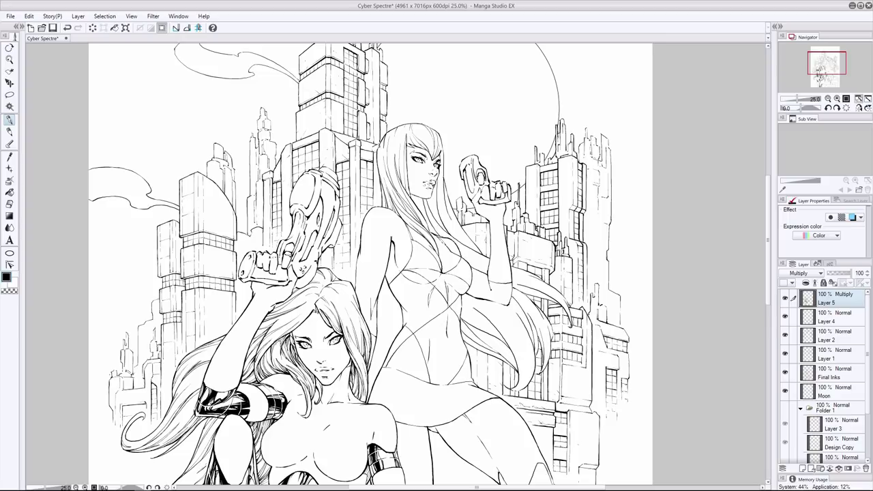
Try a strand on the outer edge of the standing woman's hair and an eraser trim at the crown.
{"action": "left_click_drag", "start_coordinate": [376, 143], "coordinate": [381, 168]}
{"action": "key", "text": "e"}
{"action": "mouse_move", "coordinate": [409, 116]}
{"action": "left_mouse_down"}
{"action": "mouse_move", "coordinate": [427, 147]}
{"action": "mouse_move", "coordinate": [417, 131]}
{"action": "mouse_move", "coordinate": [413, 143]}
{"action": "mouse_move", "coordinate": [414, 131]}
{"action": "left_mouse_up"}
{"action": "key", "text": "p"}
{"action": "key", "text": "ctrl+z"}
{"action": "key", "text": "ctrl+z"}
Ink flowing strands from beside the standing woman's neck down towards her raised arm.
{"action": "mouse_move", "coordinate": [433, 193]}
{"action": "left_mouse_down"}
{"action": "mouse_move", "coordinate": [435, 218]}
{"action": "mouse_move", "coordinate": [455, 231]}
{"action": "left_mouse_up"}
{"action": "key", "text": "ctrl+z"}
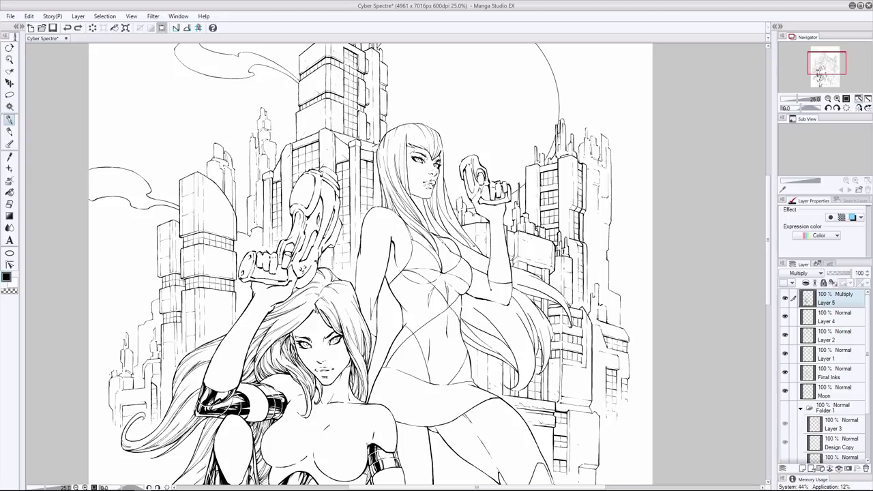
{"action": "key", "text": "ctrl+y"}
{"action": "key", "text": "ctrl+z"}
{"action": "key", "text": "ctrl+z"}
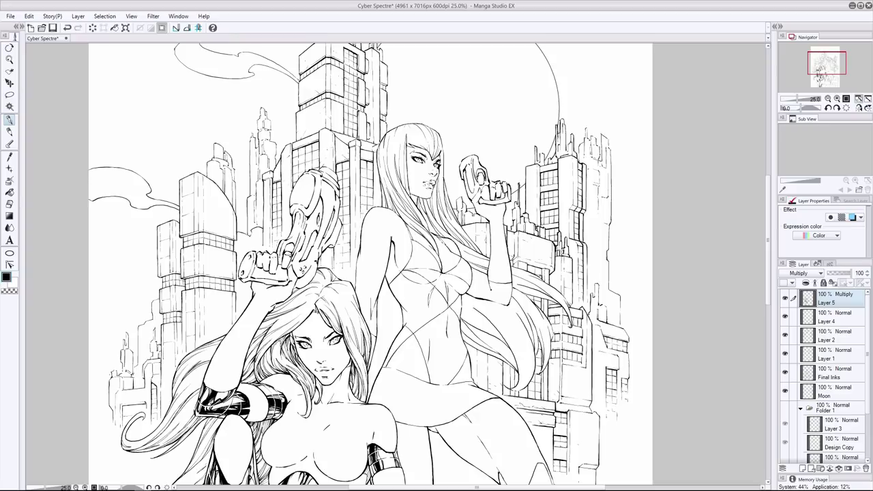
{"action": "key", "text": "ctrl+z"}
{"action": "key", "text": "ctrl+y"}
{"action": "key", "text": "super"}
{"action": "key", "text": "super"}
{"action": "key", "text": "ctrl+0"}
{"action": "right_click", "coordinate": [802, 355]}
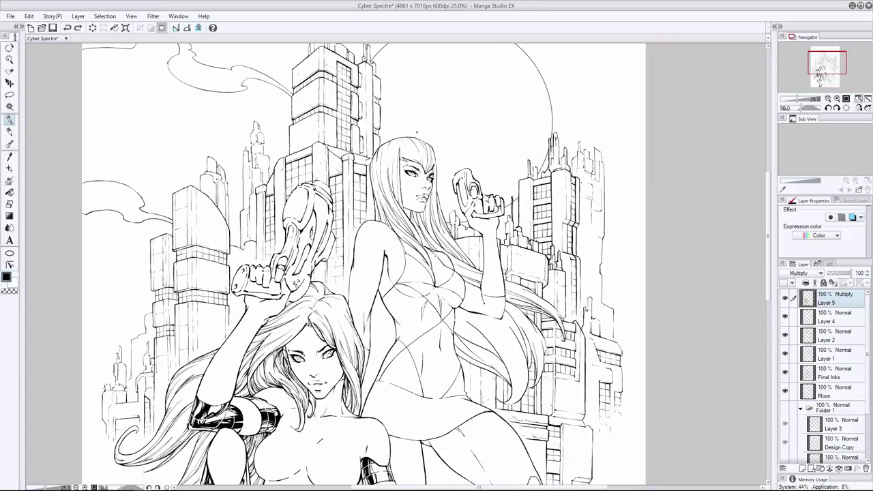
{"action": "key", "text": "e"}
{"action": "key", "text": "p"}
{"action": "key", "text": "ctrl+z"}
Ink curved strands through the standing woman's lower hair lock flowing out beneath her raised arm's elbow.
{"action": "scroll", "coordinate": [364, 264], "scroll_direction": "down", "scroll_amount": 3}
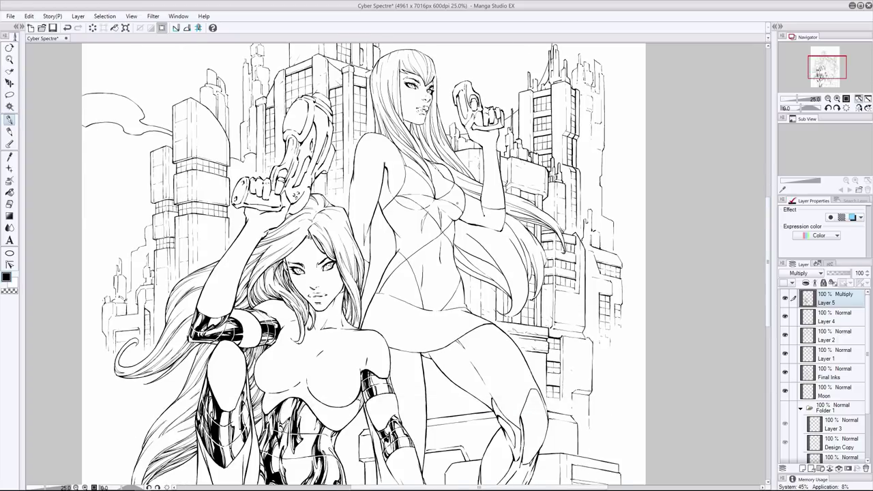
{"action": "key", "text": "ctrl+z"}
{"action": "key", "text": "ctrl+z"}
{"action": "key", "text": "ctrl+z"}
{"action": "left_click_drag", "start_coordinate": [461, 221], "coordinate": [525, 277]}
{"action": "key", "text": "ctrl+z"}
{"action": "left_click_drag", "start_coordinate": [466, 257], "coordinate": [508, 287]}
{"action": "key", "text": "ctrl+z"}
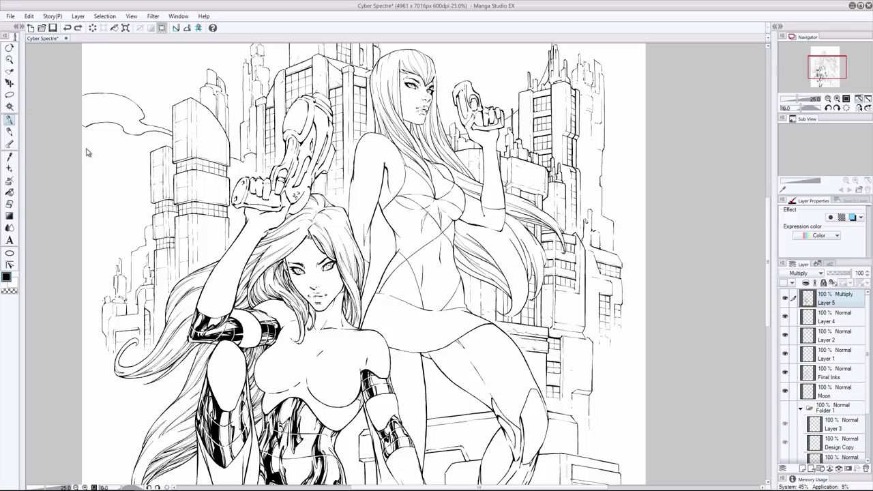
{"action": "mouse_move", "coordinate": [466, 258]}
{"action": "left_mouse_down"}
{"action": "mouse_move", "coordinate": [507, 284]}
{"action": "mouse_move", "coordinate": [485, 277]}
{"action": "left_mouse_up"}
{"action": "key", "text": "ctrl+z"}
{"action": "key", "text": "ctrl+z"}
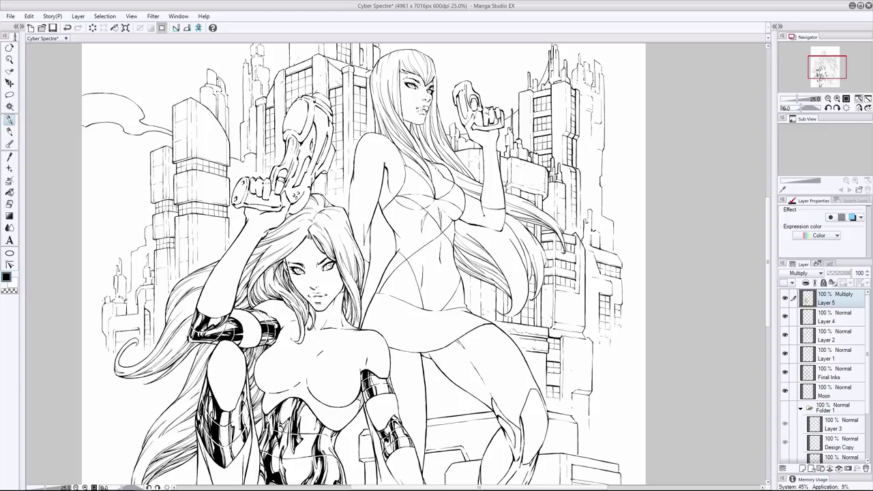
Try extra curved strands in the standing woman's hair flowing out beneath her raised forearm.
{"action": "key", "text": "ctrl+z"}
{"action": "left_click_drag", "start_coordinate": [489, 228], "coordinate": [518, 256]}
{"action": "key", "text": "ctrl+z"}
{"action": "key", "text": "ctrl+z"}
{"action": "key", "text": "ctrl+z"}
{"action": "left_click_drag", "start_coordinate": [491, 229], "coordinate": [514, 248]}
{"action": "key", "text": "ctrl+z"}
{"action": "key", "text": "ctrl+z"}
{"action": "key", "text": "ctrl+z"}
{"action": "key", "text": "ctrl+z"}
Compare the standing woman's lower hair with and without the latest strands by undoing and redoing them.
{"action": "key", "text": "ctrl+y"}
{"action": "key", "text": "ctrl+z"}
{"action": "key", "text": "ctrl+y"}
{"action": "key", "text": "ctrl+z"}
{"action": "key", "text": "ctrl+y"}
{"action": "key", "text": "ctrl+z"}
{"action": "key", "text": "ctrl+y"}
{"action": "key", "text": "ctrl+z"}
{"action": "key", "text": "ctrl+y"}
{"action": "key", "text": "ctrl+z"}
{"action": "key", "text": "ctrl+z"}
{"action": "key", "text": "ctrl+y"}
{"action": "key", "text": "ctrl+y"}
{"action": "key", "text": "ctrl+z"}
{"action": "key", "text": "ctrl+z"}
{"action": "key", "text": "ctrl+z"}
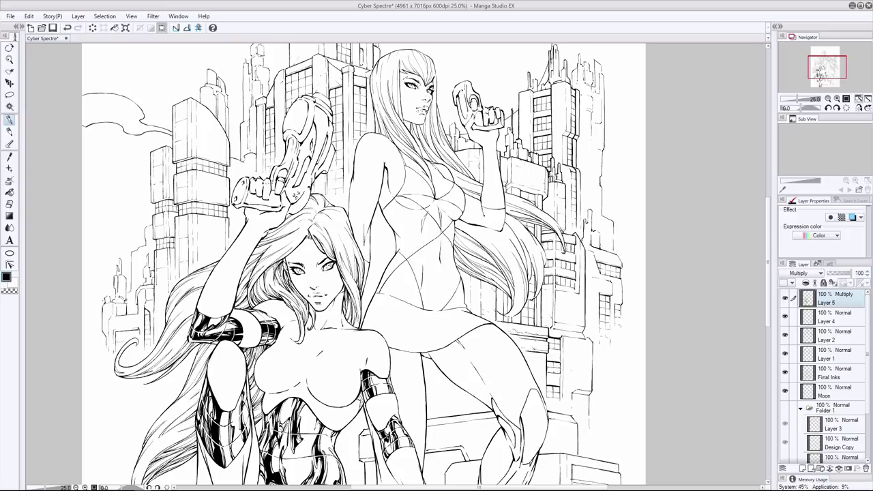
Check the composition in a horizontally mirrored view, make Final Inks the active layer and restore the normal view.
{"action": "key", "text": "e"}
{"action": "key", "text": "p"}
{"action": "key", "text": "ctrl+z"}
{"action": "key", "text": "h"}
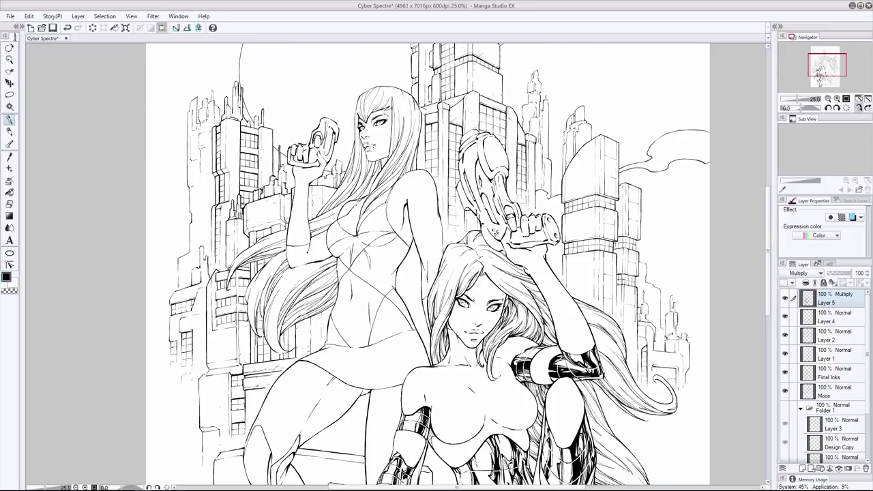
{"action": "key", "text": "e"}
{"action": "left_click", "coordinate": [372, 145], "text": "ctrl+shift"}
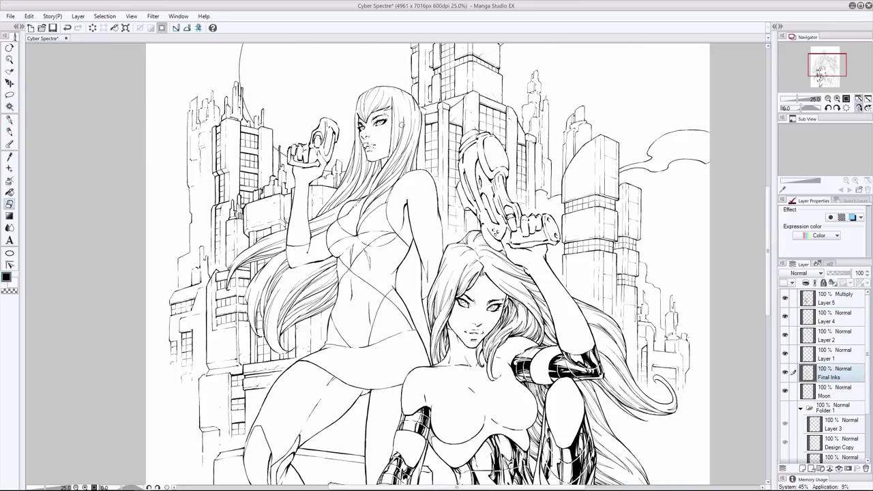
{"action": "key", "text": "p"}
{"action": "key", "text": "e"}
{"action": "key", "text": "p"}
{"action": "left_click", "coordinate": [859, 107]}
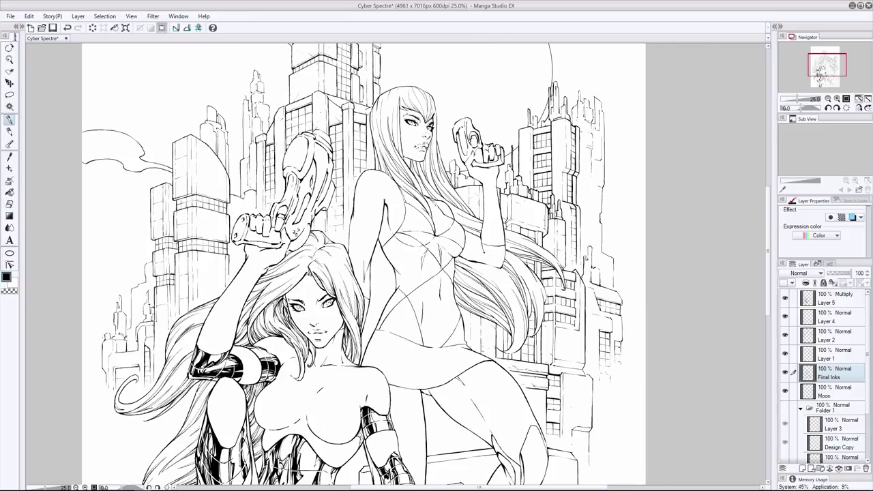
Try rough dark brush shading on a new layer over the standing woman's crown, fringe and side hair.
{"action": "left_click", "coordinate": [802, 468]}
{"action": "key", "text": "ctrl+minus"}
{"action": "scroll", "coordinate": [367, 266], "scroll_direction": "up", "scroll_amount": 1}
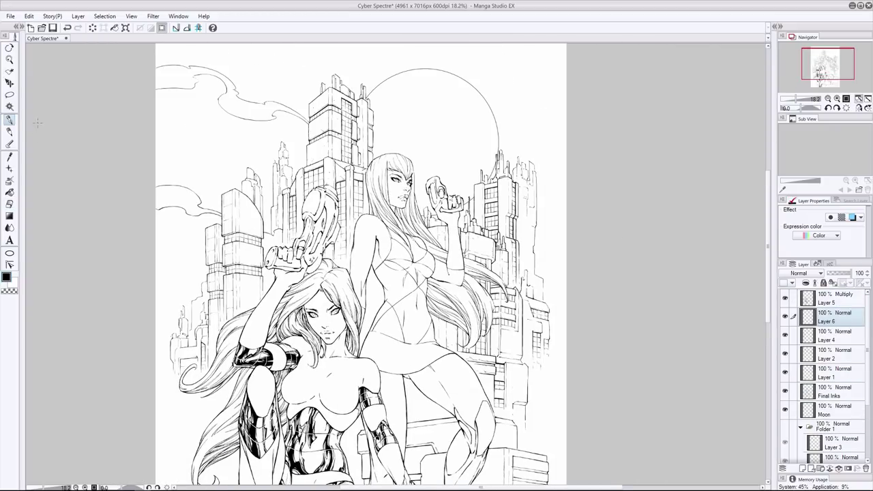
{"action": "key", "text": "p"}
{"action": "mouse_move", "coordinate": [395, 161]}
{"action": "left_mouse_down"}
{"action": "mouse_move", "coordinate": [406, 178]}
{"action": "mouse_move", "coordinate": [386, 158]}
{"action": "mouse_move", "coordinate": [402, 155]}
{"action": "mouse_move", "coordinate": [411, 170]}
{"action": "mouse_move", "coordinate": [370, 217]}
{"action": "mouse_move", "coordinate": [371, 173]}
{"action": "left_mouse_up"}
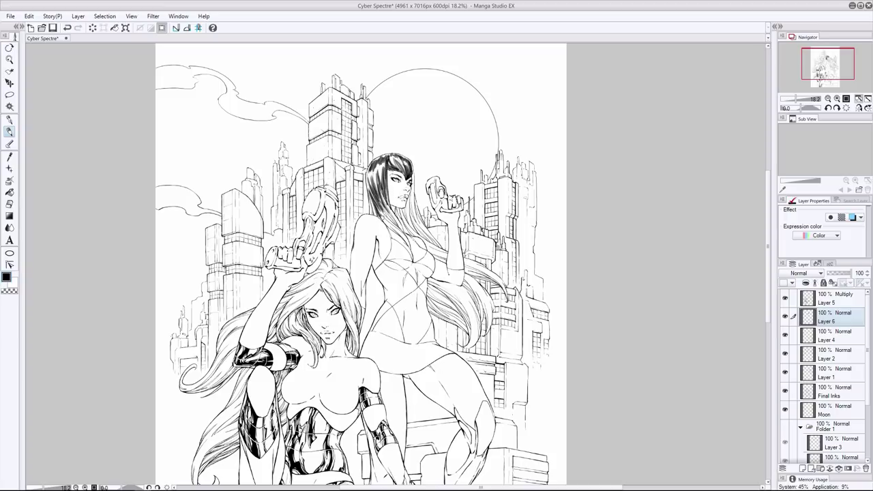
Try rough dark brush shading down the standing woman's hair over her chest and along the lock flowing past her forearm.
{"action": "left_click_drag", "start_coordinate": [379, 217], "coordinate": [401, 236]}
{"action": "key", "text": "ctrl+z"}
{"action": "left_click_drag", "start_coordinate": [382, 188], "coordinate": [401, 232]}
{"action": "key", "text": "ctrl+z"}
{"action": "left_click_drag", "start_coordinate": [402, 199], "coordinate": [418, 237]}
{"action": "left_click_drag", "start_coordinate": [408, 212], "coordinate": [431, 243]}
{"action": "key", "text": "ctrl+z"}
{"action": "left_click_drag", "start_coordinate": [412, 170], "coordinate": [412, 211]}
{"action": "left_click_drag", "start_coordinate": [409, 194], "coordinate": [418, 217]}
{"action": "mouse_move", "coordinate": [416, 214]}
{"action": "left_mouse_down"}
{"action": "mouse_move", "coordinate": [447, 265]}
{"action": "mouse_move", "coordinate": [442, 255]}
{"action": "mouse_move", "coordinate": [509, 298]}
{"action": "left_mouse_up"}
{"action": "mouse_move", "coordinate": [460, 255]}
{"action": "left_mouse_down"}
{"action": "mouse_move", "coordinate": [505, 284]}
{"action": "mouse_move", "coordinate": [481, 265]}
{"action": "left_mouse_up"}
{"action": "key", "text": "ctrl+z"}
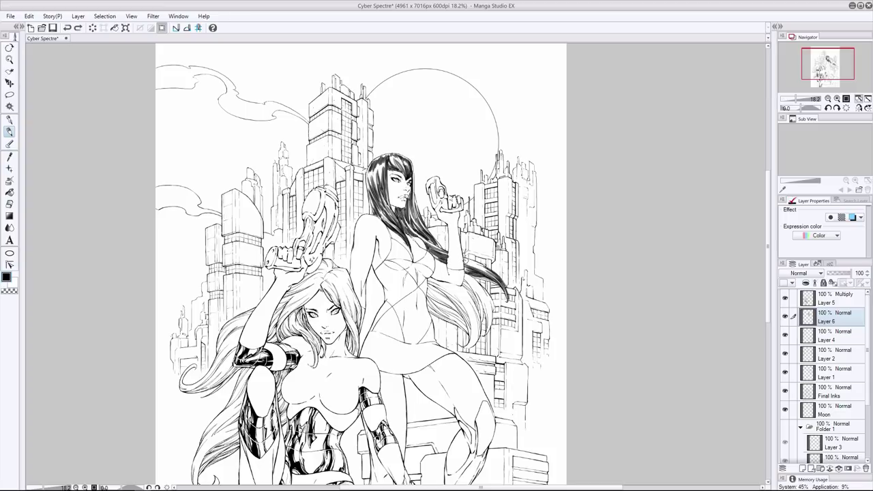
Try rough dark brush shading through the standing woman's large lower hair lock beneath her raised elbow.
{"action": "mouse_move", "coordinate": [428, 278]}
{"action": "left_mouse_down"}
{"action": "mouse_move", "coordinate": [447, 289]}
{"action": "mouse_move", "coordinate": [477, 347]}
{"action": "left_mouse_up"}
{"action": "left_click_drag", "start_coordinate": [454, 284], "coordinate": [477, 324]}
{"action": "mouse_move", "coordinate": [442, 281]}
{"action": "left_mouse_down"}
{"action": "mouse_move", "coordinate": [457, 288]}
{"action": "mouse_move", "coordinate": [444, 295]}
{"action": "left_mouse_up"}
{"action": "mouse_move", "coordinate": [438, 289]}
{"action": "left_mouse_down"}
{"action": "mouse_move", "coordinate": [469, 320]}
{"action": "mouse_move", "coordinate": [470, 335]}
{"action": "mouse_move", "coordinate": [459, 314]}
{"action": "left_mouse_up"}
{"action": "key", "text": "ctrl+z"}
{"action": "mouse_move", "coordinate": [424, 285]}
{"action": "left_mouse_down"}
{"action": "mouse_move", "coordinate": [470, 337]}
{"action": "mouse_move", "coordinate": [436, 310]}
{"action": "left_mouse_up"}
{"action": "left_click_drag", "start_coordinate": [460, 280], "coordinate": [490, 332]}
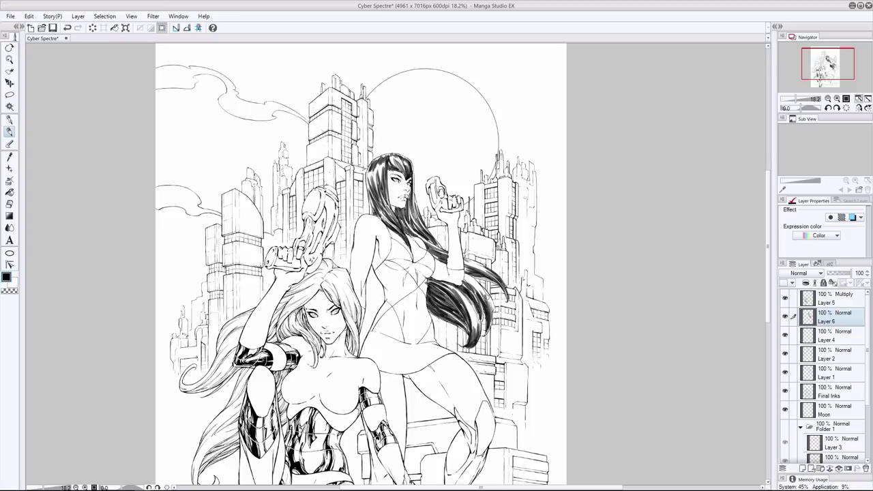
{"action": "left_click_drag", "start_coordinate": [483, 295], "coordinate": [492, 336]}
{"action": "left_click_drag", "start_coordinate": [462, 271], "coordinate": [476, 284]}
Try erasing the shading spill near the waist and rebrushing the inner part of the lower hair lock.
{"action": "key", "text": "e"}
{"action": "left_click_drag", "start_coordinate": [412, 279], "coordinate": [466, 332]}
{"action": "left_click_drag", "start_coordinate": [444, 297], "coordinate": [426, 318]}
{"action": "key", "text": "p"}
{"action": "mouse_move", "coordinate": [428, 285]}
{"action": "left_mouse_down"}
{"action": "mouse_move", "coordinate": [451, 300]}
{"action": "mouse_move", "coordinate": [441, 292]}
{"action": "left_mouse_up"}
{"action": "left_click_drag", "start_coordinate": [446, 294], "coordinate": [467, 322]}
{"action": "mouse_move", "coordinate": [430, 307]}
{"action": "left_mouse_down"}
{"action": "mouse_move", "coordinate": [470, 335]}
{"action": "mouse_move", "coordinate": [464, 322]}
{"action": "left_mouse_up"}
Show the rough hair shading in the blue layer colour and add a new layer above Layer 5.
{"action": "left_click", "coordinate": [852, 216]}
{"action": "left_click", "coordinate": [833, 298]}
{"action": "left_click", "coordinate": [808, 468]}
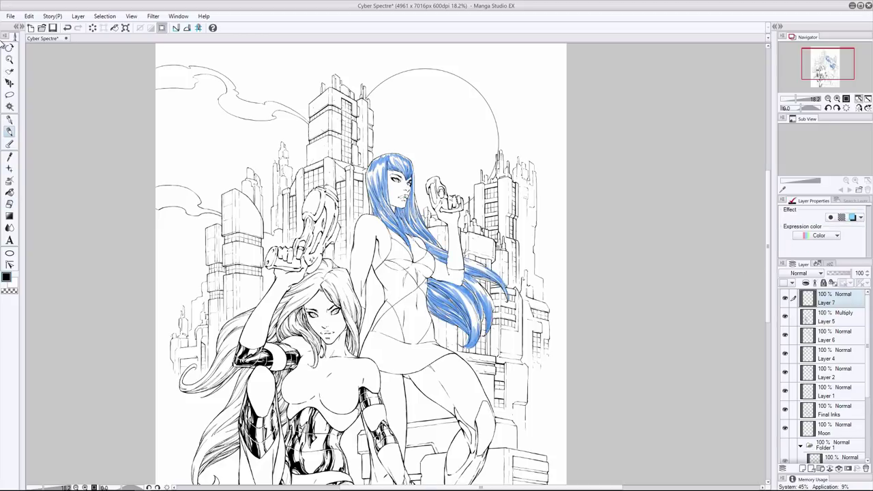
Clear the blue rough shading from the standing woman's hair and make Layer 5 active.
{"action": "key", "text": "ctrl+plus"}
{"action": "key", "text": "i"}
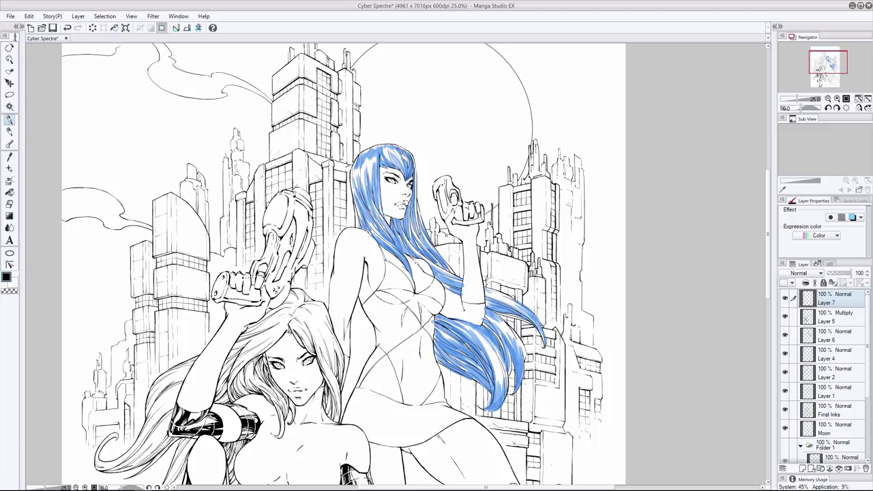
{"action": "key", "text": "ctrl+z"}
{"action": "left_click", "coordinate": [798, 318]}
{"action": "left_click", "coordinate": [785, 317]}
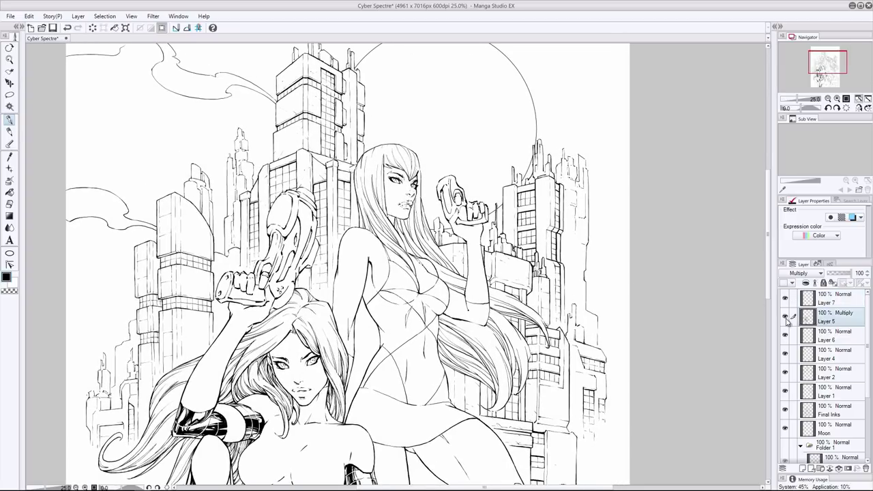
Ink solid black with thin white highlights on a new layer over the standing woman's crown, fringe and side hair.
{"action": "key", "text": "ctrl+shift+n"}
{"action": "mouse_move", "coordinate": [382, 154]}
{"action": "left_mouse_down"}
{"action": "mouse_move", "coordinate": [408, 179]}
{"action": "mouse_move", "coordinate": [416, 157]}
{"action": "mouse_move", "coordinate": [398, 146]}
{"action": "mouse_move", "coordinate": [412, 158]}
{"action": "mouse_move", "coordinate": [383, 151]}
{"action": "mouse_move", "coordinate": [367, 225]}
{"action": "mouse_move", "coordinate": [409, 266]}
{"action": "mouse_move", "coordinate": [355, 181]}
{"action": "left_mouse_up"}
{"action": "key", "text": "e"}
{"action": "mouse_move", "coordinate": [389, 136]}
{"action": "left_mouse_down"}
{"action": "mouse_move", "coordinate": [408, 183]}
{"action": "mouse_move", "coordinate": [419, 164]}
{"action": "mouse_move", "coordinate": [400, 146]}
{"action": "mouse_move", "coordinate": [410, 155]}
{"action": "mouse_move", "coordinate": [360, 164]}
{"action": "mouse_move", "coordinate": [386, 142]}
{"action": "left_mouse_up"}
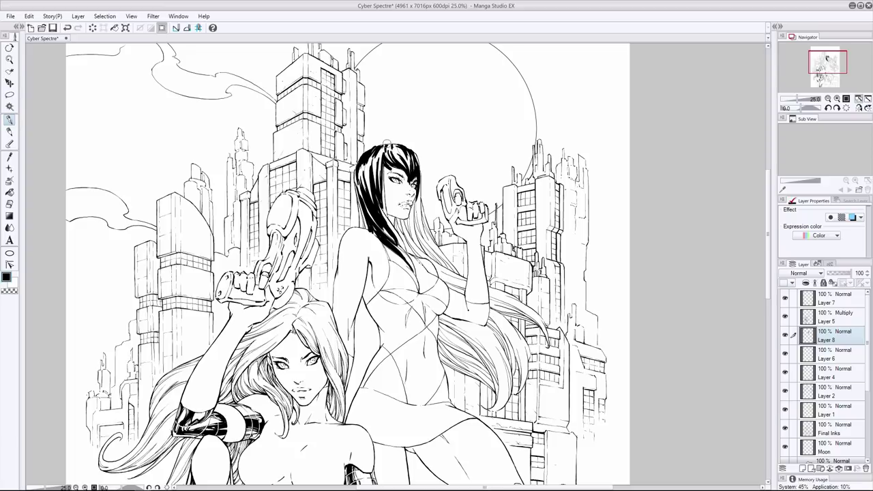
{"action": "mouse_move", "coordinate": [395, 221]}
{"action": "left_mouse_down"}
{"action": "mouse_move", "coordinate": [413, 256]}
{"action": "mouse_move", "coordinate": [413, 241]}
{"action": "left_mouse_up"}
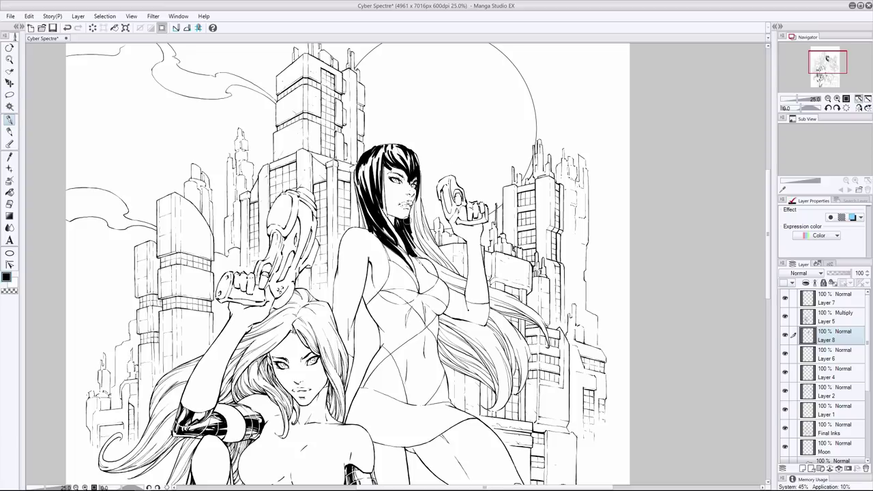
Ink black strands from beside the standing woman's neck past her raised forearm to the tip of the upper flowing lock.
{"action": "mouse_move", "coordinate": [412, 200]}
{"action": "left_mouse_down"}
{"action": "mouse_move", "coordinate": [422, 242]}
{"action": "mouse_move", "coordinate": [442, 266]}
{"action": "left_mouse_up"}
{"action": "left_click_drag", "start_coordinate": [423, 214], "coordinate": [450, 272]}
{"action": "left_click_drag", "start_coordinate": [412, 229], "coordinate": [448, 267]}
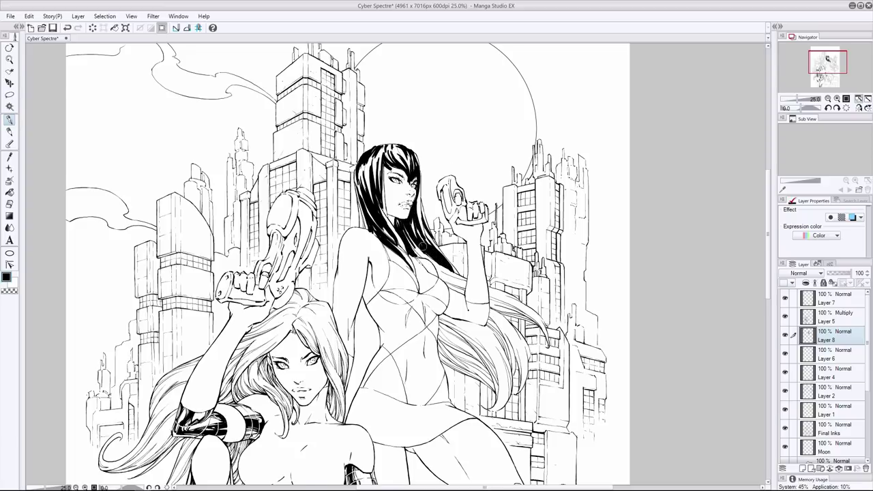
{"action": "scroll", "coordinate": [436, 266], "scroll_direction": "down", "scroll_amount": 2}
{"action": "mouse_move", "coordinate": [409, 196]}
{"action": "left_mouse_down"}
{"action": "mouse_move", "coordinate": [467, 247]}
{"action": "mouse_move", "coordinate": [552, 292]}
{"action": "left_mouse_up"}
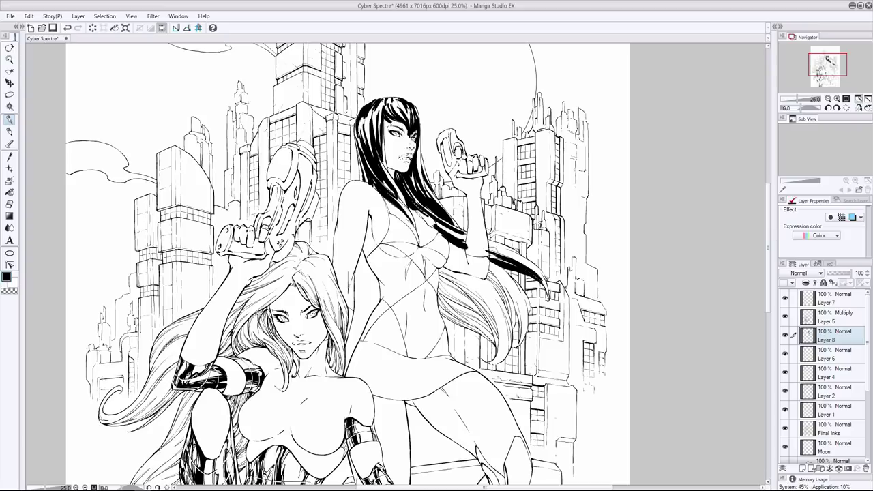
{"action": "mouse_move", "coordinate": [484, 241]}
{"action": "left_mouse_down"}
{"action": "mouse_move", "coordinate": [549, 297]}
{"action": "mouse_move", "coordinate": [534, 270]}
{"action": "left_mouse_up"}
{"action": "key", "text": "ctrl+z"}
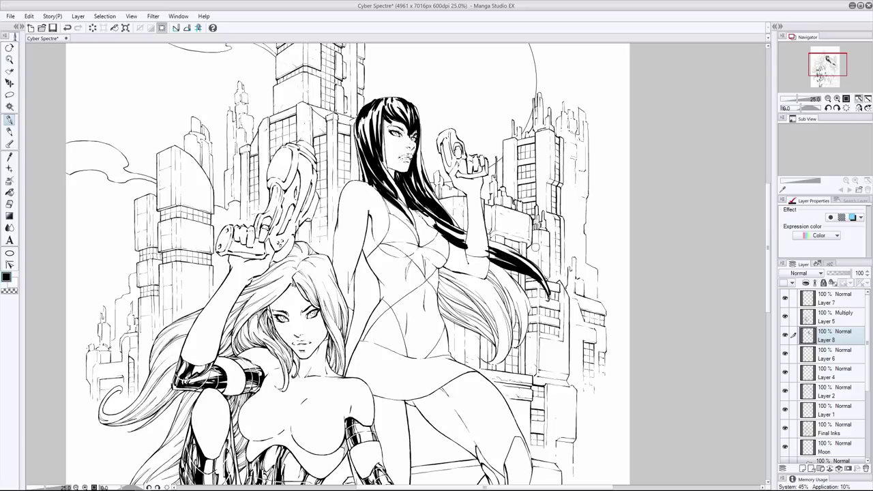
{"action": "key", "text": "ctrl+z"}
{"action": "left_click_drag", "start_coordinate": [445, 230], "coordinate": [517, 260]}
{"action": "left_click_drag", "start_coordinate": [508, 255], "coordinate": [532, 276]}
Ink the standing woman's large lower hair lock in solid black, leaving thin curved white highlights.
{"action": "left_click_drag", "start_coordinate": [436, 268], "coordinate": [501, 362]}
{"action": "mouse_move", "coordinate": [488, 314]}
{"action": "left_mouse_down"}
{"action": "mouse_move", "coordinate": [511, 367]}
{"action": "mouse_move", "coordinate": [504, 352]}
{"action": "left_mouse_up"}
{"action": "left_click_drag", "start_coordinate": [435, 265], "coordinate": [501, 304]}
{"action": "key", "text": "ctrl+z"}
{"action": "mouse_move", "coordinate": [437, 275]}
{"action": "left_mouse_down"}
{"action": "mouse_move", "coordinate": [468, 294]}
{"action": "mouse_move", "coordinate": [492, 337]}
{"action": "left_mouse_up"}
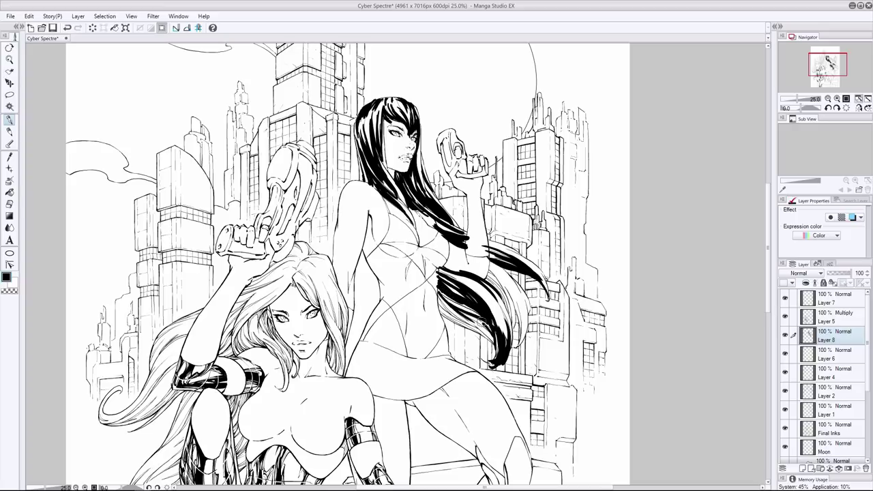
{"action": "mouse_move", "coordinate": [441, 293]}
{"action": "left_mouse_down"}
{"action": "mouse_move", "coordinate": [491, 332]}
{"action": "mouse_move", "coordinate": [496, 349]}
{"action": "left_mouse_up"}
{"action": "mouse_move", "coordinate": [483, 273]}
{"action": "left_mouse_down"}
{"action": "mouse_move", "coordinate": [528, 333]}
{"action": "mouse_move", "coordinate": [529, 352]}
{"action": "left_mouse_up"}
{"action": "key", "text": "ctrl+z"}
Erase the black from beside the standing woman's neck to the upper flowing lock's tip and re-ink it with separate strands.
{"action": "key", "text": "e"}
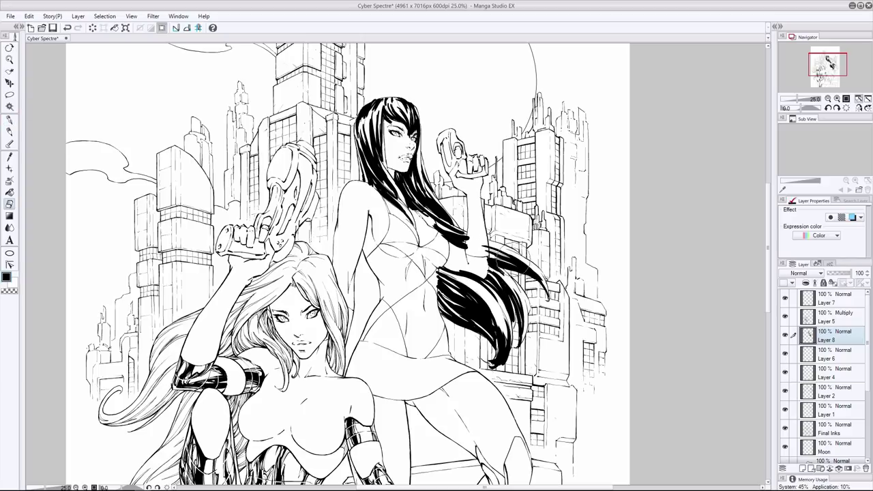
{"action": "mouse_move", "coordinate": [540, 282]}
{"action": "left_mouse_down"}
{"action": "mouse_move", "coordinate": [437, 225]}
{"action": "mouse_move", "coordinate": [411, 168]}
{"action": "left_mouse_up"}
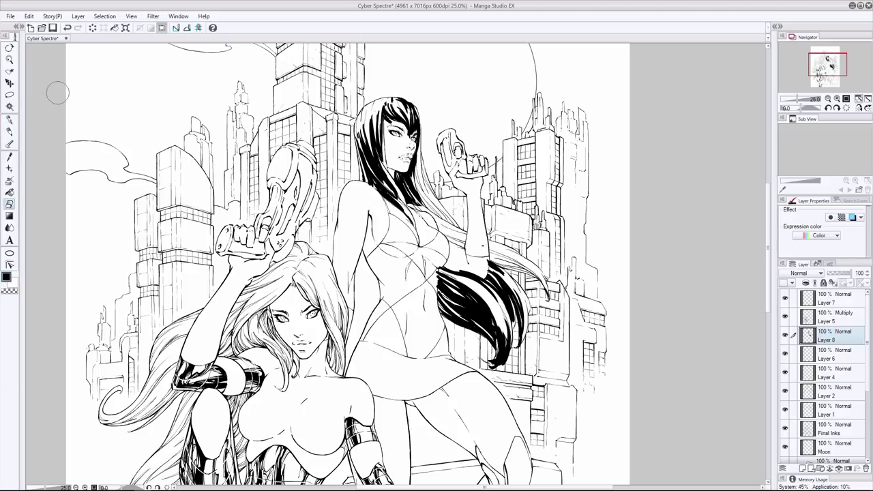
{"action": "key", "text": "p"}
{"action": "mouse_move", "coordinate": [367, 116]}
{"action": "left_mouse_down"}
{"action": "mouse_move", "coordinate": [404, 97]}
{"action": "mouse_move", "coordinate": [359, 147]}
{"action": "mouse_move", "coordinate": [354, 120]}
{"action": "left_mouse_up"}
{"action": "key", "text": "e"}
{"action": "key", "text": "p"}
{"action": "mouse_move", "coordinate": [413, 151]}
{"action": "left_mouse_down"}
{"action": "mouse_move", "coordinate": [447, 223]}
{"action": "mouse_move", "coordinate": [431, 199]}
{"action": "mouse_move", "coordinate": [444, 221]}
{"action": "mouse_move", "coordinate": [435, 217]}
{"action": "mouse_move", "coordinate": [468, 249]}
{"action": "left_mouse_up"}
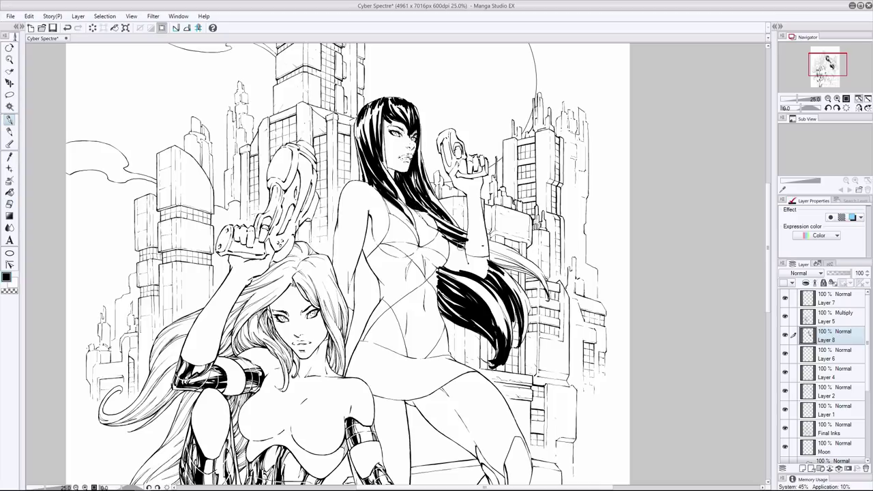
{"action": "mouse_move", "coordinate": [434, 220]}
{"action": "left_mouse_down"}
{"action": "mouse_move", "coordinate": [465, 250]}
{"action": "mouse_move", "coordinate": [547, 282]}
{"action": "mouse_move", "coordinate": [468, 248]}
{"action": "left_mouse_up"}
{"action": "key", "text": "ctrl+z"}
{"action": "left_click_drag", "start_coordinate": [486, 258], "coordinate": [536, 275]}
{"action": "key", "text": "ctrl+z"}
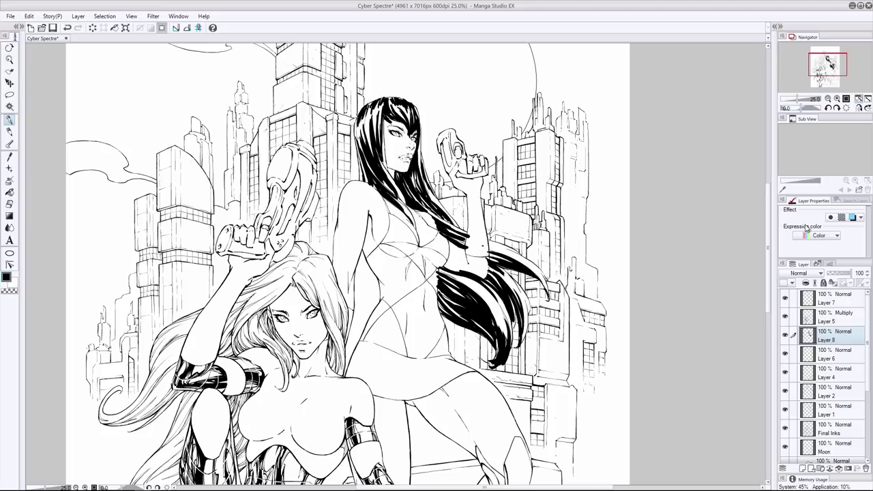
Erase the black on the front part of the standing woman's fringe and re-ink it with highlight gaps.
{"action": "key", "text": "e"}
{"action": "mouse_move", "coordinate": [391, 95]}
{"action": "left_mouse_down"}
{"action": "mouse_move", "coordinate": [417, 116]}
{"action": "mouse_move", "coordinate": [415, 106]}
{"action": "mouse_move", "coordinate": [388, 123]}
{"action": "mouse_move", "coordinate": [412, 139]}
{"action": "left_mouse_up"}
{"action": "key", "text": "p"}
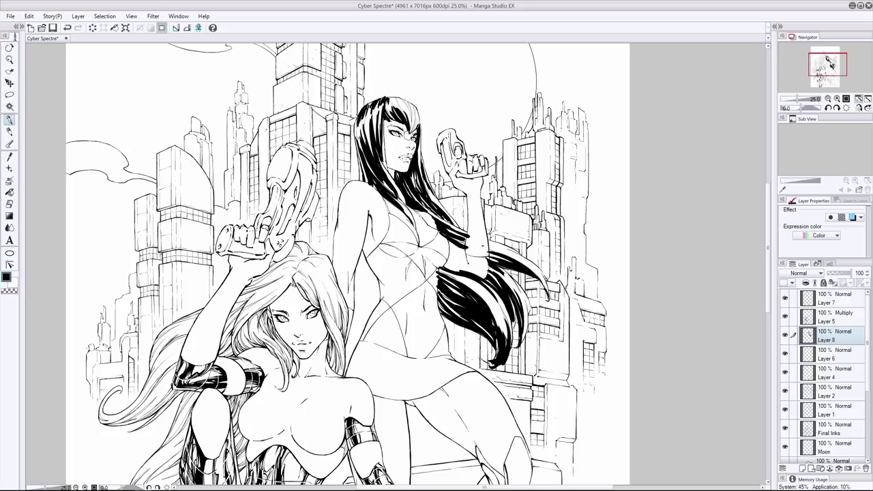
{"action": "left_click_drag", "start_coordinate": [409, 107], "coordinate": [418, 136]}
{"action": "left_click_drag", "start_coordinate": [388, 97], "coordinate": [401, 106]}
{"action": "left_click_drag", "start_coordinate": [396, 98], "coordinate": [417, 119]}
Show Layer 8 in the blue layer colour, trim the black outside the hair outlines and move the layer below Final Inks.
{"action": "left_click", "coordinate": [852, 217]}
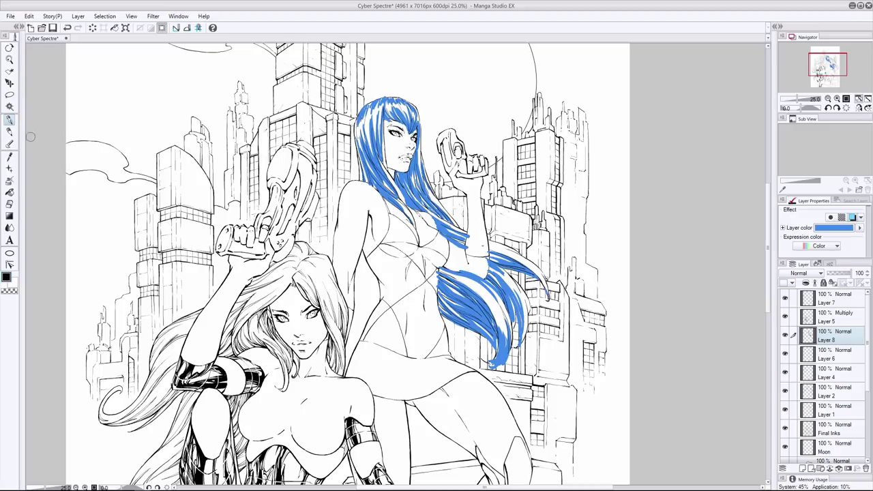
{"action": "key", "text": "e"}
{"action": "left_click_drag", "start_coordinate": [833, 335], "coordinate": [833, 428]}
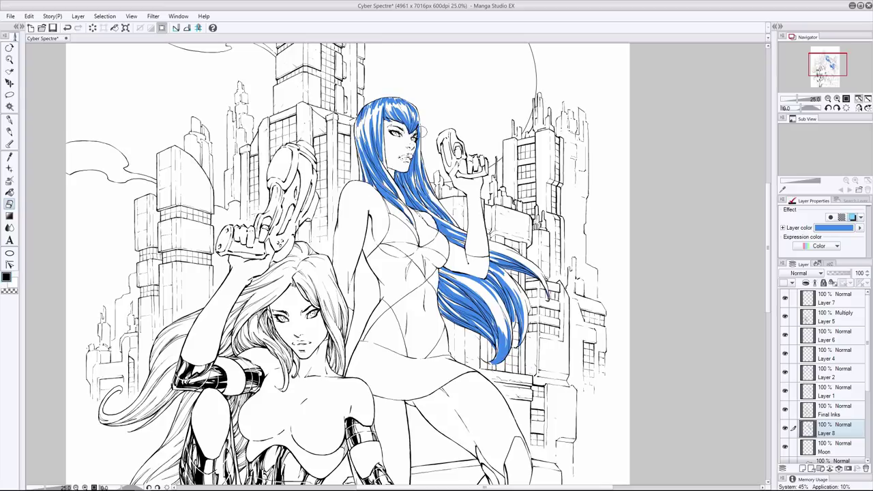
Turn off the blue layer colour on Layer 8 and make Layer 7 active.
{"action": "key", "text": "i"}
{"action": "left_click", "coordinate": [851, 217]}
{"action": "left_click", "coordinate": [833, 298]}
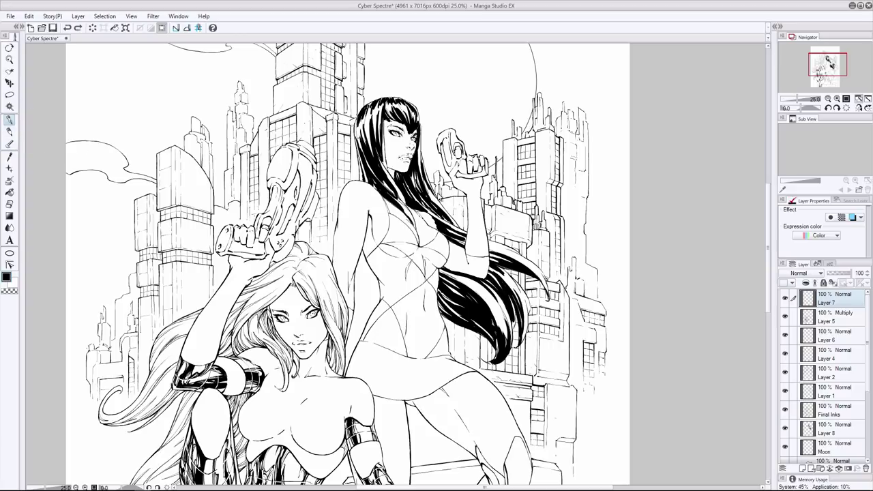
{"action": "key", "text": "e"}
{"action": "key", "text": "ctrl+z"}
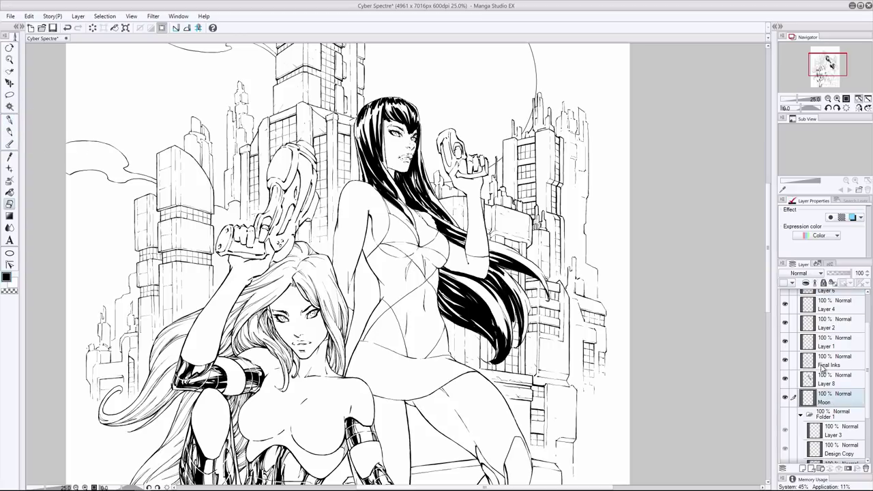
{"action": "key", "text": "ctrl+y"}
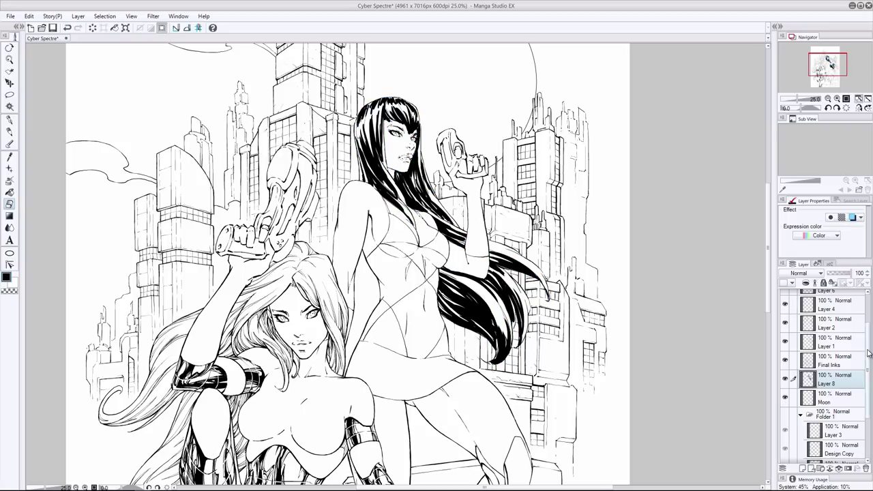
{"action": "key", "text": "ctrl+y"}
{"action": "key", "text": "i"}
{"action": "scroll", "coordinate": [769, 249], "scroll_direction": "up", "scroll_amount": 2}
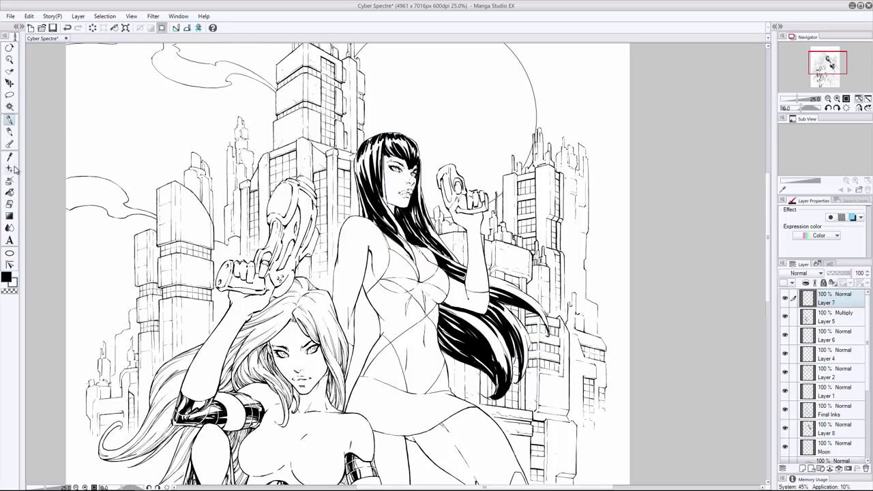
{"action": "left_click", "coordinate": [382, 123]}
{"action": "left_click", "coordinate": [7, 277]}
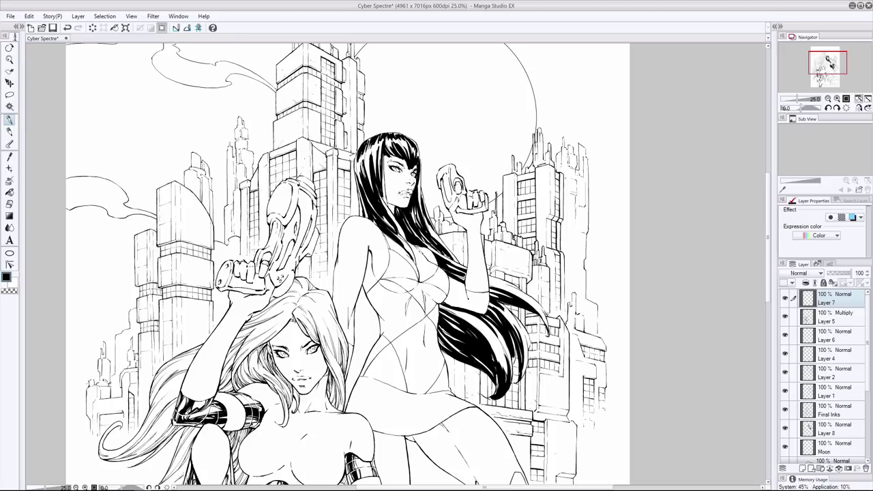
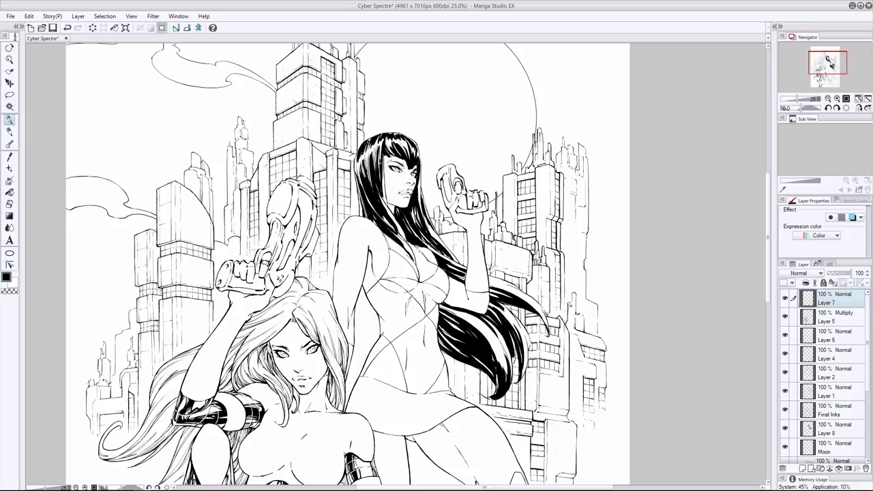
Try small pen and eraser touch-ups on the standing woman's black hair, checking Layer 8 in the blue layer colour.
{"action": "key", "text": "ctrl+z"}
{"action": "key", "text": "p"}
{"action": "left_click_drag", "start_coordinate": [362, 199], "coordinate": [361, 216]}
{"action": "left_click", "coordinate": [403, 164], "text": "ctrl+shift"}
{"action": "key", "text": "e"}
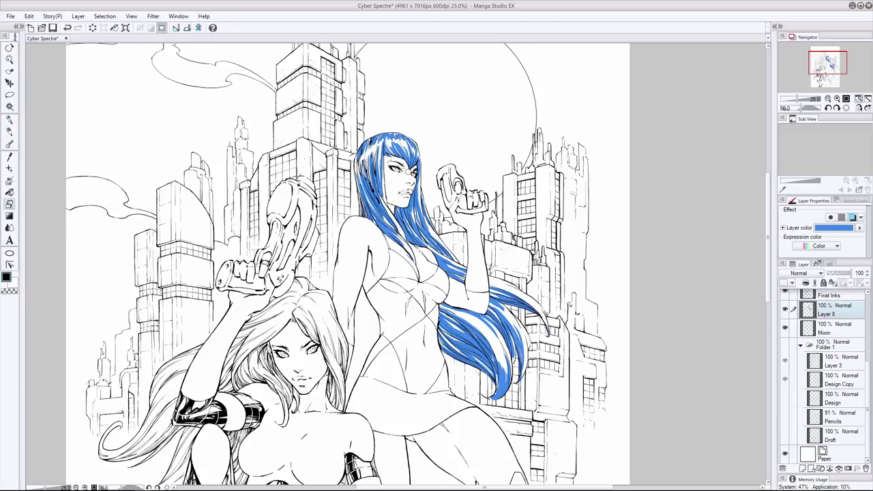
{"action": "key", "text": "ctrl+z"}
{"action": "left_click", "coordinate": [9, 121]}
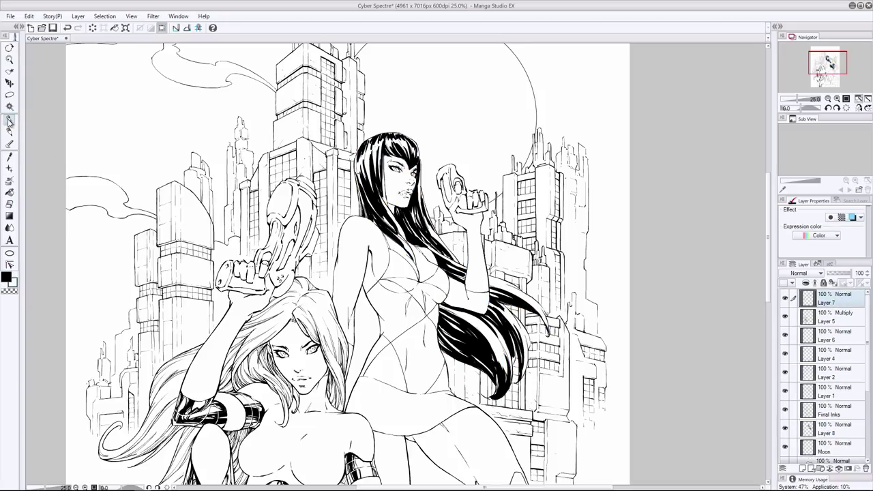
{"action": "left_click", "coordinate": [369, 145]}
{"action": "key", "text": "e"}
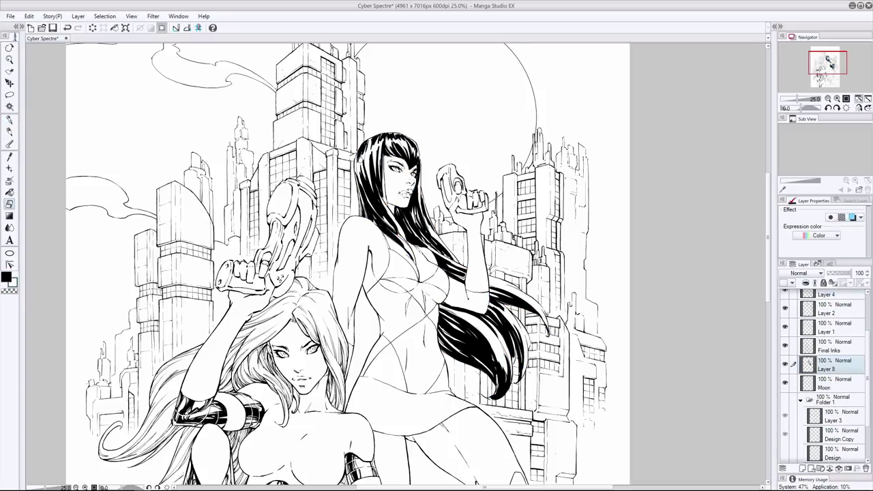
{"action": "left_click", "coordinate": [412, 140], "text": "ctrl+shift"}
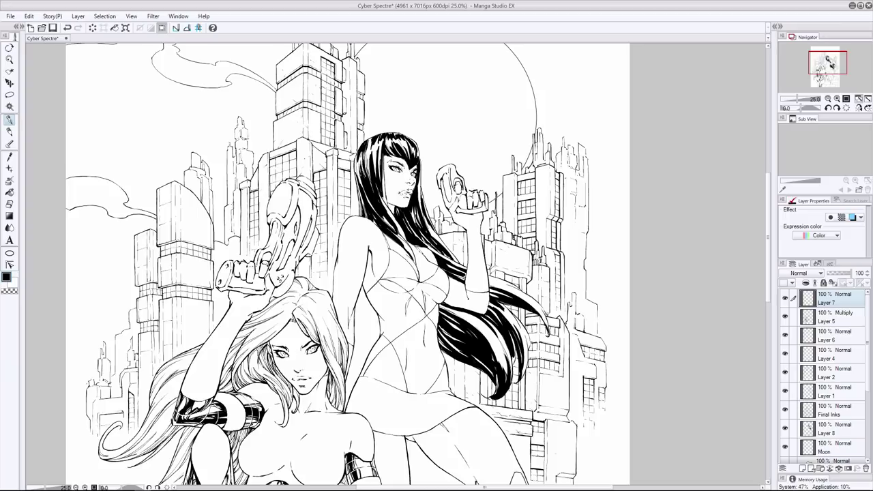
Refine strands on Layer 7 through the standing woman's black side hair, from the crown down to her chest.
{"action": "left_click_drag", "start_coordinate": [358, 160], "coordinate": [360, 183]}
{"action": "key", "text": "x"}
{"action": "key", "text": "x"}
{"action": "mouse_move", "coordinate": [374, 149]}
{"action": "left_mouse_down"}
{"action": "mouse_move", "coordinate": [379, 180]}
{"action": "mouse_move", "coordinate": [382, 144]}
{"action": "mouse_move", "coordinate": [387, 206]}
{"action": "mouse_move", "coordinate": [384, 185]}
{"action": "left_mouse_up"}
{"action": "key", "text": "ctrl+z"}
{"action": "left_click_drag", "start_coordinate": [383, 174], "coordinate": [388, 212]}
{"action": "mouse_move", "coordinate": [387, 211]}
{"action": "left_mouse_down"}
{"action": "mouse_move", "coordinate": [404, 240]}
{"action": "mouse_move", "coordinate": [395, 242]}
{"action": "mouse_move", "coordinate": [412, 254]}
{"action": "left_mouse_up"}
{"action": "key", "text": "ctrl+z"}
{"action": "mouse_move", "coordinate": [405, 247]}
{"action": "left_mouse_down"}
{"action": "mouse_move", "coordinate": [413, 258]}
{"action": "mouse_move", "coordinate": [408, 250]}
{"action": "left_mouse_up"}
{"action": "key", "text": "e"}
{"action": "left_click_drag", "start_coordinate": [392, 188], "coordinate": [398, 195]}
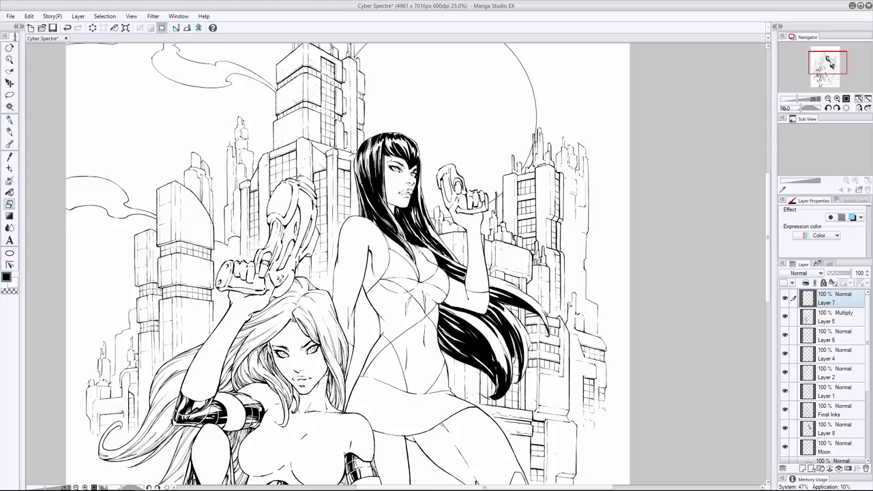
Try fine pen strokes through the standing woman's crown, side hair and long strand over her chest on Layer 7.
{"action": "key", "text": "p"}
{"action": "left_click_drag", "start_coordinate": [388, 145], "coordinate": [410, 159]}
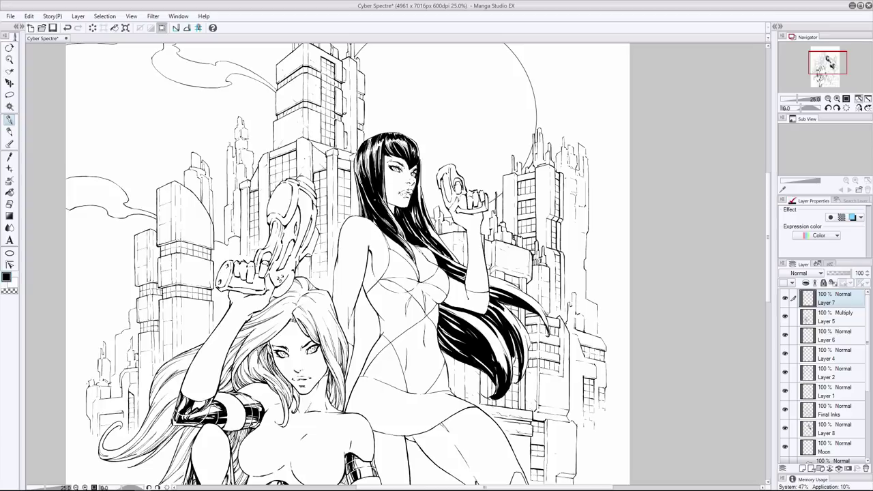
{"action": "left_click_drag", "start_coordinate": [386, 208], "coordinate": [395, 219]}
{"action": "mouse_move", "coordinate": [417, 148]}
{"action": "left_mouse_down"}
{"action": "mouse_move", "coordinate": [419, 205]}
{"action": "mouse_move", "coordinate": [410, 224]}
{"action": "mouse_move", "coordinate": [387, 223]}
{"action": "mouse_move", "coordinate": [442, 243]}
{"action": "mouse_move", "coordinate": [456, 260]}
{"action": "mouse_move", "coordinate": [425, 243]}
{"action": "mouse_move", "coordinate": [444, 244]}
{"action": "mouse_move", "coordinate": [428, 226]}
{"action": "mouse_move", "coordinate": [460, 271]}
{"action": "left_mouse_up"}
{"action": "key", "text": "e"}
{"action": "key", "text": "p"}
{"action": "key", "text": "ctrl+z"}
{"action": "key", "text": "ctrl+z"}
{"action": "key", "text": "ctrl+z"}
{"action": "key", "text": "ctrl+z"}
{"action": "key", "text": "ctrl+z"}
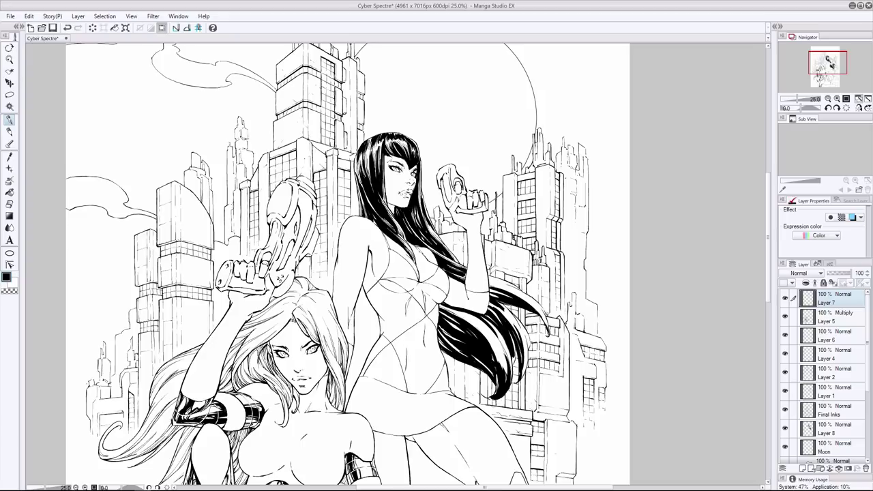
Refine strands on Layer 7 along the upper lock and outer edge of the standing woman's flowing black hair.
{"action": "key", "text": "e"}
{"action": "key", "text": "p"}
{"action": "left_click_drag", "start_coordinate": [490, 284], "coordinate": [511, 294]}
{"action": "key", "text": "e"}
{"action": "key", "text": "p"}
{"action": "mouse_move", "coordinate": [486, 288]}
{"action": "left_mouse_down"}
{"action": "mouse_move", "coordinate": [509, 296]}
{"action": "mouse_move", "coordinate": [501, 312]}
{"action": "mouse_move", "coordinate": [500, 304]}
{"action": "mouse_move", "coordinate": [520, 338]}
{"action": "mouse_move", "coordinate": [526, 376]}
{"action": "left_mouse_up"}
{"action": "key", "text": "ctrl+z"}
{"action": "key", "text": "ctrl+z"}
{"action": "key", "text": "ctrl+y"}
{"action": "left_click_drag", "start_coordinate": [520, 330], "coordinate": [526, 367]}
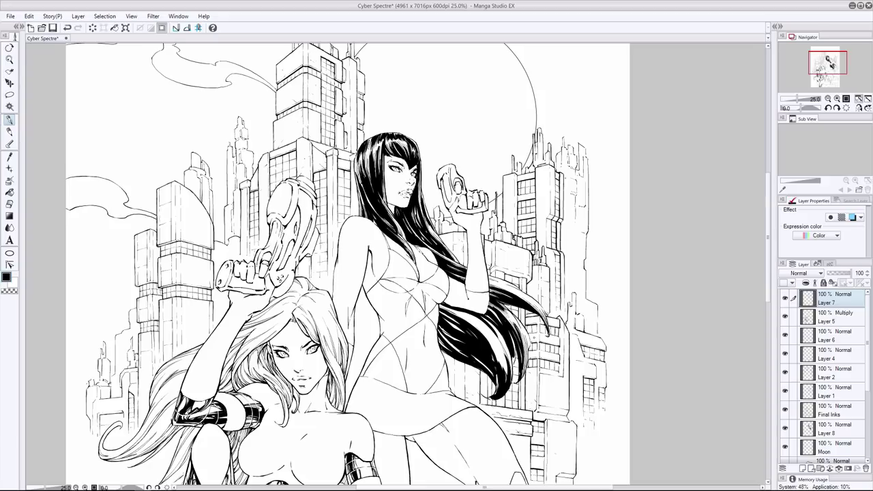
{"action": "left_click_drag", "start_coordinate": [522, 330], "coordinate": [531, 347]}
{"action": "key", "text": "ctrl+z"}
{"action": "key", "text": "ctrl+y"}
Add fine strokes to the inner strands and curled tip of the standing woman's flowing hair.
{"action": "mouse_move", "coordinate": [452, 311]}
{"action": "left_mouse_down"}
{"action": "mouse_move", "coordinate": [488, 340]}
{"action": "mouse_move", "coordinate": [497, 358]}
{"action": "mouse_move", "coordinate": [475, 327]}
{"action": "left_mouse_up"}
{"action": "key", "text": "ctrl+z"}
{"action": "key", "text": "ctrl+z"}
{"action": "left_click_drag", "start_coordinate": [500, 382], "coordinate": [487, 400]}
{"action": "left_click_drag", "start_coordinate": [478, 360], "coordinate": [493, 376]}
{"action": "left_click_drag", "start_coordinate": [480, 331], "coordinate": [499, 362]}
{"action": "key", "text": "ctrl+z"}
Clean up the upper flowing lock and ink fine strands through the middle of the hair and beside the waist.
{"action": "scroll", "coordinate": [769, 277], "scroll_direction": "down", "scroll_amount": 3}
{"action": "scroll", "coordinate": [770, 278], "scroll_direction": "up", "scroll_amount": 1}
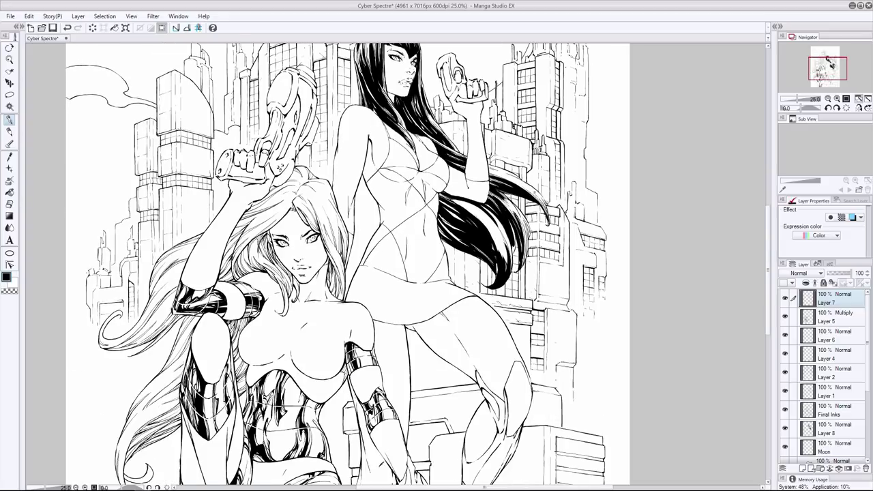
{"action": "key", "text": "e"}
{"action": "mouse_move", "coordinate": [520, 185]}
{"action": "left_mouse_down"}
{"action": "mouse_move", "coordinate": [532, 196]}
{"action": "mouse_move", "coordinate": [515, 190]}
{"action": "left_mouse_up"}
{"action": "key", "text": "p"}
{"action": "key", "text": "ctrl+z"}
{"action": "mouse_move", "coordinate": [453, 201]}
{"action": "left_mouse_down"}
{"action": "mouse_move", "coordinate": [479, 217]}
{"action": "mouse_move", "coordinate": [476, 209]}
{"action": "mouse_move", "coordinate": [500, 251]}
{"action": "mouse_move", "coordinate": [492, 240]}
{"action": "left_mouse_up"}
{"action": "key", "text": "ctrl+z"}
{"action": "left_click_drag", "start_coordinate": [492, 233], "coordinate": [499, 251]}
{"action": "left_click_drag", "start_coordinate": [493, 230], "coordinate": [506, 261]}
{"action": "key", "text": "ctrl+z"}
{"action": "mouse_move", "coordinate": [498, 228]}
{"action": "left_mouse_down"}
{"action": "mouse_move", "coordinate": [506, 260]}
{"action": "mouse_move", "coordinate": [506, 250]}
{"action": "mouse_move", "coordinate": [498, 278]}
{"action": "mouse_move", "coordinate": [496, 251]}
{"action": "left_mouse_up"}
{"action": "mouse_move", "coordinate": [445, 208]}
{"action": "left_mouse_down"}
{"action": "mouse_move", "coordinate": [463, 223]}
{"action": "mouse_move", "coordinate": [450, 225]}
{"action": "left_mouse_up"}
{"action": "key", "text": "ctrl+z"}
{"action": "mouse_move", "coordinate": [442, 219]}
{"action": "left_mouse_down"}
{"action": "mouse_move", "coordinate": [463, 232]}
{"action": "mouse_move", "coordinate": [444, 229]}
{"action": "left_mouse_up"}
{"action": "left_click_drag", "start_coordinate": [445, 226], "coordinate": [460, 241]}
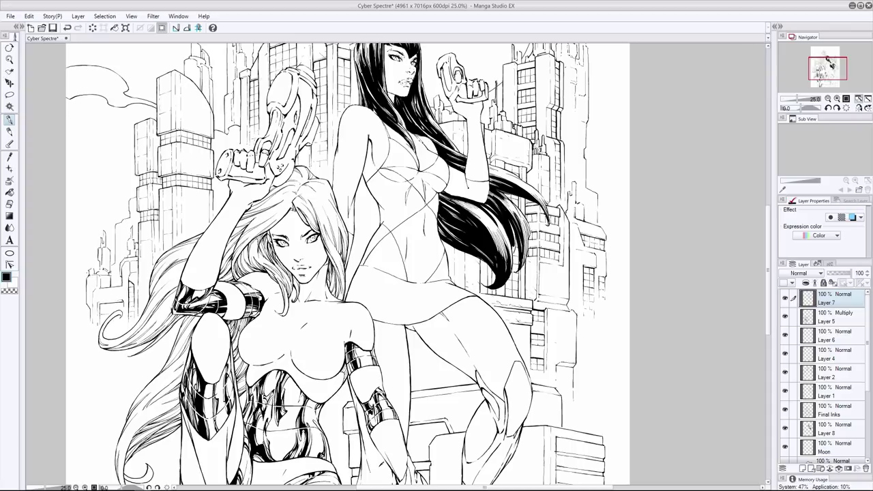
Ink fine strands across the outer curve, upper lock and lower edge of the standing woman's flowing hair.
{"action": "mouse_move", "coordinate": [442, 202]}
{"action": "left_mouse_down"}
{"action": "mouse_move", "coordinate": [461, 215]}
{"action": "mouse_move", "coordinate": [494, 216]}
{"action": "left_mouse_up"}
{"action": "key", "text": "ctrl+z"}
{"action": "mouse_move", "coordinate": [488, 211]}
{"action": "left_mouse_down"}
{"action": "mouse_move", "coordinate": [514, 238]}
{"action": "mouse_move", "coordinate": [514, 253]}
{"action": "left_mouse_up"}
{"action": "left_click_drag", "start_coordinate": [515, 238], "coordinate": [516, 250]}
{"action": "left_click_drag", "start_coordinate": [499, 188], "coordinate": [532, 247]}
{"action": "key", "text": "ctrl+z"}
{"action": "key", "text": "ctrl+z"}
{"action": "key", "text": "ctrl+y"}
{"action": "left_click_drag", "start_coordinate": [529, 226], "coordinate": [512, 268]}
{"action": "left_click_drag", "start_coordinate": [506, 236], "coordinate": [512, 248]}
{"action": "mouse_move", "coordinate": [508, 180]}
{"action": "left_mouse_down"}
{"action": "mouse_move", "coordinate": [531, 192]}
{"action": "mouse_move", "coordinate": [527, 185]}
{"action": "left_mouse_up"}
{"action": "left_click_drag", "start_coordinate": [506, 268], "coordinate": [512, 283]}
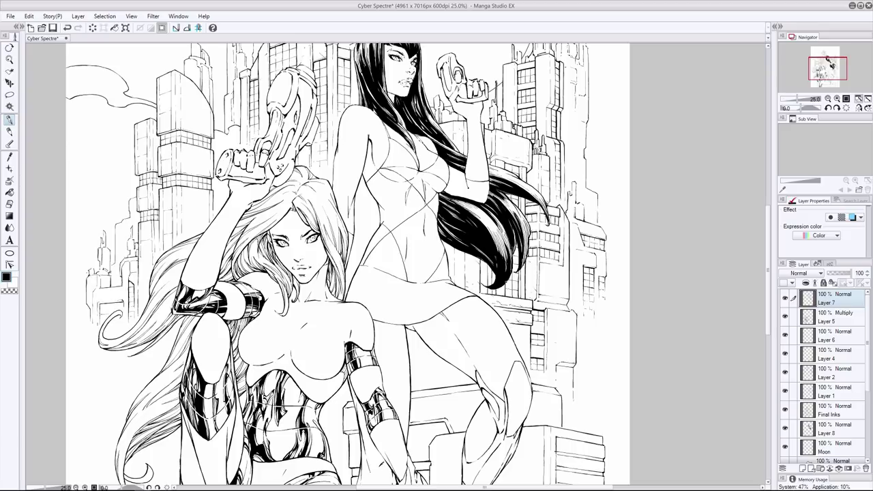
{"action": "left_click_drag", "start_coordinate": [446, 244], "coordinate": [486, 265]}
Erase stray black along the head outline on Layer 8 and make Layer 7 active again.
{"action": "scroll", "coordinate": [336, 264], "scroll_direction": "up", "scroll_amount": 2}
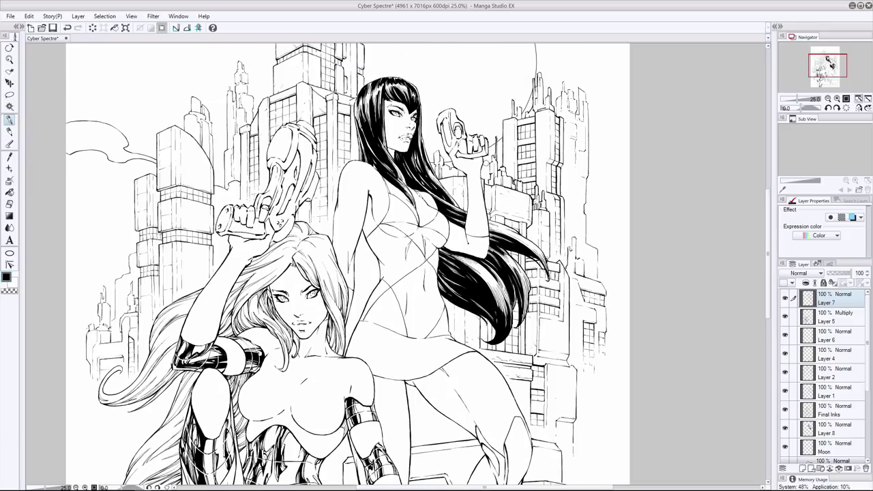
{"action": "scroll", "coordinate": [336, 263], "scroll_direction": "up", "scroll_amount": 1}
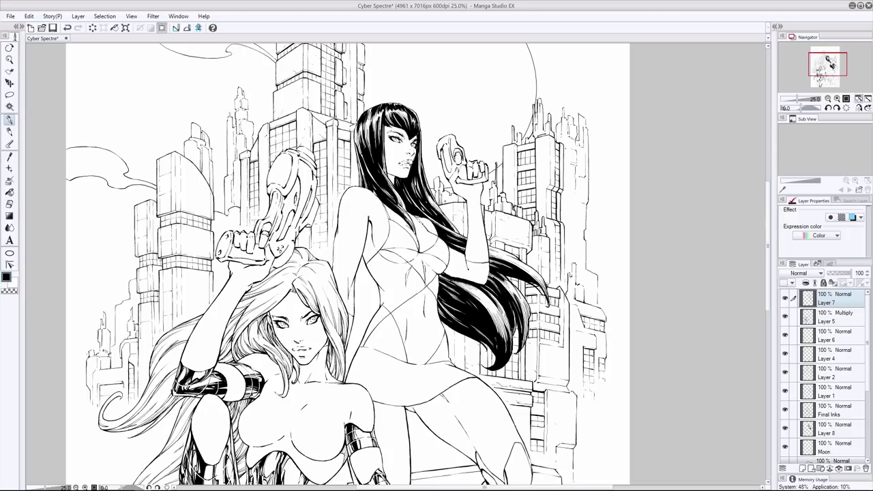
{"action": "scroll", "coordinate": [347, 264], "scroll_direction": "up", "scroll_amount": 2}
{"action": "key", "text": "e"}
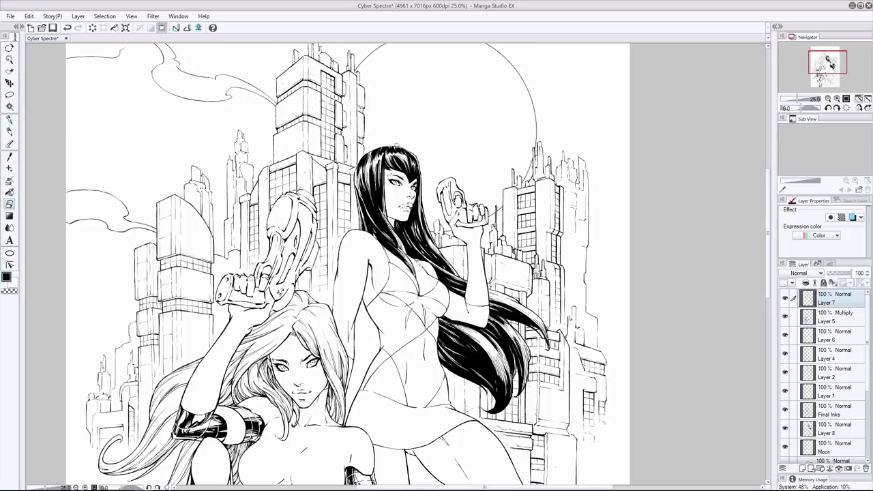
{"action": "left_click", "coordinate": [406, 149], "text": "ctrl+shift"}
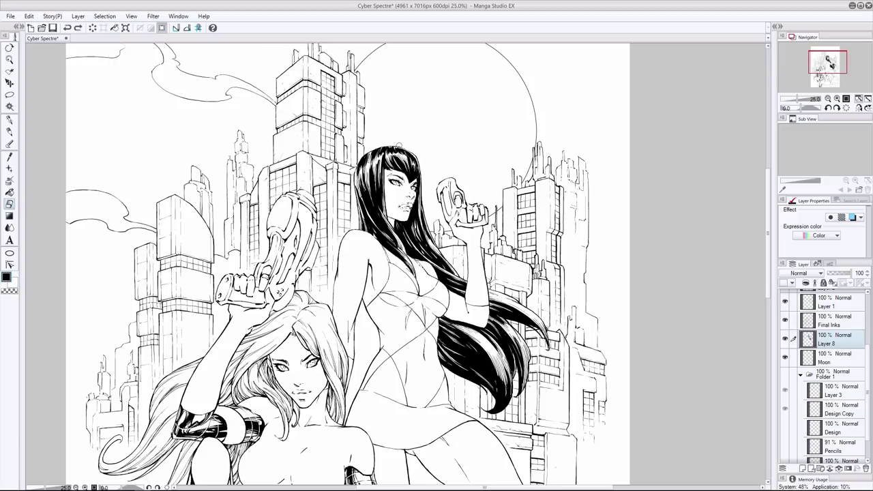
{"action": "left_click_drag", "start_coordinate": [361, 159], "coordinate": [354, 174]}
{"action": "left_click", "coordinate": [420, 184], "text": "ctrl+shift"}
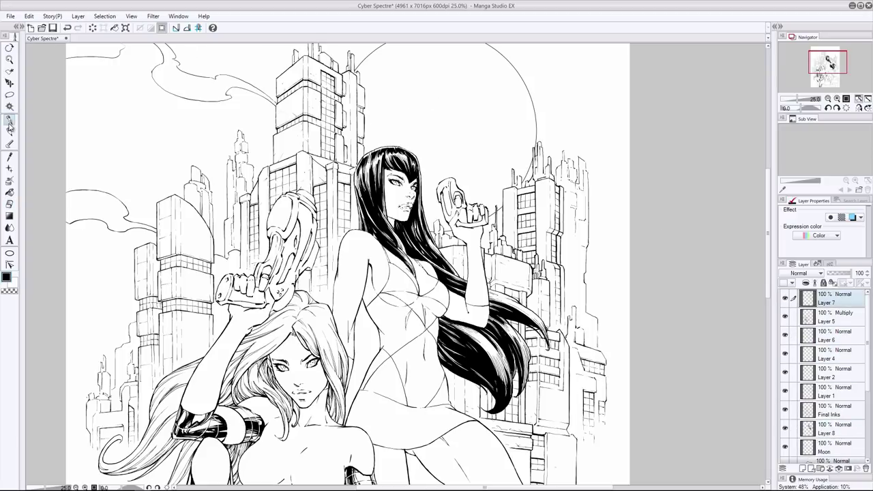
Touch up the standing woman's hair outline at the shoulder, crown, upper flowing lock and near the curled tip.
{"action": "left_click", "coordinate": [8, 121]}
{"action": "left_click_drag", "start_coordinate": [358, 196], "coordinate": [359, 229]}
{"action": "left_click_drag", "start_coordinate": [406, 150], "coordinate": [416, 156]}
{"action": "left_click_drag", "start_coordinate": [501, 297], "coordinate": [516, 302]}
{"action": "left_click_drag", "start_coordinate": [504, 382], "coordinate": [502, 374]}
Ink a contour stroke along the standing woman's lowered arm and a fold across her skirt, and hide the blue sketch folder.
{"action": "scroll", "coordinate": [348, 264], "scroll_direction": "down", "scroll_amount": 2}
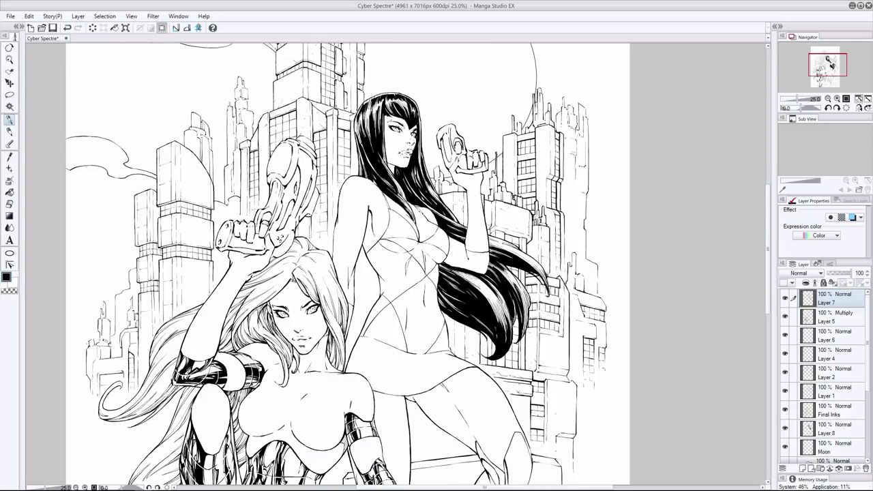
{"action": "mouse_move", "coordinate": [334, 229]}
{"action": "left_mouse_down"}
{"action": "mouse_move", "coordinate": [332, 261]}
{"action": "mouse_move", "coordinate": [355, 280]}
{"action": "left_mouse_up"}
{"action": "scroll", "coordinate": [824, 375], "scroll_direction": "down", "scroll_amount": 2}
{"action": "left_click_drag", "start_coordinate": [400, 378], "coordinate": [432, 375]}
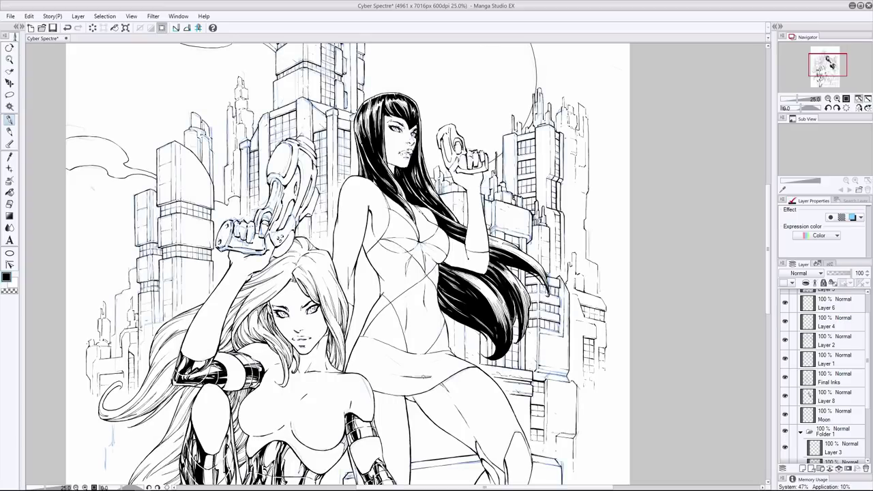
{"action": "left_click", "coordinate": [786, 415]}
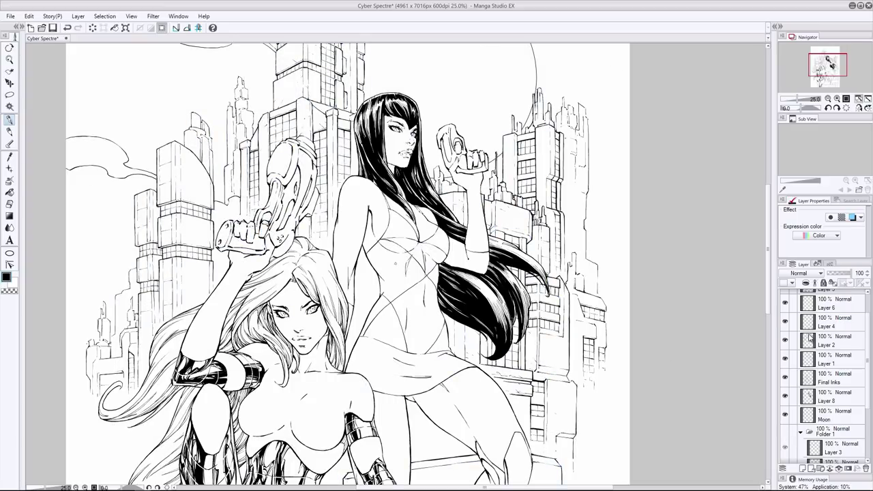
Flip the canvas to ink contours along the standing woman's raised forearm, wrist and elbow, and flip it back.
{"action": "key", "text": "e"}
{"action": "key", "text": "e"}
{"action": "key", "text": "ctrl+z"}
{"action": "key", "text": "ctrl+y"}
{"action": "key", "text": "ctrl+z"}
{"action": "key", "text": "h"}
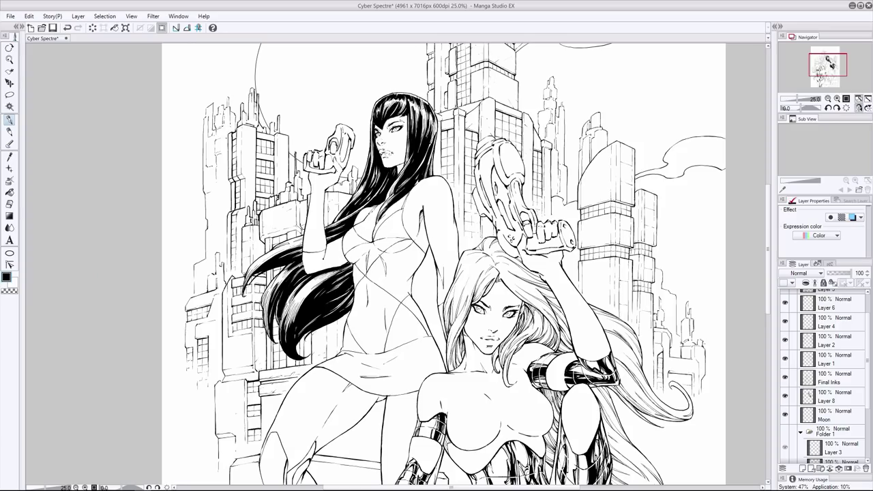
{"action": "left_click_drag", "start_coordinate": [301, 248], "coordinate": [306, 272]}
{"action": "mouse_move", "coordinate": [311, 181]}
{"action": "left_mouse_down"}
{"action": "mouse_move", "coordinate": [310, 208]}
{"action": "mouse_move", "coordinate": [317, 198]}
{"action": "mouse_move", "coordinate": [324, 229]}
{"action": "left_mouse_up"}
{"action": "left_click_drag", "start_coordinate": [333, 171], "coordinate": [323, 177]}
{"action": "left_click_drag", "start_coordinate": [345, 262], "coordinate": [334, 269]}
{"action": "key", "text": "h"}
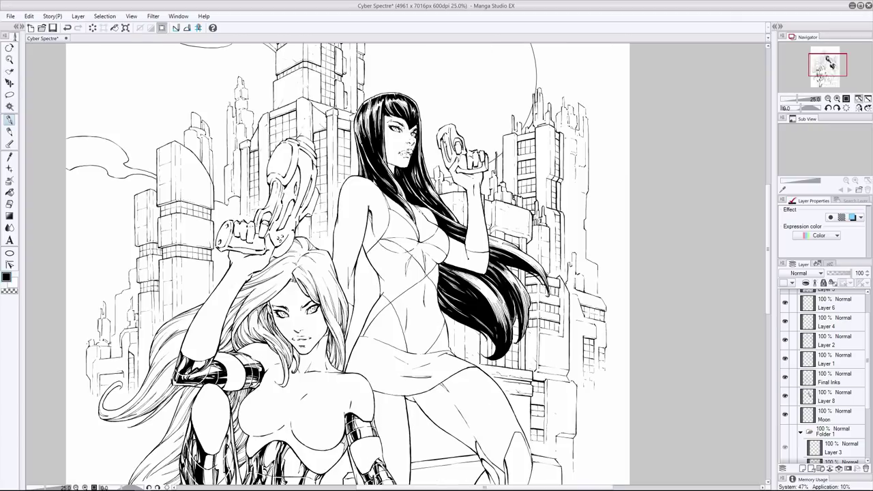
Try contour strokes on the standing woman's pistol and gun hand, and ink a short line inside the pistol.
{"action": "mouse_move", "coordinate": [441, 128]}
{"action": "left_mouse_down"}
{"action": "mouse_move", "coordinate": [438, 140]}
{"action": "mouse_move", "coordinate": [453, 139]}
{"action": "mouse_move", "coordinate": [444, 164]}
{"action": "mouse_move", "coordinate": [481, 170]}
{"action": "left_mouse_up"}
{"action": "key", "text": "ctrl+z"}
{"action": "mouse_move", "coordinate": [462, 174]}
{"action": "left_mouse_down"}
{"action": "mouse_move", "coordinate": [484, 170]}
{"action": "mouse_move", "coordinate": [476, 170]}
{"action": "left_mouse_up"}
{"action": "key", "text": "ctrl+z"}
{"action": "key", "text": "ctrl+z"}
{"action": "left_click_drag", "start_coordinate": [454, 138], "coordinate": [456, 148]}
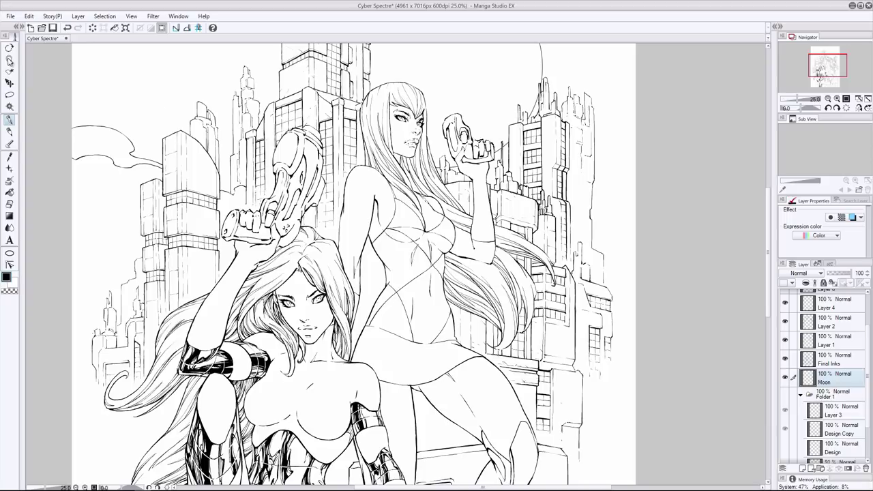
Create a new layer above Moon and try filling the standing woman's fringe with black.
{"action": "key", "text": "ctrl+shift+n"}
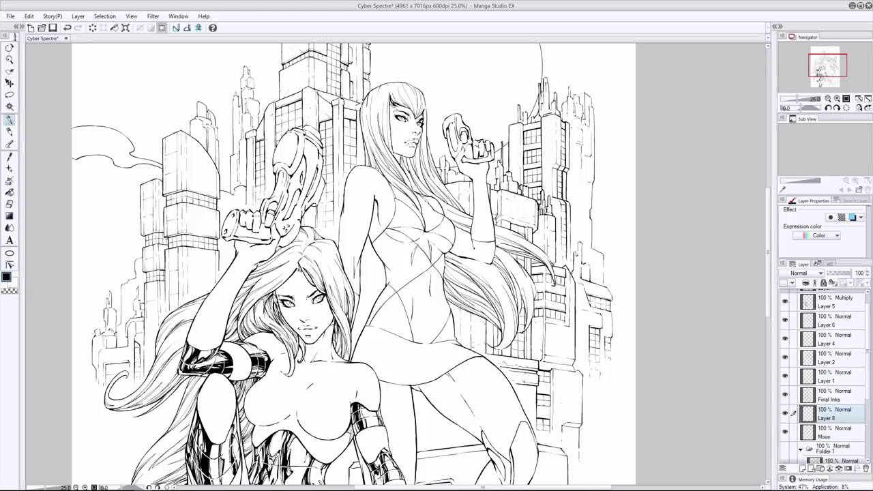
{"action": "mouse_move", "coordinate": [392, 90]}
{"action": "left_mouse_down"}
{"action": "mouse_move", "coordinate": [402, 67]}
{"action": "mouse_move", "coordinate": [420, 116]}
{"action": "left_mouse_up"}
{"action": "scroll", "coordinate": [407, 99], "scroll_direction": "up", "scroll_amount": 2}
{"action": "key", "text": "ctrl+z"}
{"action": "key", "text": "ctrl+z"}
{"action": "key", "text": "ctrl+z"}
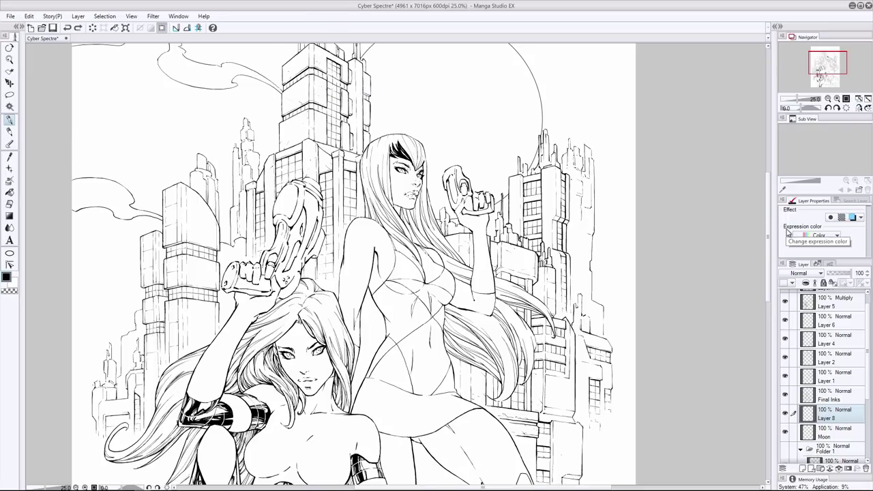
Fill the standing woman's side hair with black strands from the temple past the shoulder to the chest.
{"action": "left_click_drag", "start_coordinate": [375, 168], "coordinate": [395, 220]}
{"action": "left_click_drag", "start_coordinate": [376, 190], "coordinate": [384, 206]}
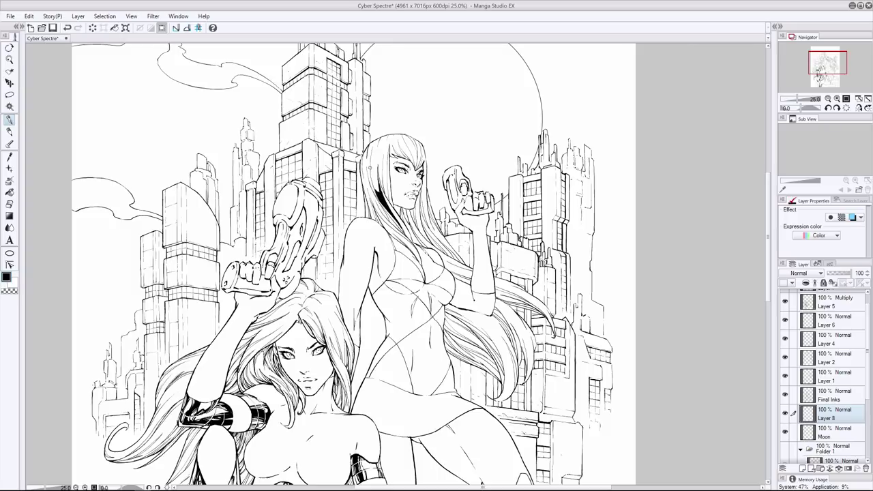
{"action": "left_click_drag", "start_coordinate": [375, 170], "coordinate": [416, 256]}
{"action": "left_click_drag", "start_coordinate": [374, 205], "coordinate": [400, 240]}
{"action": "left_click_drag", "start_coordinate": [366, 194], "coordinate": [409, 249]}
{"action": "left_click_drag", "start_coordinate": [364, 179], "coordinate": [375, 221]}
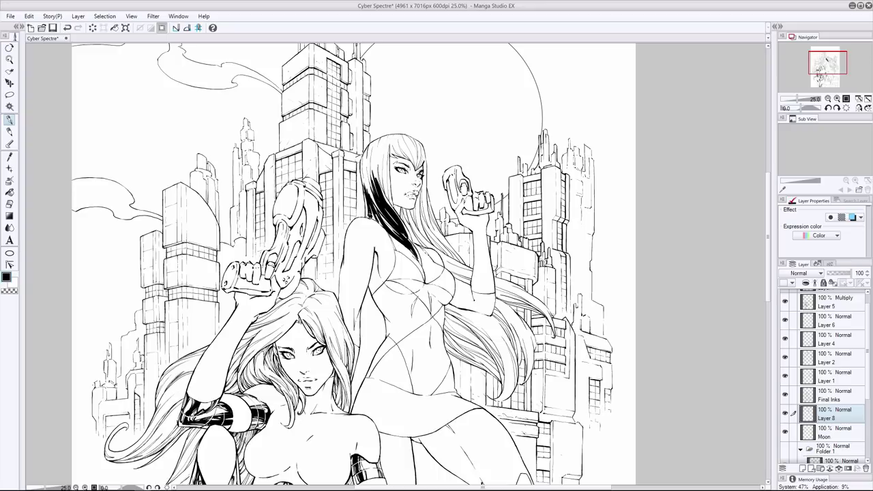
Fill the crown and fringe with black, leaving white highlights, and ink black strands down beside the neck to the chest.
{"action": "mouse_move", "coordinate": [368, 159]}
{"action": "left_mouse_down"}
{"action": "mouse_move", "coordinate": [371, 217]}
{"action": "mouse_move", "coordinate": [369, 181]}
{"action": "mouse_move", "coordinate": [382, 137]}
{"action": "mouse_move", "coordinate": [408, 135]}
{"action": "mouse_move", "coordinate": [401, 132]}
{"action": "mouse_move", "coordinate": [380, 166]}
{"action": "mouse_move", "coordinate": [393, 207]}
{"action": "mouse_move", "coordinate": [363, 173]}
{"action": "mouse_move", "coordinate": [368, 190]}
{"action": "mouse_move", "coordinate": [397, 139]}
{"action": "mouse_move", "coordinate": [417, 164]}
{"action": "mouse_move", "coordinate": [411, 134]}
{"action": "left_mouse_up"}
{"action": "key", "text": "ctrl+z"}
{"action": "key", "text": "ctrl+z"}
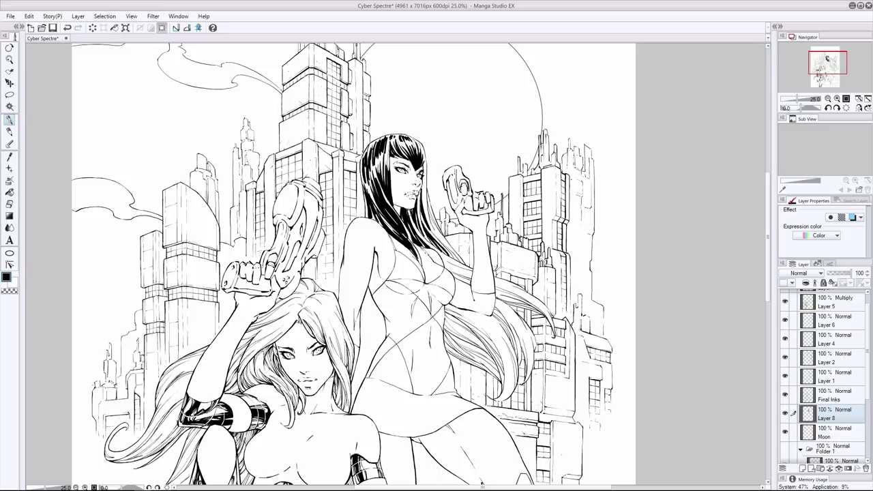
{"action": "left_click_drag", "start_coordinate": [408, 211], "coordinate": [431, 247]}
{"action": "key", "text": "ctrl+z"}
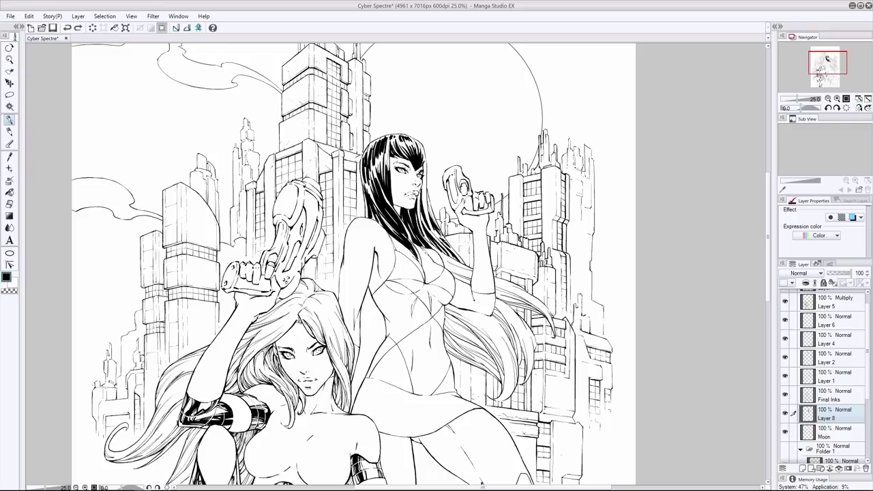
{"action": "left_click_drag", "start_coordinate": [437, 235], "coordinate": [448, 247]}
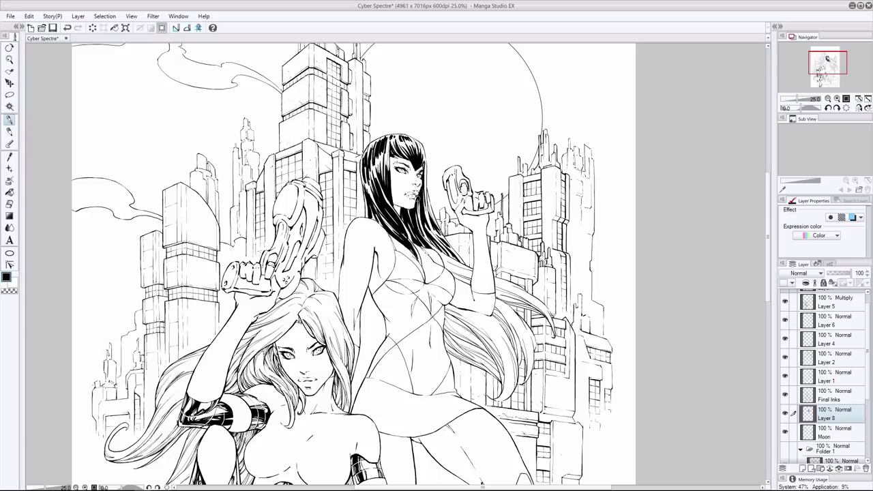
Fill the upper flowing lock with black, from the chest behind the raised arm to its pointed tip.
{"action": "left_click_drag", "start_coordinate": [441, 262], "coordinate": [552, 323]}
{"action": "key", "text": "ctrl+z"}
{"action": "key", "text": "ctrl+z"}
{"action": "left_click_drag", "start_coordinate": [496, 284], "coordinate": [532, 304]}
{"action": "key", "text": "ctrl+z"}
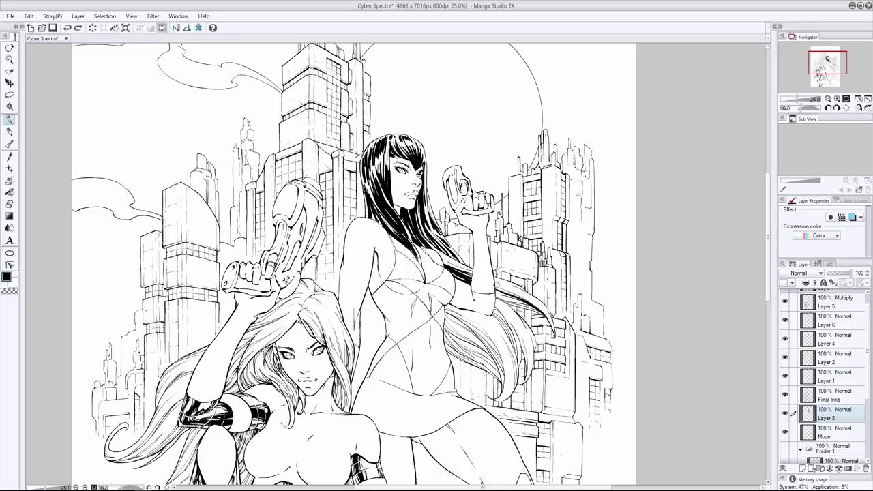
{"action": "key", "text": "ctrl+z"}
{"action": "left_click_drag", "start_coordinate": [493, 282], "coordinate": [551, 325]}
{"action": "mouse_move", "coordinate": [514, 292]}
{"action": "left_mouse_down"}
{"action": "mouse_move", "coordinate": [555, 334]}
{"action": "mouse_move", "coordinate": [532, 309]}
{"action": "mouse_move", "coordinate": [548, 310]}
{"action": "left_mouse_up"}
{"action": "key", "text": "ctrl+z"}
{"action": "mouse_move", "coordinate": [416, 227]}
{"action": "left_mouse_down"}
{"action": "mouse_move", "coordinate": [468, 272]}
{"action": "mouse_move", "coordinate": [451, 264]}
{"action": "left_mouse_up"}
{"action": "key", "text": "ctrl+z"}
Ink black strands down the outer curve of the flowing hair below the raised elbow.
{"action": "left_click_drag", "start_coordinate": [495, 305], "coordinate": [529, 375]}
{"action": "mouse_move", "coordinate": [511, 322]}
{"action": "left_mouse_down"}
{"action": "mouse_move", "coordinate": [528, 382]}
{"action": "mouse_move", "coordinate": [522, 364]}
{"action": "left_mouse_up"}
{"action": "key", "text": "ctrl+z"}
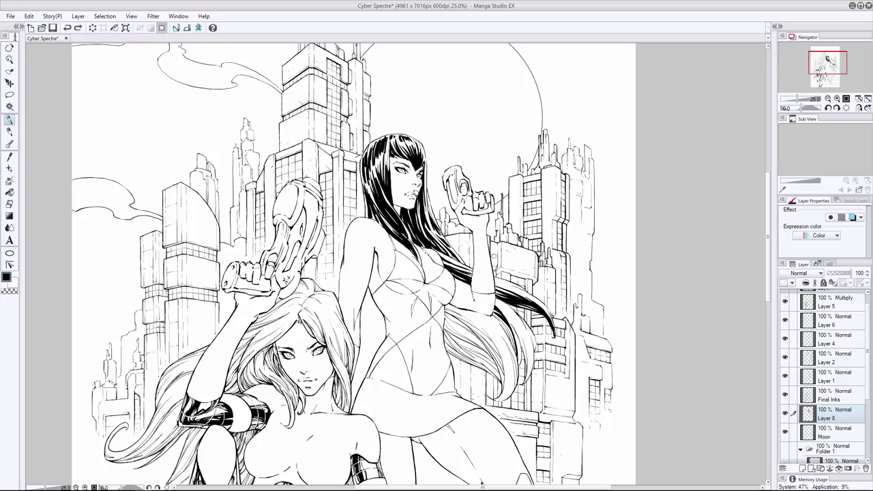
{"action": "mouse_move", "coordinate": [503, 292]}
{"action": "left_mouse_down"}
{"action": "mouse_move", "coordinate": [521, 299]}
{"action": "mouse_move", "coordinate": [514, 349]}
{"action": "left_mouse_up"}
{"action": "key", "text": "ctrl+z"}
{"action": "left_click_drag", "start_coordinate": [491, 312], "coordinate": [509, 353]}
{"action": "key", "text": "ctrl+z"}
Thicken the black strands beneath the elbow and try long strands from the waist toward the curled tip.
{"action": "left_click_drag", "start_coordinate": [493, 315], "coordinate": [514, 343]}
{"action": "left_click_drag", "start_coordinate": [508, 337], "coordinate": [514, 351]}
{"action": "left_click_drag", "start_coordinate": [493, 315], "coordinate": [514, 341]}
{"action": "left_click_drag", "start_coordinate": [444, 306], "coordinate": [491, 337]}
{"action": "left_click_drag", "start_coordinate": [487, 333], "coordinate": [508, 381]}
{"action": "key", "text": "ctrl+z"}
Fill small gaps in the strand over the chest and blacken the outer edge of the flowing hair.
{"action": "left_click_drag", "start_coordinate": [437, 252], "coordinate": [449, 260]}
{"action": "left_click_drag", "start_coordinate": [445, 283], "coordinate": [450, 288]}
{"action": "left_click_drag", "start_coordinate": [518, 333], "coordinate": [530, 371]}
{"action": "mouse_move", "coordinate": [496, 301]}
{"action": "left_mouse_down"}
{"action": "mouse_move", "coordinate": [513, 318]}
{"action": "mouse_move", "coordinate": [508, 309]}
{"action": "mouse_move", "coordinate": [532, 380]}
{"action": "left_mouse_up"}
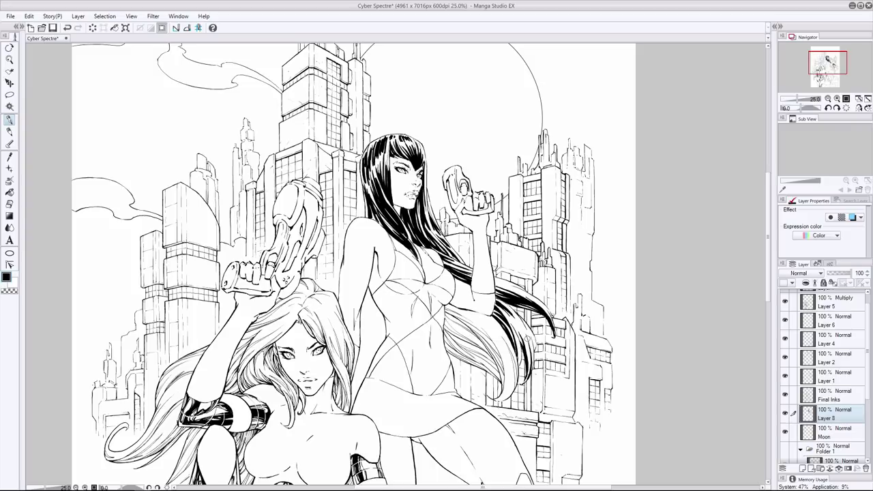
{"action": "mouse_move", "coordinate": [525, 329]}
{"action": "left_mouse_down"}
{"action": "mouse_move", "coordinate": [534, 369]}
{"action": "mouse_move", "coordinate": [531, 334]}
{"action": "left_mouse_up"}
{"action": "mouse_move", "coordinate": [525, 325]}
{"action": "left_mouse_down"}
{"action": "mouse_move", "coordinate": [533, 347]}
{"action": "mouse_move", "coordinate": [519, 333]}
{"action": "left_mouse_up"}
Ink black strands through the middle of the flowing hair down to its curled tip.
{"action": "mouse_move", "coordinate": [515, 328]}
{"action": "left_mouse_down"}
{"action": "mouse_move", "coordinate": [524, 345]}
{"action": "mouse_move", "coordinate": [500, 353]}
{"action": "left_mouse_up"}
{"action": "left_click_drag", "start_coordinate": [495, 348], "coordinate": [503, 390]}
{"action": "left_click_drag", "start_coordinate": [484, 328], "coordinate": [504, 366]}
{"action": "left_click_drag", "start_coordinate": [499, 362], "coordinate": [505, 392]}
Ink long black strands from the standing woman's waist through the flowing hair toward its curled tip.
{"action": "mouse_move", "coordinate": [446, 305]}
{"action": "left_mouse_down"}
{"action": "mouse_move", "coordinate": [491, 325]}
{"action": "mouse_move", "coordinate": [481, 323]}
{"action": "left_mouse_up"}
{"action": "key", "text": "ctrl+z"}
{"action": "key", "text": "ctrl+z"}
{"action": "mouse_move", "coordinate": [446, 304]}
{"action": "left_mouse_down"}
{"action": "mouse_move", "coordinate": [473, 316]}
{"action": "mouse_move", "coordinate": [493, 342]}
{"action": "mouse_move", "coordinate": [464, 322]}
{"action": "mouse_move", "coordinate": [494, 344]}
{"action": "mouse_move", "coordinate": [480, 324]}
{"action": "mouse_move", "coordinate": [501, 356]}
{"action": "left_mouse_up"}
{"action": "key", "text": "ctrl+z"}
{"action": "key", "text": "ctrl+z"}
{"action": "key", "text": "ctrl+z"}
{"action": "left_click_drag", "start_coordinate": [456, 316], "coordinate": [506, 378]}
{"action": "left_click_drag", "start_coordinate": [487, 344], "coordinate": [502, 370]}
{"action": "mouse_move", "coordinate": [480, 339]}
{"action": "left_mouse_down"}
{"action": "mouse_move", "coordinate": [506, 388]}
{"action": "mouse_move", "coordinate": [501, 371]}
{"action": "left_mouse_up"}
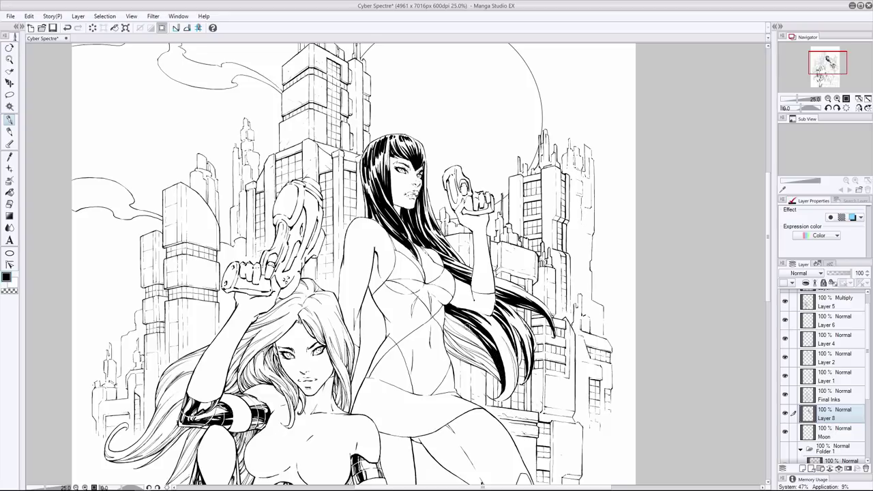
Ink black strands along the inner side of the flowing hair beside the standing woman's waist.
{"action": "left_click_drag", "start_coordinate": [446, 312], "coordinate": [493, 360]}
{"action": "mouse_move", "coordinate": [442, 315]}
{"action": "left_mouse_down"}
{"action": "mouse_move", "coordinate": [470, 341]}
{"action": "mouse_move", "coordinate": [460, 338]}
{"action": "left_mouse_up"}
{"action": "mouse_move", "coordinate": [449, 330]}
{"action": "left_mouse_down"}
{"action": "mouse_move", "coordinate": [481, 349]}
{"action": "mouse_move", "coordinate": [463, 341]}
{"action": "left_mouse_up"}
{"action": "left_click_drag", "start_coordinate": [442, 326], "coordinate": [473, 352]}
{"action": "mouse_move", "coordinate": [465, 345]}
{"action": "left_mouse_down"}
{"action": "mouse_move", "coordinate": [495, 364]}
{"action": "mouse_move", "coordinate": [482, 357]}
{"action": "left_mouse_up"}
{"action": "left_click_drag", "start_coordinate": [465, 344], "coordinate": [493, 359]}
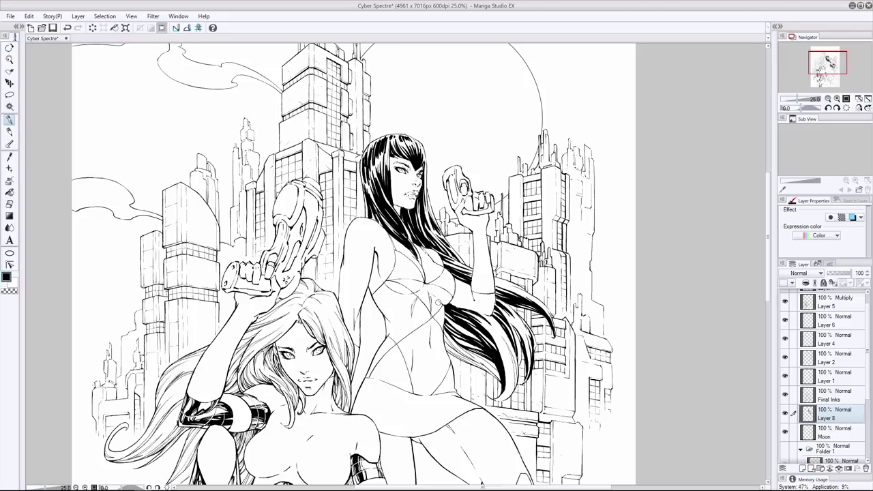
Thicken the black strands from the waist along the lower edge of the flowing hair.
{"action": "left_click_drag", "start_coordinate": [441, 316], "coordinate": [481, 343]}
{"action": "mouse_move", "coordinate": [451, 323]}
{"action": "left_mouse_down"}
{"action": "mouse_move", "coordinate": [481, 341]}
{"action": "mouse_move", "coordinate": [461, 352]}
{"action": "left_mouse_up"}
{"action": "left_click_drag", "start_coordinate": [454, 342], "coordinate": [472, 362]}
{"action": "left_click_drag", "start_coordinate": [441, 322], "coordinate": [452, 343]}
{"action": "mouse_move", "coordinate": [443, 332]}
{"action": "left_mouse_down"}
{"action": "mouse_move", "coordinate": [457, 352]}
{"action": "mouse_move", "coordinate": [499, 373]}
{"action": "left_mouse_up"}
{"action": "mouse_move", "coordinate": [459, 347]}
{"action": "left_mouse_down"}
{"action": "mouse_move", "coordinate": [483, 357]}
{"action": "mouse_move", "coordinate": [476, 361]}
{"action": "left_mouse_up"}
{"action": "left_click_drag", "start_coordinate": [469, 352], "coordinate": [502, 382]}
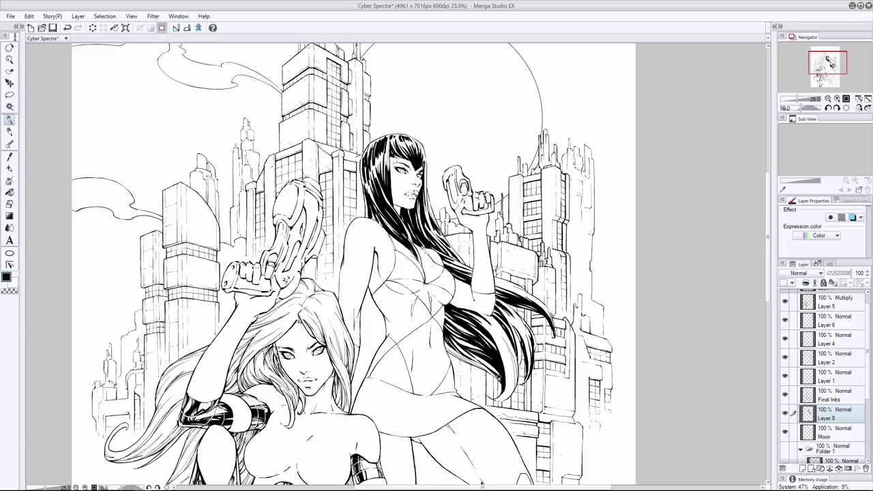
Ink fine black strands along the underside of the flowing hair between the hip and the curled tip.
{"action": "left_click_drag", "start_coordinate": [442, 344], "coordinate": [496, 378]}
{"action": "left_click_drag", "start_coordinate": [488, 368], "coordinate": [501, 382]}
{"action": "left_click_drag", "start_coordinate": [453, 349], "coordinate": [492, 374]}
{"action": "mouse_move", "coordinate": [488, 369]}
{"action": "left_mouse_down"}
{"action": "mouse_move", "coordinate": [499, 381]}
{"action": "mouse_move", "coordinate": [478, 363]}
{"action": "left_mouse_up"}
{"action": "key", "text": "ctrl+z"}
{"action": "key", "text": "ctrl+z"}
{"action": "left_click_drag", "start_coordinate": [471, 357], "coordinate": [498, 381]}
{"action": "left_click_drag", "start_coordinate": [455, 355], "coordinate": [472, 366]}
{"action": "left_click_drag", "start_coordinate": [492, 374], "coordinate": [502, 384]}
{"action": "key", "text": "ctrl+z"}
Darken the lock beside the raised elbow and try long strands down the middle of the flowing hair.
{"action": "left_click_drag", "start_coordinate": [493, 283], "coordinate": [520, 294]}
{"action": "left_click_drag", "start_coordinate": [519, 293], "coordinate": [532, 301]}
{"action": "mouse_move", "coordinate": [480, 321]}
{"action": "left_mouse_down"}
{"action": "mouse_move", "coordinate": [509, 379]}
{"action": "mouse_move", "coordinate": [472, 322]}
{"action": "mouse_move", "coordinate": [485, 328]}
{"action": "left_mouse_up"}
{"action": "key", "text": "ctrl+z"}
{"action": "left_click_drag", "start_coordinate": [480, 321], "coordinate": [506, 370]}
{"action": "key", "text": "ctrl+z"}
{"action": "left_click_drag", "start_coordinate": [495, 340], "coordinate": [506, 387]}
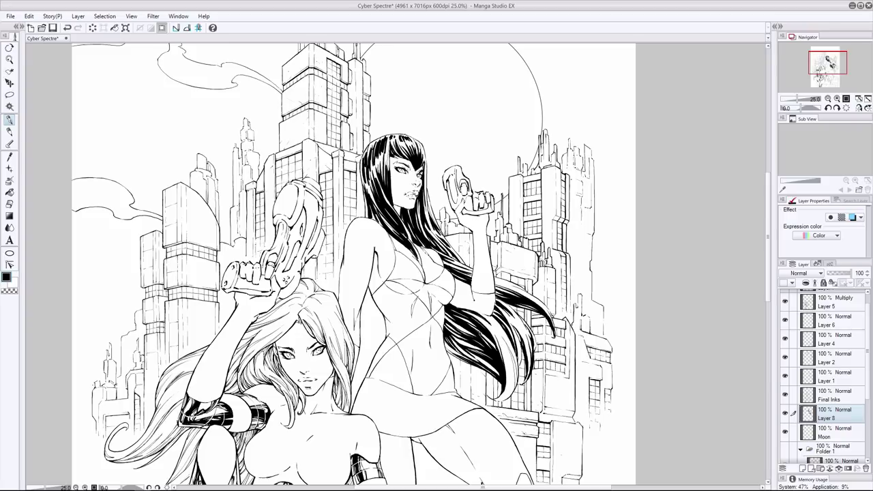
{"action": "key", "text": "ctrl+z"}
{"action": "left_click_drag", "start_coordinate": [495, 340], "coordinate": [506, 386]}
{"action": "key", "text": "ctrl+z"}
{"action": "left_click_drag", "start_coordinate": [445, 315], "coordinate": [485, 353]}
{"action": "left_click_drag", "start_coordinate": [479, 311], "coordinate": [507, 339]}
{"action": "key", "text": "ctrl+z"}
{"action": "mouse_move", "coordinate": [471, 312]}
{"action": "left_mouse_down"}
{"action": "mouse_move", "coordinate": [496, 339]}
{"action": "mouse_move", "coordinate": [480, 322]}
{"action": "mouse_move", "coordinate": [514, 398]}
{"action": "left_mouse_up"}
{"action": "key", "text": "ctrl+z"}
{"action": "key", "text": "ctrl+z"}
{"action": "key", "text": "ctrl+z"}
{"action": "key", "text": "ctrl+z"}
{"action": "key", "text": "ctrl+z"}
{"action": "key", "text": "ctrl+z"}
Ink black strands into the curled tip and up the outer curve of the flowing hair.
{"action": "left_click_drag", "start_coordinate": [509, 352], "coordinate": [513, 388]}
{"action": "mouse_move", "coordinate": [504, 372]}
{"action": "left_mouse_down"}
{"action": "mouse_move", "coordinate": [516, 399]}
{"action": "mouse_move", "coordinate": [497, 404]}
{"action": "left_mouse_up"}
{"action": "mouse_move", "coordinate": [497, 339]}
{"action": "left_mouse_down"}
{"action": "mouse_move", "coordinate": [509, 396]}
{"action": "mouse_move", "coordinate": [513, 349]}
{"action": "mouse_move", "coordinate": [514, 391]}
{"action": "left_mouse_up"}
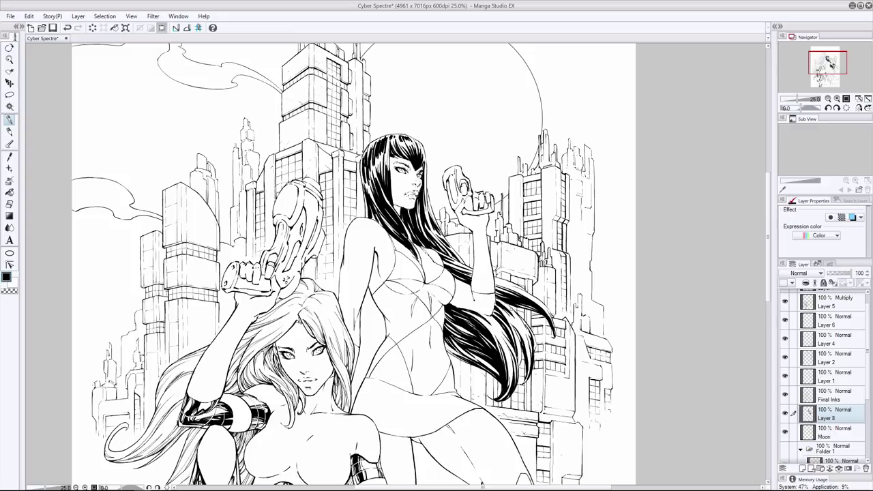
{"action": "left_click_drag", "start_coordinate": [525, 326], "coordinate": [520, 368]}
Fill small gaps with black beneath the elbow and along the lower edge of the flowing hair.
{"action": "mouse_move", "coordinate": [508, 298]}
{"action": "left_mouse_down"}
{"action": "mouse_move", "coordinate": [486, 316]}
{"action": "mouse_move", "coordinate": [501, 327]}
{"action": "left_mouse_up"}
{"action": "key", "text": "ctrl+z"}
{"action": "left_click_drag", "start_coordinate": [498, 324], "coordinate": [506, 334]}
{"action": "left_click_drag", "start_coordinate": [463, 308], "coordinate": [483, 325]}
{"action": "mouse_move", "coordinate": [480, 321]}
{"action": "left_mouse_down"}
{"action": "mouse_move", "coordinate": [490, 331]}
{"action": "mouse_move", "coordinate": [459, 318]}
{"action": "left_mouse_up"}
{"action": "key", "text": "ctrl+z"}
{"action": "left_click_drag", "start_coordinate": [458, 348], "coordinate": [468, 357]}
{"action": "left_click_drag", "start_coordinate": [465, 354], "coordinate": [480, 362]}
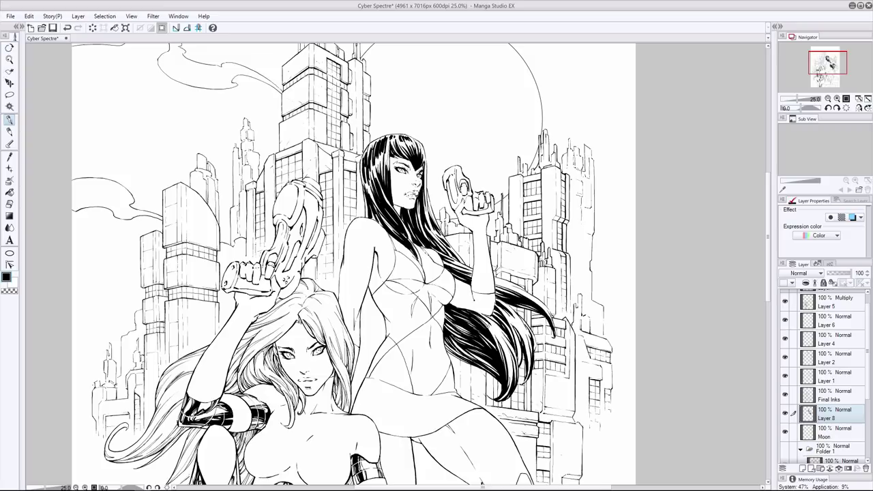
Undo the black inking on the standing woman's crown, fringe and front hair.
{"action": "scroll", "coordinate": [459, 125], "scroll_direction": "up", "scroll_amount": 1}
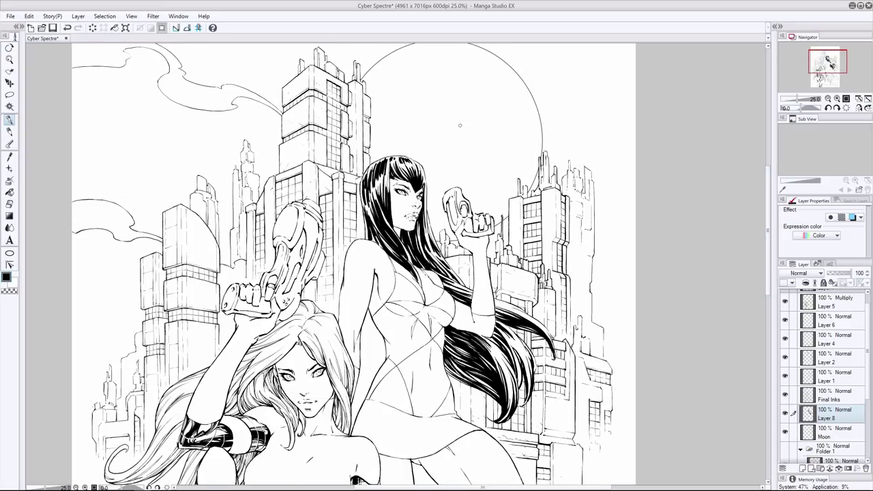
{"action": "key", "text": "ctrl+z"}
{"action": "key", "text": "ctrl+z"}
{"action": "key", "text": "ctrl+z"}
{"action": "key", "text": "ctrl+z"}
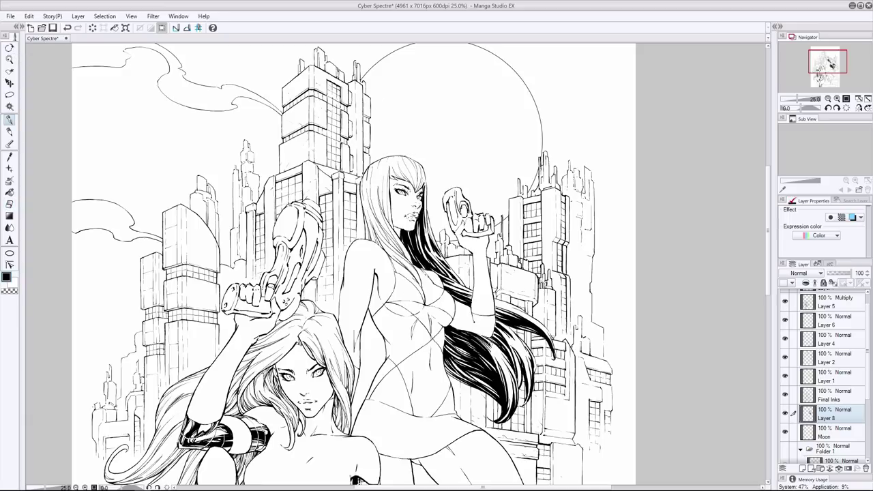
Ink long black strands from the crown down the side of the standing woman's hair toward her chest.
{"action": "mouse_move", "coordinate": [388, 164]}
{"action": "left_mouse_down"}
{"action": "mouse_move", "coordinate": [383, 205]}
{"action": "mouse_move", "coordinate": [379, 176]}
{"action": "mouse_move", "coordinate": [381, 225]}
{"action": "mouse_move", "coordinate": [370, 175]}
{"action": "mouse_move", "coordinate": [370, 186]}
{"action": "mouse_move", "coordinate": [389, 230]}
{"action": "left_mouse_up"}
{"action": "mouse_move", "coordinate": [366, 196]}
{"action": "left_mouse_down"}
{"action": "mouse_move", "coordinate": [385, 244]}
{"action": "mouse_move", "coordinate": [396, 208]}
{"action": "mouse_move", "coordinate": [382, 240]}
{"action": "mouse_move", "coordinate": [399, 256]}
{"action": "left_mouse_up"}
{"action": "key", "text": "ctrl+z"}
{"action": "key", "text": "ctrl+z"}
{"action": "mouse_move", "coordinate": [381, 222]}
{"action": "left_mouse_down"}
{"action": "mouse_move", "coordinate": [407, 241]}
{"action": "mouse_move", "coordinate": [402, 255]}
{"action": "mouse_move", "coordinate": [389, 239]}
{"action": "mouse_move", "coordinate": [401, 252]}
{"action": "left_mouse_up"}
{"action": "key", "text": "ctrl+z"}
{"action": "mouse_move", "coordinate": [365, 195]}
{"action": "left_mouse_down"}
{"action": "mouse_move", "coordinate": [424, 288]}
{"action": "mouse_move", "coordinate": [419, 282]}
{"action": "left_mouse_up"}
{"action": "key", "text": "ctrl+z"}
Ink thinner black strands in the side hair above the shoulder and beside the temple.
{"action": "left_click_drag", "start_coordinate": [384, 250], "coordinate": [411, 273]}
{"action": "left_click_drag", "start_coordinate": [375, 222], "coordinate": [383, 246]}
{"action": "mouse_move", "coordinate": [381, 243]}
{"action": "left_mouse_down"}
{"action": "mouse_move", "coordinate": [404, 266]}
{"action": "mouse_move", "coordinate": [398, 258]}
{"action": "left_mouse_up"}
{"action": "key", "text": "ctrl+z"}
{"action": "left_click_drag", "start_coordinate": [368, 214], "coordinate": [375, 241]}
{"action": "left_click_drag", "start_coordinate": [361, 200], "coordinate": [369, 239]}
{"action": "key", "text": "ctrl+z"}
{"action": "left_click_drag", "start_coordinate": [381, 170], "coordinate": [381, 203]}
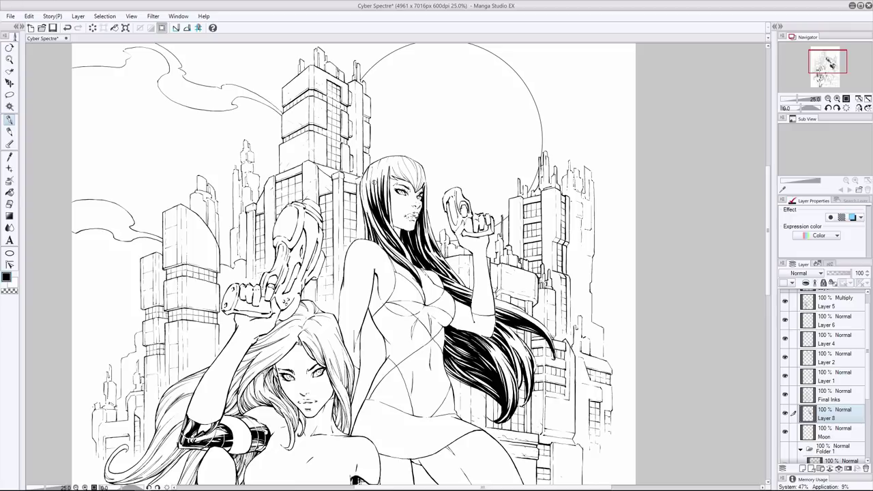
Ink black strands across the fringe and try further strands down the side of the crown.
{"action": "left_click_drag", "start_coordinate": [369, 174], "coordinate": [371, 207]}
{"action": "key", "text": "ctrl+z"}
{"action": "mouse_move", "coordinate": [390, 167]}
{"action": "left_mouse_down"}
{"action": "mouse_move", "coordinate": [422, 190]}
{"action": "mouse_move", "coordinate": [422, 182]}
{"action": "mouse_move", "coordinate": [386, 186]}
{"action": "mouse_move", "coordinate": [385, 214]}
{"action": "left_mouse_up"}
{"action": "key", "text": "ctrl+z"}
{"action": "key", "text": "ctrl+z"}
{"action": "key", "text": "ctrl+z"}
{"action": "key", "text": "ctrl+z"}
{"action": "key", "text": "ctrl+z"}
{"action": "key", "text": "ctrl+z"}
{"action": "left_click_drag", "start_coordinate": [401, 155], "coordinate": [408, 164]}
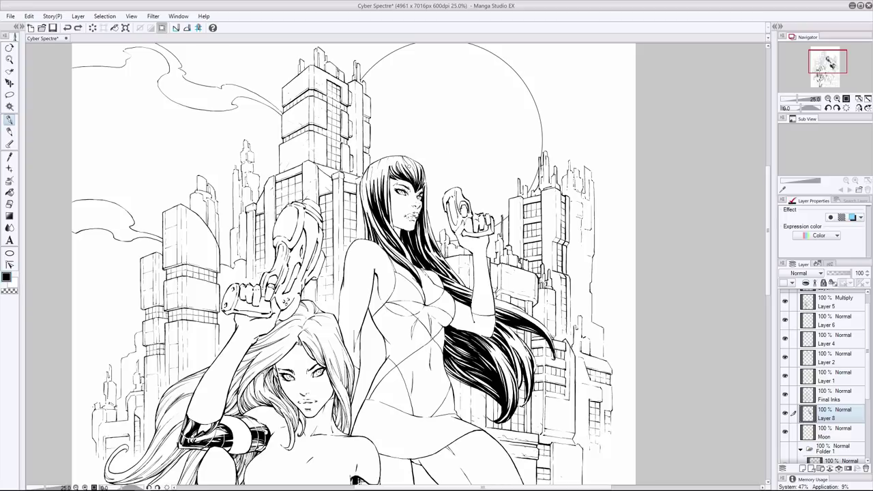
Thicken the black strands on the crown above the standing woman's temple.
{"action": "key", "text": "ctrl+z"}
{"action": "key", "text": "ctrl+y"}
{"action": "left_click_drag", "start_coordinate": [379, 162], "coordinate": [372, 179]}
{"action": "key", "text": "ctrl+z"}
{"action": "left_click_drag", "start_coordinate": [388, 228], "coordinate": [408, 258]}
{"action": "key", "text": "ctrl+z"}
{"action": "left_click_drag", "start_coordinate": [386, 172], "coordinate": [383, 193]}
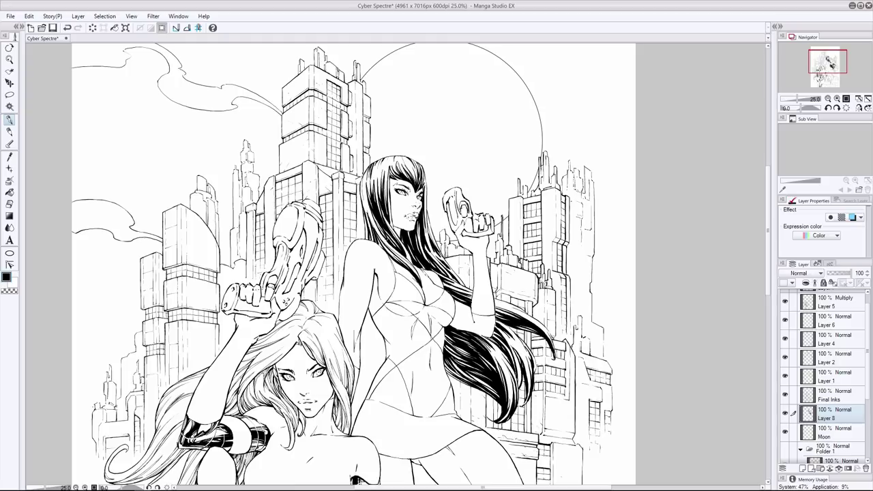
Darken the side hair above the shoulder and try extra strands in the fringe.
{"action": "left_click_drag", "start_coordinate": [375, 216], "coordinate": [369, 230]}
{"action": "key", "text": "ctrl+z"}
{"action": "key", "text": "ctrl+z"}
{"action": "key", "text": "ctrl+z"}
{"action": "left_click_drag", "start_coordinate": [376, 220], "coordinate": [373, 233]}
{"action": "left_click_drag", "start_coordinate": [408, 165], "coordinate": [413, 179]}
{"action": "mouse_move", "coordinate": [389, 191]}
{"action": "left_mouse_down"}
{"action": "mouse_move", "coordinate": [394, 230]}
{"action": "mouse_move", "coordinate": [391, 193]}
{"action": "mouse_move", "coordinate": [365, 209]}
{"action": "mouse_move", "coordinate": [373, 225]}
{"action": "mouse_move", "coordinate": [367, 240]}
{"action": "left_mouse_up"}
{"action": "key", "text": "ctrl+z"}
{"action": "key", "text": "ctrl+z"}
{"action": "key", "text": "ctrl+z"}
{"action": "key", "text": "ctrl+z"}
{"action": "key", "text": "ctrl+z"}
{"action": "mouse_move", "coordinate": [423, 184]}
{"action": "left_mouse_down"}
{"action": "mouse_move", "coordinate": [433, 253]}
{"action": "mouse_move", "coordinate": [409, 261]}
{"action": "left_mouse_up"}
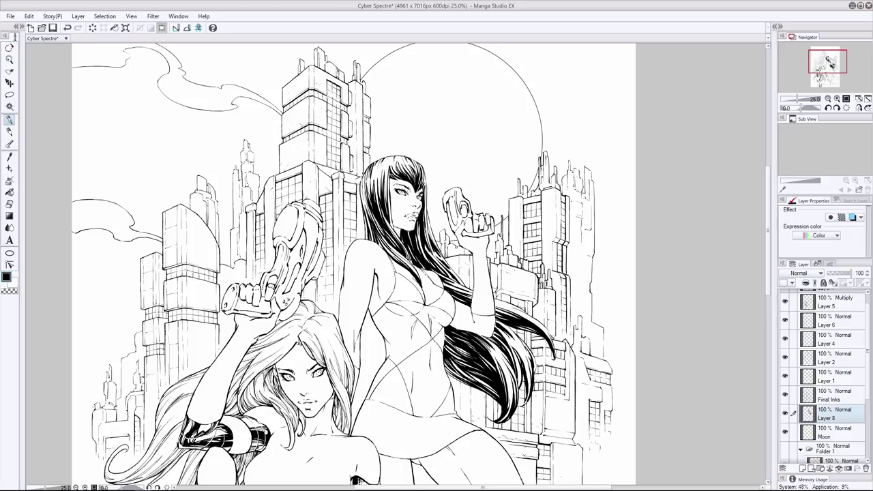
{"action": "key", "text": "ctrl+z"}
{"action": "key", "text": "e"}
{"action": "key", "text": "p"}
{"action": "key", "text": "ctrl+z"}
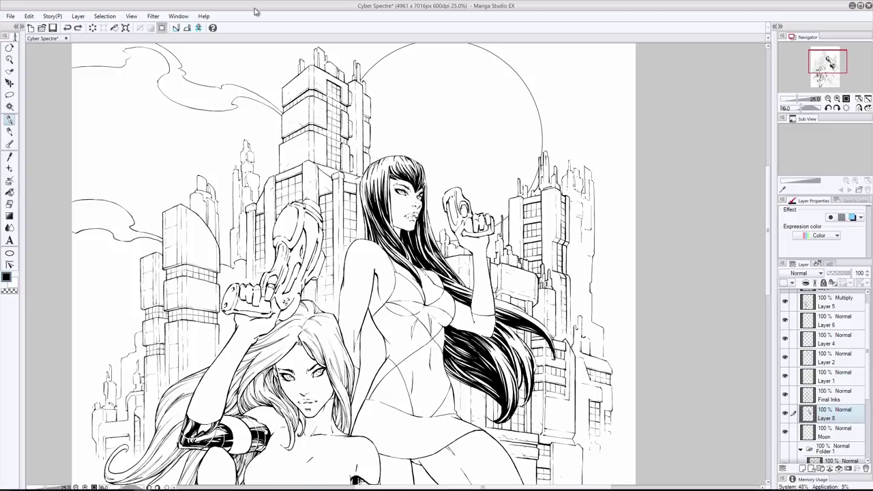
Hide Layer 8 and make the Multiply layer, Layer 5, the active layer.
{"action": "left_click", "coordinate": [784, 413]}
{"action": "scroll", "coordinate": [818, 355], "scroll_direction": "up", "scroll_amount": 1}
{"action": "left_click", "coordinate": [833, 317]}
{"action": "key", "text": "i"}
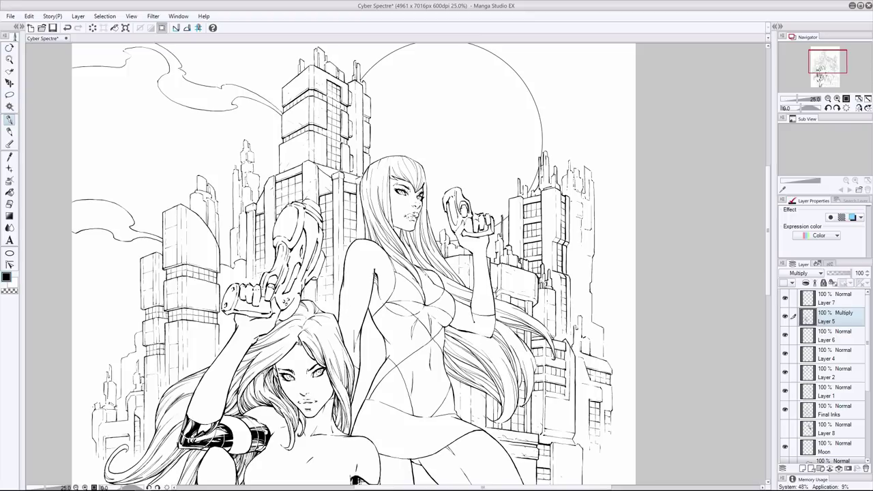
Ink black shadow strokes down the centre of the standing woman's bent knee.
{"action": "scroll", "coordinate": [376, 210], "scroll_direction": "down", "scroll_amount": 2}
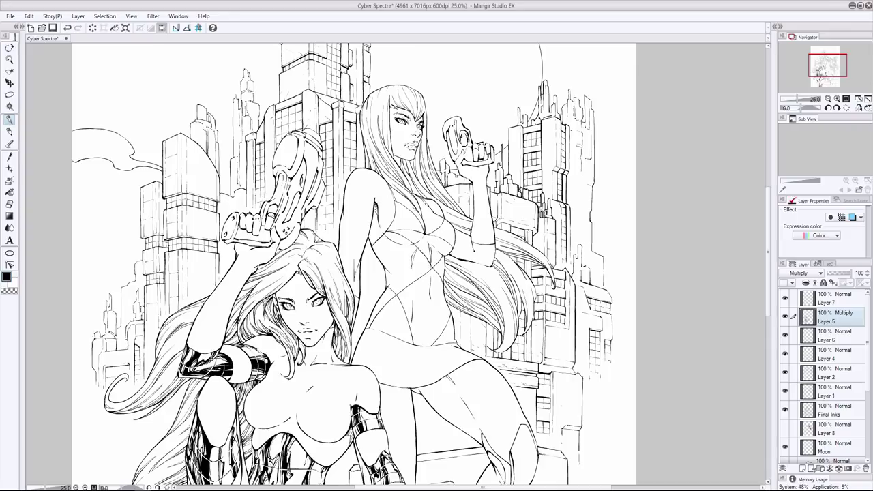
{"action": "scroll", "coordinate": [405, 156], "scroll_direction": "down", "scroll_amount": 2}
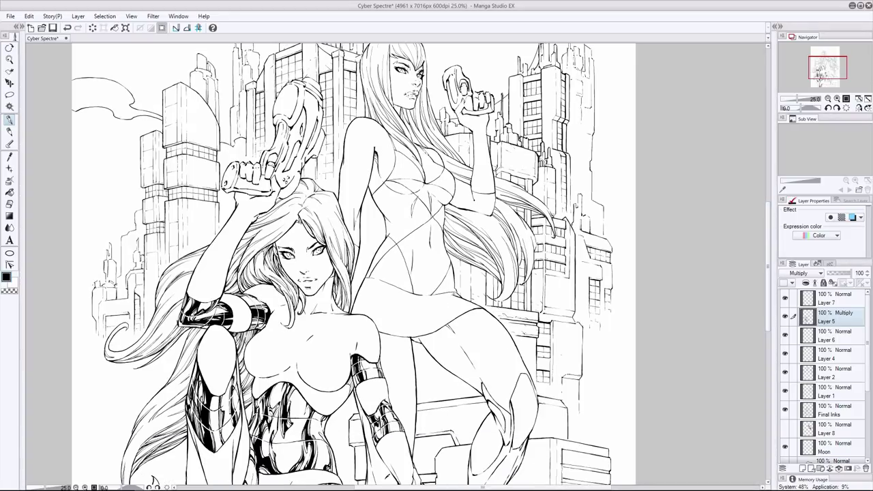
{"action": "left_click_drag", "start_coordinate": [399, 313], "coordinate": [427, 316]}
{"action": "key", "text": "ctrl+z"}
{"action": "scroll", "coordinate": [524, 225], "scroll_direction": "down", "scroll_amount": 5}
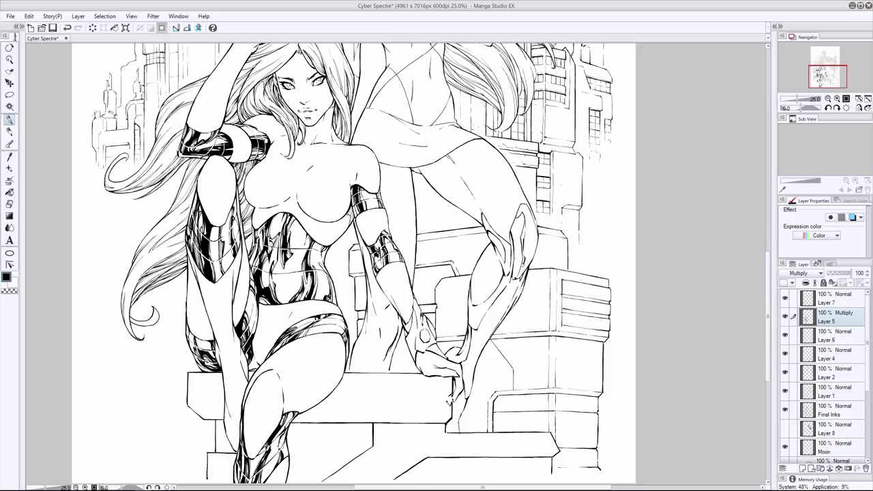
{"action": "mouse_move", "coordinate": [523, 219]}
{"action": "left_mouse_down"}
{"action": "mouse_move", "coordinate": [521, 271]}
{"action": "mouse_move", "coordinate": [521, 213]}
{"action": "mouse_move", "coordinate": [516, 270]}
{"action": "left_mouse_up"}
{"action": "left_click_drag", "start_coordinate": [517, 235], "coordinate": [515, 276]}
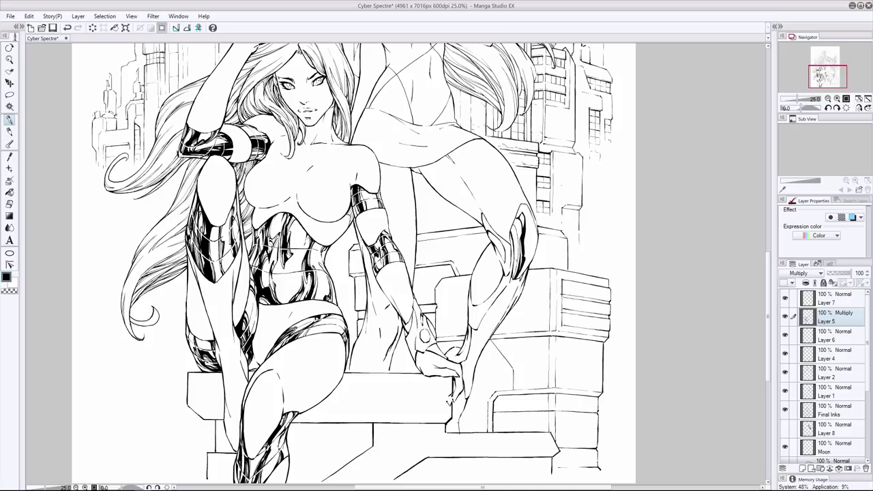
{"action": "left_click_drag", "start_coordinate": [514, 220], "coordinate": [517, 259]}
{"action": "key", "text": "ctrl+z"}
Ink glossy black shadows around the top and outer edge of the standing woman's bent knee.
{"action": "left_click_drag", "start_coordinate": [525, 213], "coordinate": [525, 252]}
{"action": "key", "text": "ctrl+z"}
{"action": "key", "text": "ctrl+z"}
{"action": "mouse_move", "coordinate": [526, 213]}
{"action": "left_mouse_down"}
{"action": "mouse_move", "coordinate": [525, 232]}
{"action": "mouse_move", "coordinate": [531, 223]}
{"action": "left_mouse_up"}
{"action": "left_click_drag", "start_coordinate": [535, 219], "coordinate": [523, 272]}
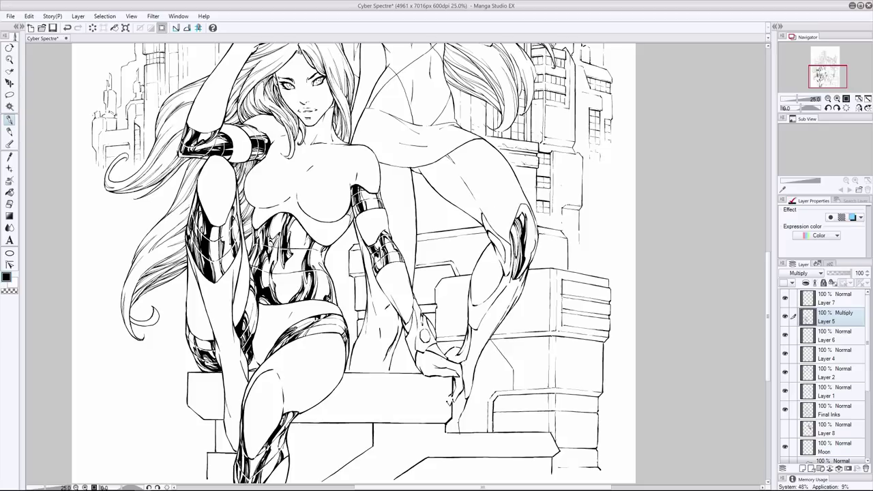
{"action": "left_click_drag", "start_coordinate": [511, 236], "coordinate": [511, 265]}
{"action": "left_click_drag", "start_coordinate": [535, 217], "coordinate": [531, 262]}
Blacken the narrow strip on the inner side of the standing woman's bent knee.
{"action": "left_click_drag", "start_coordinate": [488, 232], "coordinate": [505, 263]}
{"action": "left_click_drag", "start_coordinate": [489, 231], "coordinate": [505, 257]}
{"action": "key", "text": "ctrl+z"}
{"action": "mouse_move", "coordinate": [490, 225]}
{"action": "left_mouse_down"}
{"action": "mouse_move", "coordinate": [509, 243]}
{"action": "mouse_move", "coordinate": [509, 268]}
{"action": "mouse_move", "coordinate": [492, 231]}
{"action": "mouse_move", "coordinate": [511, 261]}
{"action": "mouse_move", "coordinate": [480, 290]}
{"action": "left_mouse_up"}
{"action": "key", "text": "ctrl+z"}
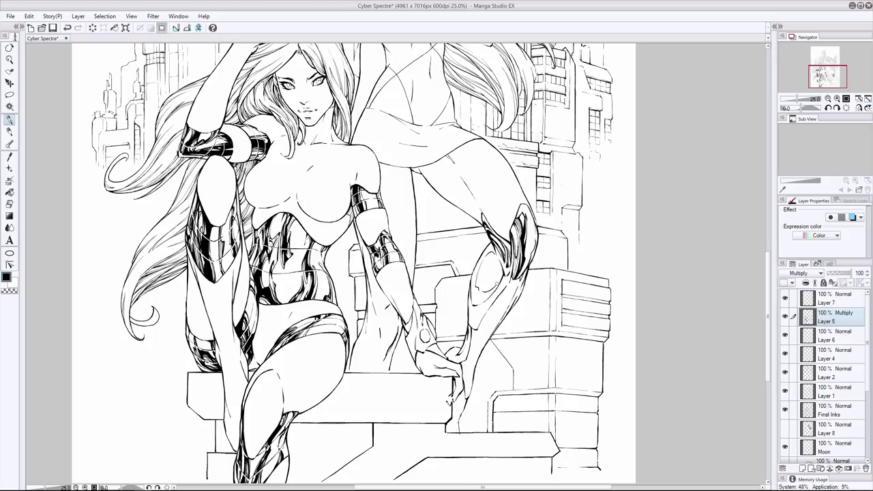
Ink glossy black shadows around the edge of the oval panel on the standing woman's lower leg.
{"action": "mouse_move", "coordinate": [500, 262]}
{"action": "left_mouse_down"}
{"action": "mouse_move", "coordinate": [497, 285]}
{"action": "mouse_move", "coordinate": [475, 296]}
{"action": "mouse_move", "coordinate": [477, 266]}
{"action": "mouse_move", "coordinate": [474, 275]}
{"action": "left_mouse_up"}
{"action": "left_click_drag", "start_coordinate": [492, 248], "coordinate": [472, 296]}
{"action": "key", "text": "ctrl+z"}
{"action": "key", "text": "ctrl+y"}
{"action": "mouse_move", "coordinate": [486, 253]}
{"action": "left_mouse_down"}
{"action": "mouse_move", "coordinate": [477, 286]}
{"action": "mouse_move", "coordinate": [498, 275]}
{"action": "mouse_move", "coordinate": [480, 292]}
{"action": "left_mouse_up"}
{"action": "key", "text": "ctrl+z"}
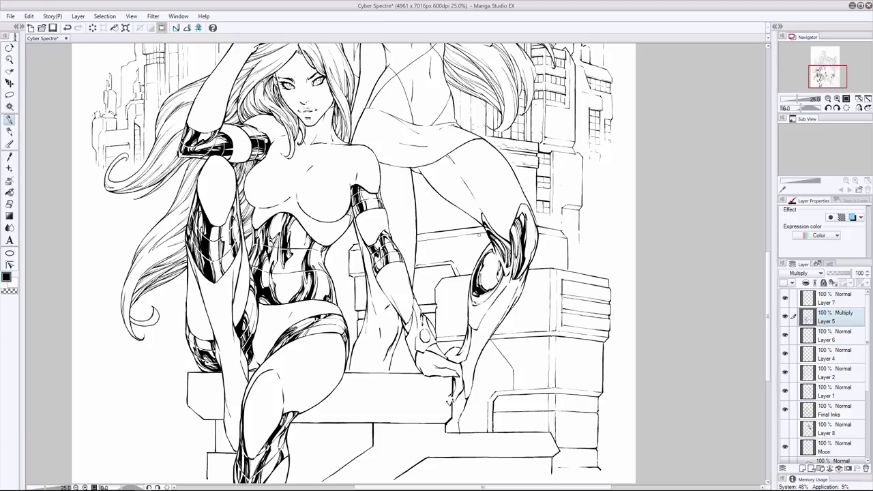
Ink black shadow strokes below the oval panel and along the inner edge of the standing woman's lower leg.
{"action": "key", "text": "ctrl+z"}
{"action": "mouse_move", "coordinate": [485, 244]}
{"action": "left_mouse_down"}
{"action": "mouse_move", "coordinate": [494, 250]}
{"action": "mouse_move", "coordinate": [489, 304]}
{"action": "mouse_move", "coordinate": [472, 322]}
{"action": "left_mouse_up"}
{"action": "mouse_move", "coordinate": [505, 275]}
{"action": "left_mouse_down"}
{"action": "mouse_move", "coordinate": [469, 322]}
{"action": "mouse_move", "coordinate": [498, 287]}
{"action": "mouse_move", "coordinate": [472, 315]}
{"action": "mouse_move", "coordinate": [486, 303]}
{"action": "left_mouse_up"}
{"action": "key", "text": "ctrl+z"}
{"action": "mouse_move", "coordinate": [486, 299]}
{"action": "left_mouse_down"}
{"action": "mouse_move", "coordinate": [473, 312]}
{"action": "mouse_move", "coordinate": [477, 325]}
{"action": "left_mouse_up"}
{"action": "key", "text": "ctrl+z"}
{"action": "key", "text": "ctrl+z"}
{"action": "left_click_drag", "start_coordinate": [479, 323], "coordinate": [471, 332]}
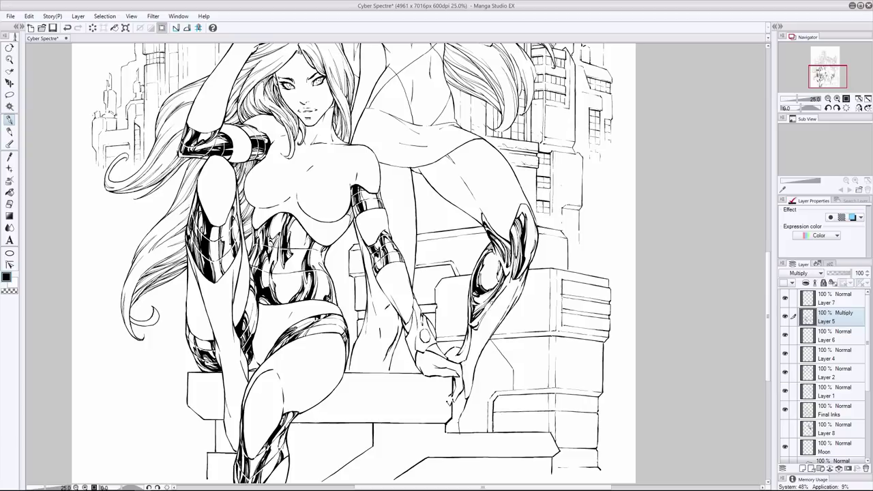
Ink long glossy black shadow strokes from the standing woman's calf down to her ankle.
{"action": "mouse_move", "coordinate": [492, 301]}
{"action": "left_mouse_down"}
{"action": "mouse_move", "coordinate": [472, 319]}
{"action": "mouse_move", "coordinate": [481, 308]}
{"action": "left_mouse_up"}
{"action": "key", "text": "ctrl+z"}
{"action": "left_click_drag", "start_coordinate": [478, 262], "coordinate": [470, 286]}
{"action": "left_click_drag", "start_coordinate": [506, 258], "coordinate": [467, 388]}
{"action": "left_click_drag", "start_coordinate": [496, 302], "coordinate": [466, 388]}
{"action": "mouse_move", "coordinate": [506, 288]}
{"action": "left_mouse_down"}
{"action": "mouse_move", "coordinate": [465, 369]}
{"action": "mouse_move", "coordinate": [466, 393]}
{"action": "left_mouse_up"}
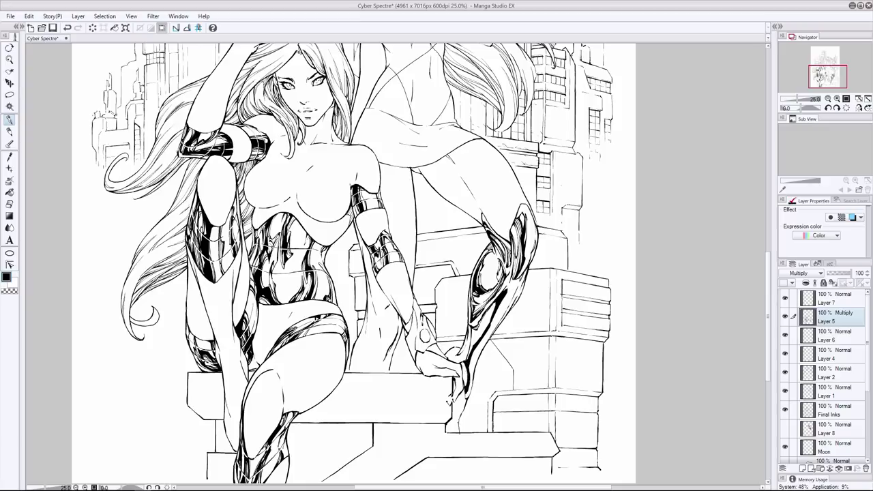
Carve highlights into the standing woman's calf shadows with the eraser and fill in short black strokes at mid-calf.
{"action": "key", "text": "e"}
{"action": "mouse_move", "coordinate": [506, 276]}
{"action": "left_mouse_down"}
{"action": "mouse_move", "coordinate": [469, 319]}
{"action": "mouse_move", "coordinate": [472, 330]}
{"action": "mouse_move", "coordinate": [473, 315]}
{"action": "mouse_move", "coordinate": [471, 329]}
{"action": "mouse_move", "coordinate": [483, 323]}
{"action": "mouse_move", "coordinate": [476, 328]}
{"action": "mouse_move", "coordinate": [475, 315]}
{"action": "mouse_move", "coordinate": [482, 336]}
{"action": "left_mouse_up"}
{"action": "key", "text": "p"}
{"action": "key", "text": "e"}
{"action": "key", "text": "p"}
{"action": "left_click_drag", "start_coordinate": [492, 301], "coordinate": [485, 332]}
{"action": "left_click_drag", "start_coordinate": [494, 302], "coordinate": [491, 327]}
{"action": "left_click_drag", "start_coordinate": [497, 305], "coordinate": [497, 313]}
Ink a black shadow along the inner side of the standing woman's lower shin towards the ankle.
{"action": "left_click_drag", "start_coordinate": [476, 345], "coordinate": [470, 368]}
{"action": "mouse_move", "coordinate": [477, 345]}
{"action": "left_mouse_down"}
{"action": "mouse_move", "coordinate": [469, 387]}
{"action": "mouse_move", "coordinate": [470, 371]}
{"action": "left_mouse_up"}
{"action": "key", "text": "ctrl+z"}
{"action": "key", "text": "ctrl+z"}
{"action": "left_click_drag", "start_coordinate": [474, 350], "coordinate": [471, 380]}
{"action": "key", "text": "ctrl+z"}
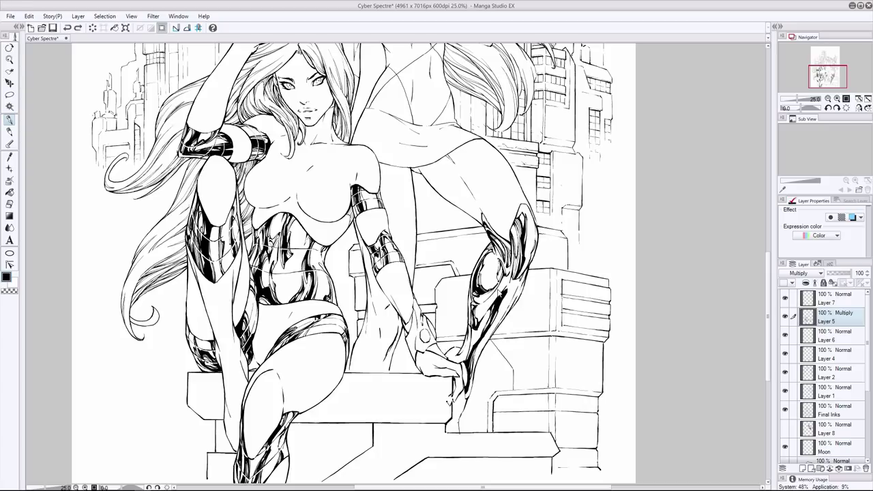
{"action": "key", "text": "ctrl+z"}
{"action": "left_click_drag", "start_coordinate": [487, 312], "coordinate": [461, 362]}
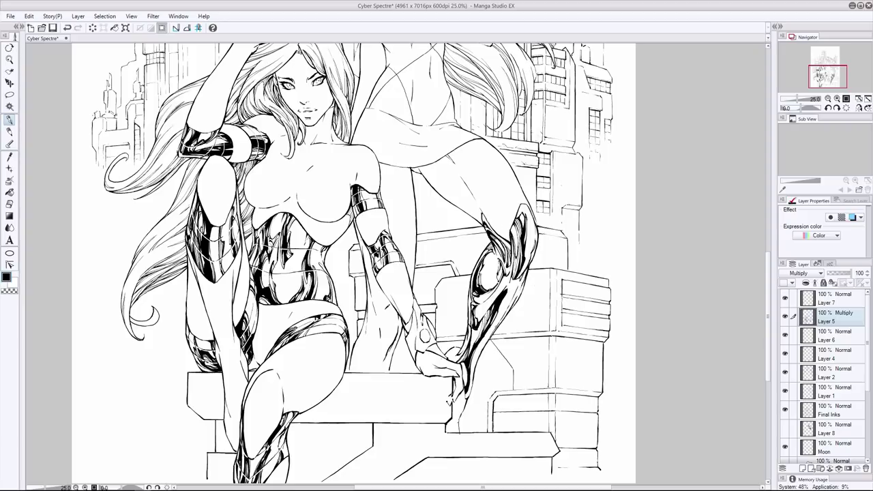
Refine the black shadow strokes on the standing woman's outer calf and down to her ankle.
{"action": "left_click_drag", "start_coordinate": [506, 274], "coordinate": [479, 311]}
{"action": "key", "text": "ctrl+z"}
{"action": "left_click_drag", "start_coordinate": [513, 278], "coordinate": [499, 311]}
{"action": "key", "text": "ctrl+z"}
{"action": "left_click_drag", "start_coordinate": [513, 278], "coordinate": [494, 321]}
{"action": "key", "text": "ctrl+z"}
{"action": "left_click_drag", "start_coordinate": [466, 362], "coordinate": [461, 386]}
{"action": "key", "text": "ctrl+z"}
{"action": "left_click_drag", "start_coordinate": [471, 345], "coordinate": [465, 386]}
{"action": "key", "text": "ctrl+z"}
{"action": "left_click_drag", "start_coordinate": [473, 345], "coordinate": [465, 386]}
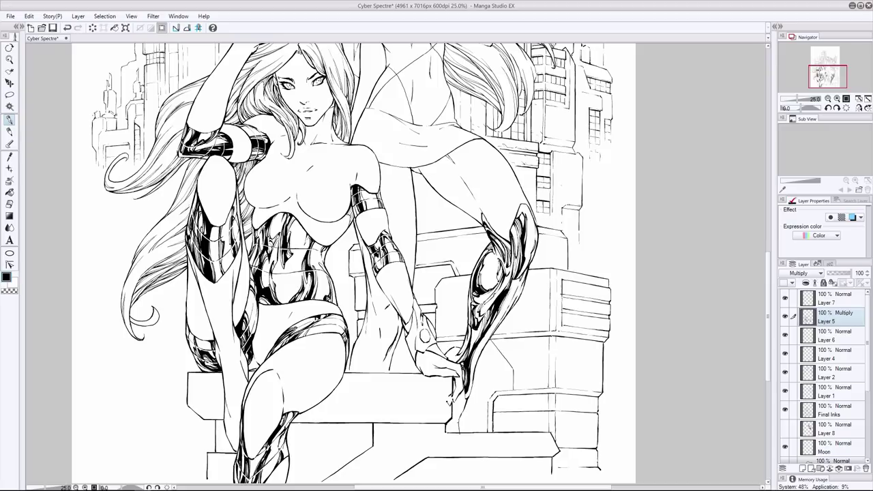
Ink black shadows on the standing woman's boot beside and below the seated woman's hand, and save the illustration.
{"action": "key", "text": "ctrl+z"}
{"action": "left_click_drag", "start_coordinate": [452, 352], "coordinate": [448, 359]}
{"action": "mouse_move", "coordinate": [471, 330]}
{"action": "left_mouse_down"}
{"action": "mouse_move", "coordinate": [472, 351]}
{"action": "mouse_move", "coordinate": [470, 341]}
{"action": "left_mouse_up"}
{"action": "key", "text": "ctrl+z"}
{"action": "mouse_move", "coordinate": [460, 394]}
{"action": "left_mouse_down"}
{"action": "mouse_move", "coordinate": [448, 432]}
{"action": "mouse_move", "coordinate": [451, 417]}
{"action": "mouse_move", "coordinate": [460, 436]}
{"action": "left_mouse_up"}
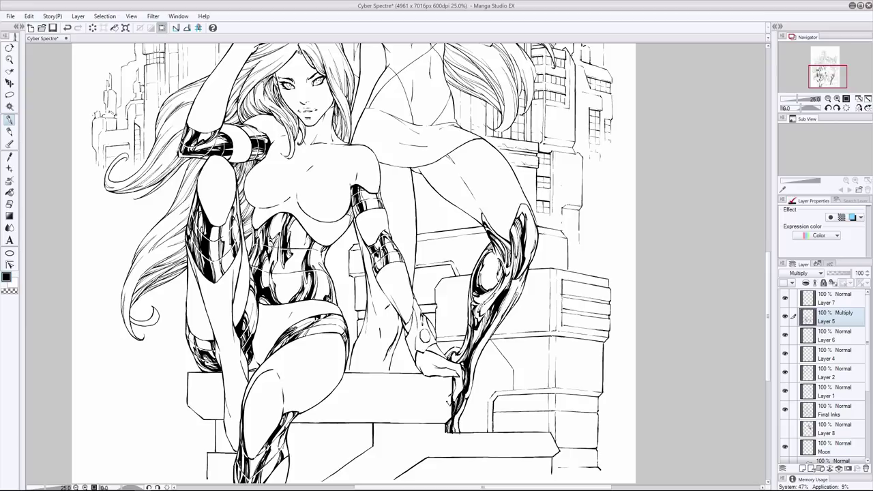
{"action": "left_click_drag", "start_coordinate": [519, 281], "coordinate": [517, 300]}
{"action": "key", "text": "ctrl+z"}
{"action": "key", "text": "ctrl+s"}
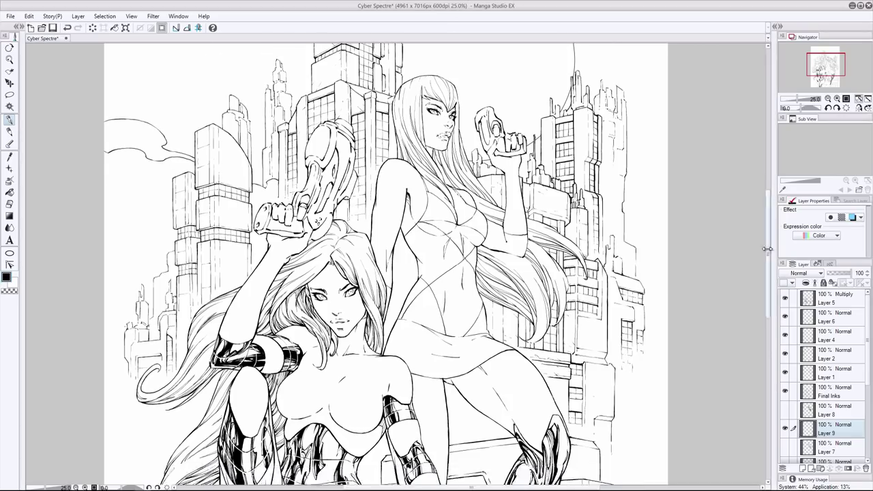
Ink black shadows on the standing woman's pistol and test strokes on her raised forearm and cuff.
{"action": "scroll", "coordinate": [767, 249], "scroll_direction": "up", "scroll_amount": 2}
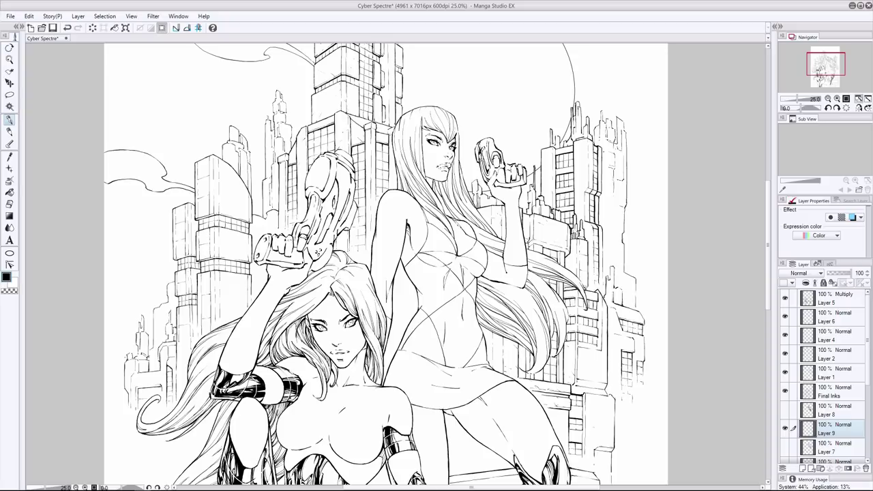
{"action": "left_click_drag", "start_coordinate": [489, 142], "coordinate": [483, 167]}
{"action": "key", "text": "ctrl+z"}
{"action": "key", "text": "ctrl+z"}
{"action": "mouse_move", "coordinate": [525, 183]}
{"action": "left_mouse_down"}
{"action": "mouse_move", "coordinate": [487, 184]}
{"action": "mouse_move", "coordinate": [507, 181]}
{"action": "left_mouse_up"}
{"action": "key", "text": "ctrl+z"}
{"action": "left_click_drag", "start_coordinate": [514, 168], "coordinate": [505, 235]}
{"action": "key", "text": "ctrl+z"}
{"action": "key", "text": "ctrl+z"}
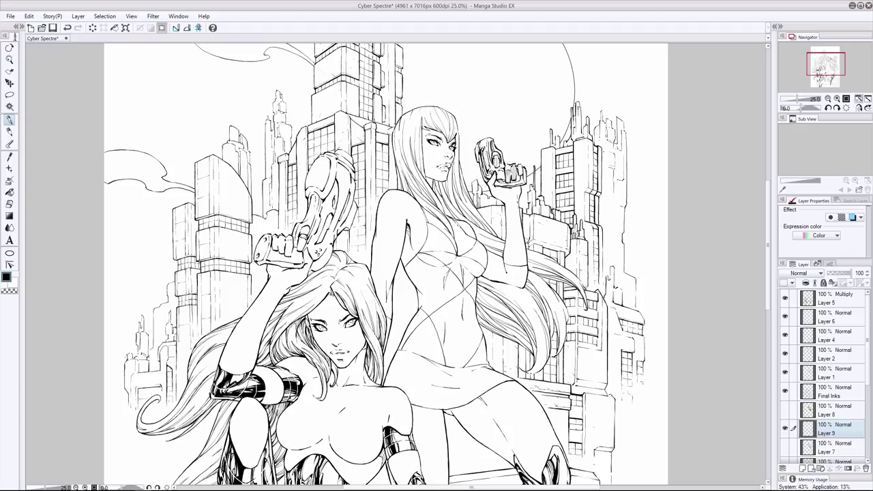
{"action": "mouse_move", "coordinate": [518, 195]}
{"action": "left_mouse_down"}
{"action": "mouse_move", "coordinate": [504, 244]}
{"action": "mouse_move", "coordinate": [527, 238]}
{"action": "left_mouse_up"}
{"action": "key", "text": "ctrl+z"}
{"action": "left_click_drag", "start_coordinate": [506, 285], "coordinate": [521, 287]}
Move Layer 9 to the top of the layer stack, above Layer 5.
{"action": "scroll", "coordinate": [385, 266], "scroll_direction": "down", "scroll_amount": 2}
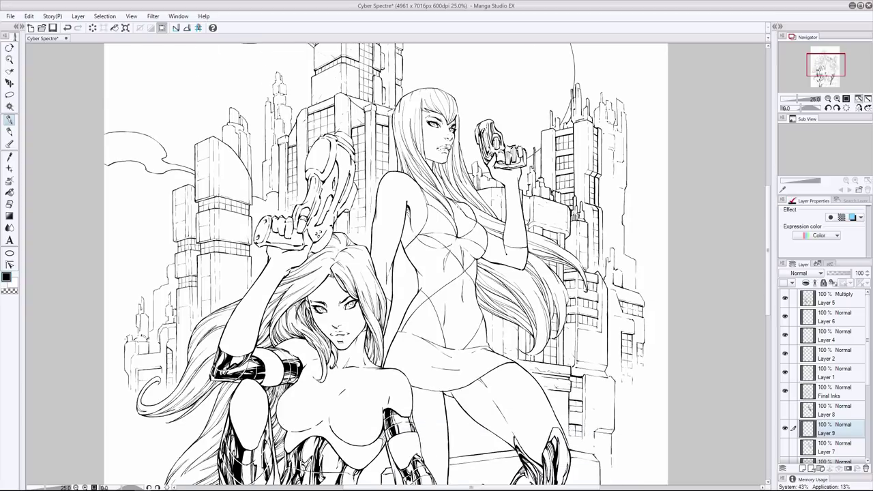
{"action": "scroll", "coordinate": [385, 266], "scroll_direction": "down", "scroll_amount": 3}
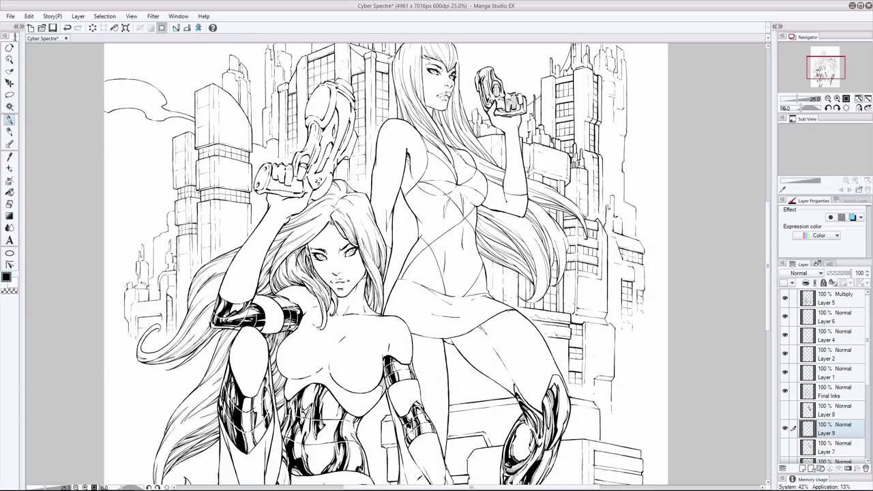
{"action": "mouse_move", "coordinate": [491, 319]}
{"action": "left_mouse_down"}
{"action": "mouse_move", "coordinate": [465, 334]}
{"action": "mouse_move", "coordinate": [411, 333]}
{"action": "left_mouse_up"}
{"action": "scroll", "coordinate": [767, 263], "scroll_direction": "down", "scroll_amount": 5}
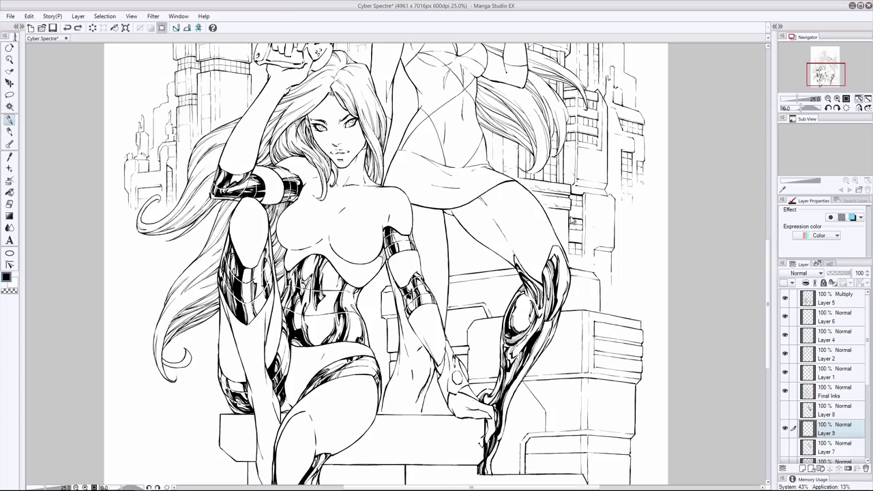
{"action": "left_click_drag", "start_coordinate": [840, 430], "coordinate": [844, 294]}
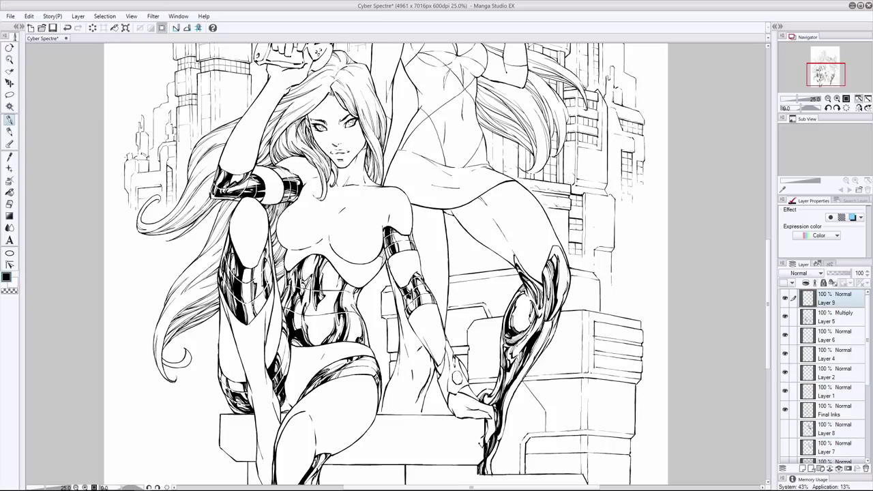
Ink black shadows on the seated woman's wrist gauntlet and inside its round disc.
{"action": "left_click_drag", "start_coordinate": [392, 282], "coordinate": [395, 301]}
{"action": "scroll", "coordinate": [687, 236], "scroll_direction": "up", "scroll_amount": 1}
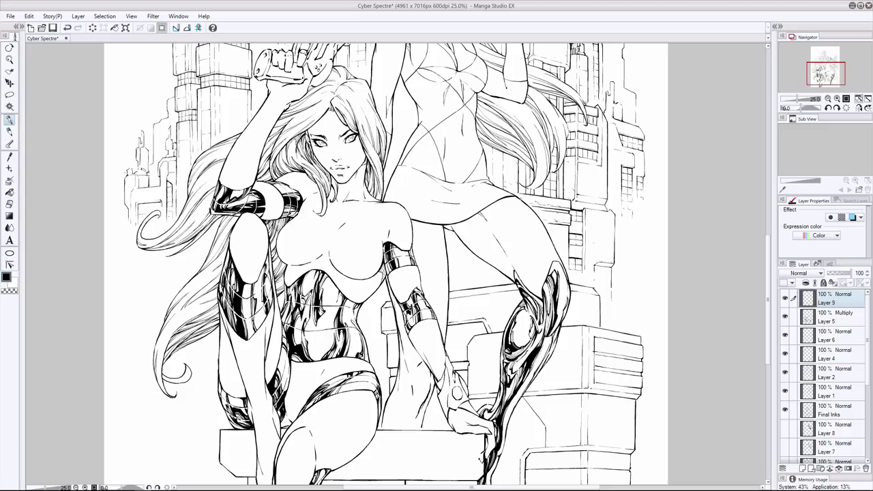
{"action": "scroll", "coordinate": [385, 264], "scroll_direction": "down", "scroll_amount": 5}
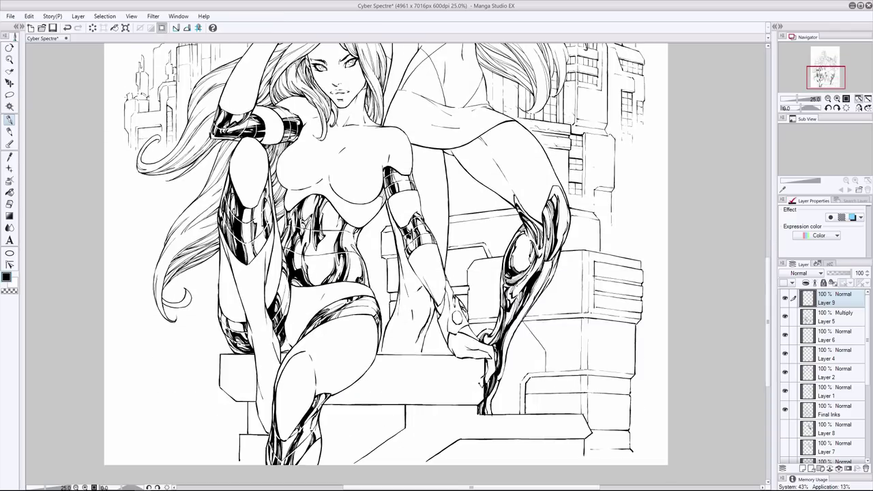
{"action": "left_click_drag", "start_coordinate": [464, 307], "coordinate": [457, 319]}
{"action": "key", "text": "ctrl+z"}
{"action": "key", "text": "ctrl+z"}
{"action": "left_click_drag", "start_coordinate": [443, 304], "coordinate": [445, 336]}
{"action": "left_click_drag", "start_coordinate": [416, 274], "coordinate": [432, 296]}
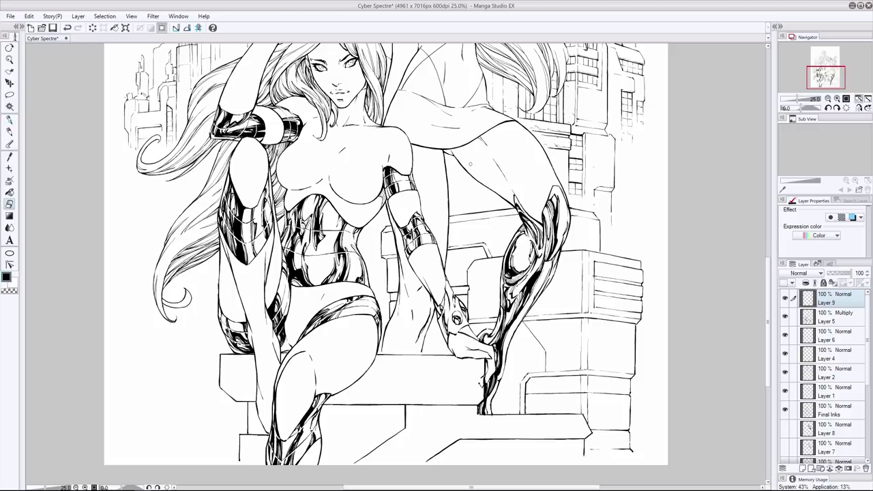
{"action": "scroll", "coordinate": [385, 264], "scroll_direction": "up", "scroll_amount": 1}
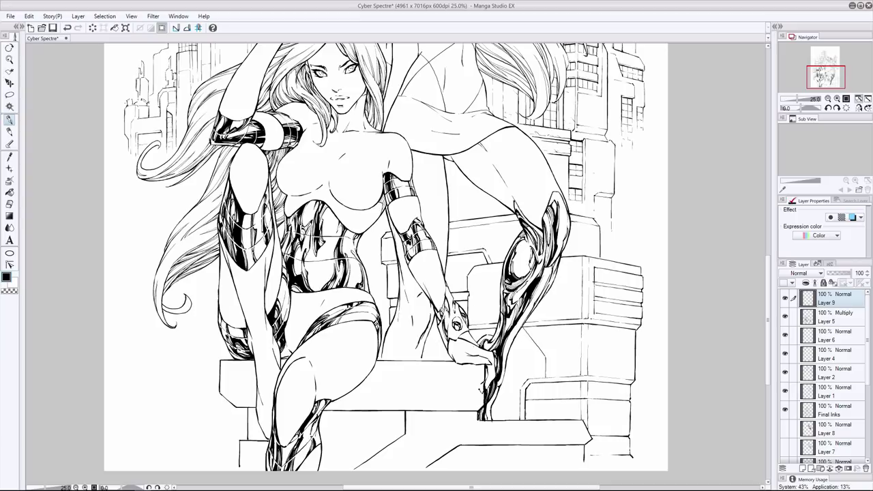
{"action": "mouse_move", "coordinate": [458, 330]}
{"action": "left_mouse_down"}
{"action": "mouse_move", "coordinate": [475, 345]}
{"action": "mouse_move", "coordinate": [461, 330]}
{"action": "left_mouse_up"}
{"action": "key", "text": "ctrl+z"}
{"action": "key", "text": "ctrl+y"}
{"action": "key", "text": "ctrl+z"}
Compare the latest ink strokes by undoing and redoing them across the figures, and save the illustration.
{"action": "scroll", "coordinate": [394, 284], "scroll_direction": "up", "scroll_amount": 5}
{"action": "key", "text": "ctrl+y"}
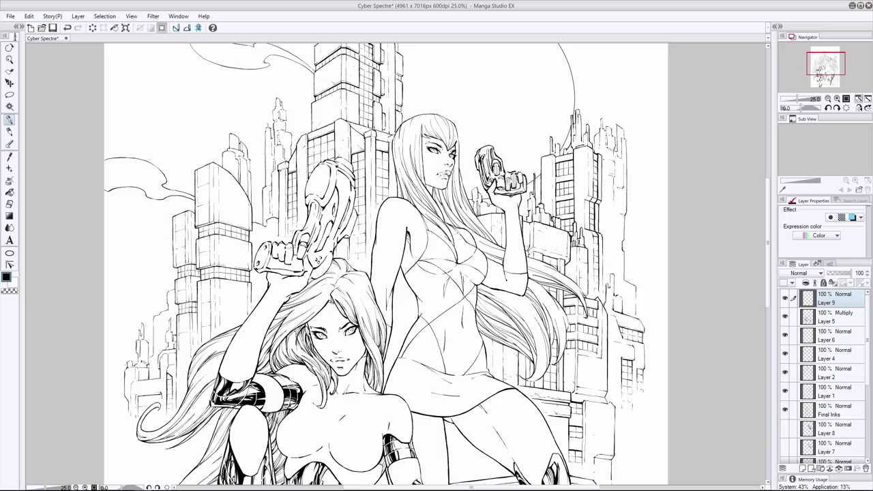
{"action": "key", "text": "ctrl+z"}
{"action": "key", "text": "ctrl+y"}
{"action": "scroll", "coordinate": [545, 193], "scroll_direction": "up", "scroll_amount": 3}
{"action": "key", "text": "ctrl+y"}
{"action": "key", "text": "ctrl+z"}
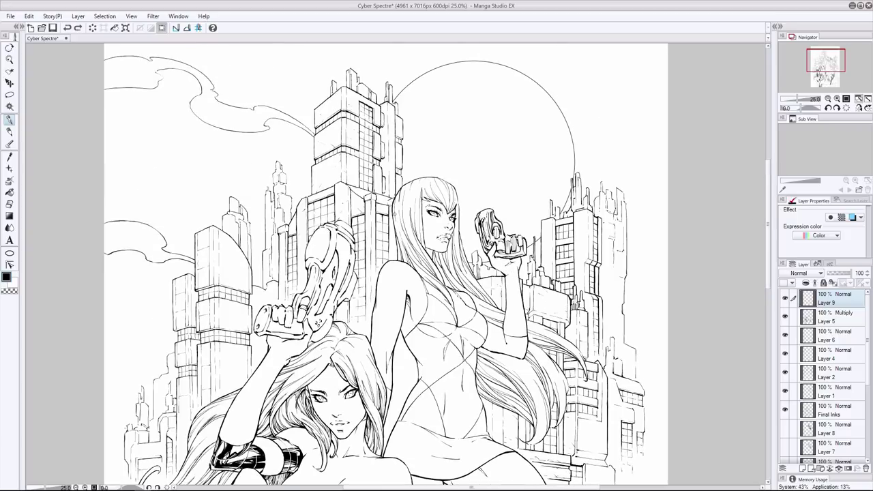
{"action": "key", "text": "ctrl+y"}
{"action": "left_click_drag", "start_coordinate": [459, 197], "coordinate": [459, 238]}
{"action": "key", "text": "ctrl+z"}
{"action": "scroll", "coordinate": [494, 117], "scroll_direction": "down", "scroll_amount": 2}
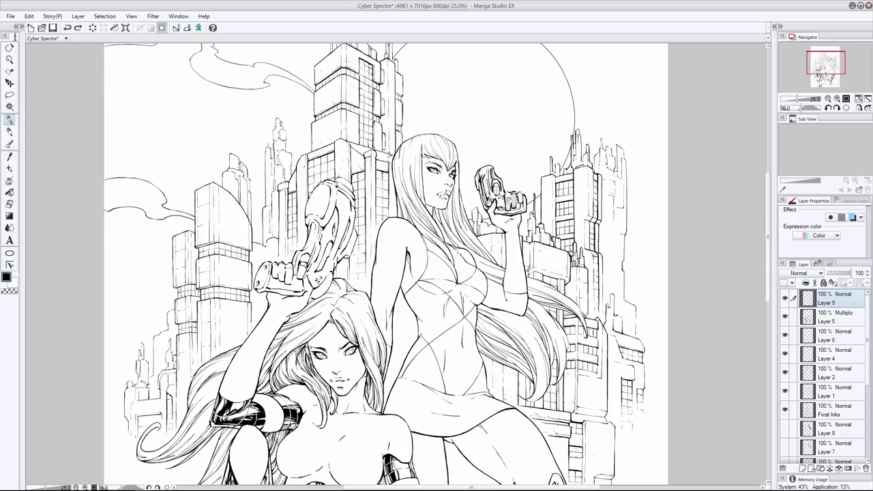
{"action": "key", "text": "ctrl+y"}
{"action": "key", "text": "ctrl+s"}
{"action": "scroll", "coordinate": [470, 120], "scroll_direction": "down", "scroll_amount": 2}
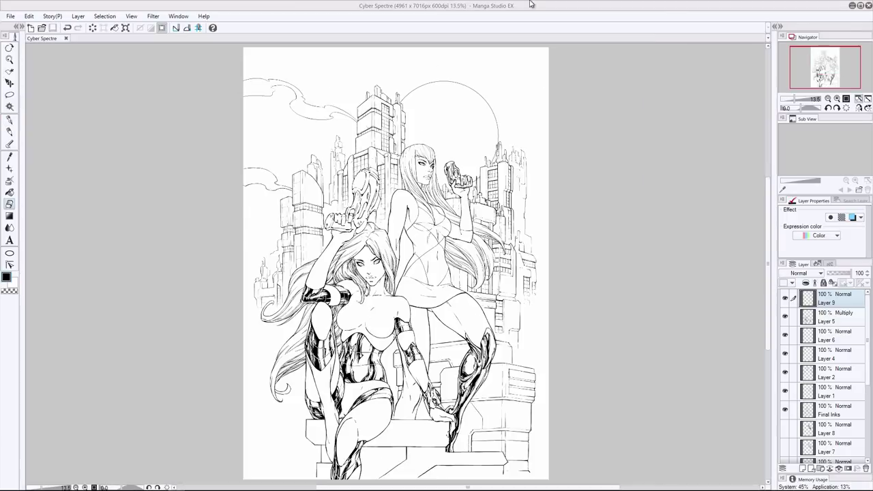
Blacken the lower part of the standing woman's fringe above her forehead.
{"action": "scroll", "coordinate": [470, 120], "scroll_direction": "up", "scroll_amount": 2}
{"action": "left_click", "coordinate": [429, 180]}
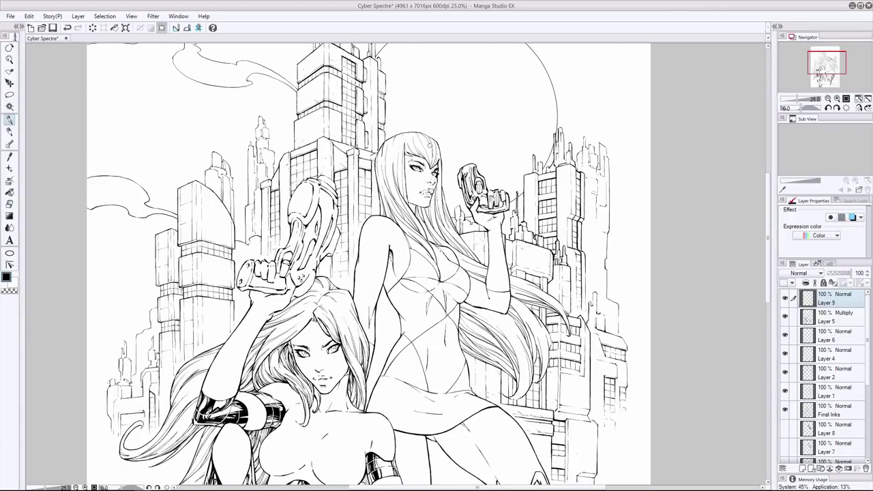
{"action": "mouse_move", "coordinate": [421, 142]}
{"action": "left_mouse_down"}
{"action": "mouse_move", "coordinate": [427, 163]}
{"action": "mouse_move", "coordinate": [422, 146]}
{"action": "mouse_move", "coordinate": [428, 162]}
{"action": "mouse_move", "coordinate": [412, 147]}
{"action": "left_mouse_up"}
{"action": "mouse_move", "coordinate": [408, 142]}
{"action": "left_mouse_down"}
{"action": "mouse_move", "coordinate": [411, 157]}
{"action": "mouse_move", "coordinate": [432, 166]}
{"action": "left_mouse_up"}
{"action": "key", "text": "ctrl+z"}
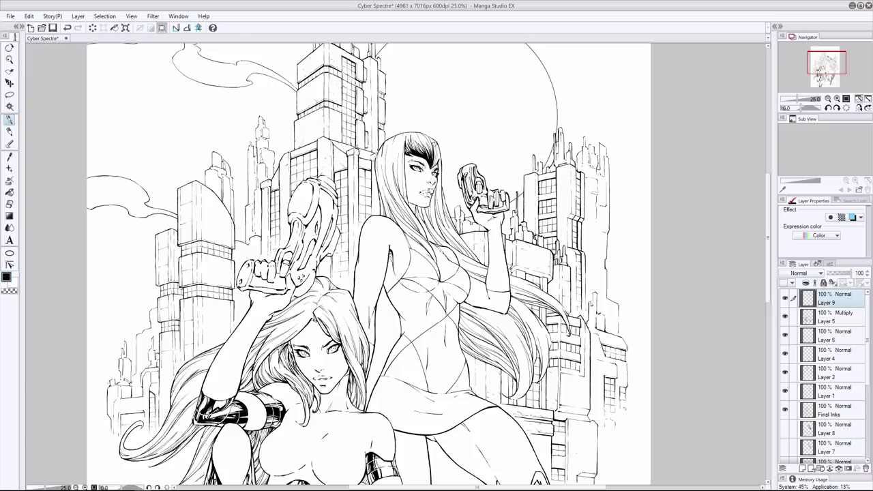
Ink fine tapering black strands from the standing woman's fringe up towards the crown.
{"action": "key", "text": "ctrl+z"}
{"action": "left_click_drag", "start_coordinate": [431, 152], "coordinate": [429, 167]}
{"action": "key", "text": "ctrl+z"}
{"action": "left_click_drag", "start_coordinate": [420, 136], "coordinate": [430, 150]}
{"action": "key", "text": "ctrl+z"}
{"action": "mouse_move", "coordinate": [406, 136]}
{"action": "left_mouse_down"}
{"action": "mouse_move", "coordinate": [402, 168]}
{"action": "mouse_move", "coordinate": [409, 150]}
{"action": "left_mouse_up"}
{"action": "key", "text": "ctrl+z"}
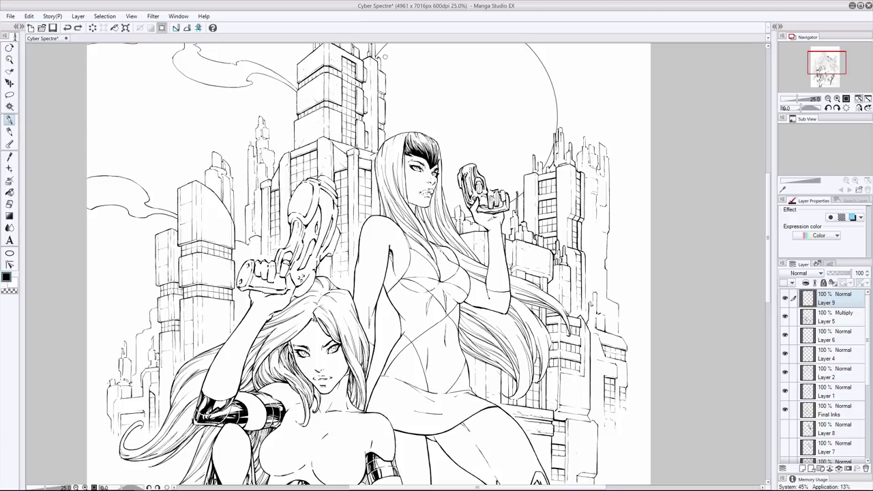
Blacken the narrow lock of hair beside the standing woman's cheek.
{"action": "mouse_move", "coordinate": [397, 153]}
{"action": "left_mouse_down"}
{"action": "mouse_move", "coordinate": [402, 198]}
{"action": "mouse_move", "coordinate": [404, 168]}
{"action": "mouse_move", "coordinate": [403, 189]}
{"action": "left_mouse_up"}
{"action": "left_click_drag", "start_coordinate": [403, 180], "coordinate": [408, 204]}
{"action": "key", "text": "ctrl+z"}
{"action": "key", "text": "ctrl+z"}
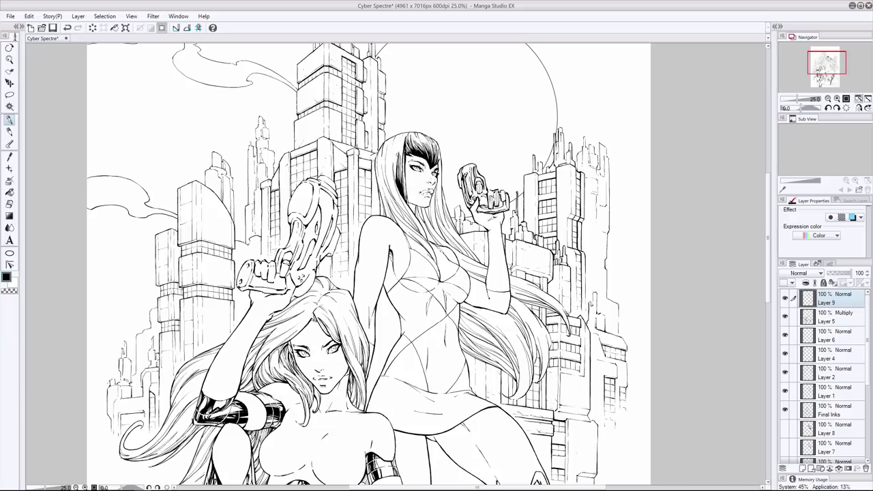
Ink black strands at the side and crown of the standing woman's hair and down past her neck.
{"action": "left_click_drag", "start_coordinate": [399, 145], "coordinate": [394, 180]}
{"action": "left_click_drag", "start_coordinate": [396, 153], "coordinate": [393, 171]}
{"action": "left_click_drag", "start_coordinate": [403, 132], "coordinate": [397, 146]}
{"action": "key", "text": "ctrl+z"}
{"action": "left_click_drag", "start_coordinate": [413, 132], "coordinate": [414, 143]}
{"action": "left_click_drag", "start_coordinate": [393, 172], "coordinate": [418, 233]}
{"action": "left_click_drag", "start_coordinate": [404, 202], "coordinate": [423, 235]}
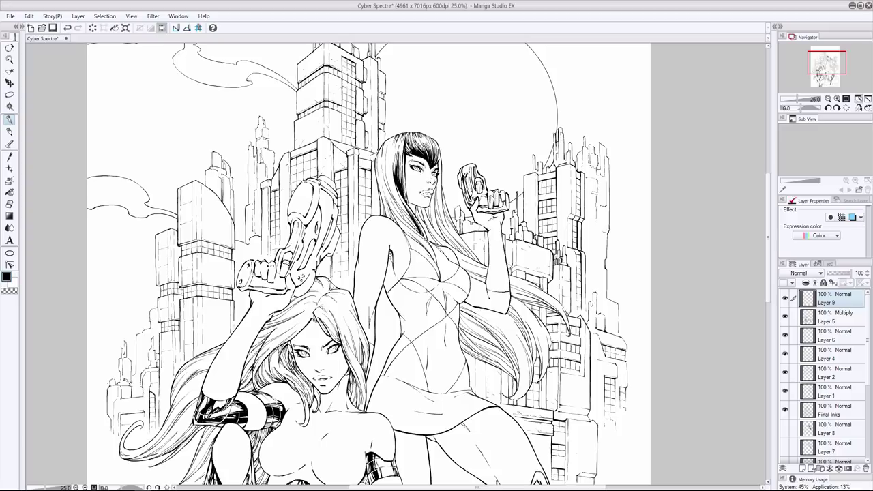
Ink fine black strands along the outer side of the standing woman's hair, beside the cheek and neck.
{"action": "mouse_move", "coordinate": [395, 168]}
{"action": "left_mouse_down"}
{"action": "mouse_move", "coordinate": [401, 183]}
{"action": "mouse_move", "coordinate": [391, 188]}
{"action": "mouse_move", "coordinate": [403, 213]}
{"action": "left_mouse_up"}
{"action": "key", "text": "ctrl+z"}
{"action": "mouse_move", "coordinate": [388, 183]}
{"action": "left_mouse_down"}
{"action": "mouse_move", "coordinate": [402, 209]}
{"action": "mouse_move", "coordinate": [393, 184]}
{"action": "left_mouse_up"}
{"action": "left_click_drag", "start_coordinate": [391, 179], "coordinate": [401, 209]}
{"action": "key", "text": "ctrl+z"}
{"action": "left_click_drag", "start_coordinate": [388, 168], "coordinate": [397, 195]}
{"action": "key", "text": "ctrl+z"}
{"action": "key", "text": "ctrl+z"}
{"action": "key", "text": "ctrl+z"}
Deepen the black in the standing woman's side hair and along the lock running from her neck to her chest.
{"action": "mouse_move", "coordinate": [401, 156]}
{"action": "left_mouse_down"}
{"action": "mouse_move", "coordinate": [392, 185]}
{"action": "mouse_move", "coordinate": [398, 197]}
{"action": "left_mouse_up"}
{"action": "key", "text": "ctrl+z"}
{"action": "key", "text": "ctrl+z"}
{"action": "key", "text": "ctrl+z"}
{"action": "key", "text": "ctrl+z"}
{"action": "key", "text": "e"}
{"action": "key", "text": "p"}
{"action": "left_click_drag", "start_coordinate": [408, 219], "coordinate": [425, 239]}
{"action": "key", "text": "ctrl+z"}
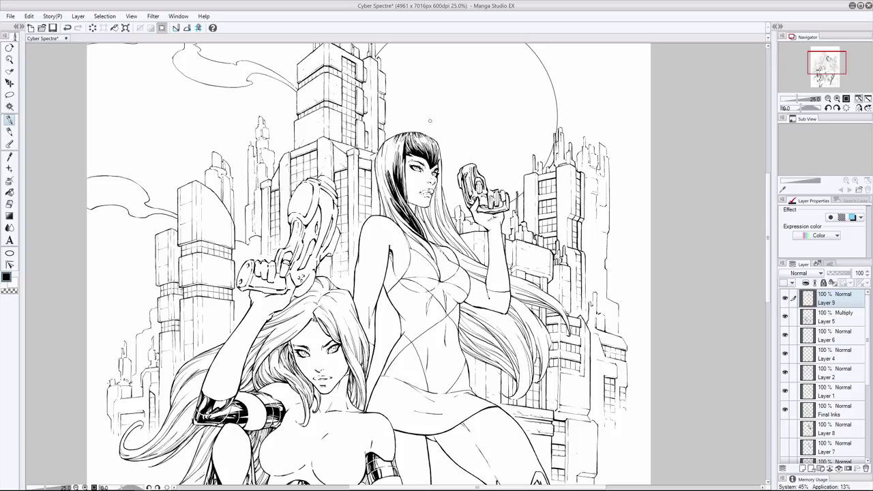
Ink tapering black strands at the end of the lock falling over the standing woman's chest.
{"action": "key", "text": "ctrl+z"}
{"action": "mouse_move", "coordinate": [404, 179]}
{"action": "left_mouse_down"}
{"action": "mouse_move", "coordinate": [414, 231]}
{"action": "mouse_move", "coordinate": [405, 226]}
{"action": "mouse_move", "coordinate": [433, 257]}
{"action": "left_mouse_up"}
{"action": "key", "text": "ctrl+z"}
{"action": "key", "text": "ctrl+z"}
{"action": "key", "text": "ctrl+z"}
{"action": "mouse_move", "coordinate": [405, 232]}
{"action": "left_mouse_down"}
{"action": "mouse_move", "coordinate": [438, 264]}
{"action": "mouse_move", "coordinate": [435, 258]}
{"action": "left_mouse_up"}
{"action": "key", "text": "ctrl+z"}
{"action": "key", "text": "ctrl+z"}
{"action": "key", "text": "ctrl+z"}
{"action": "left_click_drag", "start_coordinate": [407, 232], "coordinate": [431, 252]}
{"action": "left_click_drag", "start_coordinate": [412, 233], "coordinate": [433, 256]}
{"action": "key", "text": "ctrl+z"}
{"action": "key", "text": "ctrl+z"}
{"action": "left_click_drag", "start_coordinate": [402, 229], "coordinate": [434, 253]}
{"action": "key", "text": "ctrl+z"}
Extend the chest lock with a long black strand and ink finer strands above the standing woman's shoulder.
{"action": "left_click_drag", "start_coordinate": [396, 217], "coordinate": [440, 261]}
{"action": "key", "text": "e"}
{"action": "key", "text": "p"}
{"action": "left_click_drag", "start_coordinate": [390, 209], "coordinate": [412, 237]}
{"action": "mouse_move", "coordinate": [383, 195]}
{"action": "left_mouse_down"}
{"action": "mouse_move", "coordinate": [397, 222]}
{"action": "mouse_move", "coordinate": [386, 207]}
{"action": "mouse_move", "coordinate": [388, 217]}
{"action": "left_mouse_up"}
{"action": "key", "text": "ctrl+z"}
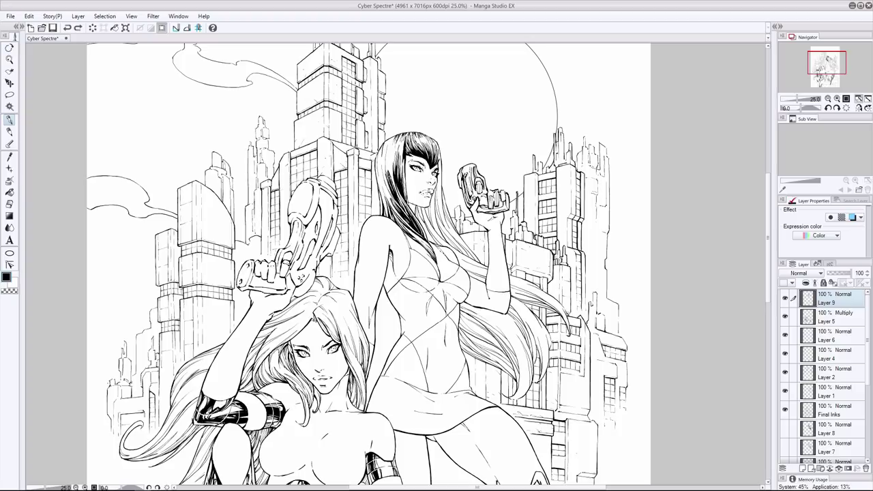
Clean up the crown of the standing woman's hair and ink fine black strands down the back of her head.
{"action": "key", "text": "e"}
{"action": "left_click_drag", "start_coordinate": [416, 132], "coordinate": [423, 141]}
{"action": "key", "text": "p"}
{"action": "left_click_drag", "start_coordinate": [379, 185], "coordinate": [383, 215]}
{"action": "key", "text": "ctrl+z"}
{"action": "key", "text": "ctrl+z"}
{"action": "left_click_drag", "start_coordinate": [390, 151], "coordinate": [390, 195]}
{"action": "left_click_drag", "start_coordinate": [387, 189], "coordinate": [401, 208]}
{"action": "key", "text": "ctrl+z"}
{"action": "mouse_move", "coordinate": [383, 171]}
{"action": "left_mouse_down"}
{"action": "mouse_move", "coordinate": [393, 198]}
{"action": "mouse_move", "coordinate": [407, 181]}
{"action": "mouse_move", "coordinate": [401, 193]}
{"action": "left_mouse_up"}
{"action": "key", "text": "ctrl+z"}
Refine the long black strands along the outer edge of the standing woman's hair, down to neck level.
{"action": "key", "text": "h"}
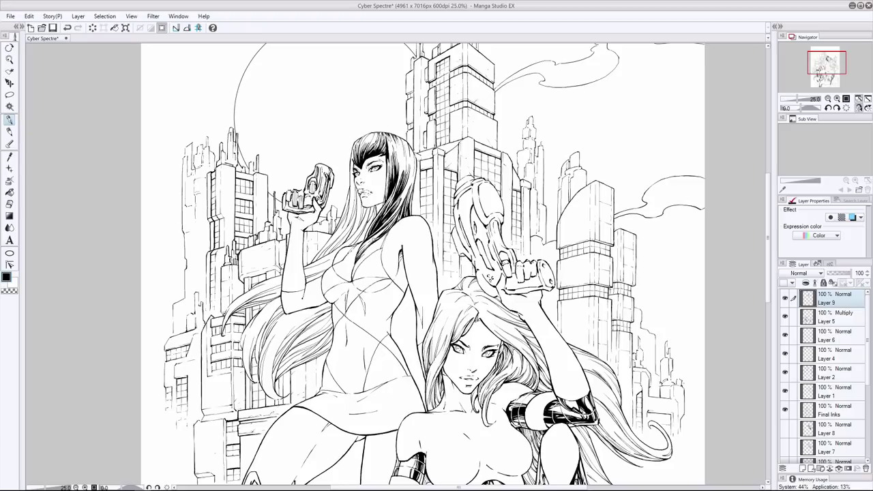
{"action": "key", "text": "h"}
{"action": "left_click_drag", "start_coordinate": [382, 146], "coordinate": [377, 183]}
{"action": "key", "text": "ctrl+z"}
{"action": "key", "text": "ctrl+z"}
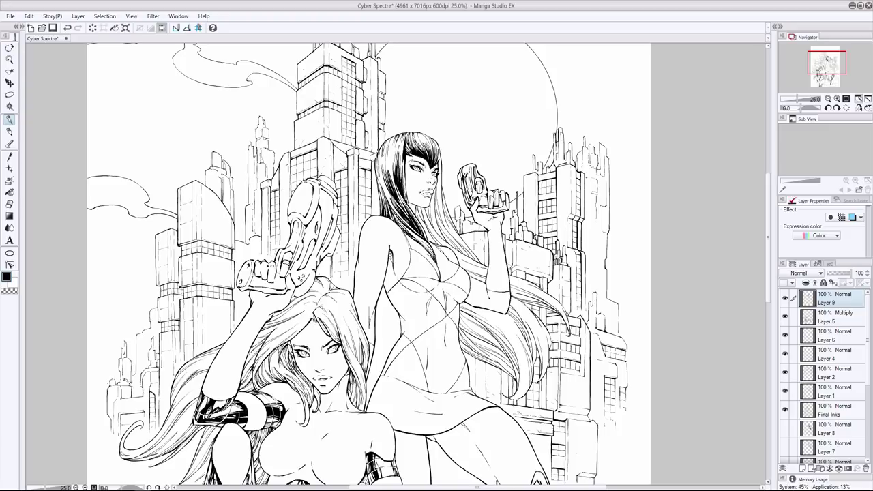
{"action": "left_click_drag", "start_coordinate": [382, 144], "coordinate": [379, 194]}
{"action": "key", "text": "ctrl+z"}
{"action": "key", "text": "ctrl+z"}
{"action": "left_click_drag", "start_coordinate": [408, 189], "coordinate": [406, 207]}
{"action": "key", "text": "ctrl+z"}
Ink black strands on the far side of the standing woman's face and below her chin.
{"action": "mouse_move", "coordinate": [439, 175]}
{"action": "left_mouse_down"}
{"action": "mouse_move", "coordinate": [438, 223]}
{"action": "mouse_move", "coordinate": [414, 219]}
{"action": "mouse_move", "coordinate": [443, 238]}
{"action": "left_mouse_up"}
{"action": "key", "text": "e"}
{"action": "key", "text": "p"}
{"action": "key", "text": "ctrl+z"}
{"action": "scroll", "coordinate": [402, 266], "scroll_direction": "right", "scroll_amount": 3}
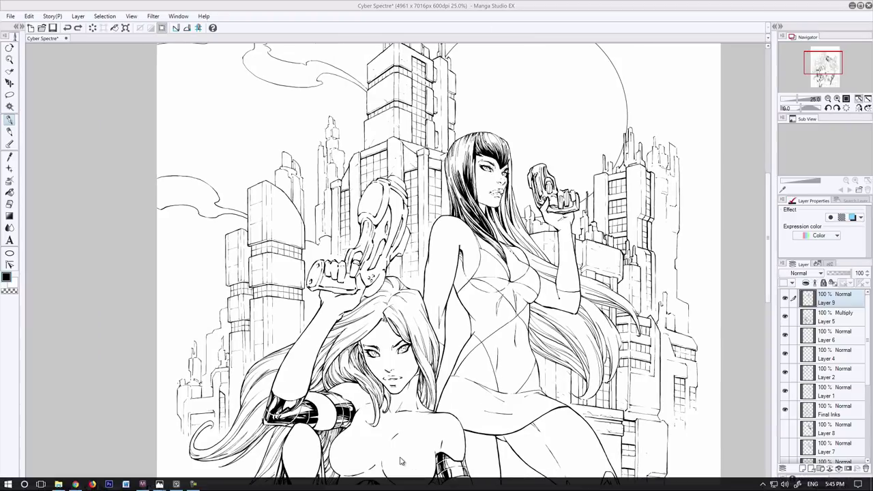
{"action": "left_click_drag", "start_coordinate": [372, 204], "coordinate": [372, 242]}
{"action": "left_click_drag", "start_coordinate": [386, 222], "coordinate": [377, 238]}
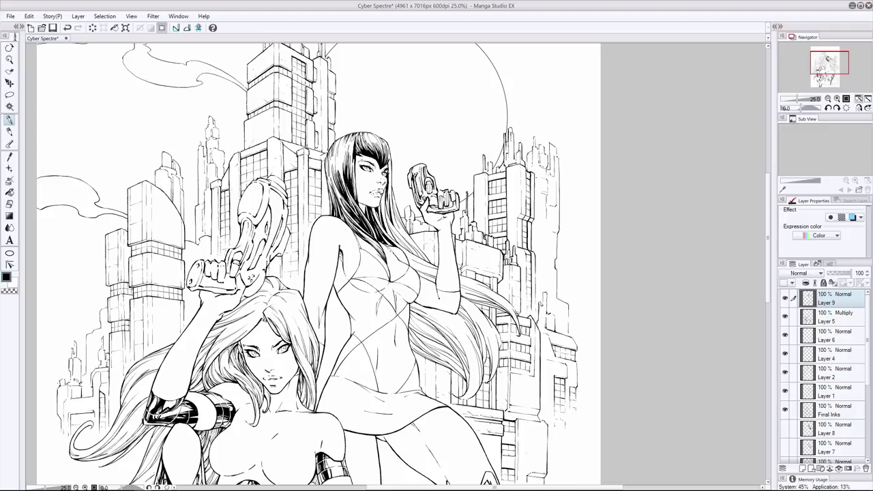
{"action": "left_click_drag", "start_coordinate": [376, 207], "coordinate": [369, 214]}
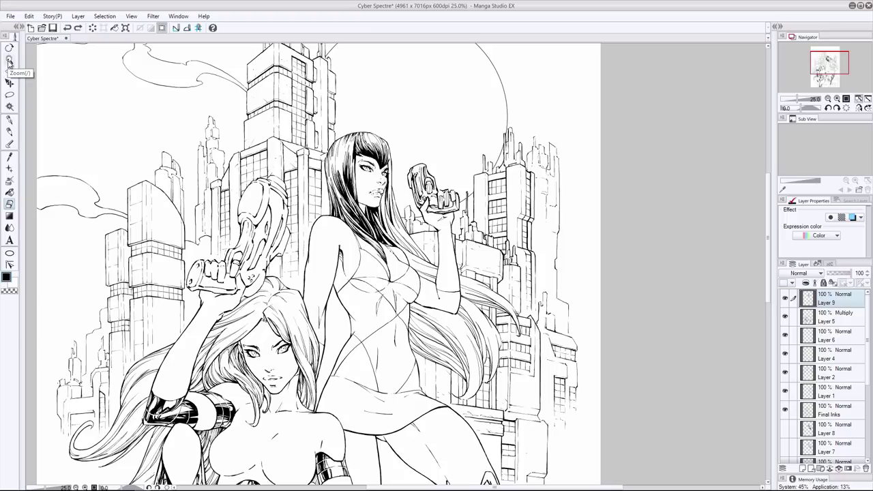
Fill the hair beside the standing woman's neck with tapering black strands sweeping toward her raised arm.
{"action": "mouse_move", "coordinate": [394, 238]}
{"action": "left_mouse_down"}
{"action": "mouse_move", "coordinate": [408, 250]}
{"action": "mouse_move", "coordinate": [386, 235]}
{"action": "left_mouse_up"}
{"action": "key", "text": "ctrl+z"}
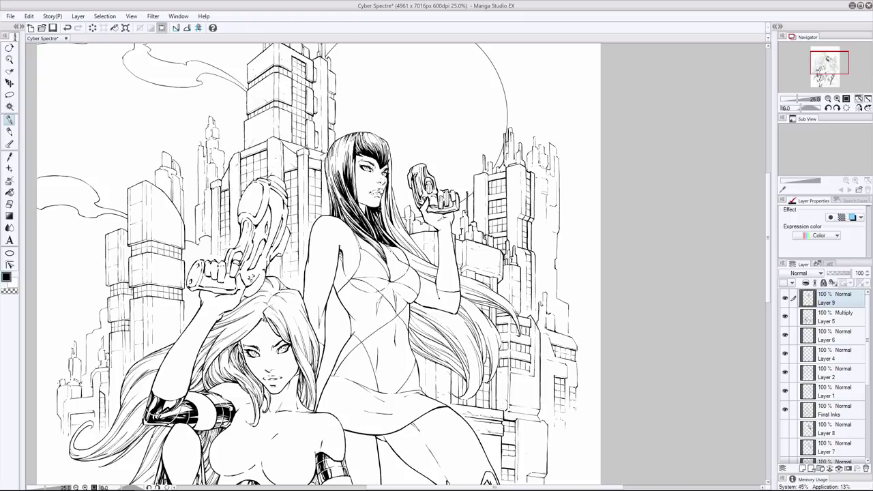
{"action": "key", "text": "ctrl+z"}
{"action": "left_click_drag", "start_coordinate": [381, 201], "coordinate": [384, 218]}
{"action": "key", "text": "ctrl+z"}
{"action": "key", "text": "ctrl+z"}
{"action": "key", "text": "ctrl+z"}
{"action": "left_click_drag", "start_coordinate": [385, 206], "coordinate": [387, 225]}
{"action": "key", "text": "ctrl+z"}
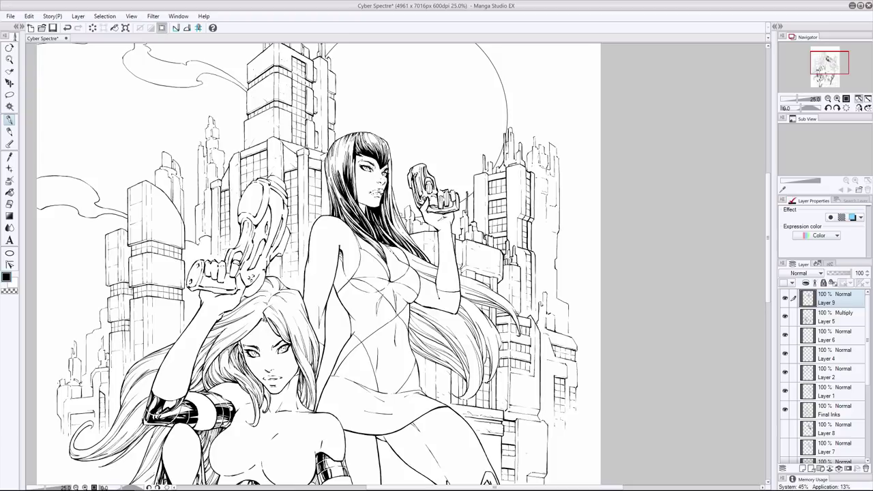
Refine the thin strands running from the standing woman's fringe down past her cheek and neck.
{"action": "key", "text": "ctrl+z"}
{"action": "left_click_drag", "start_coordinate": [388, 144], "coordinate": [390, 195]}
{"action": "key", "text": "ctrl+z"}
{"action": "left_click_drag", "start_coordinate": [387, 162], "coordinate": [397, 230]}
{"action": "key", "text": "ctrl+z"}
Ink black strands where the standing woman's long lock passes over her chest and behind her raised arm.
{"action": "left_click_drag", "start_coordinate": [411, 265], "coordinate": [436, 275]}
{"action": "key", "text": "ctrl+z"}
{"action": "key", "text": "ctrl+y"}
{"action": "key", "text": "ctrl+z"}
{"action": "key", "text": "ctrl+y"}
{"action": "key", "text": "ctrl+z"}
{"action": "key", "text": "ctrl+y"}
{"action": "key", "text": "ctrl+z"}
{"action": "key", "text": "ctrl+y"}
{"action": "key", "text": "ctrl+z"}
{"action": "key", "text": "ctrl+y"}
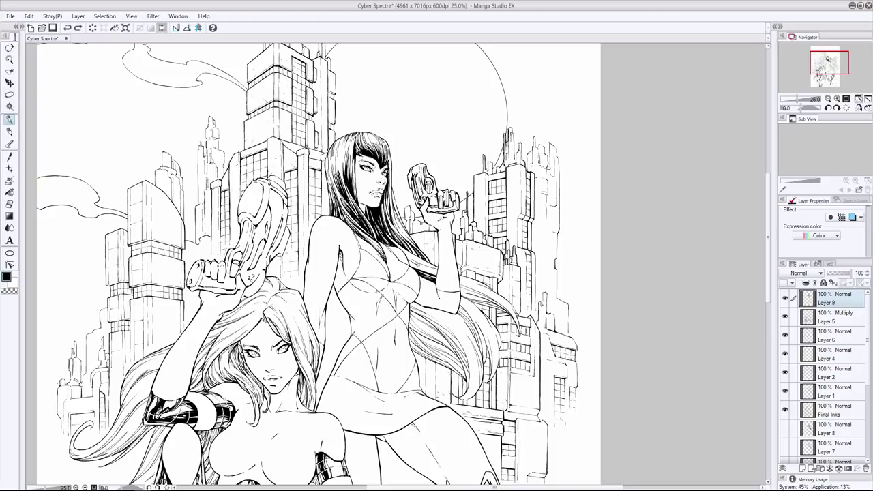
Deepen the black in the lock between the standing woman's chest and her raised arm.
{"action": "key", "text": "ctrl+y"}
{"action": "left_click_drag", "start_coordinate": [395, 244], "coordinate": [421, 260]}
{"action": "key", "text": "ctrl+z"}
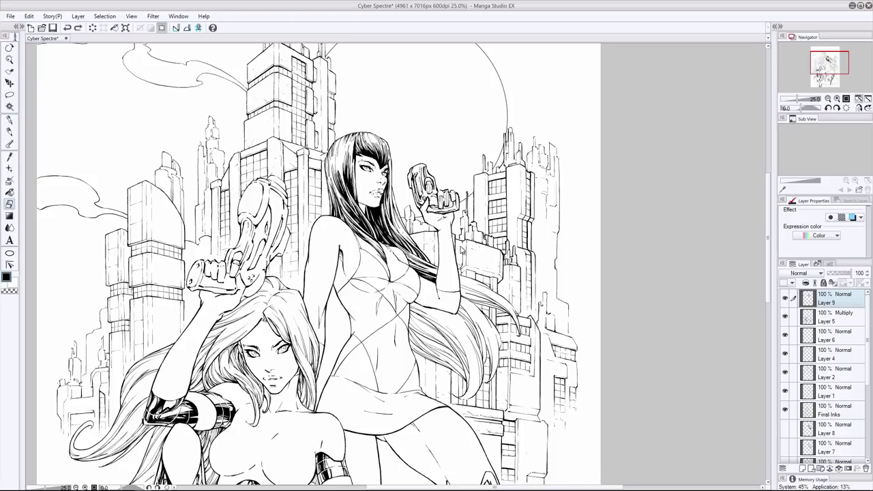
{"action": "left_click", "coordinate": [9, 132]}
{"action": "left_click", "coordinate": [10, 119]}
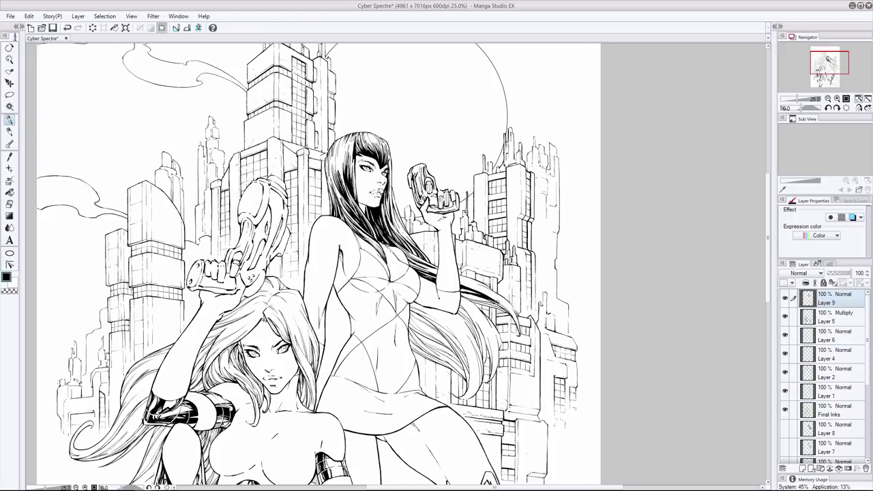
Ink black shadow strands in the windblown lock extending beyond the standing woman's raised elbow.
{"action": "left_click_drag", "start_coordinate": [493, 300], "coordinate": [519, 331]}
{"action": "key", "text": "ctrl+z"}
{"action": "left_click_drag", "start_coordinate": [496, 301], "coordinate": [517, 322]}
{"action": "key", "text": "ctrl+z"}
{"action": "key", "text": "ctrl+z"}
{"action": "mouse_move", "coordinate": [475, 292]}
{"action": "left_mouse_down"}
{"action": "mouse_move", "coordinate": [463, 299]}
{"action": "mouse_move", "coordinate": [470, 298]}
{"action": "mouse_move", "coordinate": [459, 288]}
{"action": "mouse_move", "coordinate": [486, 292]}
{"action": "left_mouse_up"}
{"action": "key", "text": "ctrl+z"}
{"action": "key", "text": "ctrl+z"}
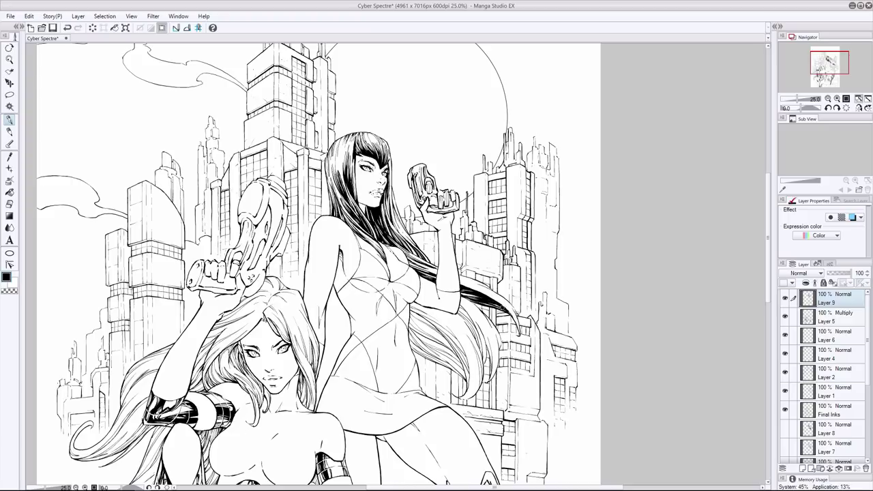
Sharpen the curved tip and inner strands of the windblown lock beyond the standing woman's elbow.
{"action": "left_click_drag", "start_coordinate": [518, 329], "coordinate": [509, 312]}
{"action": "key", "text": "ctrl+z"}
{"action": "key", "text": "ctrl+z"}
{"action": "mouse_move", "coordinate": [480, 292]}
{"action": "left_mouse_down"}
{"action": "mouse_move", "coordinate": [458, 283]}
{"action": "mouse_move", "coordinate": [498, 301]}
{"action": "mouse_move", "coordinate": [456, 278]}
{"action": "mouse_move", "coordinate": [515, 318]}
{"action": "mouse_move", "coordinate": [504, 302]}
{"action": "mouse_move", "coordinate": [481, 311]}
{"action": "left_mouse_up"}
{"action": "key", "text": "ctrl+z"}
{"action": "key", "text": "e"}
{"action": "key", "text": "h"}
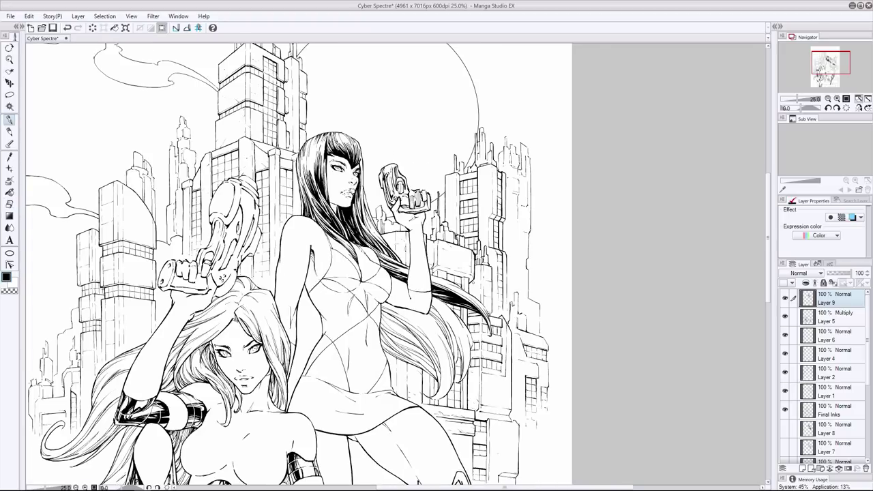
{"action": "key", "text": "e"}
{"action": "key", "text": "p"}
{"action": "left_click_drag", "start_coordinate": [815, 100], "coordinate": [816, 105]}
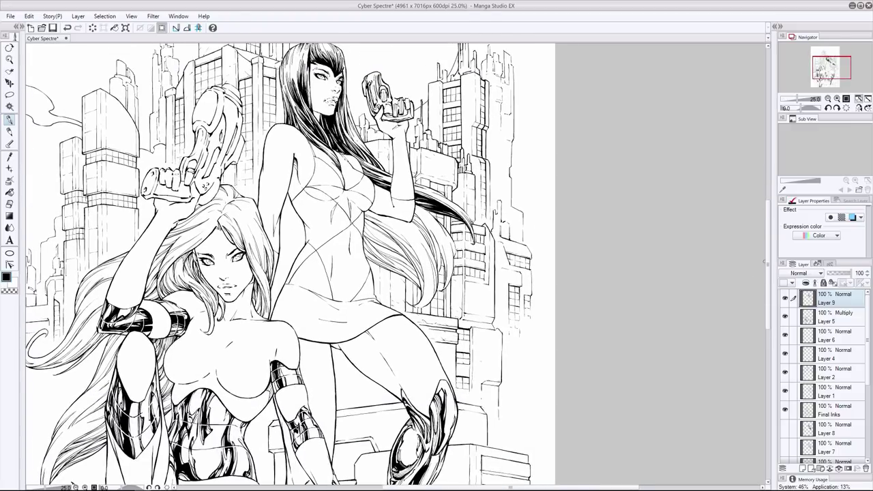
Ink tapering black strands at the root of the lower hair mass emerging beside the standing woman's waist.
{"action": "mouse_move", "coordinate": [398, 231]}
{"action": "left_mouse_down"}
{"action": "mouse_move", "coordinate": [416, 252]}
{"action": "mouse_move", "coordinate": [423, 302]}
{"action": "mouse_move", "coordinate": [425, 275]}
{"action": "left_mouse_up"}
{"action": "key", "text": "ctrl+z"}
{"action": "key", "text": "ctrl+z"}
{"action": "mouse_move", "coordinate": [364, 217]}
{"action": "left_mouse_down"}
{"action": "mouse_move", "coordinate": [389, 237]}
{"action": "mouse_move", "coordinate": [373, 237]}
{"action": "left_mouse_up"}
{"action": "key", "text": "ctrl+z"}
{"action": "left_click_drag", "start_coordinate": [365, 227], "coordinate": [394, 249]}
{"action": "mouse_move", "coordinate": [360, 222]}
{"action": "left_mouse_down"}
{"action": "mouse_move", "coordinate": [381, 248]}
{"action": "mouse_move", "coordinate": [374, 243]}
{"action": "left_mouse_up"}
{"action": "key", "text": "ctrl+z"}
{"action": "mouse_move", "coordinate": [381, 242]}
{"action": "left_mouse_down"}
{"action": "mouse_move", "coordinate": [409, 262]}
{"action": "mouse_move", "coordinate": [403, 251]}
{"action": "left_mouse_up"}
{"action": "left_click_drag", "start_coordinate": [367, 221], "coordinate": [405, 253]}
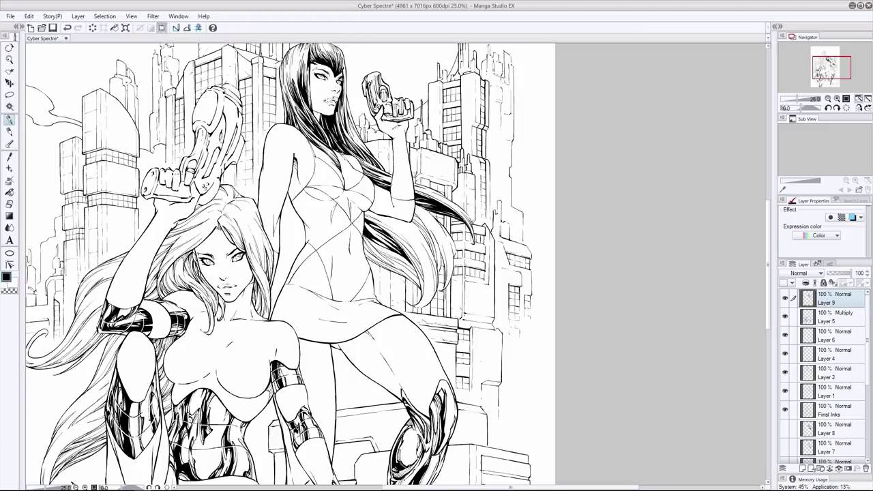
{"action": "left_click_drag", "start_coordinate": [364, 226], "coordinate": [399, 249]}
{"action": "key", "text": "ctrl+z"}
{"action": "key", "text": "ctrl+z"}
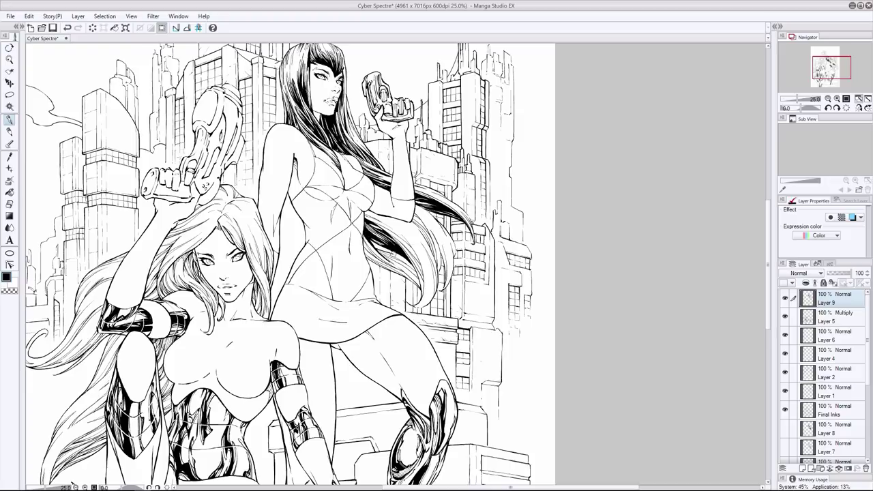
Extend the black shadow strands through the middle of the lower hair mass toward its curved end.
{"action": "left_click_drag", "start_coordinate": [393, 251], "coordinate": [409, 264]}
{"action": "mouse_move", "coordinate": [398, 257]}
{"action": "left_mouse_down"}
{"action": "mouse_move", "coordinate": [418, 286]}
{"action": "mouse_move", "coordinate": [404, 270]}
{"action": "mouse_move", "coordinate": [412, 272]}
{"action": "left_mouse_up"}
{"action": "key", "text": "ctrl+z"}
{"action": "key", "text": "e"}
{"action": "key", "text": "p"}
{"action": "mouse_move", "coordinate": [370, 241]}
{"action": "left_mouse_down"}
{"action": "mouse_move", "coordinate": [402, 258]}
{"action": "mouse_move", "coordinate": [419, 289]}
{"action": "mouse_move", "coordinate": [383, 269]}
{"action": "mouse_move", "coordinate": [407, 277]}
{"action": "mouse_move", "coordinate": [393, 270]}
{"action": "left_mouse_up"}
{"action": "key", "text": "ctrl+z"}
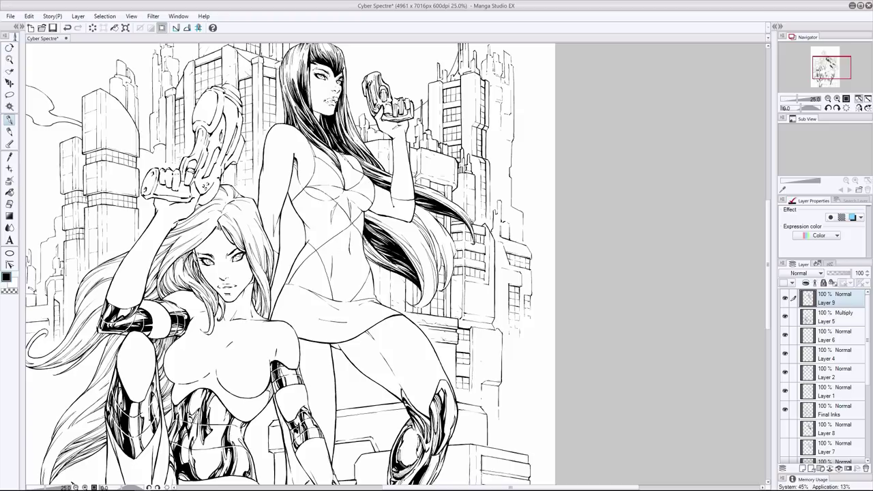
Fill the inner edge of the lower hair mass along the standing woman's waist with dense black strokes.
{"action": "left_click_drag", "start_coordinate": [363, 237], "coordinate": [379, 258]}
{"action": "left_click_drag", "start_coordinate": [375, 255], "coordinate": [390, 265]}
{"action": "left_click_drag", "start_coordinate": [361, 234], "coordinate": [374, 252]}
{"action": "left_click_drag", "start_coordinate": [366, 241], "coordinate": [387, 262]}
{"action": "left_click_drag", "start_coordinate": [363, 242], "coordinate": [374, 255]}
{"action": "key", "text": "ctrl+z"}
{"action": "left_click_drag", "start_coordinate": [363, 240], "coordinate": [369, 253]}
{"action": "left_click_drag", "start_coordinate": [366, 252], "coordinate": [388, 270]}
{"action": "left_click_drag", "start_coordinate": [363, 249], "coordinate": [381, 263]}
Ink long black strands along the lower hair mass, tapering into its downward-curling tip.
{"action": "left_click_drag", "start_coordinate": [390, 236], "coordinate": [395, 241]}
{"action": "mouse_move", "coordinate": [363, 213]}
{"action": "left_mouse_down"}
{"action": "mouse_move", "coordinate": [418, 256]}
{"action": "mouse_move", "coordinate": [423, 297]}
{"action": "left_mouse_up"}
{"action": "key", "text": "ctrl+z"}
{"action": "key", "text": "ctrl+z"}
{"action": "key", "text": "ctrl+z"}
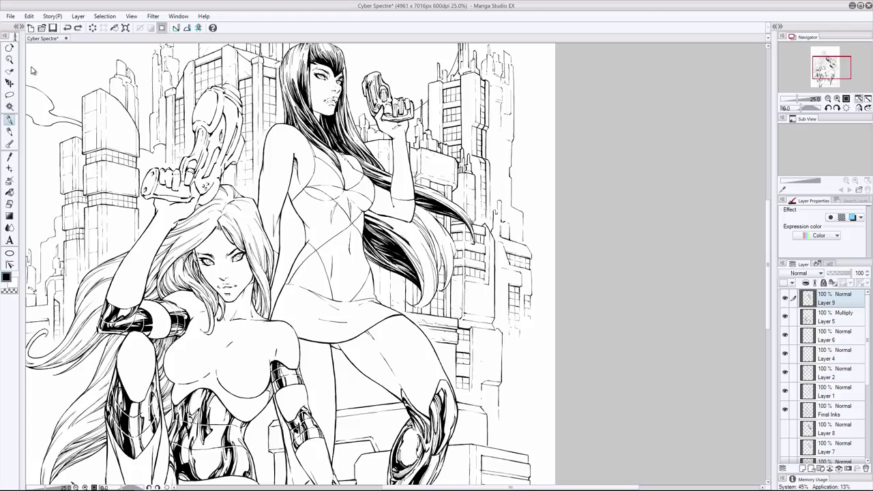
{"action": "left_click_drag", "start_coordinate": [393, 238], "coordinate": [403, 248]}
{"action": "mouse_move", "coordinate": [397, 243]}
{"action": "left_mouse_down"}
{"action": "mouse_move", "coordinate": [423, 278]}
{"action": "mouse_move", "coordinate": [423, 299]}
{"action": "left_mouse_up"}
{"action": "left_click_drag", "start_coordinate": [416, 267], "coordinate": [425, 291]}
{"action": "left_click_drag", "start_coordinate": [418, 278], "coordinate": [426, 288]}
{"action": "key", "text": "ctrl+z"}
{"action": "mouse_move", "coordinate": [393, 236]}
{"action": "left_mouse_down"}
{"action": "mouse_move", "coordinate": [418, 258]}
{"action": "mouse_move", "coordinate": [386, 270]}
{"action": "left_mouse_up"}
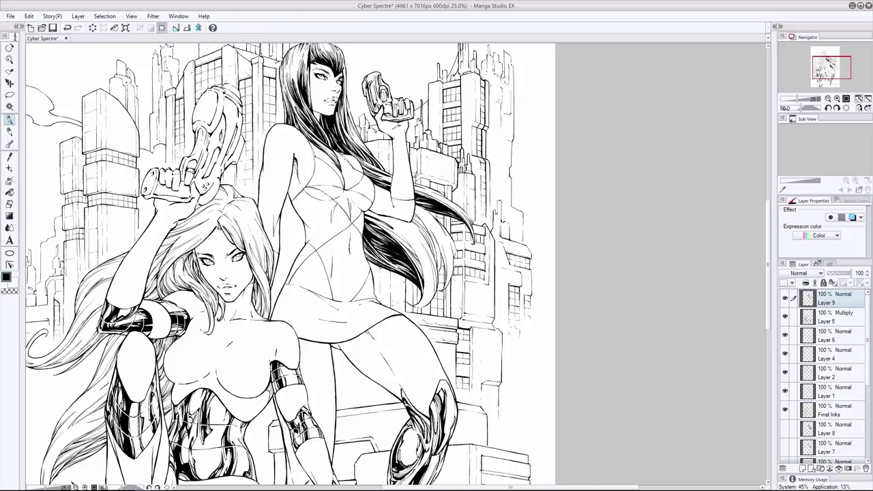
Ink curved black strands below the standing woman's elbow along the upper part of the lower hair mass.
{"action": "mouse_move", "coordinate": [388, 229]}
{"action": "left_mouse_down"}
{"action": "mouse_move", "coordinate": [417, 255]}
{"action": "mouse_move", "coordinate": [425, 298]}
{"action": "mouse_move", "coordinate": [409, 244]}
{"action": "mouse_move", "coordinate": [416, 253]}
{"action": "left_mouse_up"}
{"action": "key", "text": "ctrl+z"}
{"action": "key", "text": "ctrl+z"}
{"action": "key", "text": "ctrl+z"}
{"action": "left_click_drag", "start_coordinate": [406, 247], "coordinate": [418, 258]}
{"action": "key", "text": "ctrl+z"}
{"action": "key", "text": "ctrl+z"}
{"action": "left_click_drag", "start_coordinate": [363, 210], "coordinate": [390, 222]}
{"action": "left_click_drag", "start_coordinate": [383, 216], "coordinate": [413, 235]}
{"action": "key", "text": "ctrl+z"}
{"action": "mouse_move", "coordinate": [388, 217]}
{"action": "left_mouse_down"}
{"action": "mouse_move", "coordinate": [401, 225]}
{"action": "mouse_move", "coordinate": [377, 215]}
{"action": "mouse_move", "coordinate": [377, 224]}
{"action": "left_mouse_up"}
{"action": "key", "text": "ctrl+z"}
{"action": "key", "text": "ctrl+z"}
{"action": "mouse_move", "coordinate": [370, 218]}
{"action": "left_mouse_down"}
{"action": "mouse_move", "coordinate": [405, 238]}
{"action": "mouse_move", "coordinate": [384, 230]}
{"action": "mouse_move", "coordinate": [423, 276]}
{"action": "left_mouse_up"}
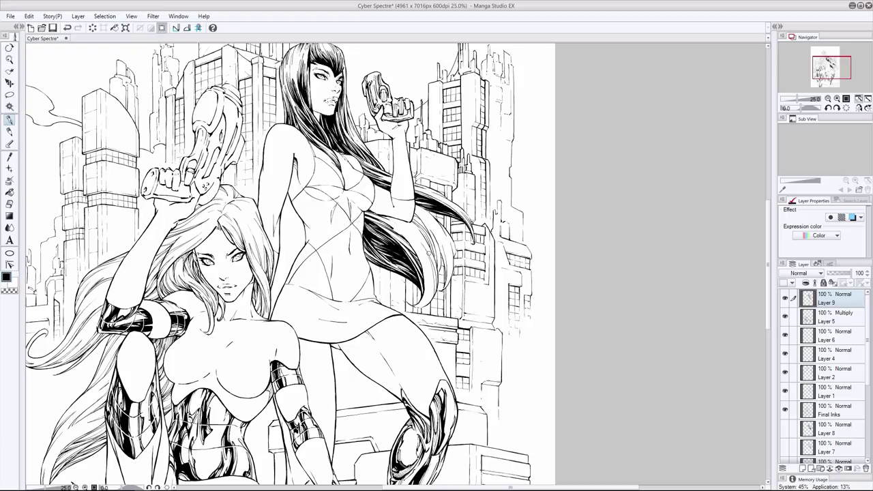
Thicken the black strands running down the outer curve of the lower hair mass to its tip.
{"action": "left_click_drag", "start_coordinate": [419, 246], "coordinate": [428, 304]}
{"action": "key", "text": "ctrl+z"}
{"action": "key", "text": "ctrl+z"}
{"action": "left_click_drag", "start_coordinate": [427, 272], "coordinate": [423, 307]}
{"action": "key", "text": "ctrl+z"}
{"action": "mouse_move", "coordinate": [412, 240]}
{"action": "left_mouse_down"}
{"action": "mouse_move", "coordinate": [405, 248]}
{"action": "mouse_move", "coordinate": [423, 308]}
{"action": "left_mouse_up"}
{"action": "left_click_drag", "start_coordinate": [432, 273], "coordinate": [426, 305]}
{"action": "key", "text": "ctrl+z"}
{"action": "key", "text": "ctrl+z"}
Ink short tapering strands across the upper bend of the outer lower lock and save the illustration.
{"action": "left_click_drag", "start_coordinate": [440, 233], "coordinate": [439, 273]}
{"action": "left_click_drag", "start_coordinate": [426, 217], "coordinate": [412, 229]}
{"action": "mouse_move", "coordinate": [435, 222]}
{"action": "left_mouse_down"}
{"action": "mouse_move", "coordinate": [419, 250]}
{"action": "mouse_move", "coordinate": [433, 266]}
{"action": "mouse_move", "coordinate": [413, 234]}
{"action": "left_mouse_up"}
{"action": "mouse_move", "coordinate": [424, 216]}
{"action": "left_mouse_down"}
{"action": "mouse_move", "coordinate": [395, 252]}
{"action": "mouse_move", "coordinate": [378, 237]}
{"action": "mouse_move", "coordinate": [392, 253]}
{"action": "left_mouse_up"}
{"action": "key", "text": "ctrl+z"}
{"action": "left_click_drag", "start_coordinate": [416, 226], "coordinate": [380, 251]}
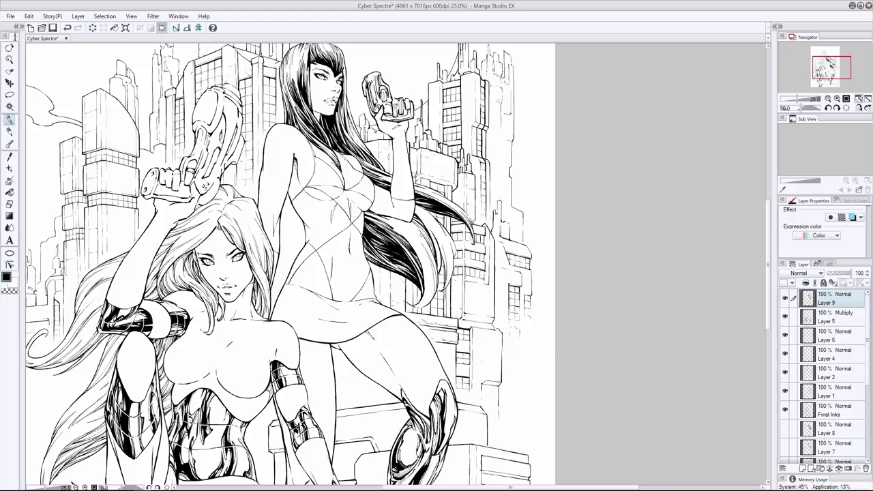
{"action": "left_click_drag", "start_coordinate": [430, 232], "coordinate": [418, 248]}
{"action": "key", "text": "ctrl+z"}
{"action": "key", "text": "ctrl+s"}
Add black shadow strands along the outermost curve of the lower lock, from its bend toward its tip.
{"action": "mouse_move", "coordinate": [413, 216]}
{"action": "left_mouse_down"}
{"action": "mouse_move", "coordinate": [388, 236]}
{"action": "mouse_move", "coordinate": [410, 245]}
{"action": "left_mouse_up"}
{"action": "mouse_move", "coordinate": [434, 241]}
{"action": "left_mouse_down"}
{"action": "mouse_move", "coordinate": [421, 267]}
{"action": "mouse_move", "coordinate": [433, 293]}
{"action": "mouse_move", "coordinate": [426, 263]}
{"action": "left_mouse_up"}
{"action": "key", "text": "ctrl+z"}
{"action": "key", "text": "ctrl+z"}
{"action": "key", "text": "ctrl+z"}
{"action": "left_click_drag", "start_coordinate": [440, 254], "coordinate": [429, 292]}
{"action": "mouse_move", "coordinate": [431, 231]}
{"action": "left_mouse_down"}
{"action": "mouse_move", "coordinate": [413, 253]}
{"action": "mouse_move", "coordinate": [425, 256]}
{"action": "left_mouse_up"}
{"action": "key", "text": "ctrl+z"}
{"action": "left_click_drag", "start_coordinate": [420, 217], "coordinate": [413, 225]}
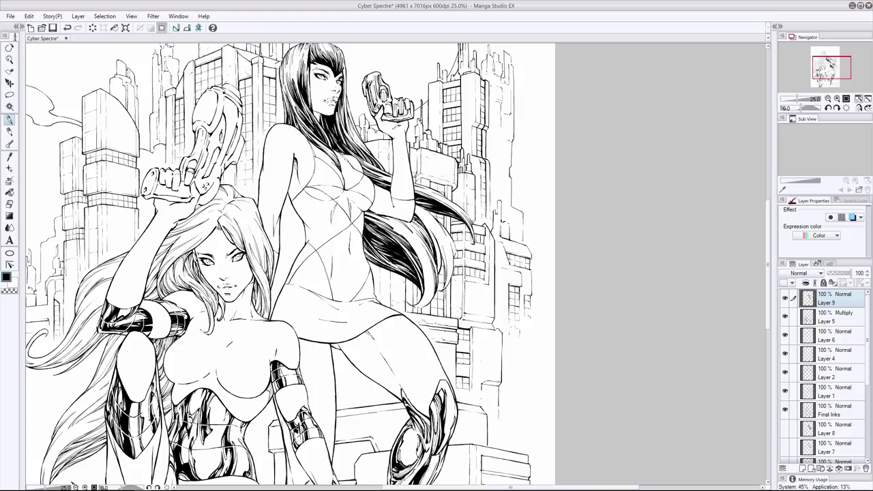
Ink short black strands near the tip of the standing woman's lower lock, working in a horizontally mirrored view.
{"action": "mouse_move", "coordinate": [431, 263]}
{"action": "left_mouse_down"}
{"action": "mouse_move", "coordinate": [420, 280]}
{"action": "mouse_move", "coordinate": [423, 307]}
{"action": "left_mouse_up"}
{"action": "key", "text": "ctrl+z"}
{"action": "left_click", "coordinate": [858, 99]}
{"action": "key", "text": "ctrl+z"}
{"action": "mouse_move", "coordinate": [364, 281]}
{"action": "left_mouse_down"}
{"action": "mouse_move", "coordinate": [360, 304]}
{"action": "mouse_move", "coordinate": [360, 292]}
{"action": "left_mouse_up"}
{"action": "left_click_drag", "start_coordinate": [367, 285], "coordinate": [360, 307]}
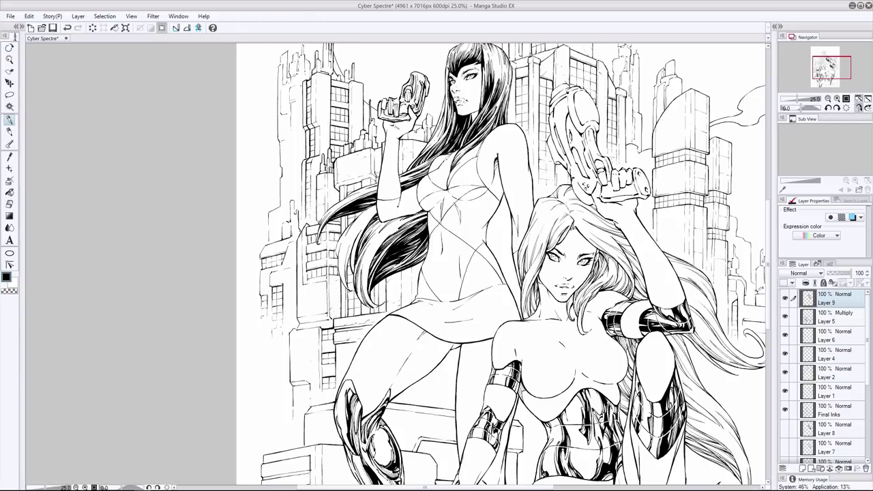
{"action": "key", "text": "ctrl+z"}
{"action": "left_click_drag", "start_coordinate": [362, 273], "coordinate": [360, 302]}
{"action": "left_click", "coordinate": [858, 108]}
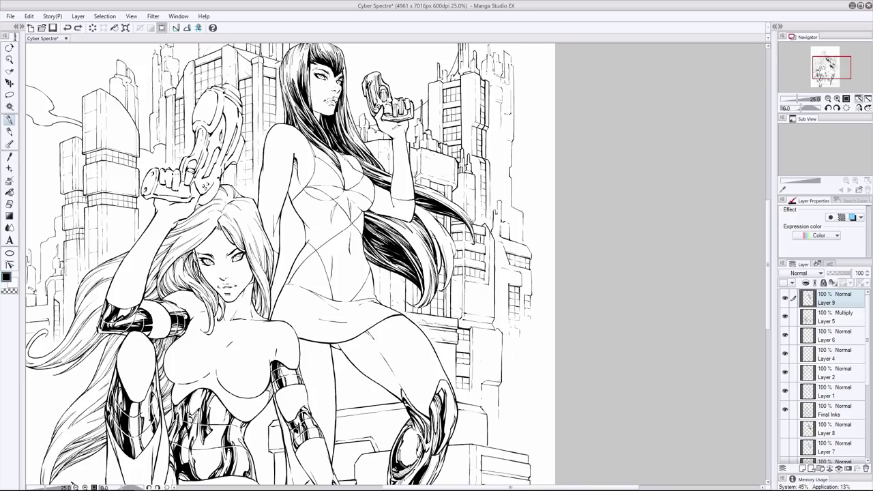
Add long thin black strands through the middle of the lower hair mass and near the end of the upper flowing lock.
{"action": "scroll", "coordinate": [409, 266], "scroll_direction": "right", "scroll_amount": 2}
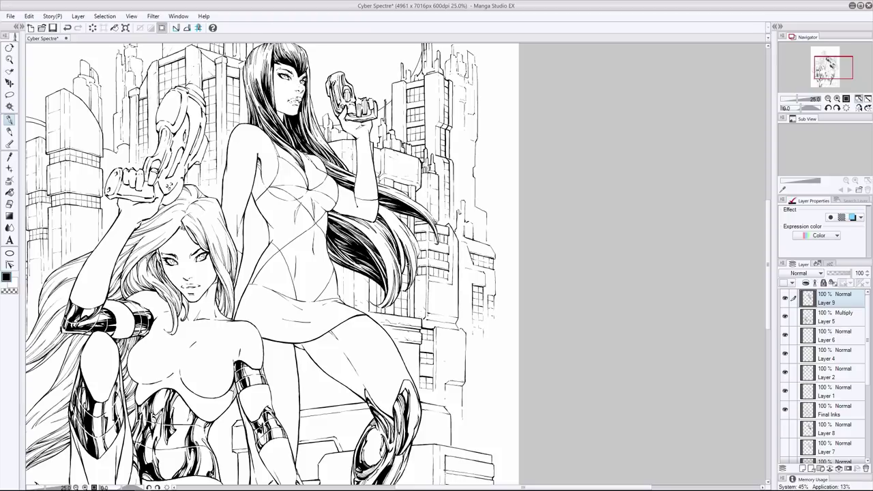
{"action": "left_click_drag", "start_coordinate": [379, 254], "coordinate": [383, 269]}
{"action": "left_click_drag", "start_coordinate": [383, 217], "coordinate": [401, 266]}
{"action": "mouse_move", "coordinate": [388, 212]}
{"action": "left_mouse_down"}
{"action": "mouse_move", "coordinate": [419, 258]}
{"action": "mouse_move", "coordinate": [398, 219]}
{"action": "mouse_move", "coordinate": [419, 257]}
{"action": "mouse_move", "coordinate": [417, 277]}
{"action": "mouse_move", "coordinate": [387, 310]}
{"action": "left_mouse_up"}
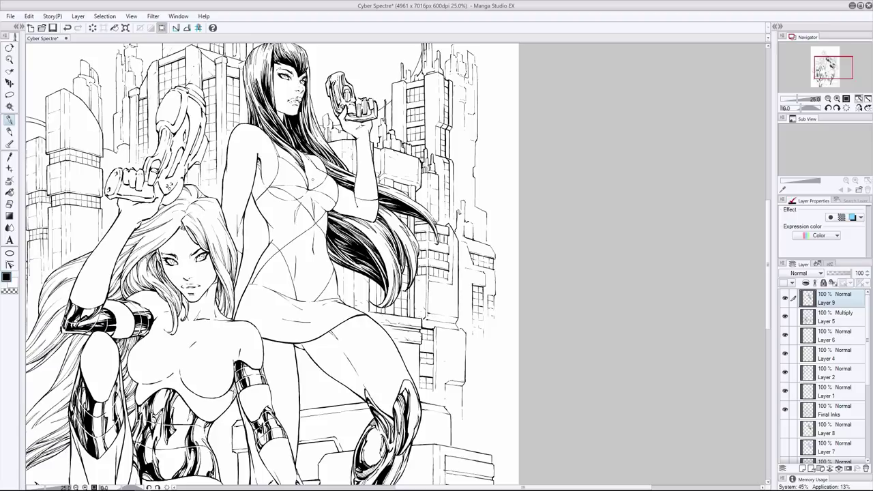
{"action": "left_click_drag", "start_coordinate": [426, 210], "coordinate": [437, 227]}
Refine the tip and outer curve of the lower hair mass with fine pen strands.
{"action": "scroll", "coordinate": [273, 260], "scroll_direction": "up", "scroll_amount": 2}
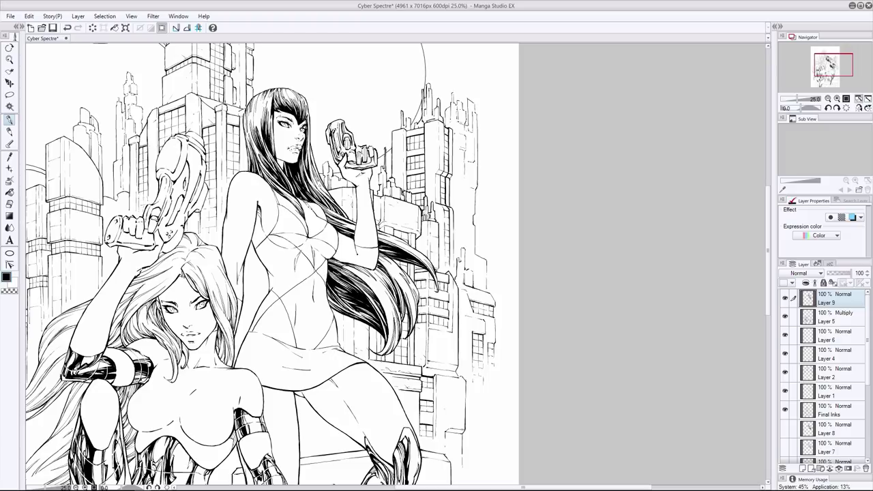
{"action": "left_click_drag", "start_coordinate": [270, 51], "coordinate": [398, 50]}
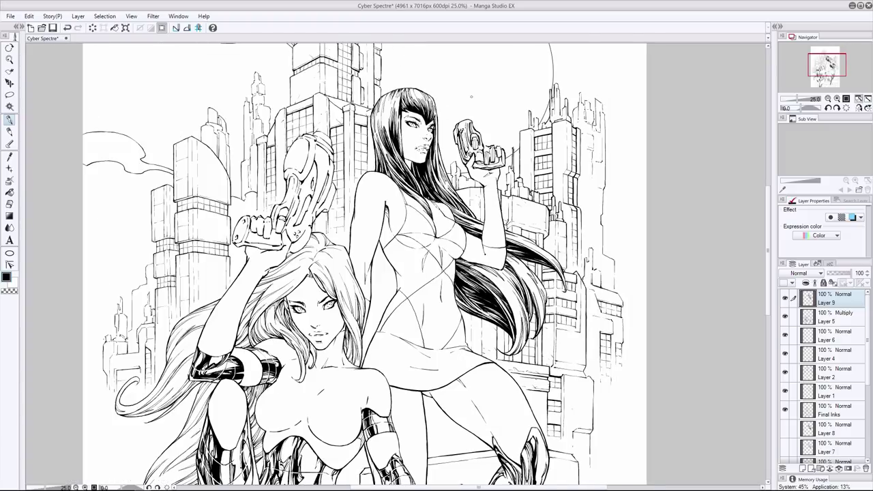
{"action": "key", "text": "e"}
{"action": "key", "text": "p"}
{"action": "key", "text": "e"}
{"action": "key", "text": "p"}
{"action": "key", "text": "ctrl+z"}
{"action": "left_click_drag", "start_coordinate": [506, 346], "coordinate": [516, 354]}
{"action": "left_click_drag", "start_coordinate": [534, 288], "coordinate": [543, 323]}
{"action": "key", "text": "ctrl+z"}
{"action": "left_click_drag", "start_coordinate": [538, 293], "coordinate": [544, 317]}
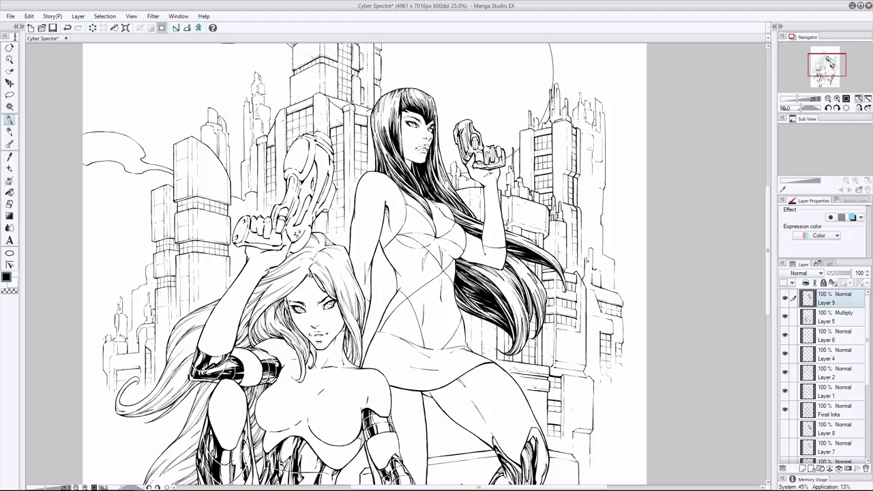
Touch up the strands below the standing woman's elbow and clean her hair contour at the crown with the eraser.
{"action": "mouse_move", "coordinate": [471, 266]}
{"action": "left_mouse_down"}
{"action": "mouse_move", "coordinate": [497, 282]}
{"action": "mouse_move", "coordinate": [478, 270]}
{"action": "mouse_move", "coordinate": [488, 275]}
{"action": "left_mouse_up"}
{"action": "key", "text": "ctrl+z"}
{"action": "key", "text": "ctrl+z"}
{"action": "left_click_drag", "start_coordinate": [512, 263], "coordinate": [531, 270]}
{"action": "key", "text": "e"}
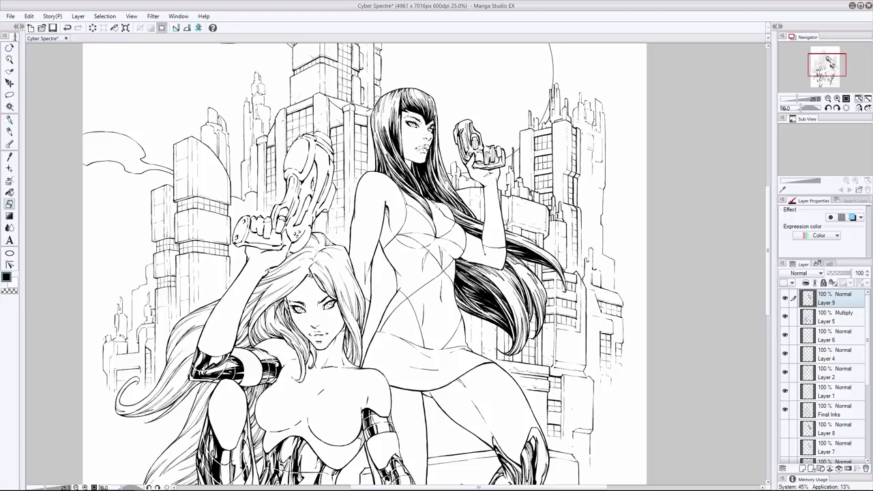
{"action": "key", "text": "ctrl+z"}
{"action": "left_click_drag", "start_coordinate": [411, 88], "coordinate": [382, 97]}
{"action": "key", "text": "p"}
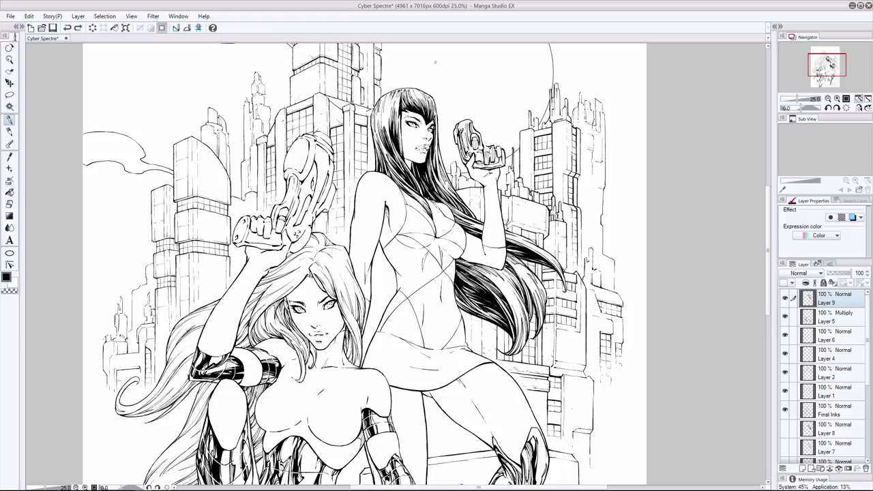
Create a new layer above the hair inks on Layer 9 and save the illustration.
{"action": "left_click_drag", "start_coordinate": [485, 208], "coordinate": [482, 234]}
{"action": "scroll", "coordinate": [364, 264], "scroll_direction": "down", "scroll_amount": 2}
{"action": "scroll", "coordinate": [365, 264], "scroll_direction": "down", "scroll_amount": 1}
{"action": "key", "text": "ctrl+shift+n"}
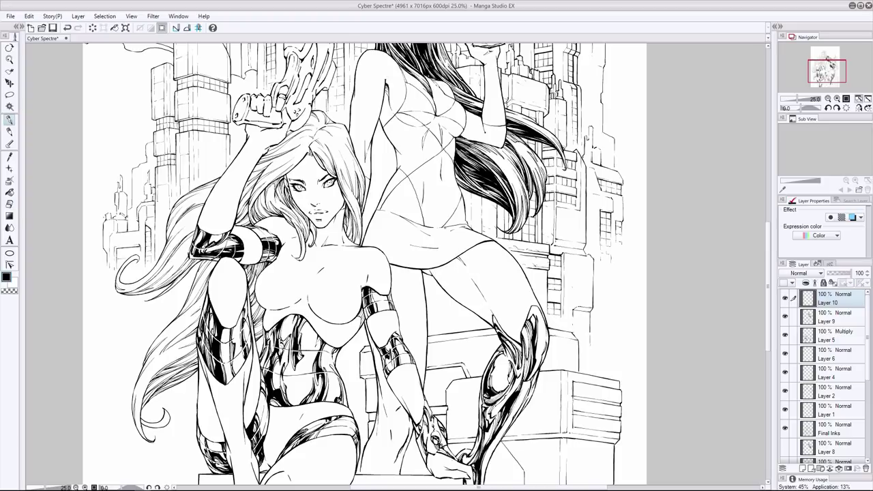
{"action": "left_click_drag", "start_coordinate": [458, 304], "coordinate": [480, 316]}
{"action": "scroll", "coordinate": [364, 265], "scroll_direction": "down", "scroll_amount": 5}
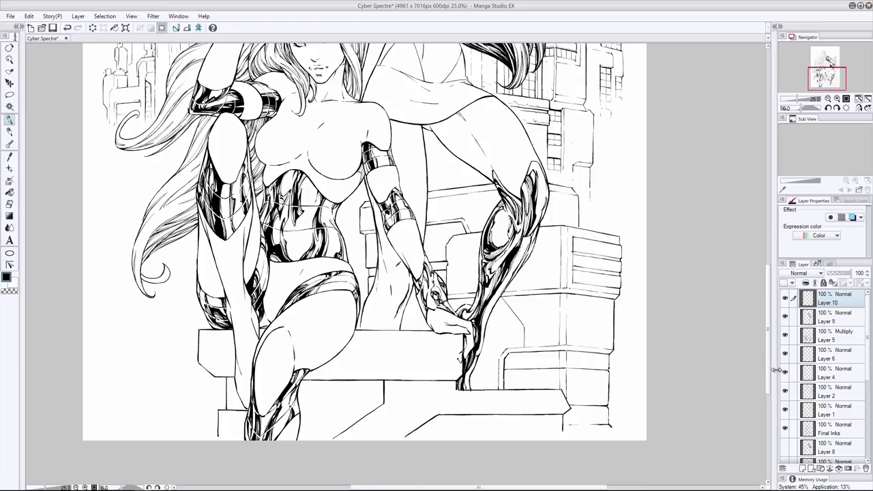
{"action": "key", "text": "ctrl+s"}
{"action": "scroll", "coordinate": [364, 264], "scroll_direction": "up", "scroll_amount": 8}
{"action": "scroll", "coordinate": [364, 265], "scroll_direction": "down", "scroll_amount": 1}
{"action": "key", "text": "alt+bracketleft"}
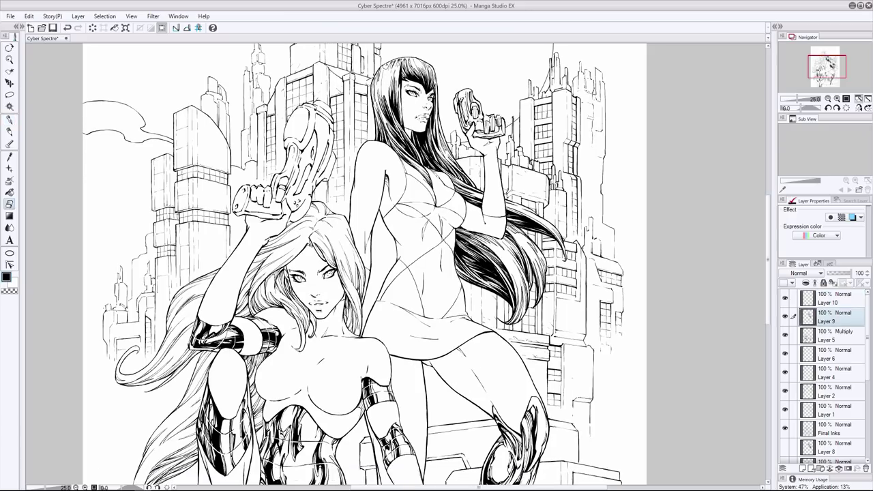
{"action": "key", "text": "i"}
{"action": "scroll", "coordinate": [364, 264], "scroll_direction": "down", "scroll_amount": 5}
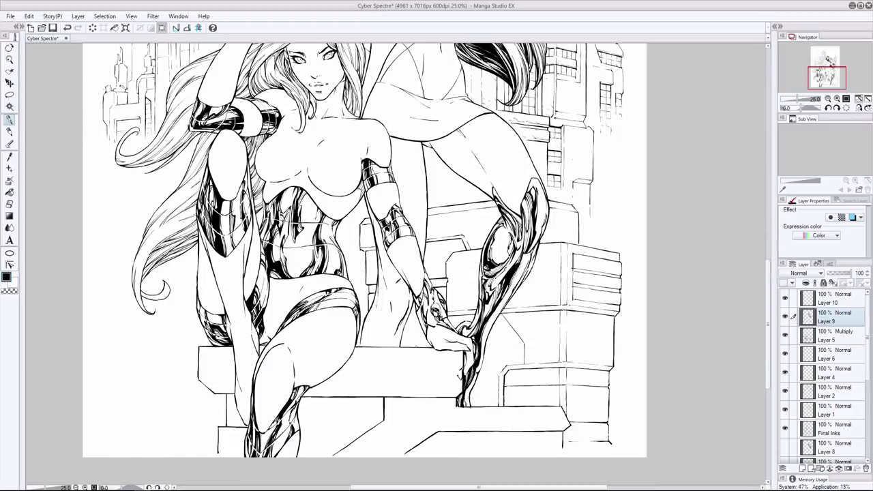
{"action": "key", "text": "ctrl+z"}
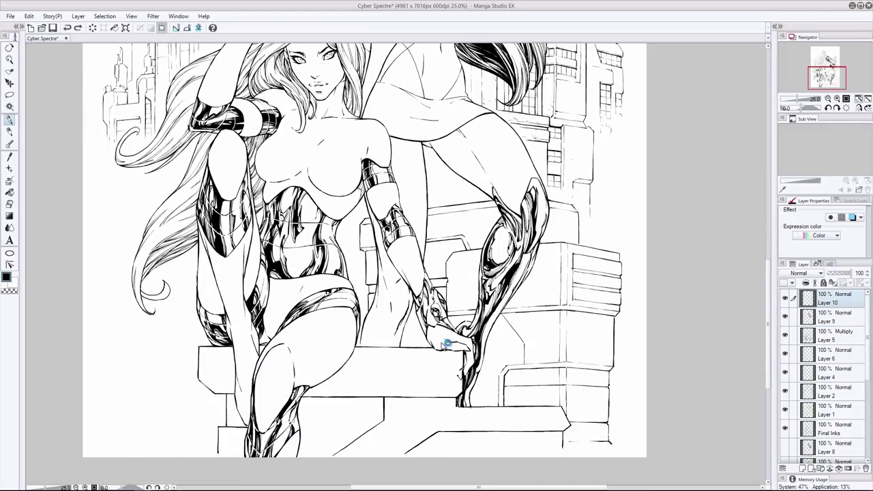
Thicken the lower contour of the stone ledge beneath the crouching woman.
{"action": "mouse_move", "coordinate": [446, 343]}
{"action": "left_mouse_down"}
{"action": "mouse_move", "coordinate": [404, 354]}
{"action": "mouse_move", "coordinate": [361, 347]}
{"action": "left_mouse_up"}
{"action": "key", "text": "ctrl+z"}
{"action": "scroll", "coordinate": [770, 316], "scroll_direction": "down", "scroll_amount": 1}
{"action": "left_click_drag", "start_coordinate": [461, 352], "coordinate": [225, 351]}
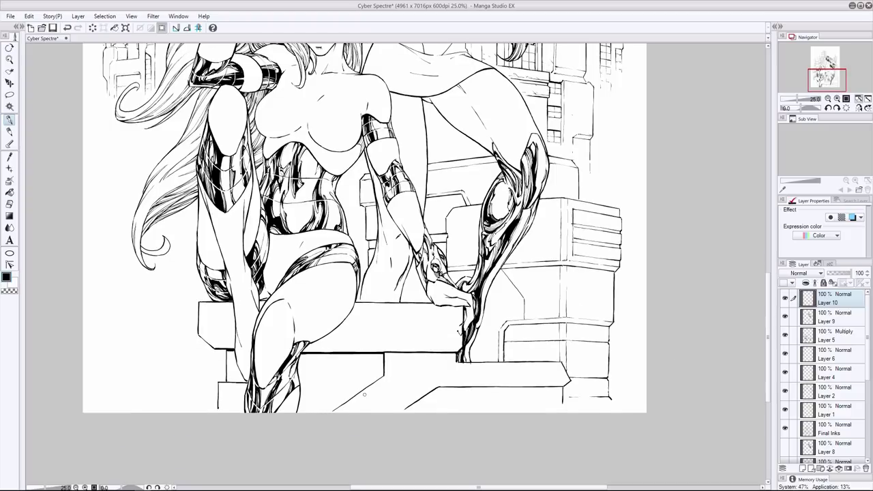
{"action": "key", "text": "ctrl+z"}
{"action": "key", "text": "ctrl+z"}
Identify which layers hold the ledge's line work and hide Layer 6, keeping the topmost layer active.
{"action": "left_click", "coordinate": [428, 306], "text": "ctrl+shift"}
{"action": "left_click", "coordinate": [429, 305], "text": "ctrl+shift"}
{"action": "left_click", "coordinate": [428, 305], "text": "ctrl+shift"}
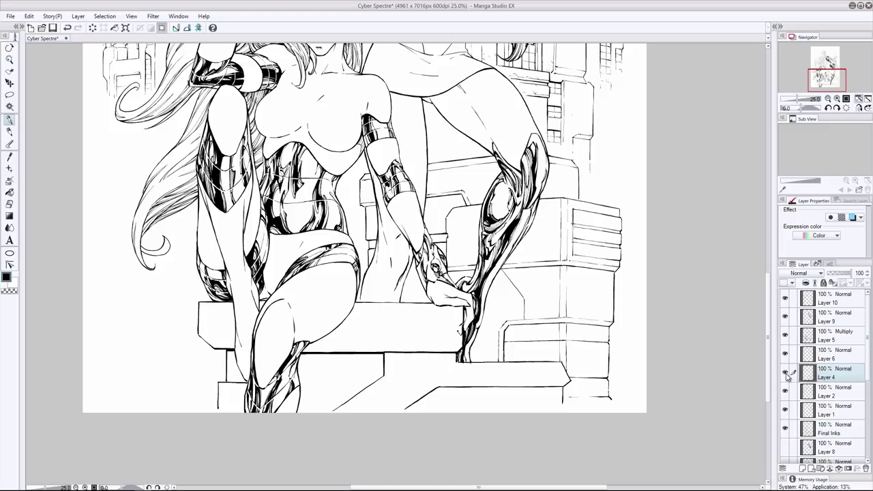
{"action": "left_click", "coordinate": [428, 306], "text": "ctrl+shift"}
{"action": "left_click", "coordinate": [428, 305], "text": "ctrl+shift"}
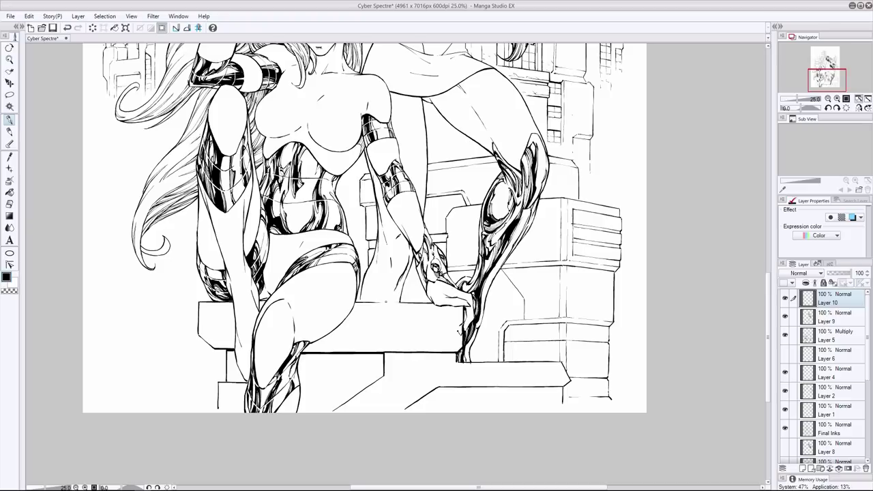
{"action": "scroll", "coordinate": [385, 301], "scroll_direction": "up", "scroll_amount": 1}
{"action": "scroll", "coordinate": [385, 301], "scroll_direction": "down", "scroll_amount": 1}
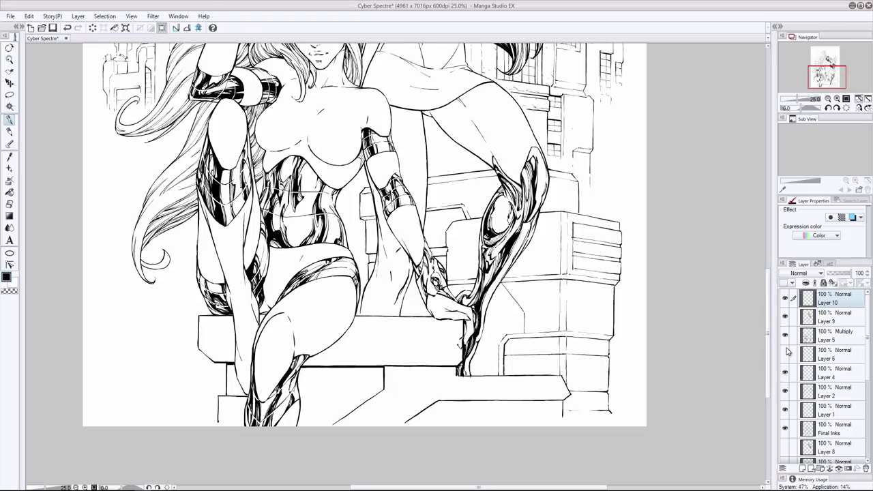
Thicken the contours of the lower ledge, including its diagonal edge and pointed end.
{"action": "mouse_move", "coordinate": [563, 400]}
{"action": "left_mouse_down"}
{"action": "mouse_move", "coordinate": [452, 400]}
{"action": "mouse_move", "coordinate": [404, 424]}
{"action": "left_mouse_up"}
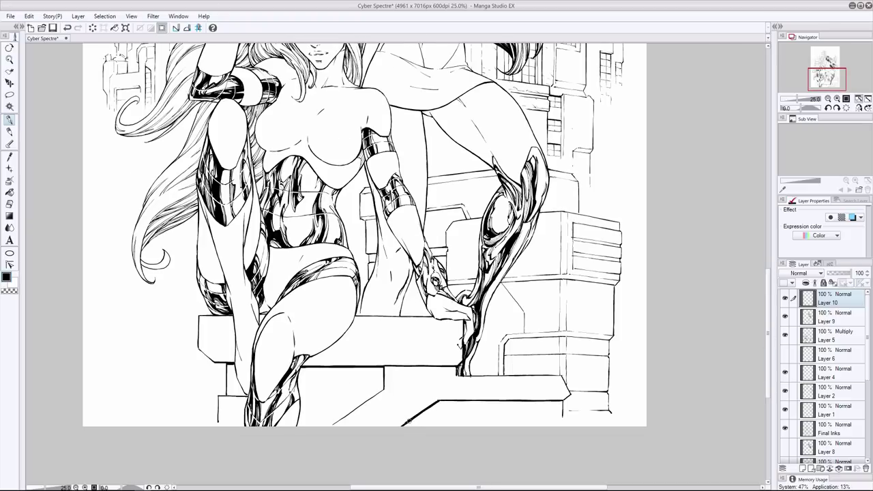
{"action": "left_click_drag", "start_coordinate": [516, 375], "coordinate": [463, 375]}
{"action": "left_click_drag", "start_coordinate": [568, 386], "coordinate": [566, 400]}
{"action": "mouse_move", "coordinate": [768, 328]}
{"action": "left_mouse_down"}
{"action": "mouse_move", "coordinate": [772, 217]}
{"action": "mouse_move", "coordinate": [770, 324]}
{"action": "left_mouse_up"}
Select Layer 5 and ink rough texture lines along the lower ledge's edge and its diagonal section.
{"action": "left_click", "coordinate": [799, 337]}
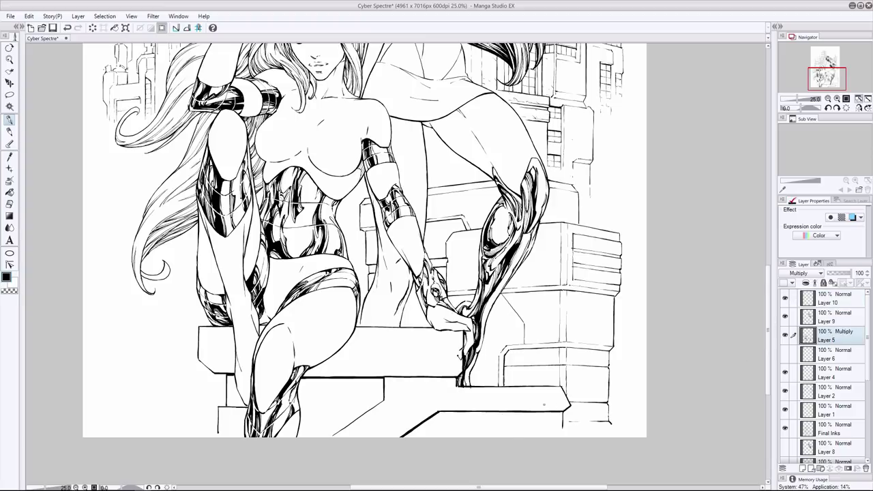
{"action": "left_click_drag", "start_coordinate": [562, 407], "coordinate": [443, 407]}
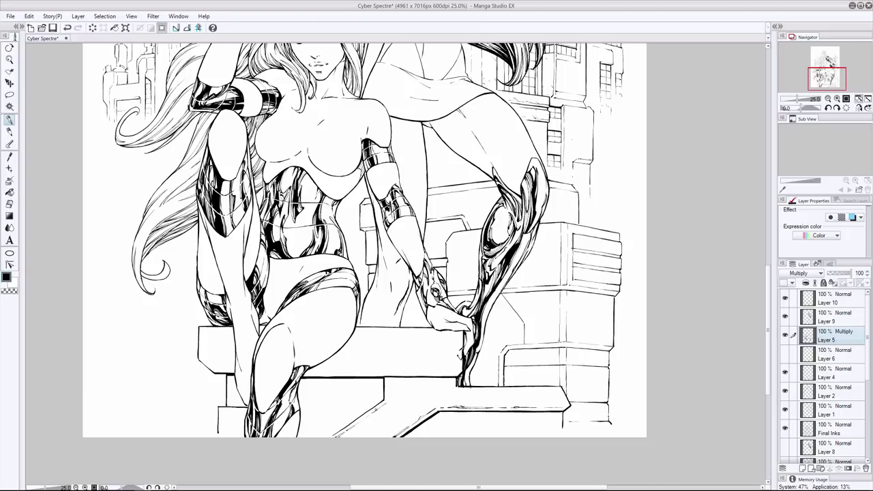
{"action": "left_click_drag", "start_coordinate": [566, 409], "coordinate": [508, 410]}
{"action": "key", "text": "ctrl+z"}
{"action": "key", "text": "ctrl+z"}
{"action": "mouse_move", "coordinate": [566, 408]}
{"action": "left_mouse_down"}
{"action": "mouse_move", "coordinate": [439, 409]}
{"action": "mouse_move", "coordinate": [401, 437]}
{"action": "left_mouse_up"}
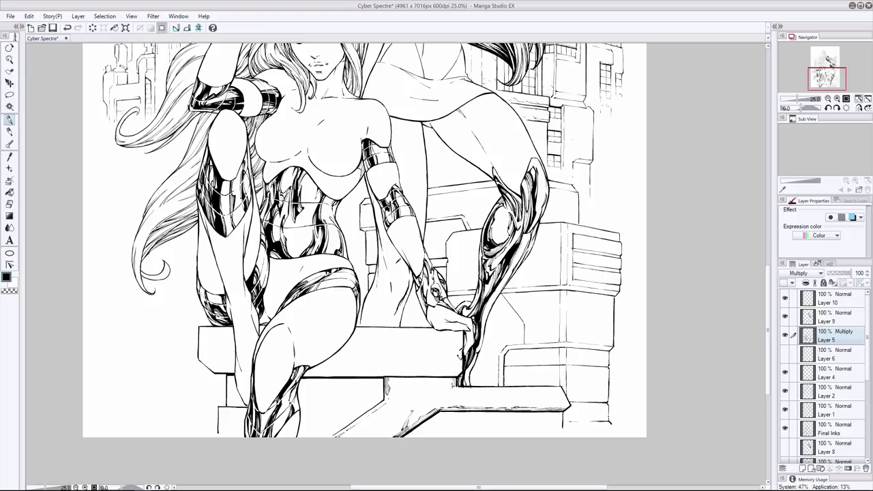
{"action": "key", "text": "ctrl+z"}
{"action": "mouse_move", "coordinate": [363, 405]}
{"action": "left_mouse_down"}
{"action": "mouse_move", "coordinate": [300, 407]}
{"action": "mouse_move", "coordinate": [312, 437]}
{"action": "left_mouse_up"}
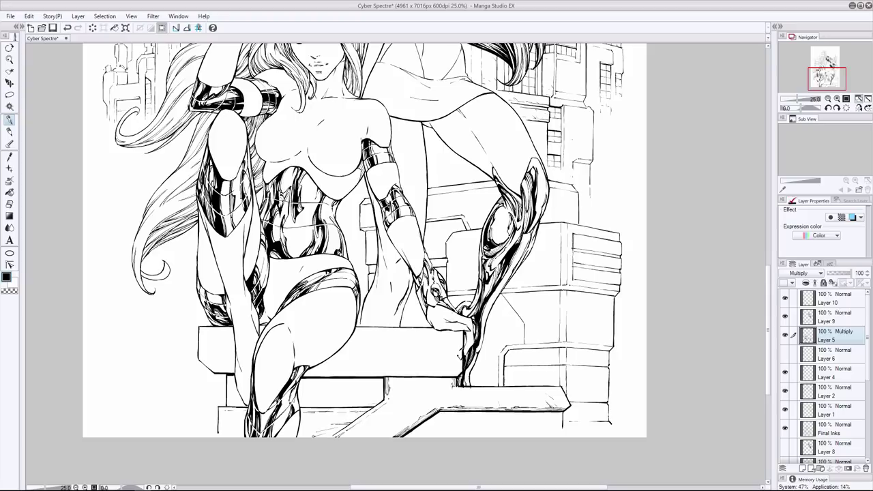
{"action": "key", "text": "ctrl+z"}
{"action": "key", "text": "ctrl+z"}
{"action": "left_click_drag", "start_coordinate": [390, 421], "coordinate": [373, 433]}
{"action": "key", "text": "ctrl+z"}
{"action": "key", "text": "ctrl+y"}
{"action": "key", "text": "ctrl+z"}
{"action": "key", "text": "ctrl+z"}
Ink a heavy black line along the recessed bar below the stone ledge, beside the crouching woman's shin.
{"action": "mouse_move", "coordinate": [364, 379]}
{"action": "left_mouse_down"}
{"action": "mouse_move", "coordinate": [363, 389]}
{"action": "mouse_move", "coordinate": [304, 387]}
{"action": "left_mouse_up"}
{"action": "key", "text": "e"}
{"action": "key", "text": "p"}
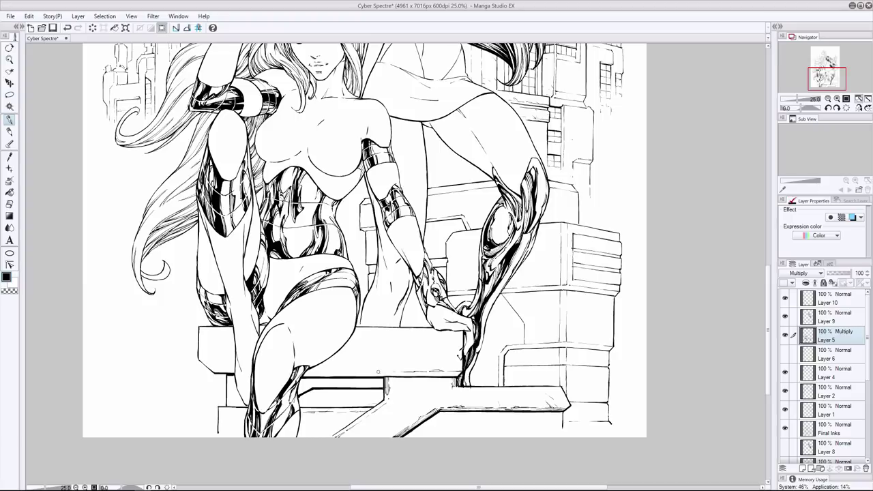
Add broken texture lines along the bottom edge of the upper stone ledge, including its far end behind the crouching woman's leg.
{"action": "left_click_drag", "start_coordinate": [377, 372], "coordinate": [303, 372]}
{"action": "mouse_move", "coordinate": [431, 374]}
{"action": "left_mouse_down"}
{"action": "mouse_move", "coordinate": [461, 374]}
{"action": "mouse_move", "coordinate": [302, 375]}
{"action": "left_mouse_up"}
{"action": "mouse_move", "coordinate": [439, 374]}
{"action": "left_mouse_down"}
{"action": "mouse_move", "coordinate": [461, 373]}
{"action": "mouse_move", "coordinate": [300, 376]}
{"action": "mouse_move", "coordinate": [322, 375]}
{"action": "left_mouse_up"}
{"action": "key", "text": "ctrl+z"}
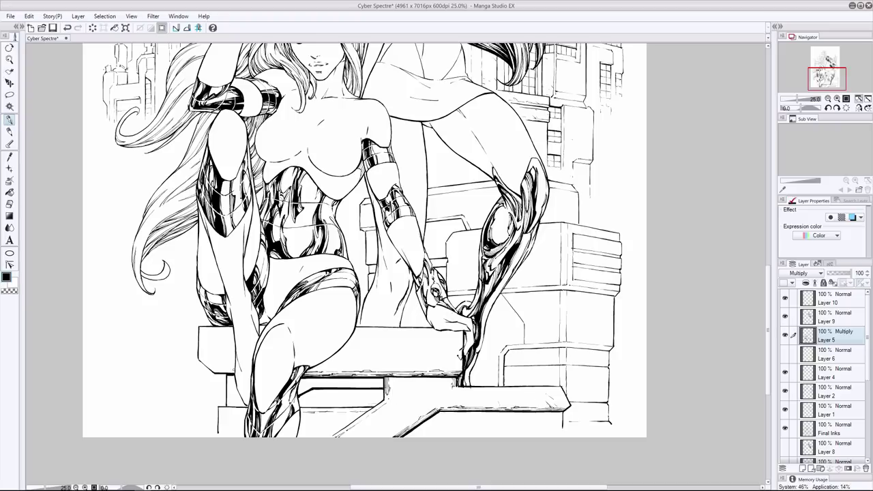
{"action": "left_click_drag", "start_coordinate": [234, 368], "coordinate": [213, 374]}
{"action": "mouse_move", "coordinate": [490, 320]}
{"action": "left_mouse_down"}
{"action": "mouse_move", "coordinate": [480, 386]}
{"action": "mouse_move", "coordinate": [472, 386]}
{"action": "left_mouse_up"}
{"action": "key", "text": "ctrl+z"}
{"action": "key", "text": "ctrl+z"}
{"action": "left_click_drag", "start_coordinate": [361, 386], "coordinate": [307, 387]}
{"action": "mouse_move", "coordinate": [383, 380]}
{"action": "left_mouse_down"}
{"action": "mouse_move", "coordinate": [363, 382]}
{"action": "mouse_move", "coordinate": [352, 401]}
{"action": "mouse_move", "coordinate": [318, 389]}
{"action": "left_mouse_up"}
{"action": "key", "text": "ctrl+z"}
{"action": "key", "text": "ctrl+z"}
{"action": "key", "text": "ctrl+z"}
{"action": "left_click", "coordinate": [304, 401]}
{"action": "key", "text": "ctrl+z"}
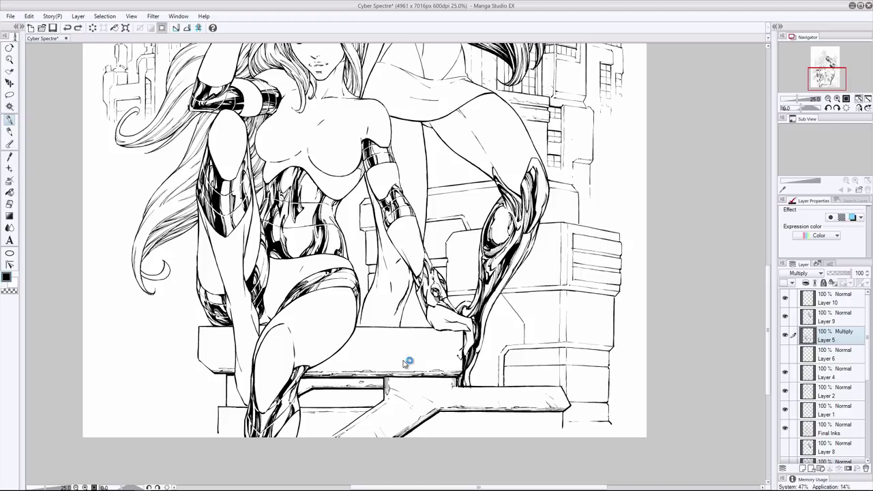
Shade the strip directly beneath the upper ledge with rough black marks.
{"action": "key", "text": "ctrl+y"}
{"action": "left_click_drag", "start_coordinate": [454, 379], "coordinate": [302, 385]}
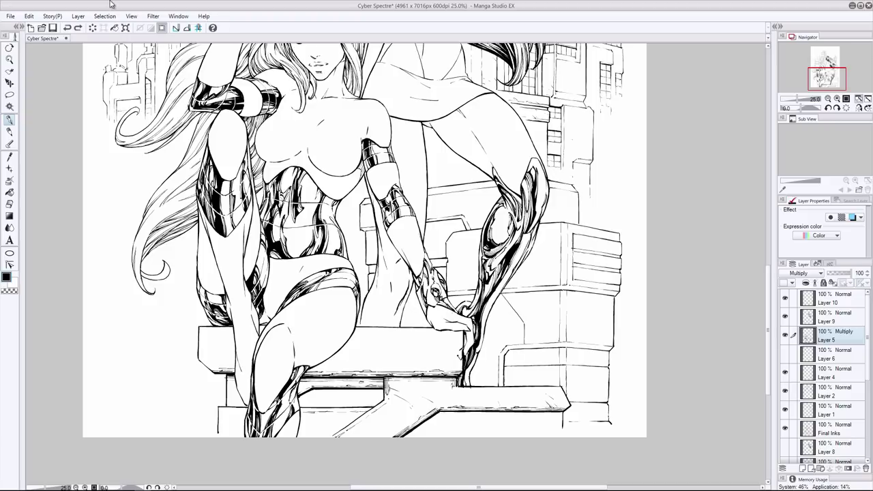
{"action": "left_click_drag", "start_coordinate": [384, 391], "coordinate": [311, 391]}
{"action": "key", "text": "ctrl+z"}
{"action": "key", "text": "ctrl+z"}
{"action": "left_click_drag", "start_coordinate": [383, 390], "coordinate": [309, 392]}
{"action": "key", "text": "ctrl+z"}
{"action": "key", "text": "ctrl+z"}
{"action": "left_click_drag", "start_coordinate": [385, 391], "coordinate": [311, 390]}
{"action": "left_click_drag", "start_coordinate": [367, 392], "coordinate": [305, 393]}
{"action": "key", "text": "ctrl+z"}
{"action": "key", "text": "ctrl+z"}
{"action": "left_click_drag", "start_coordinate": [382, 401], "coordinate": [311, 392]}
{"action": "key", "text": "ctrl+z"}
{"action": "key", "text": "ctrl+z"}
Ink worn texture lines along the top edge, end and front face of the upper stone ledge.
{"action": "left_click_drag", "start_coordinate": [453, 330], "coordinate": [395, 331]}
{"action": "left_click_drag", "start_coordinate": [495, 339], "coordinate": [548, 315]}
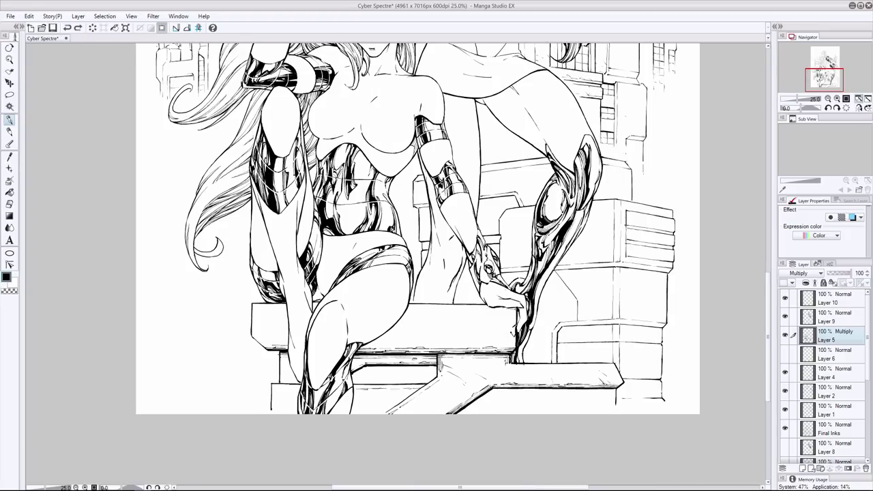
{"action": "left_click_drag", "start_coordinate": [517, 309], "coordinate": [408, 308]}
{"action": "mouse_move", "coordinate": [258, 306]}
{"action": "left_mouse_down"}
{"action": "mouse_move", "coordinate": [257, 331]}
{"action": "mouse_move", "coordinate": [268, 346]}
{"action": "left_mouse_up"}
{"action": "key", "text": "ctrl+z"}
{"action": "key", "text": "ctrl+z"}
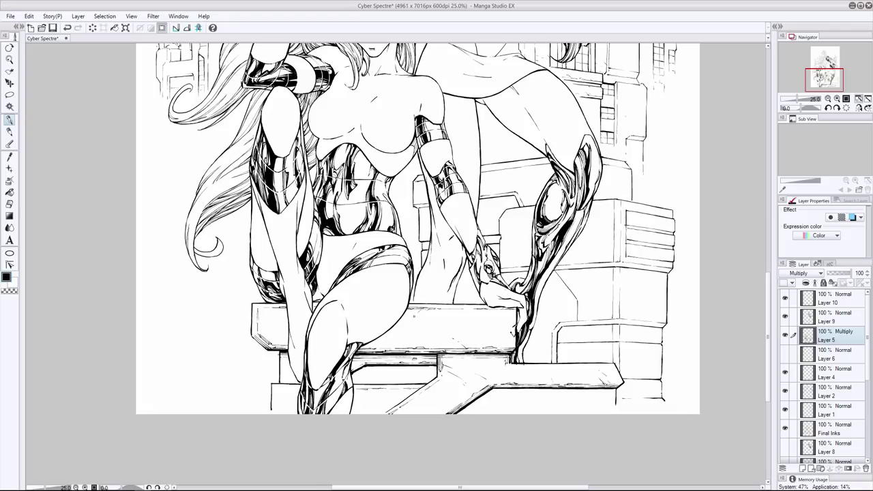
{"action": "key", "text": "ctrl+z"}
{"action": "left_click_drag", "start_coordinate": [402, 331], "coordinate": [392, 345]}
Ink narrow black shadow shapes along the barrel of the crouching woman's raised gun.
{"action": "scroll", "coordinate": [417, 228], "scroll_direction": "up", "scroll_amount": 5}
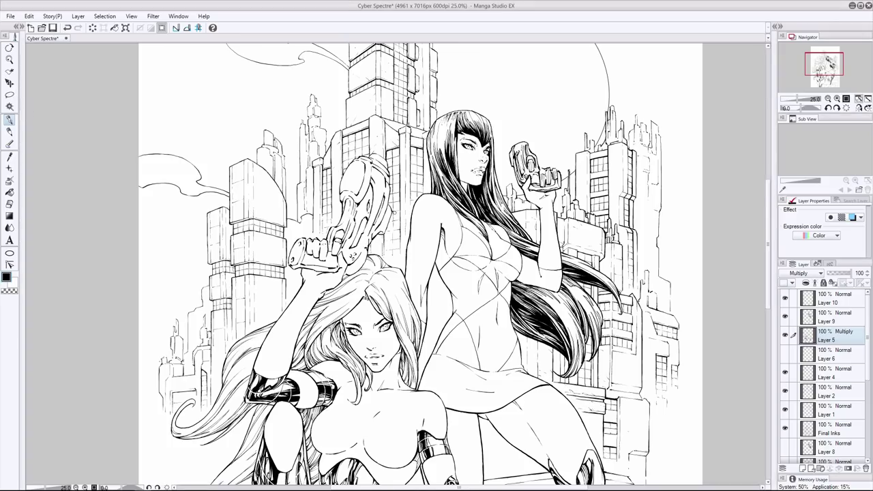
{"action": "scroll", "coordinate": [368, 121], "scroll_direction": "down", "scroll_amount": 3}
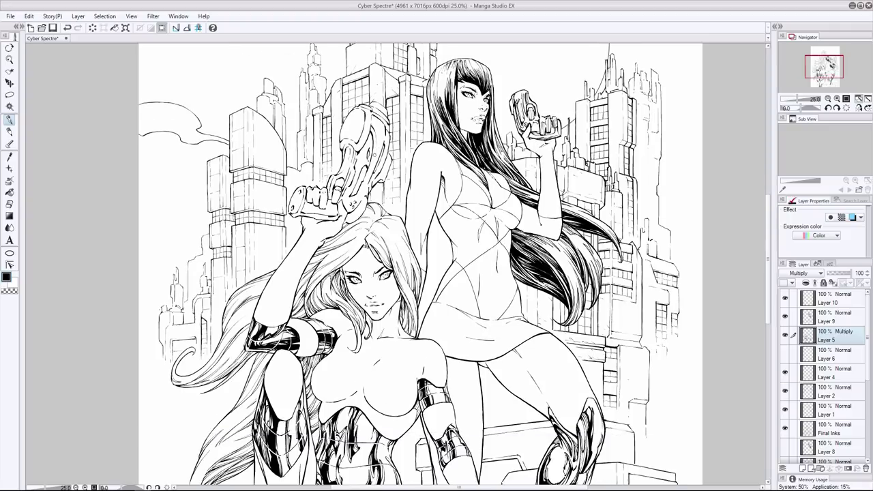
{"action": "left_click_drag", "start_coordinate": [365, 179], "coordinate": [361, 191]}
{"action": "left_click_drag", "start_coordinate": [362, 151], "coordinate": [357, 171]}
{"action": "left_click_drag", "start_coordinate": [380, 126], "coordinate": [370, 170]}
{"action": "mouse_move", "coordinate": [368, 140]}
{"action": "left_mouse_down"}
{"action": "mouse_move", "coordinate": [356, 168]}
{"action": "mouse_move", "coordinate": [362, 184]}
{"action": "left_mouse_up"}
Compare the gun with and without its last shadow stroke by repeatedly undoing and redoing it.
{"action": "key", "text": "ctrl+z"}
{"action": "key", "text": "ctrl+y"}
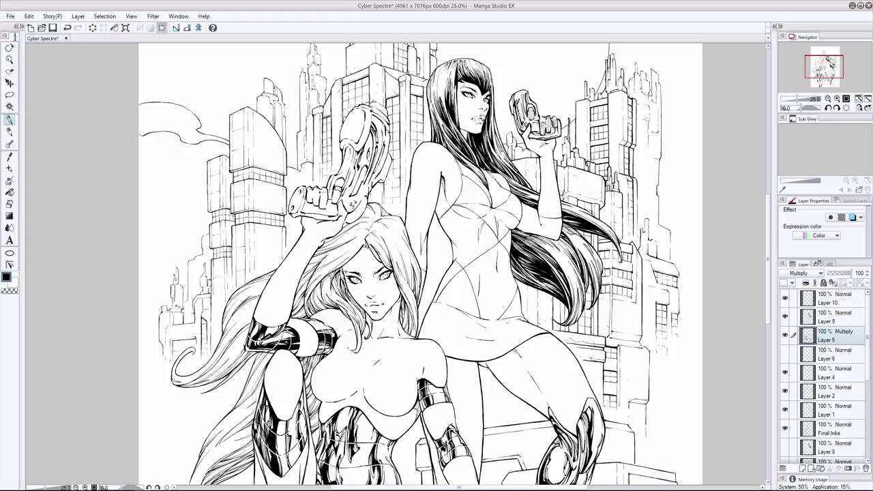
{"action": "key", "text": "ctrl+z"}
{"action": "key", "text": "ctrl+y"}
{"action": "key", "text": "ctrl+z"}
{"action": "key", "text": "ctrl+y"}
{"action": "key", "text": "ctrl+z"}
{"action": "key", "text": "ctrl+y"}
{"action": "key", "text": "ctrl+z"}
{"action": "key", "text": "ctrl+y"}
{"action": "key", "text": "ctrl+z"}
{"action": "key", "text": "ctrl+y"}
Ink black reflection shapes on the rounded upper shell of the crouching woman's gun, undoing unwanted strokes.
{"action": "mouse_move", "coordinate": [356, 119]}
{"action": "left_mouse_down"}
{"action": "mouse_move", "coordinate": [354, 137]}
{"action": "mouse_move", "coordinate": [360, 113]}
{"action": "mouse_move", "coordinate": [345, 139]}
{"action": "mouse_move", "coordinate": [360, 140]}
{"action": "mouse_move", "coordinate": [343, 139]}
{"action": "left_mouse_up"}
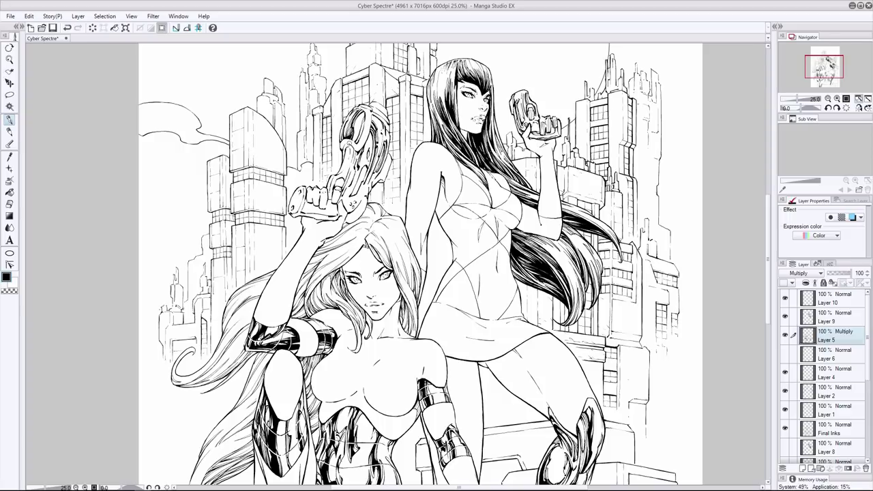
{"action": "left_click_drag", "start_coordinate": [348, 139], "coordinate": [339, 147]}
{"action": "left_click_drag", "start_coordinate": [361, 111], "coordinate": [345, 147]}
{"action": "key", "text": "ctrl+z"}
{"action": "mouse_move", "coordinate": [356, 134]}
{"action": "left_mouse_down"}
{"action": "mouse_move", "coordinate": [345, 146]}
{"action": "mouse_move", "coordinate": [361, 150]}
{"action": "mouse_move", "coordinate": [364, 141]}
{"action": "mouse_move", "coordinate": [360, 148]}
{"action": "left_mouse_up"}
{"action": "key", "text": "ctrl+z"}
{"action": "key", "text": "ctrl+z"}
{"action": "key", "text": "ctrl+z"}
{"action": "key", "text": "ctrl+z"}
{"action": "key", "text": "ctrl+z"}
{"action": "key", "text": "ctrl+z"}
Add glossy black shadows down the gun's body from the rounded shell toward the grip.
{"action": "left_click_drag", "start_coordinate": [368, 110], "coordinate": [344, 178]}
{"action": "key", "text": "ctrl+z"}
{"action": "mouse_move", "coordinate": [348, 143]}
{"action": "left_mouse_down"}
{"action": "mouse_move", "coordinate": [340, 175]}
{"action": "mouse_move", "coordinate": [348, 186]}
{"action": "left_mouse_up"}
{"action": "left_click_drag", "start_coordinate": [357, 149], "coordinate": [348, 185]}
{"action": "key", "text": "ctrl+z"}
{"action": "left_click_drag", "start_coordinate": [368, 162], "coordinate": [353, 194]}
{"action": "left_click_drag", "start_coordinate": [370, 146], "coordinate": [359, 169]}
{"action": "key", "text": "ctrl+z"}
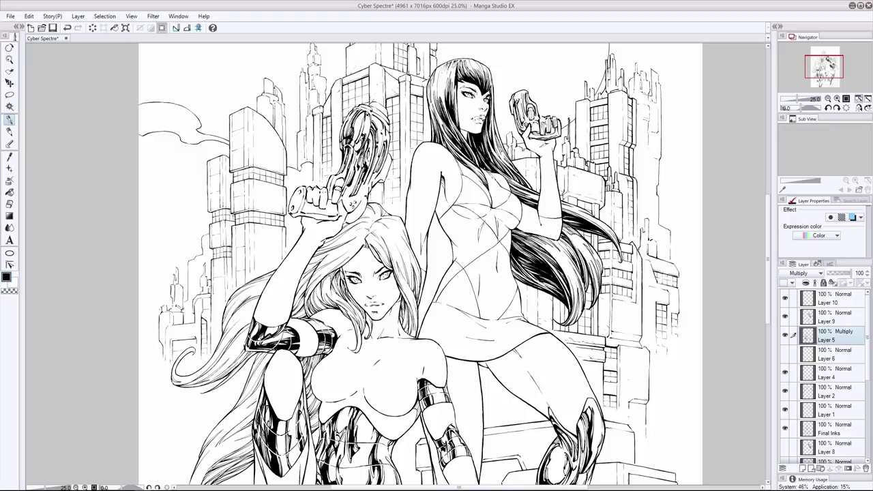
Ink narrow glossy shadow shapes down the barrel and outer edge of the crouching woman's raised gun, undoing unwanted strokes.
{"action": "key", "text": "ctrl+z"}
{"action": "left_click_drag", "start_coordinate": [368, 139], "coordinate": [360, 171]}
{"action": "key", "text": "ctrl+z"}
{"action": "left_click_drag", "start_coordinate": [367, 141], "coordinate": [345, 187]}
{"action": "key", "text": "ctrl+z"}
{"action": "mouse_move", "coordinate": [389, 159]}
{"action": "left_mouse_down"}
{"action": "mouse_move", "coordinate": [381, 178]}
{"action": "mouse_move", "coordinate": [386, 166]}
{"action": "mouse_move", "coordinate": [375, 172]}
{"action": "left_mouse_up"}
{"action": "key", "text": "ctrl+z"}
{"action": "key", "text": "ctrl+z"}
{"action": "key", "text": "ctrl+z"}
{"action": "key", "text": "ctrl+z"}
Refine the black shadow strokes on the lower gun body above her wrist, undoing the unwanted ones.
{"action": "left_click_drag", "start_coordinate": [361, 202], "coordinate": [348, 222]}
{"action": "key", "text": "ctrl+z"}
{"action": "key", "text": "ctrl+z"}
{"action": "key", "text": "ctrl+z"}
{"action": "key", "text": "ctrl+z"}
{"action": "key", "text": "ctrl+z"}
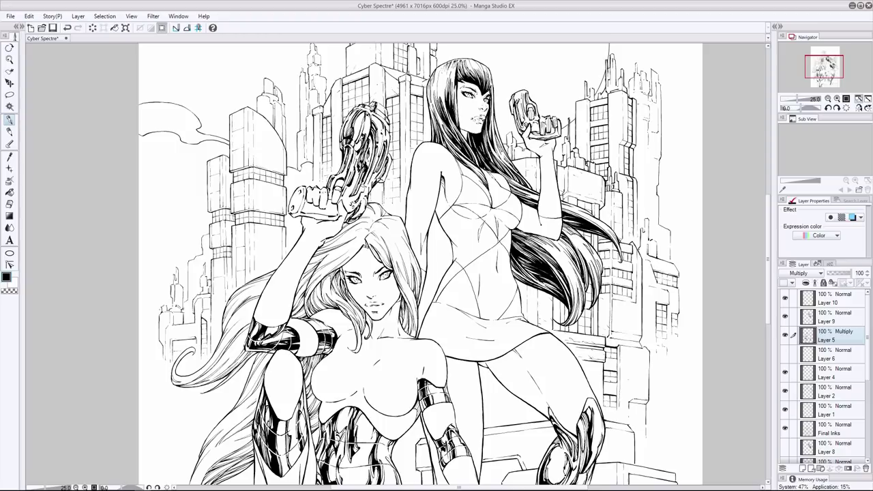
Compare the last ink stroke around the fingers on the gun's grip by repeatedly undoing and redoing it.
{"action": "key", "text": "ctrl+z"}
{"action": "key", "text": "ctrl+y"}
{"action": "key", "text": "ctrl+z"}
{"action": "key", "text": "ctrl+y"}
{"action": "key", "text": "ctrl+z"}
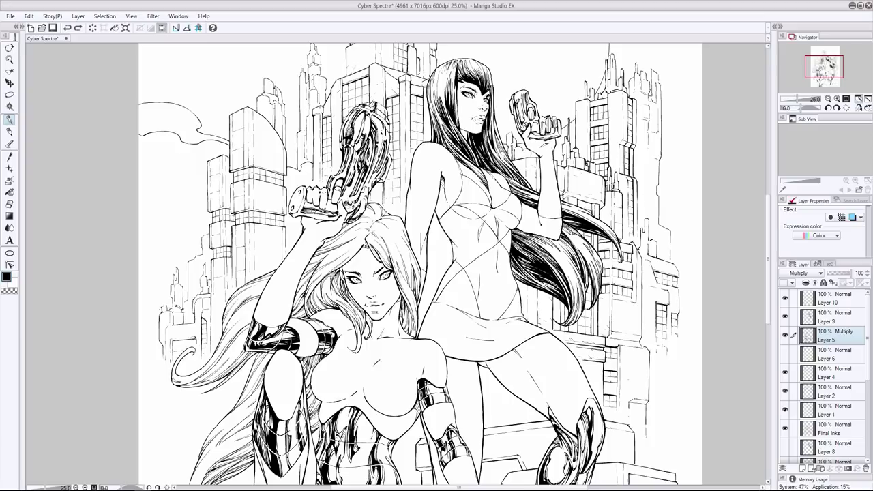
Ink black shadows on the rear of the gun's grip, checking the strokes by undoing and redoing them.
{"action": "key", "text": "ctrl+y"}
{"action": "key", "text": "ctrl+z"}
{"action": "key", "text": "ctrl+y"}
{"action": "key", "text": "ctrl+z"}
{"action": "key", "text": "ctrl+y"}
{"action": "key", "text": "ctrl+z"}
{"action": "key", "text": "ctrl+y"}
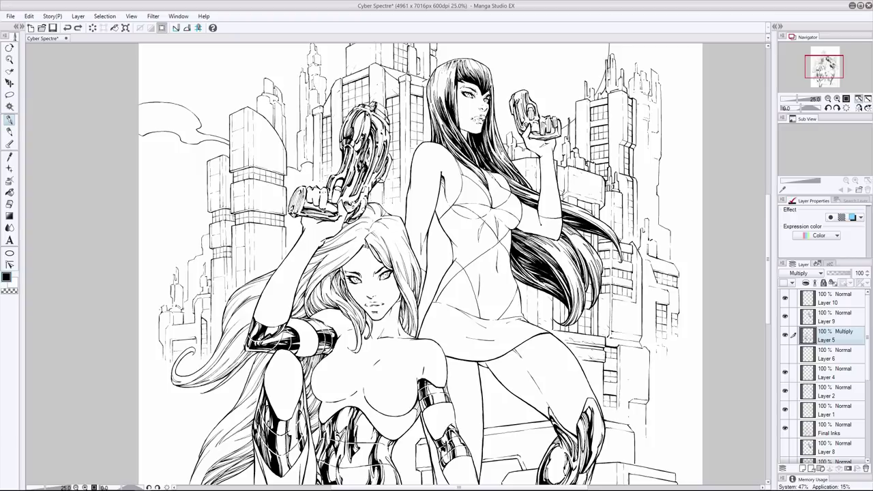
{"action": "key", "text": "ctrl+z"}
{"action": "key", "text": "ctrl+y"}
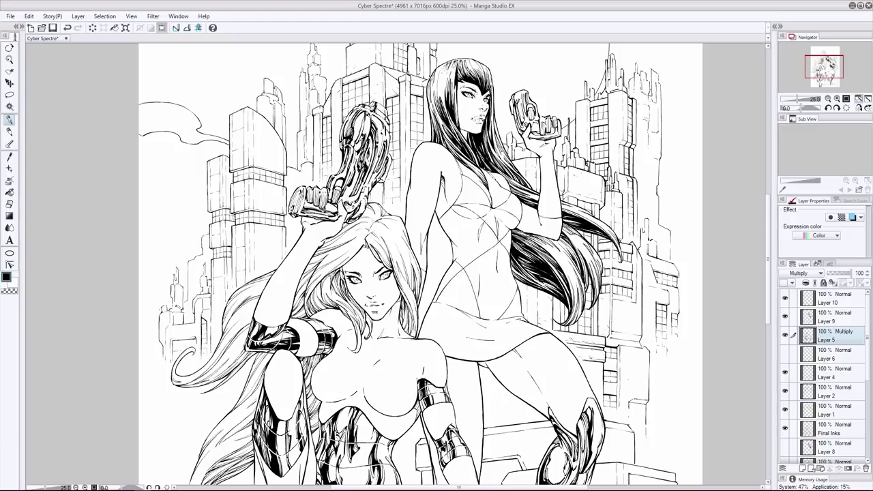
Add shadow strokes along the underside and back edge of the gun's grip, undoing a trial stroke on the barrel.
{"action": "left_click_drag", "start_coordinate": [303, 219], "coordinate": [316, 222]}
{"action": "key", "text": "ctrl+z"}
{"action": "key", "text": "ctrl+y"}
{"action": "mouse_move", "coordinate": [377, 102]}
{"action": "left_mouse_down"}
{"action": "mouse_move", "coordinate": [386, 111]}
{"action": "mouse_move", "coordinate": [385, 176]}
{"action": "left_mouse_up"}
{"action": "key", "text": "ctrl+z"}
{"action": "left_click_drag", "start_coordinate": [291, 197], "coordinate": [289, 212]}
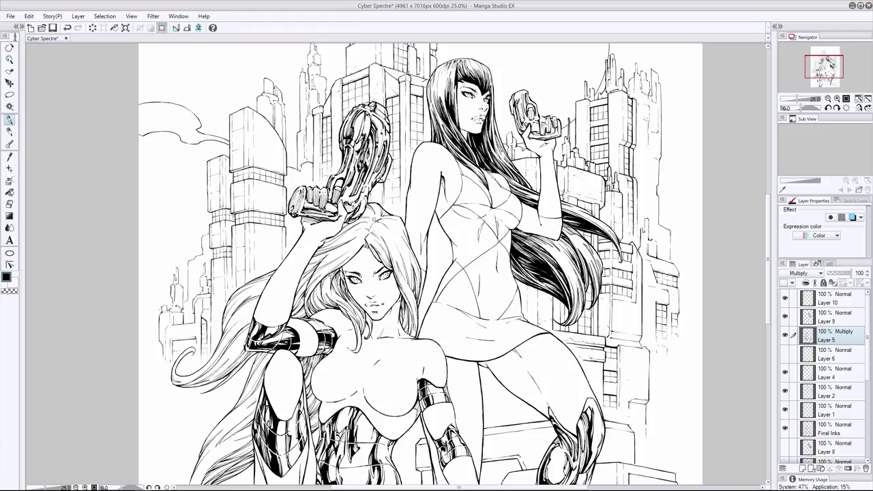
On Layer 10, ink fine contour strokes on the crouching woman's hand and wrist beneath the gun, undoing unwanted ones.
{"action": "scroll", "coordinate": [398, 219], "scroll_direction": "down", "scroll_amount": 2}
{"action": "scroll", "coordinate": [409, 263], "scroll_direction": "down", "scroll_amount": 1}
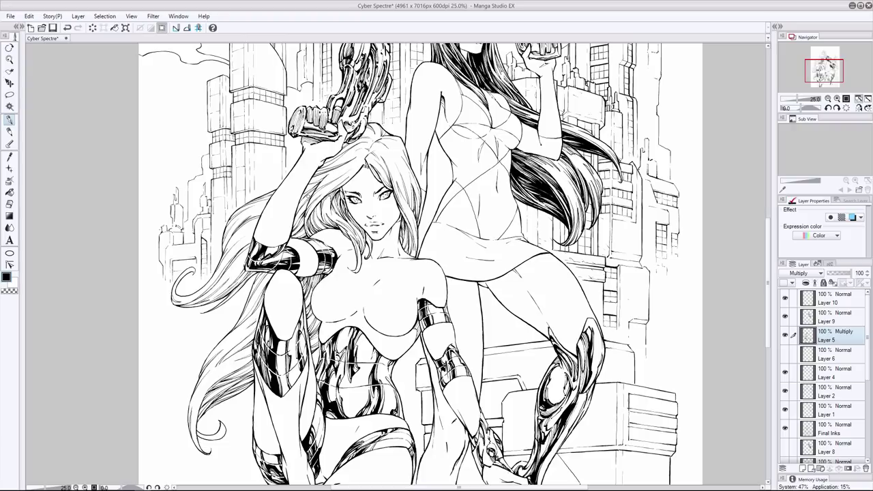
{"action": "left_click", "coordinate": [835, 298]}
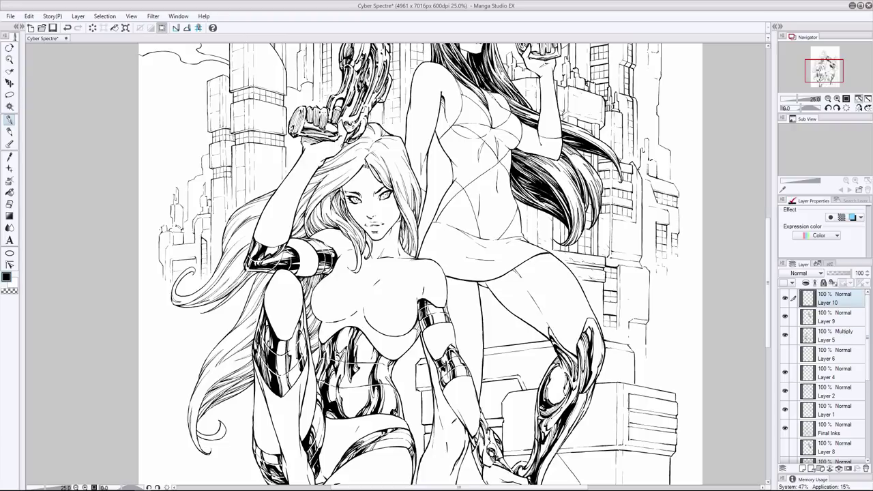
{"action": "left_click_drag", "start_coordinate": [329, 141], "coordinate": [316, 147]}
{"action": "key", "text": "ctrl+z"}
{"action": "left_click_drag", "start_coordinate": [340, 117], "coordinate": [339, 135]}
{"action": "left_click_drag", "start_coordinate": [353, 95], "coordinate": [357, 99]}
{"action": "key", "text": "ctrl+z"}
{"action": "left_click_drag", "start_coordinate": [318, 157], "coordinate": [317, 154]}
{"action": "key", "text": "ctrl+z"}
{"action": "scroll", "coordinate": [409, 263], "scroll_direction": "up", "scroll_amount": 4}
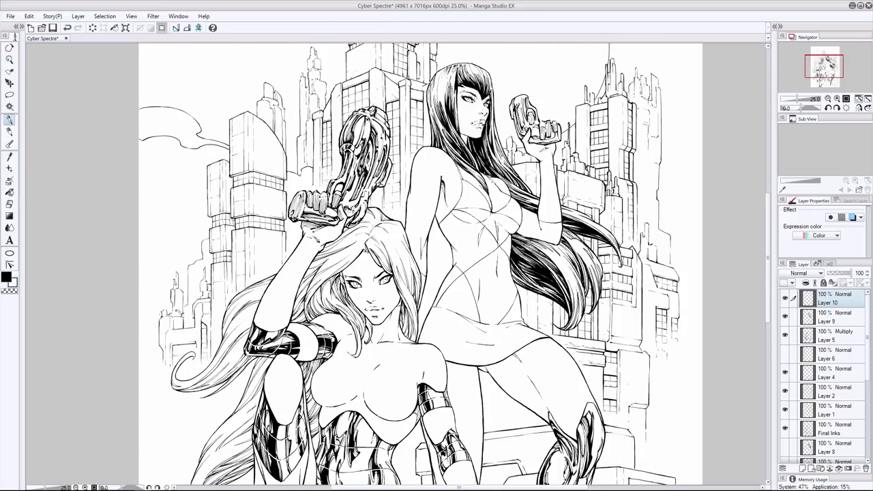
{"action": "key", "text": "ctrl+z"}
{"action": "scroll", "coordinate": [774, 259], "scroll_direction": "down", "scroll_amount": 2}
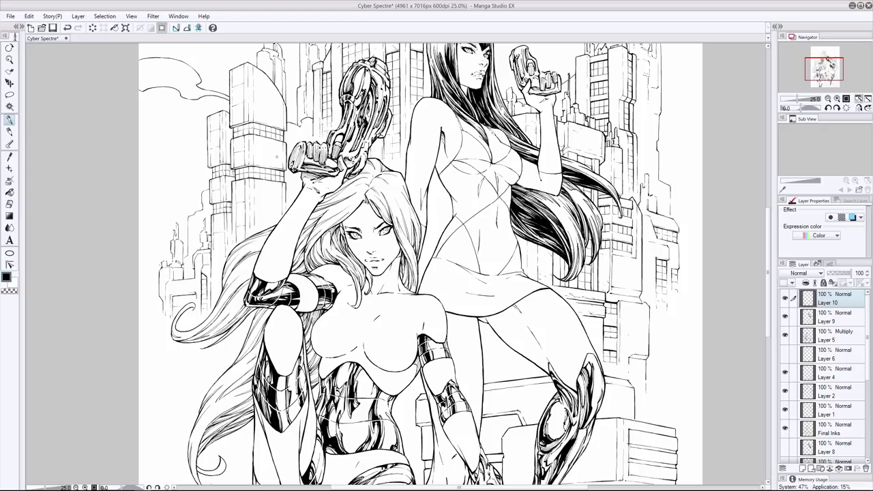
Touch up the fine lines on the gun hand with pen and eraser, comparing the last stroke with and without it.
{"action": "key", "text": "ctrl+z"}
{"action": "key", "text": "ctrl+y"}
{"action": "key", "text": "ctrl+z"}
{"action": "key", "text": "ctrl+y"}
{"action": "key", "text": "e"}
{"action": "key", "text": "p"}
{"action": "key", "text": "ctrl+z"}
Refine the fine lines on the crouching woman's face and upper body with pen and eraser, comparing and undoing strokes.
{"action": "scroll", "coordinate": [758, 244], "scroll_direction": "down", "scroll_amount": 3}
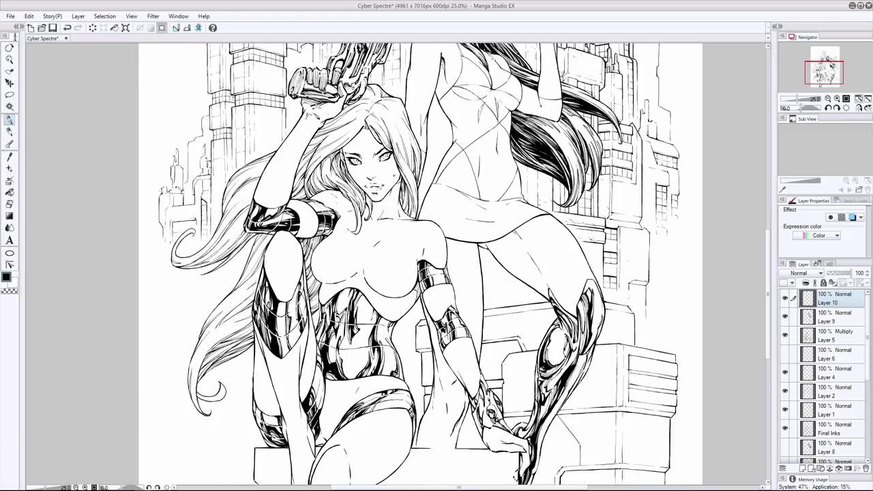
{"action": "key", "text": "ctrl+y"}
{"action": "key", "text": "ctrl+z"}
{"action": "key", "text": "ctrl+y"}
{"action": "key", "text": "ctrl+z"}
{"action": "key", "text": "ctrl+y"}
{"action": "key", "text": "ctrl+z"}
{"action": "key", "text": "ctrl+z"}
{"action": "key", "text": "ctrl+y"}
{"action": "key", "text": "e"}
{"action": "key", "text": "ctrl+z"}
{"action": "key", "text": "ctrl+y"}
{"action": "key", "text": "p"}
{"action": "key", "text": "ctrl+y"}
{"action": "key", "text": "ctrl+z"}
{"action": "key", "text": "ctrl+z"}
{"action": "key", "text": "ctrl+z"}
{"action": "key", "text": "ctrl+z"}
Try small contour strokes beside the crouching woman's chest and at the armor edge of her raised knee.
{"action": "left_click_drag", "start_coordinate": [309, 272], "coordinate": [314, 276]}
{"action": "key", "text": "ctrl+z"}
{"action": "mouse_move", "coordinate": [276, 296]}
{"action": "left_mouse_down"}
{"action": "mouse_move", "coordinate": [265, 253]}
{"action": "mouse_move", "coordinate": [270, 291]}
{"action": "left_mouse_up"}
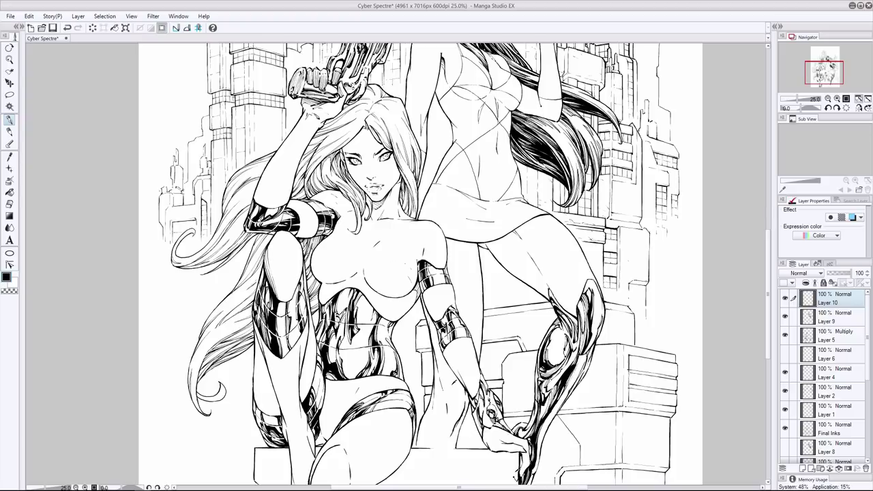
{"action": "key", "text": "ctrl+z"}
{"action": "scroll", "coordinate": [270, 290], "scroll_direction": "down", "scroll_amount": 2}
{"action": "key", "text": "ctrl+z"}
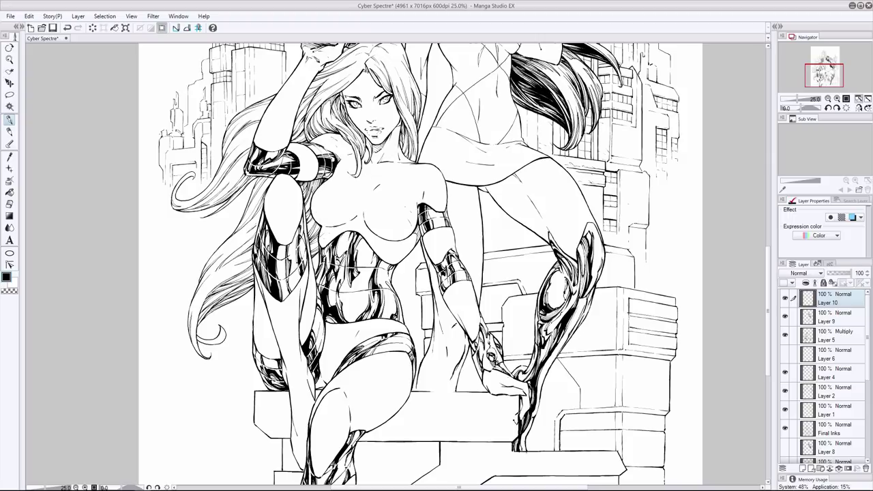
Ink a short contour stroke on the crouching woman's lowered forearm, undoing the trial strokes on its armor.
{"action": "mouse_move", "coordinate": [425, 209]}
{"action": "left_mouse_down"}
{"action": "mouse_move", "coordinate": [440, 223]}
{"action": "mouse_move", "coordinate": [433, 264]}
{"action": "left_mouse_up"}
{"action": "key", "text": "ctrl+z"}
{"action": "key", "text": "ctrl+z"}
{"action": "key", "text": "ctrl+z"}
{"action": "mouse_move", "coordinate": [458, 314]}
{"action": "left_mouse_down"}
{"action": "mouse_move", "coordinate": [473, 341]}
{"action": "mouse_move", "coordinate": [469, 327]}
{"action": "left_mouse_up"}
{"action": "key", "text": "ctrl+z"}
{"action": "scroll", "coordinate": [464, 328], "scroll_direction": "up", "scroll_amount": 2}
{"action": "scroll", "coordinate": [457, 300], "scroll_direction": "down", "scroll_amount": 3}
{"action": "left_click_drag", "start_coordinate": [462, 293], "coordinate": [471, 314]}
{"action": "mouse_move", "coordinate": [442, 269]}
{"action": "left_mouse_down"}
{"action": "mouse_move", "coordinate": [462, 299]}
{"action": "mouse_move", "coordinate": [457, 288]}
{"action": "left_mouse_up"}
{"action": "key", "text": "ctrl+z"}
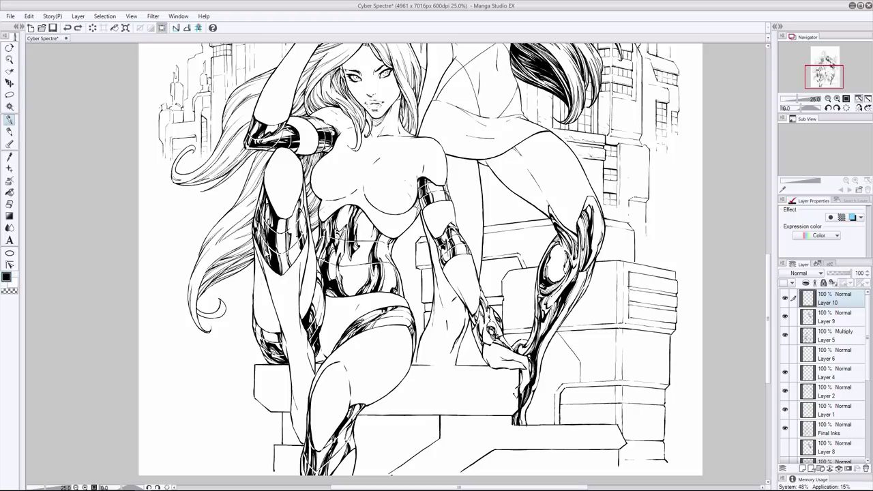
Ink contour strokes on the shin of the crouching woman's raised leg below the knee armor, undoing unwanted ones.
{"action": "left_click_drag", "start_coordinate": [270, 273], "coordinate": [256, 331]}
{"action": "left_click_drag", "start_coordinate": [255, 262], "coordinate": [280, 332]}
{"action": "left_click_drag", "start_coordinate": [266, 299], "coordinate": [267, 321]}
{"action": "key", "text": "ctrl+z"}
{"action": "key", "text": "ctrl+z"}
{"action": "scroll", "coordinate": [282, 268], "scroll_direction": "down", "scroll_amount": 2}
{"action": "left_click_drag", "start_coordinate": [271, 266], "coordinate": [279, 291]}
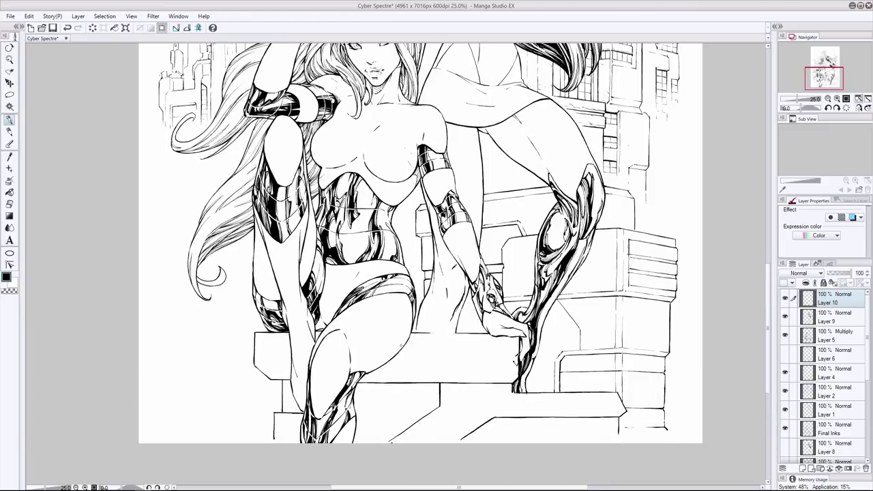
Try a stroke on the armored sleeve of the crouching woman's raised arm.
{"action": "scroll", "coordinate": [420, 263], "scroll_direction": "up", "scroll_amount": 5}
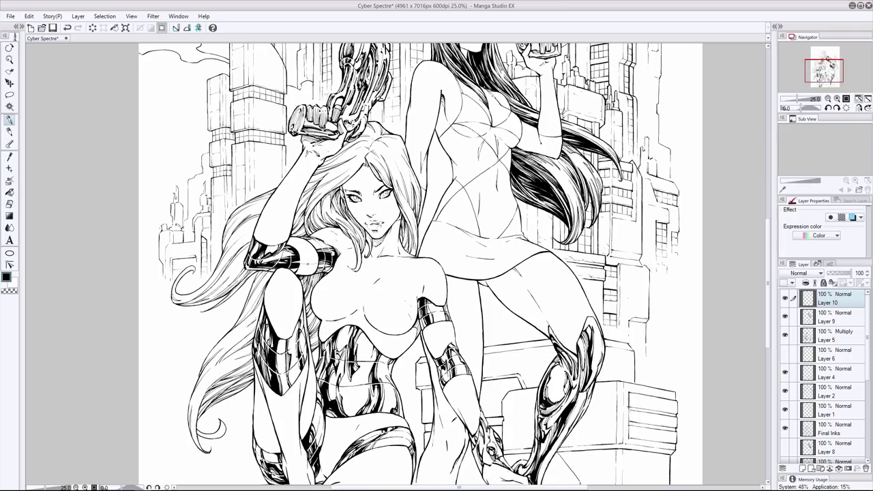
{"action": "left_click_drag", "start_coordinate": [318, 264], "coordinate": [298, 271]}
{"action": "key", "text": "ctrl+z"}
{"action": "key", "text": "ctrl+z"}
Save the illustration and ink dark horizontal edges on the stone ledge and the block beneath it.
{"action": "key", "text": "ctrl+s"}
{"action": "left_click_drag", "start_coordinate": [845, 57], "coordinate": [851, 60]}
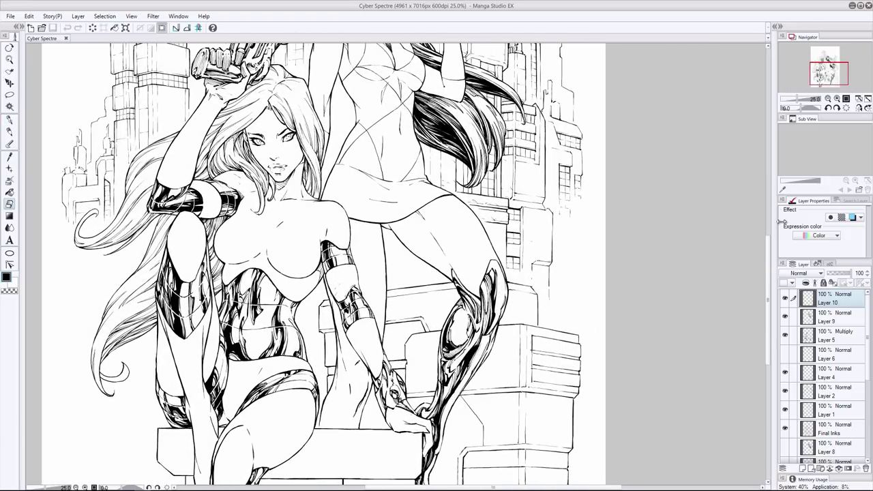
{"action": "scroll", "coordinate": [747, 292], "scroll_direction": "down", "scroll_amount": 3}
{"action": "key", "text": "i"}
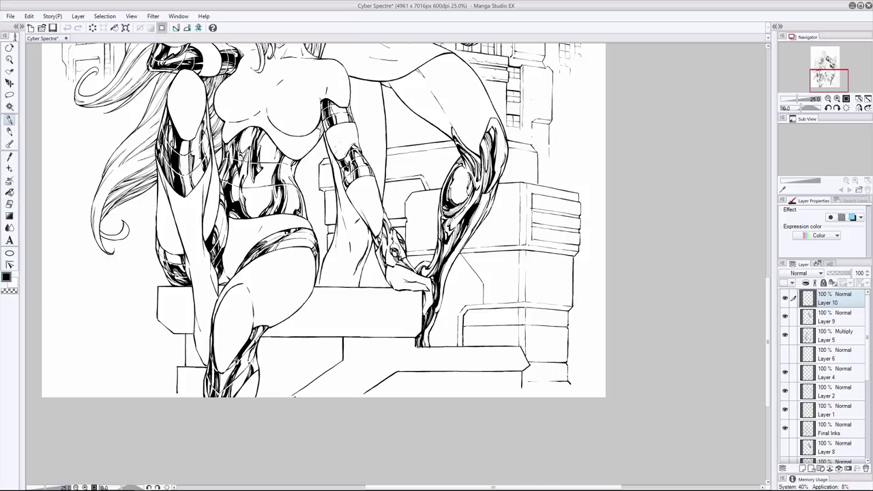
{"action": "left_click_drag", "start_coordinate": [395, 337], "coordinate": [259, 337]}
{"action": "mouse_move", "coordinate": [282, 368]}
{"action": "left_mouse_down"}
{"action": "mouse_move", "coordinate": [333, 366]}
{"action": "mouse_move", "coordinate": [297, 366]}
{"action": "mouse_move", "coordinate": [316, 367]}
{"action": "mouse_move", "coordinate": [255, 380]}
{"action": "mouse_move", "coordinate": [339, 363]}
{"action": "left_mouse_up"}
{"action": "key", "text": "e"}
{"action": "key", "text": "p"}
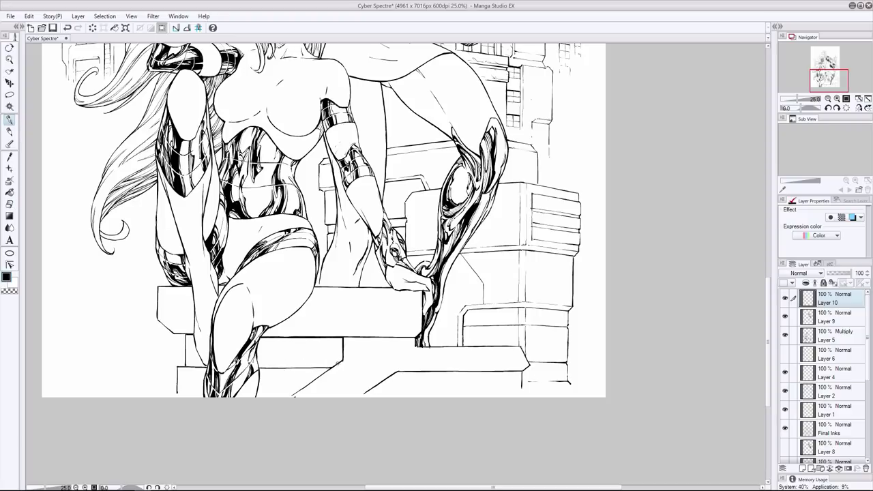
Try to ink a thin horizontal line along the front face of the ledge.
{"action": "key", "text": "e"}
{"action": "key", "text": "p"}
{"action": "left_click_drag", "start_coordinate": [390, 331], "coordinate": [484, 331]}
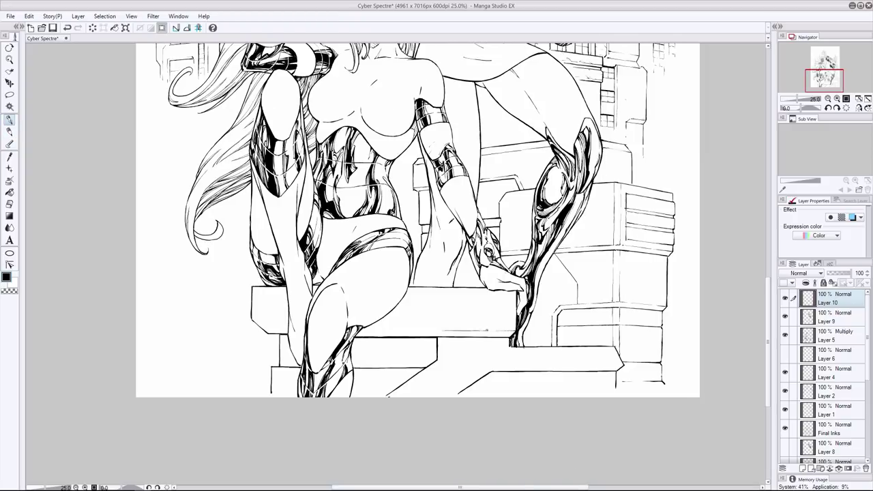
{"action": "key", "text": "ctrl+z"}
On Layer 3, sketch blue inset edge lines along the front face and corner of the stone ledge.
{"action": "scroll", "coordinate": [821, 405], "scroll_direction": "down", "scroll_amount": 3}
{"action": "left_click", "coordinate": [833, 369]}
{"action": "key", "text": "p"}
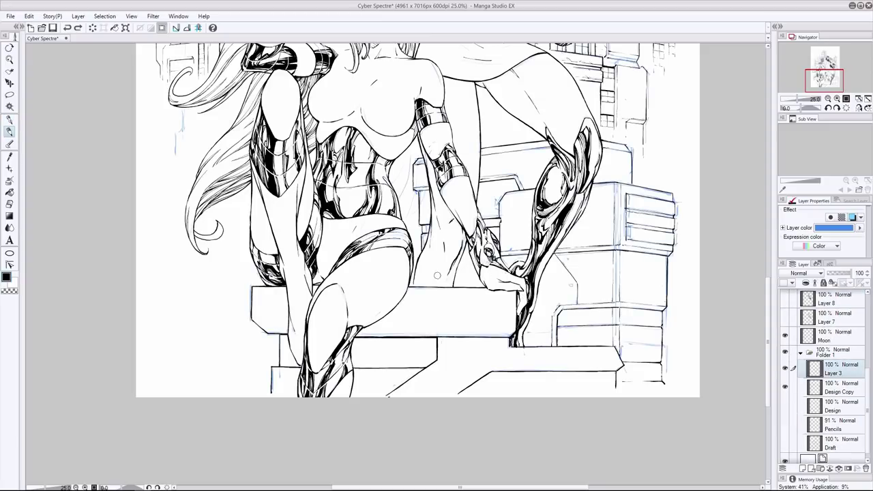
{"action": "left_click_drag", "start_coordinate": [515, 331], "coordinate": [361, 331]}
{"action": "key", "text": "e"}
{"action": "key", "text": "p"}
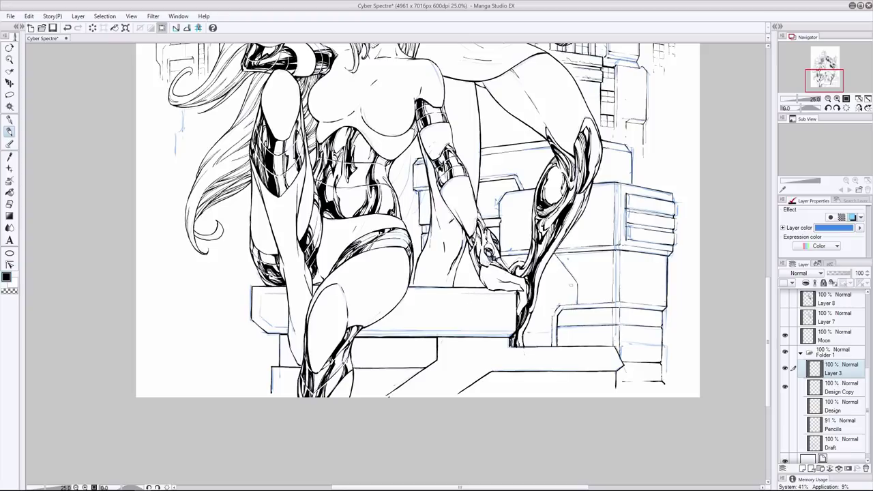
{"action": "key", "text": "e"}
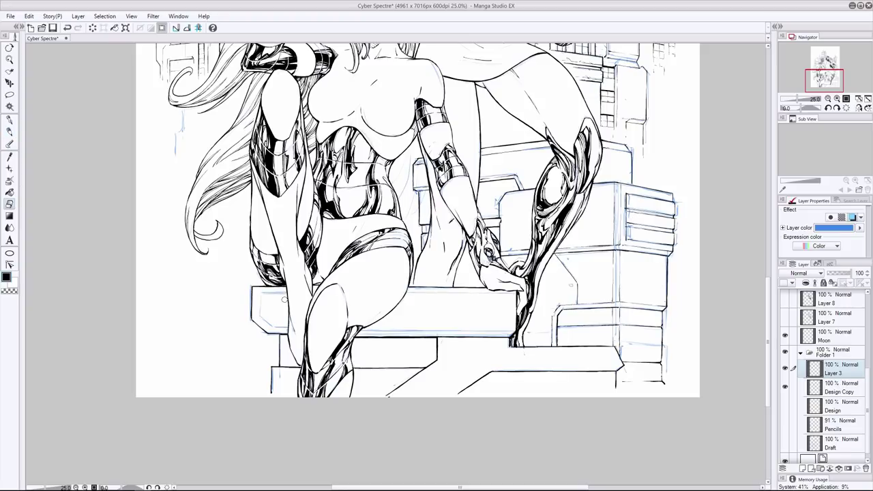
{"action": "key", "text": "p"}
Sketch blue inset edge lines along the angled lower ledge and the blocks beneath the seat.
{"action": "left_click_drag", "start_coordinate": [503, 352], "coordinate": [556, 352]}
{"action": "mouse_move", "coordinate": [615, 362]}
{"action": "left_mouse_down"}
{"action": "mouse_move", "coordinate": [502, 366]}
{"action": "mouse_move", "coordinate": [449, 393]}
{"action": "left_mouse_up"}
{"action": "mouse_move", "coordinate": [443, 335]}
{"action": "left_mouse_down"}
{"action": "mouse_move", "coordinate": [444, 356]}
{"action": "mouse_move", "coordinate": [417, 373]}
{"action": "mouse_move", "coordinate": [381, 373]}
{"action": "left_mouse_up"}
{"action": "mouse_move", "coordinate": [300, 371]}
{"action": "left_mouse_down"}
{"action": "mouse_move", "coordinate": [280, 372]}
{"action": "mouse_move", "coordinate": [276, 389]}
{"action": "left_mouse_up"}
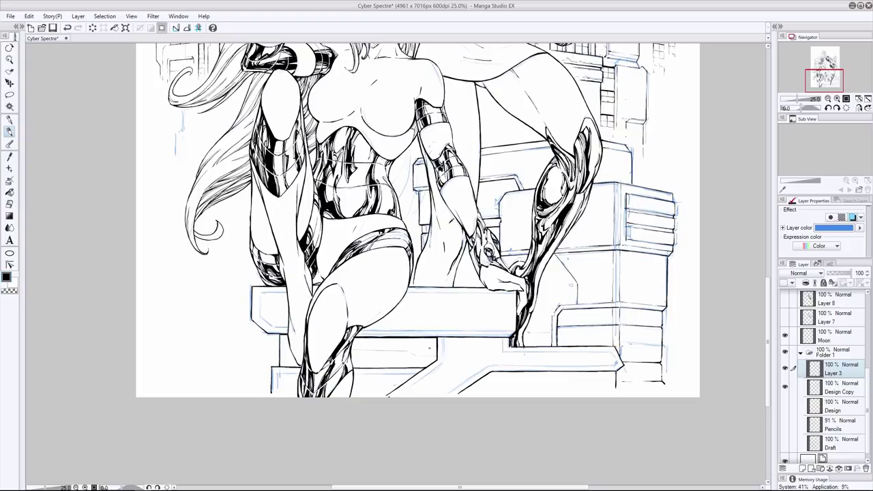
Sketch blue panel seams on the main ledge and small panel details on the block below it.
{"action": "left_click_drag", "start_coordinate": [395, 350], "coordinate": [350, 350]}
{"action": "key", "text": "ctrl+z"}
{"action": "key", "text": "ctrl+y"}
{"action": "left_click_drag", "start_coordinate": [457, 305], "coordinate": [423, 302]}
{"action": "left_click_drag", "start_coordinate": [510, 316], "coordinate": [470, 316]}
{"action": "key", "text": "ctrl+z"}
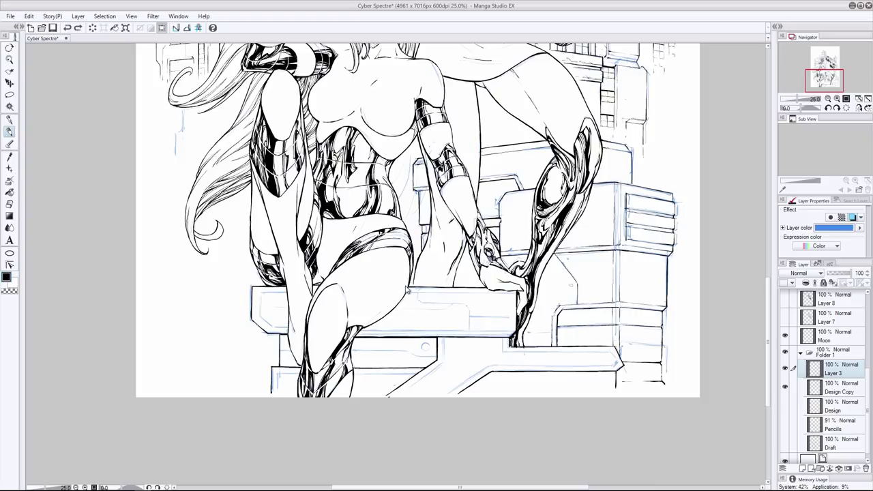
{"action": "key", "text": "ctrl+y"}
{"action": "key", "text": "ctrl+z"}
{"action": "key", "text": "ctrl+y"}
{"action": "key", "text": "e"}
{"action": "mouse_move", "coordinate": [396, 355]}
{"action": "left_mouse_down"}
{"action": "mouse_move", "coordinate": [353, 351]}
{"action": "mouse_move", "coordinate": [386, 361]}
{"action": "left_mouse_up"}
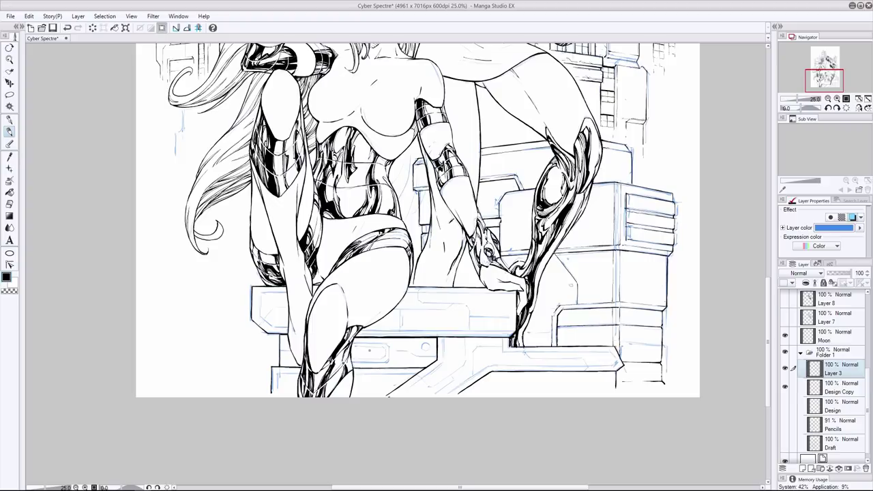
Sketch blue panel lines on the lowest blocks along the illustration's bottom edge, cleaning up with the eraser.
{"action": "left_click_drag", "start_coordinate": [278, 360], "coordinate": [296, 361]}
{"action": "key", "text": "e"}
{"action": "key", "text": "p"}
{"action": "mouse_move", "coordinate": [569, 386]}
{"action": "left_mouse_down"}
{"action": "mouse_move", "coordinate": [617, 390]}
{"action": "mouse_move", "coordinate": [493, 393]}
{"action": "left_mouse_up"}
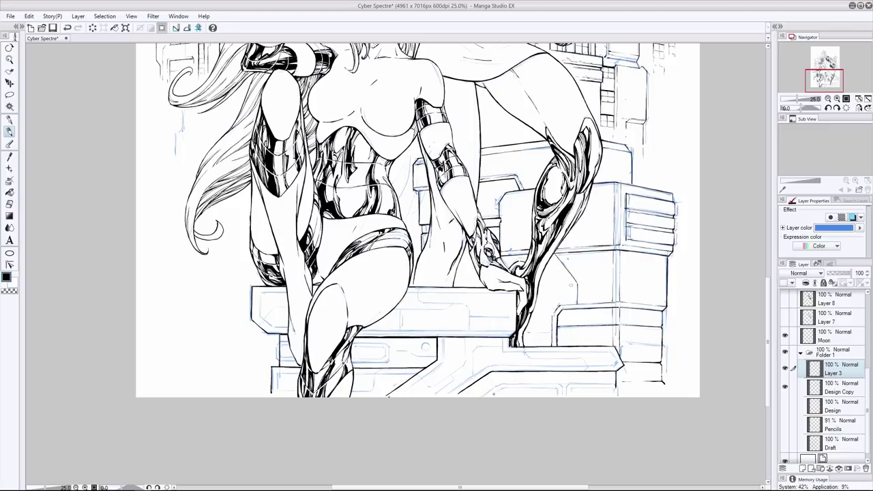
{"action": "left_click_drag", "start_coordinate": [398, 388], "coordinate": [388, 393]}
{"action": "key", "text": "ctrl+z"}
{"action": "key", "text": "ctrl+y"}
Sketch blue panel seams and insets on the building blocks behind the standing woman's armored leg.
{"action": "left_click_drag", "start_coordinate": [593, 203], "coordinate": [609, 202]}
{"action": "key", "text": "ctrl+z"}
{"action": "key", "text": "ctrl+y"}
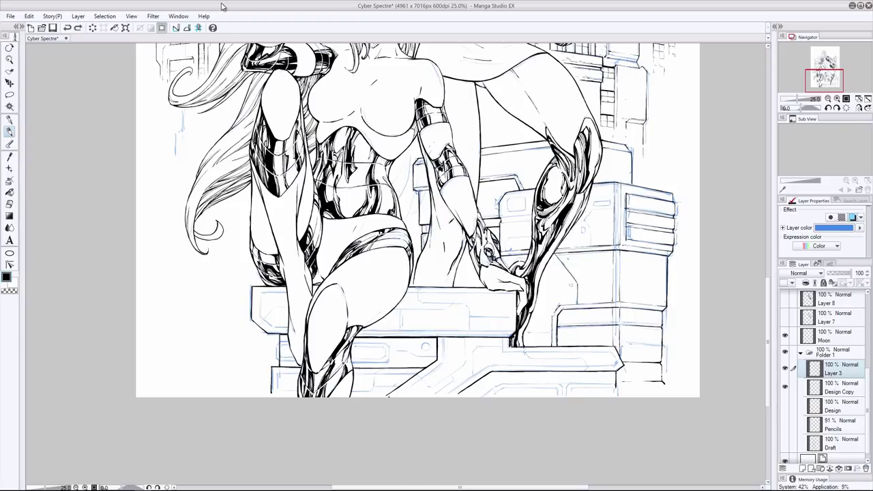
{"action": "left_click_drag", "start_coordinate": [627, 328], "coordinate": [568, 328]}
{"action": "key", "text": "ctrl+z"}
{"action": "left_click_drag", "start_coordinate": [543, 345], "coordinate": [542, 305]}
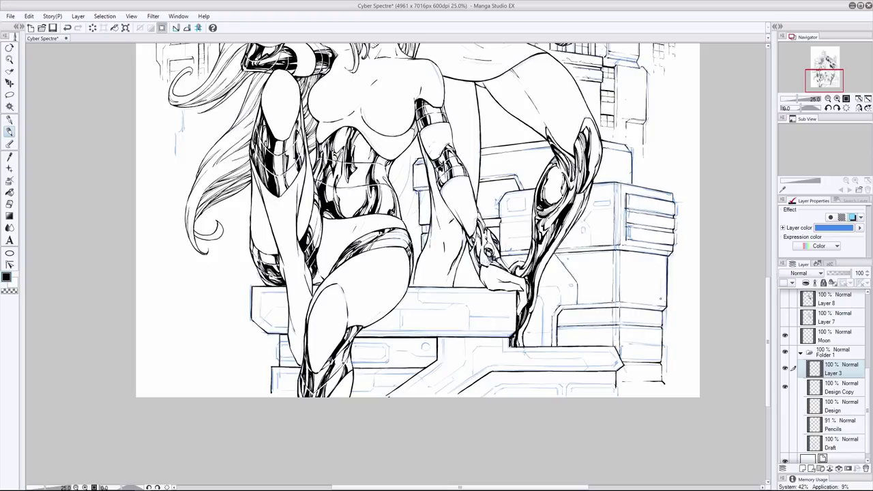
{"action": "left_click_drag", "start_coordinate": [630, 300], "coordinate": [630, 278]}
Make Layer 10 active again and switch to the inking pen.
{"action": "scroll", "coordinate": [822, 341], "scroll_direction": "up", "scroll_amount": 5}
{"action": "left_click", "coordinate": [833, 298]}
{"action": "key", "text": "p"}
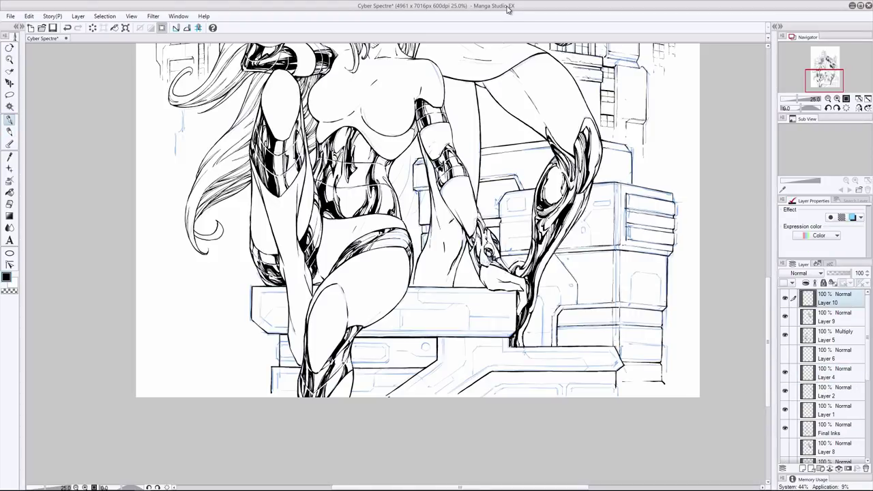
Ink the long horizontal seam along the lower part of the main ledge's front face.
{"action": "left_click_drag", "start_coordinate": [517, 331], "coordinate": [390, 331]}
{"action": "key", "text": "ctrl+z"}
{"action": "key", "text": "ctrl+y"}
{"action": "key", "text": "ctrl+z"}
{"action": "key", "text": "ctrl+y"}
{"action": "key", "text": "ctrl+z"}
{"action": "key", "text": "ctrl+y"}
{"action": "key", "text": "ctrl+z"}
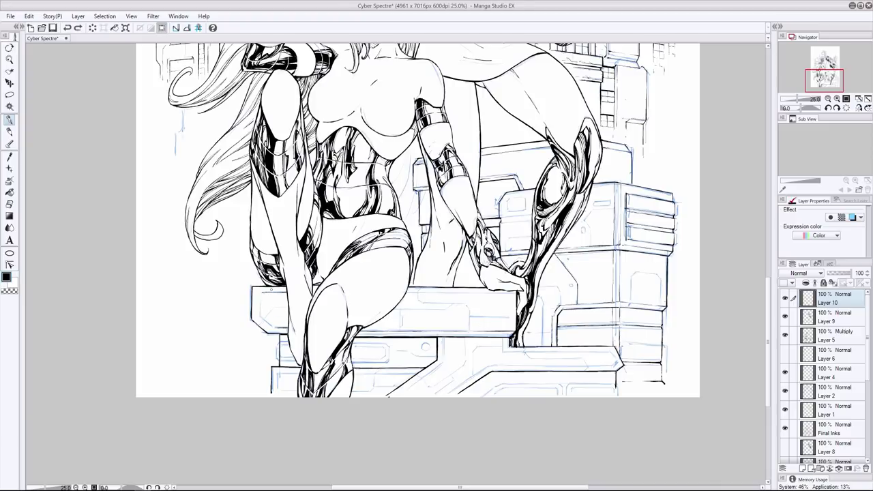
{"action": "key", "text": "ctrl+y"}
{"action": "key", "text": "ctrl+z"}
{"action": "key", "text": "ctrl+y"}
{"action": "key", "text": "ctrl+z"}
{"action": "key", "text": "ctrl+y"}
Ink the notched panel seam along the upper part of the main ledge, cleaning its ends with the eraser.
{"action": "left_click_drag", "start_coordinate": [511, 293], "coordinate": [404, 291]}
{"action": "key", "text": "ctrl+z"}
{"action": "key", "text": "ctrl+y"}
{"action": "key", "text": "e"}
{"action": "key", "text": "p"}
{"action": "key", "text": "ctrl+z"}
{"action": "key", "text": "ctrl+y"}
{"action": "key", "text": "e"}
{"action": "key", "text": "p"}
Ink the chamfered inset panel and its side seams at the center of the main ledge.
{"action": "left_click_drag", "start_coordinate": [468, 311], "coordinate": [470, 334]}
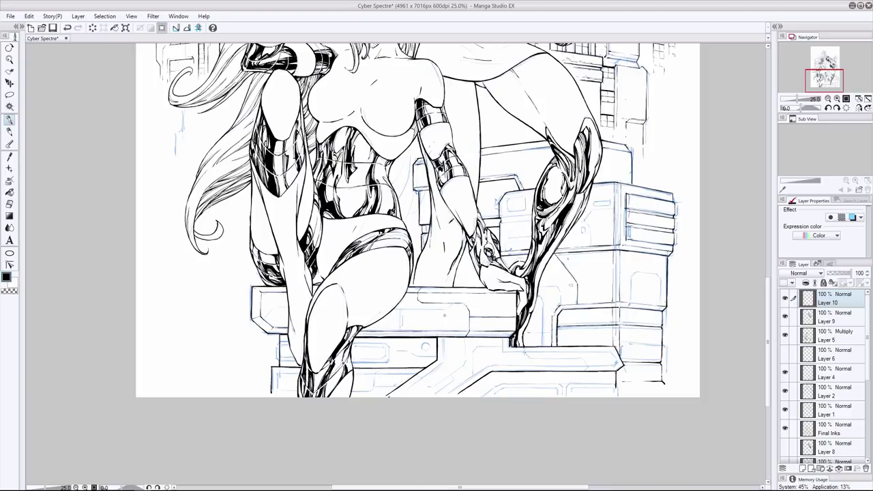
{"action": "key", "text": "e"}
{"action": "key", "text": "p"}
{"action": "mouse_move", "coordinate": [446, 308]}
{"action": "left_mouse_down"}
{"action": "mouse_move", "coordinate": [393, 308]}
{"action": "mouse_move", "coordinate": [400, 325]}
{"action": "left_mouse_up"}
{"action": "key", "text": "ctrl+z"}
{"action": "key", "text": "ctrl+z"}
{"action": "key", "text": "ctrl+z"}
Ink the inner seams of the diagonal support beneath the main ledge, following the blue sketch.
{"action": "mouse_move", "coordinate": [444, 338]}
{"action": "left_mouse_down"}
{"action": "mouse_move", "coordinate": [440, 364]}
{"action": "mouse_move", "coordinate": [399, 396]}
{"action": "left_mouse_up"}
{"action": "key", "text": "ctrl+z"}
{"action": "key", "text": "ctrl+z"}
{"action": "key", "text": "ctrl+z"}
{"action": "left_click_drag", "start_coordinate": [430, 371], "coordinate": [402, 390]}
{"action": "key", "text": "ctrl+z"}
{"action": "key", "text": "ctrl+z"}
Ink the diagonal inner edge where the lower ledge slopes down to the illustration's bottom edge.
{"action": "left_click_drag", "start_coordinate": [482, 371], "coordinate": [444, 396]}
{"action": "key", "text": "ctrl+z"}
{"action": "key", "text": "ctrl+z"}
{"action": "left_click_drag", "start_coordinate": [478, 372], "coordinate": [446, 394]}
{"action": "key", "text": "ctrl+z"}
{"action": "key", "text": "ctrl+z"}
Ink the horizontal seams along the lower ledge's front face and trim the overshoots with the eraser.
{"action": "left_click_drag", "start_coordinate": [615, 364], "coordinate": [543, 366]}
{"action": "key", "text": "ctrl+z"}
{"action": "mouse_move", "coordinate": [613, 365]}
{"action": "left_mouse_down"}
{"action": "mouse_move", "coordinate": [494, 368]}
{"action": "mouse_move", "coordinate": [539, 369]}
{"action": "mouse_move", "coordinate": [481, 366]}
{"action": "left_mouse_up"}
{"action": "key", "text": "e"}
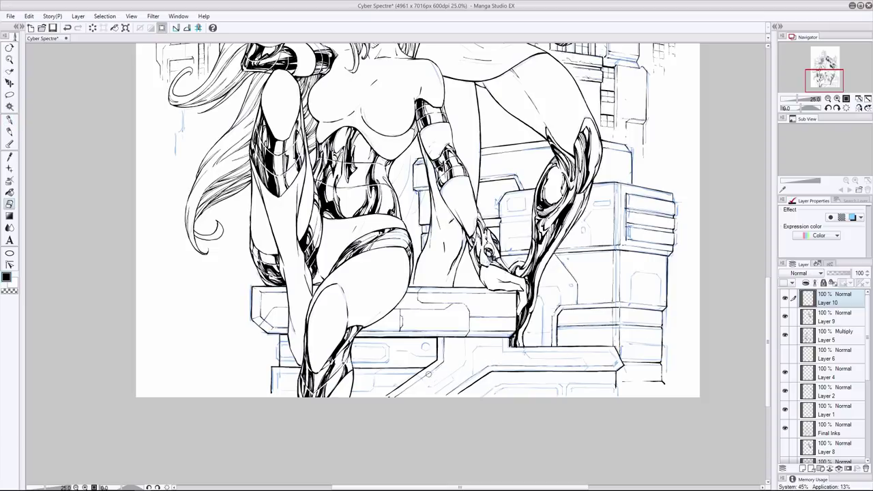
{"action": "key", "text": "p"}
{"action": "left_click_drag", "start_coordinate": [611, 352], "coordinate": [502, 351]}
{"action": "key", "text": "ctrl+z"}
{"action": "mouse_move", "coordinate": [610, 351]}
{"action": "left_mouse_down"}
{"action": "mouse_move", "coordinate": [504, 352]}
{"action": "mouse_move", "coordinate": [520, 351]}
{"action": "left_mouse_up"}
{"action": "key", "text": "e"}
{"action": "key", "text": "p"}
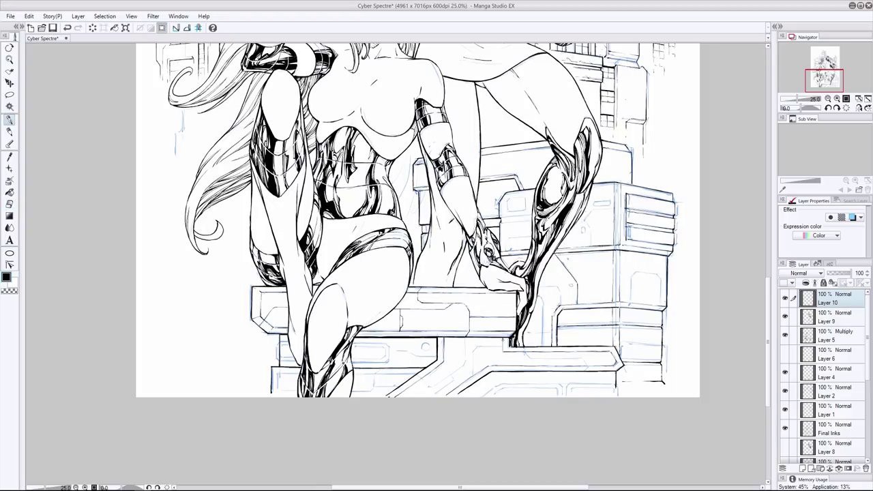
Ink the small panel breaks on the lower ledge and across its diagonal section.
{"action": "key", "text": "ctrl+z"}
{"action": "key", "text": "ctrl+y"}
{"action": "key", "text": "ctrl+z"}
{"action": "key", "text": "ctrl+y"}
{"action": "key", "text": "ctrl+z"}
{"action": "key", "text": "ctrl+y"}
{"action": "key", "text": "ctrl+z"}
{"action": "left_click_drag", "start_coordinate": [571, 363], "coordinate": [536, 357]}
{"action": "left_click_drag", "start_coordinate": [463, 366], "coordinate": [432, 387]}
{"action": "key", "text": "ctrl+z"}
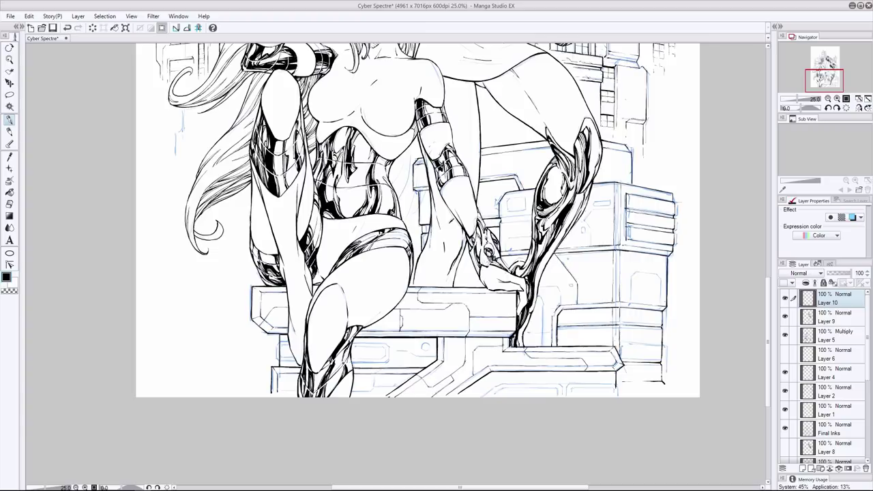
Ink the inset panels on the block directly below the main ledge, on both sides of the seated woman's leg.
{"action": "left_click_drag", "start_coordinate": [433, 356], "coordinate": [355, 362]}
{"action": "key", "text": "ctrl+z"}
{"action": "key", "text": "ctrl+z"}
{"action": "key", "text": "ctrl+z"}
{"action": "key", "text": "ctrl+z"}
{"action": "left_click_drag", "start_coordinate": [297, 362], "coordinate": [279, 362]}
{"action": "mouse_move", "coordinate": [384, 343]}
{"action": "left_mouse_down"}
{"action": "mouse_move", "coordinate": [352, 343]}
{"action": "mouse_move", "coordinate": [365, 358]}
{"action": "mouse_move", "coordinate": [384, 347]}
{"action": "mouse_move", "coordinate": [349, 347]}
{"action": "left_mouse_up"}
{"action": "key", "text": "ctrl+z"}
{"action": "key", "text": "ctrl+z"}
{"action": "key", "text": "ctrl+z"}
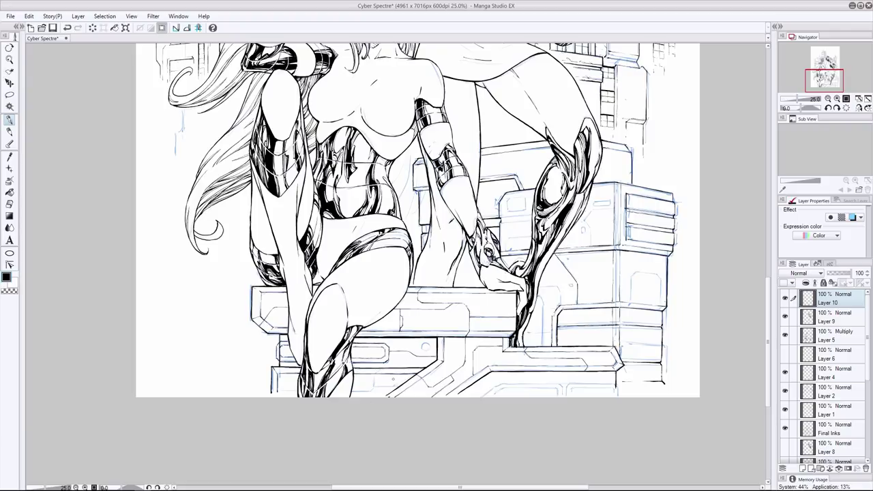
Ink a seam on the lowest block beside the seated woman's boot and the round bolt on the block above.
{"action": "left_click_drag", "start_coordinate": [399, 386], "coordinate": [277, 389]}
{"action": "left_click_drag", "start_coordinate": [423, 343], "coordinate": [425, 347]}
{"action": "key", "text": "i"}
{"action": "key", "text": "ctrl+z"}
Ink the chamfered panel outlines on the blocks beneath the lower ledge at the illustration's bottom edge.
{"action": "mouse_move", "coordinate": [496, 385]}
{"action": "left_mouse_down"}
{"action": "mouse_move", "coordinate": [482, 394]}
{"action": "mouse_move", "coordinate": [557, 383]}
{"action": "mouse_move", "coordinate": [567, 395]}
{"action": "left_mouse_up"}
{"action": "mouse_move", "coordinate": [613, 383]}
{"action": "left_mouse_down"}
{"action": "mouse_move", "coordinate": [577, 383]}
{"action": "mouse_move", "coordinate": [619, 397]}
{"action": "left_mouse_up"}
{"action": "left_click_drag", "start_coordinate": [497, 387], "coordinate": [554, 389]}
{"action": "key", "text": "ctrl+z"}
{"action": "mouse_move", "coordinate": [498, 388]}
{"action": "left_mouse_down"}
{"action": "mouse_move", "coordinate": [557, 389]}
{"action": "mouse_move", "coordinate": [487, 397]}
{"action": "left_mouse_up"}
{"action": "mouse_move", "coordinate": [557, 388]}
{"action": "left_mouse_down"}
{"action": "mouse_move", "coordinate": [557, 397]}
{"action": "mouse_move", "coordinate": [572, 395]}
{"action": "left_mouse_up"}
{"action": "left_click_drag", "start_coordinate": [613, 385], "coordinate": [572, 388]}
{"action": "key", "text": "ctrl+z"}
{"action": "key", "text": "ctrl+z"}
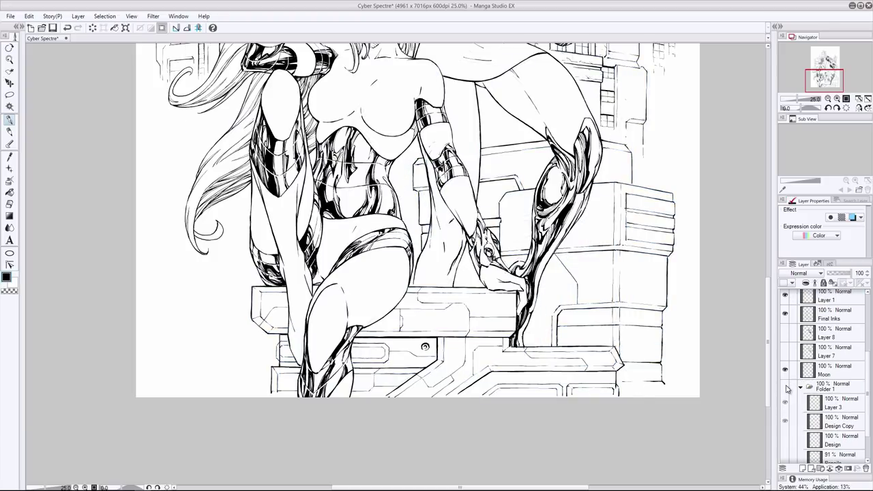
Ink the chamfered inset panel on the side face of the building block behind the standing woman's leg.
{"action": "mouse_move", "coordinate": [630, 274]}
{"action": "left_mouse_down"}
{"action": "mouse_move", "coordinate": [631, 303]}
{"action": "mouse_move", "coordinate": [659, 306]}
{"action": "mouse_move", "coordinate": [660, 292]}
{"action": "mouse_move", "coordinate": [659, 306]}
{"action": "left_mouse_up"}
{"action": "key", "text": "ctrl+z"}
{"action": "key", "text": "ctrl+z"}
{"action": "key", "text": "ctrl+z"}
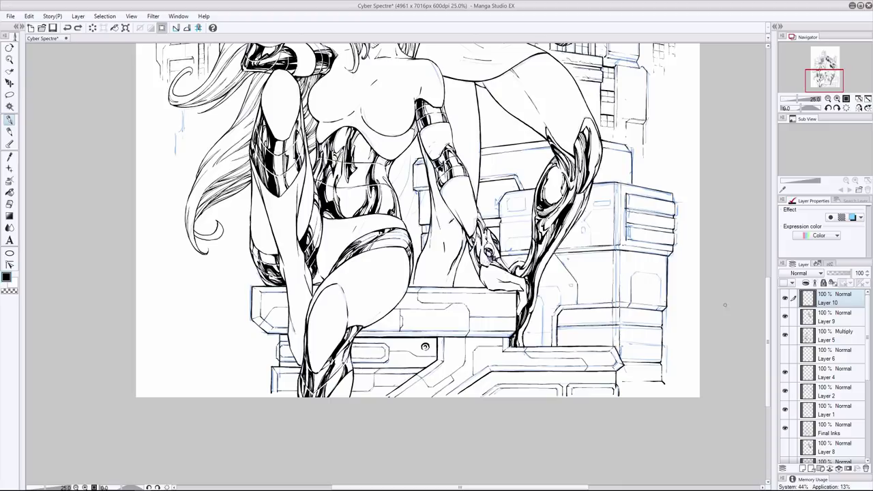
{"action": "mouse_move", "coordinate": [660, 275]}
{"action": "left_mouse_down"}
{"action": "mouse_move", "coordinate": [659, 306]}
{"action": "mouse_move", "coordinate": [631, 273]}
{"action": "mouse_move", "coordinate": [638, 272]}
{"action": "left_mouse_up"}
{"action": "key", "text": "ctrl+z"}
Ink the small slot and bolt on the upper building block and begin the inset beside the armored knee.
{"action": "mouse_move", "coordinate": [587, 209]}
{"action": "left_mouse_down"}
{"action": "mouse_move", "coordinate": [590, 237]}
{"action": "mouse_move", "coordinate": [588, 225]}
{"action": "left_mouse_up"}
{"action": "key", "text": "ctrl+z"}
{"action": "key", "text": "ctrl+z"}
{"action": "key", "text": "ctrl+z"}
{"action": "left_click_drag", "start_coordinate": [502, 221], "coordinate": [532, 212]}
{"action": "key", "text": "ctrl+z"}
{"action": "key", "text": "ctrl+z"}
Ink the inner contour lines of the angled frame beside the standing woman's armored shin.
{"action": "mouse_move", "coordinate": [558, 291]}
{"action": "left_mouse_down"}
{"action": "mouse_move", "coordinate": [560, 304]}
{"action": "mouse_move", "coordinate": [539, 286]}
{"action": "mouse_move", "coordinate": [544, 348]}
{"action": "left_mouse_up"}
{"action": "key", "text": "ctrl+z"}
{"action": "key", "text": "ctrl+z"}
{"action": "key", "text": "ctrl+z"}
{"action": "key", "text": "ctrl+z"}
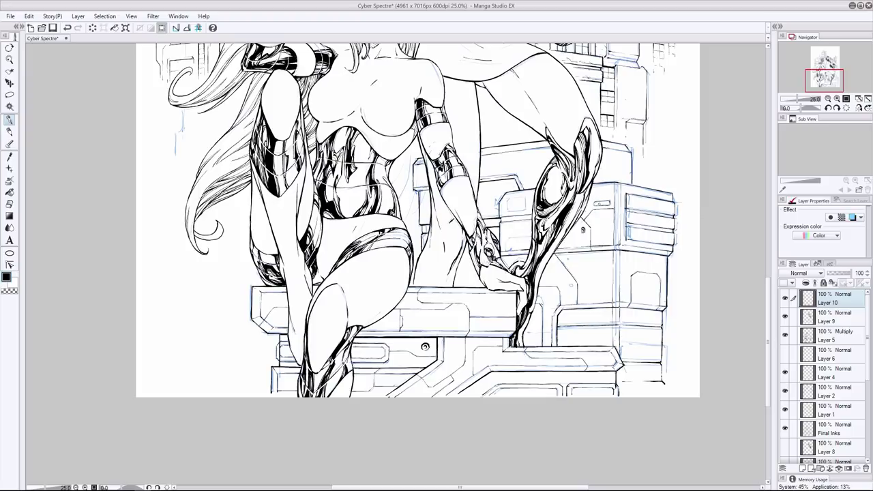
Finish the slot on the upper block and ink the window inset and panel seams beside the armored knee.
{"action": "left_click_drag", "start_coordinate": [596, 205], "coordinate": [609, 204]}
{"action": "left_click_drag", "start_coordinate": [527, 210], "coordinate": [509, 210]}
{"action": "key", "text": "ctrl+z"}
{"action": "key", "text": "e"}
{"action": "key", "text": "p"}
{"action": "mouse_move", "coordinate": [532, 237]}
{"action": "left_mouse_down"}
{"action": "mouse_move", "coordinate": [509, 237]}
{"action": "mouse_move", "coordinate": [506, 253]}
{"action": "left_mouse_up"}
{"action": "key", "text": "ctrl+z"}
Ink paired horizontal seams across the front and side faces of the lower building block.
{"action": "mouse_move", "coordinate": [667, 324]}
{"action": "left_mouse_down"}
{"action": "mouse_move", "coordinate": [557, 324]}
{"action": "mouse_move", "coordinate": [604, 323]}
{"action": "left_mouse_up"}
{"action": "key", "text": "ctrl+z"}
{"action": "key", "text": "e"}
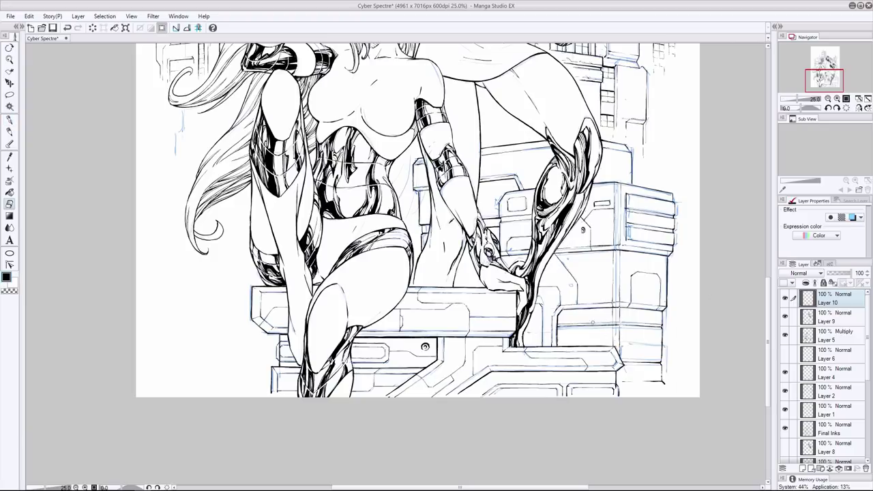
{"action": "key", "text": "p"}
{"action": "left_click_drag", "start_coordinate": [661, 359], "coordinate": [619, 360]}
{"action": "key", "text": "ctrl+z"}
{"action": "left_click_drag", "start_coordinate": [648, 329], "coordinate": [557, 328]}
{"action": "left_click_drag", "start_coordinate": [660, 364], "coordinate": [625, 365]}
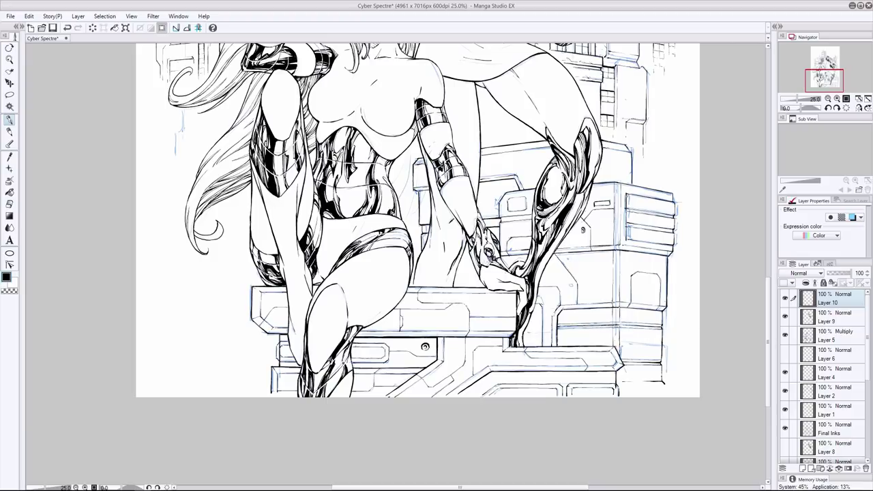
Ink the horizontal vent slats on the side face of the upper building block, cleaning up with the eraser.
{"action": "left_click_drag", "start_coordinate": [628, 193], "coordinate": [628, 242]}
{"action": "mouse_move", "coordinate": [656, 208]}
{"action": "left_mouse_down"}
{"action": "mouse_move", "coordinate": [629, 208]}
{"action": "mouse_move", "coordinate": [647, 199]}
{"action": "mouse_move", "coordinate": [629, 192]}
{"action": "left_mouse_up"}
{"action": "key", "text": "ctrl+z"}
{"action": "key", "text": "ctrl+z"}
{"action": "key", "text": "ctrl+z"}
{"action": "key", "text": "e"}
{"action": "key", "text": "p"}
{"action": "mouse_move", "coordinate": [669, 225]}
{"action": "left_mouse_down"}
{"action": "mouse_move", "coordinate": [627, 224]}
{"action": "mouse_move", "coordinate": [640, 225]}
{"action": "mouse_move", "coordinate": [631, 215]}
{"action": "mouse_move", "coordinate": [629, 238]}
{"action": "mouse_move", "coordinate": [629, 231]}
{"action": "left_mouse_up"}
{"action": "key", "text": "e"}
{"action": "key", "text": "p"}
{"action": "key", "text": "ctrl+z"}
{"action": "key", "text": "ctrl+z"}
{"action": "key", "text": "ctrl+z"}
Hide the blue background sketch and save the illustration.
{"action": "scroll", "coordinate": [787, 438], "scroll_direction": "down", "scroll_amount": 3}
{"action": "left_click", "coordinate": [785, 433]}
{"action": "key", "text": "ctrl+s"}
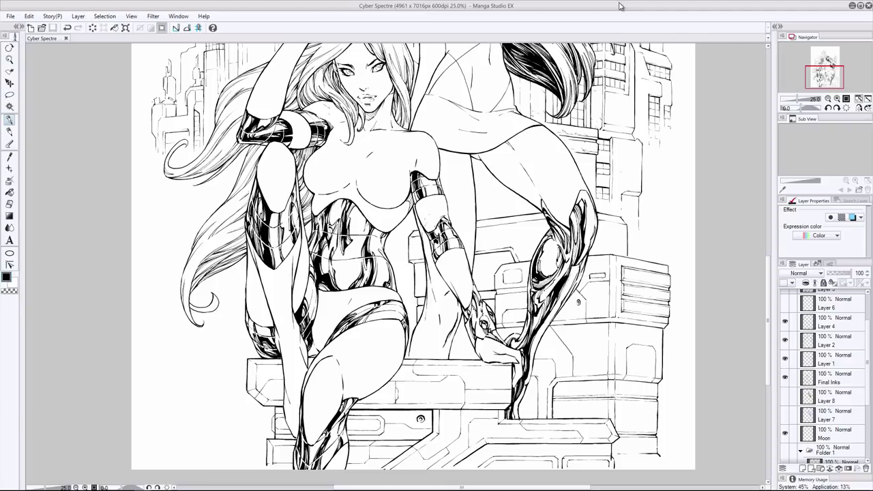
Ink short wear marks along the main ledge's lower seam near the seated woman's thigh.
{"action": "scroll", "coordinate": [414, 257], "scroll_direction": "down", "scroll_amount": 2}
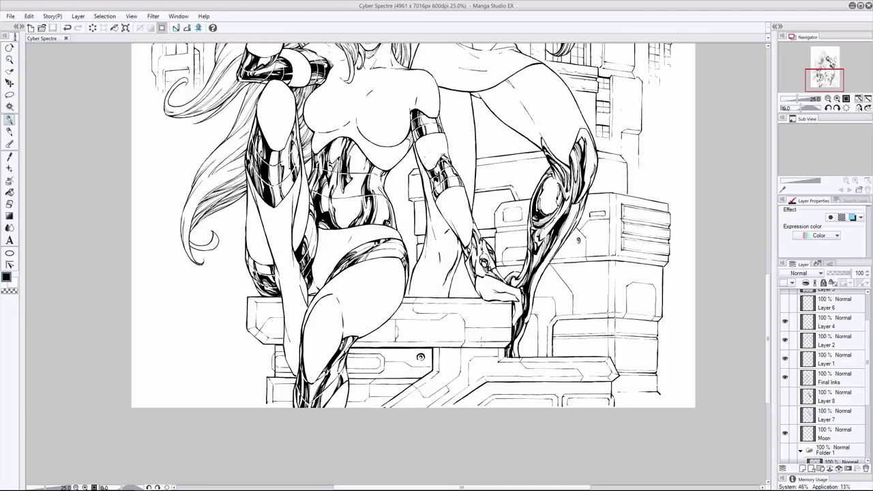
{"action": "mouse_move", "coordinate": [458, 313]}
{"action": "left_mouse_down"}
{"action": "mouse_move", "coordinate": [444, 312]}
{"action": "mouse_move", "coordinate": [481, 302]}
{"action": "left_mouse_up"}
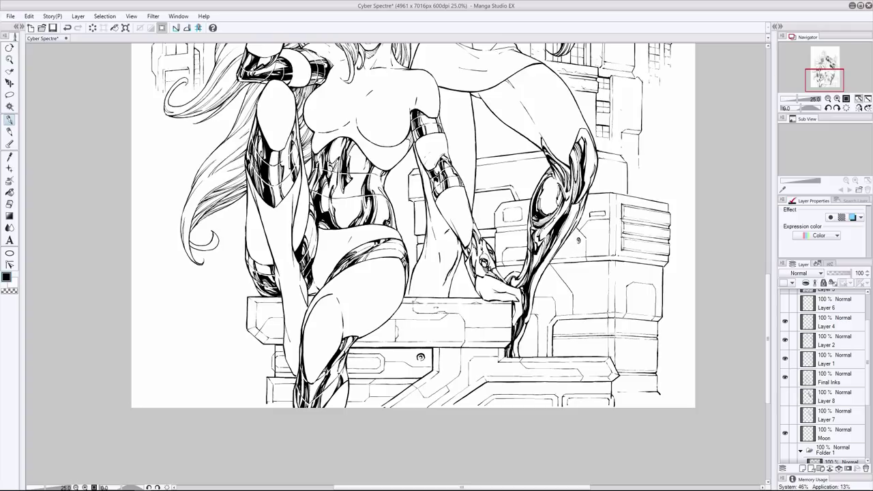
{"action": "key", "text": "ctrl+z"}
{"action": "left_click_drag", "start_coordinate": [413, 341], "coordinate": [384, 341]}
{"action": "left_click_drag", "start_coordinate": [459, 341], "coordinate": [431, 340]}
{"action": "left_click_drag", "start_coordinate": [376, 339], "coordinate": [367, 340]}
{"action": "key", "text": "ctrl+z"}
{"action": "key", "text": "ctrl+y"}
{"action": "key", "text": "ctrl+z"}
{"action": "key", "text": "e"}
{"action": "key", "text": "p"}
Extend the short wear marks along the rest of the main ledge's lower seam and refine them with the eraser.
{"action": "mouse_move", "coordinate": [500, 340]}
{"action": "left_mouse_down"}
{"action": "mouse_move", "coordinate": [473, 341]}
{"action": "mouse_move", "coordinate": [483, 339]}
{"action": "left_mouse_up"}
{"action": "left_click_drag", "start_coordinate": [413, 339], "coordinate": [401, 340]}
{"action": "left_click_drag", "start_coordinate": [435, 340], "coordinate": [427, 340]}
{"action": "key", "text": "e"}
{"action": "key", "text": "p"}
{"action": "key", "text": "e"}
{"action": "key", "text": "p"}
Ink a heavier shadow line along the main ledge's underside on both sides of the seated woman's leg.
{"action": "left_click_drag", "start_coordinate": [506, 348], "coordinate": [349, 349]}
{"action": "left_click_drag", "start_coordinate": [285, 346], "coordinate": [274, 346]}
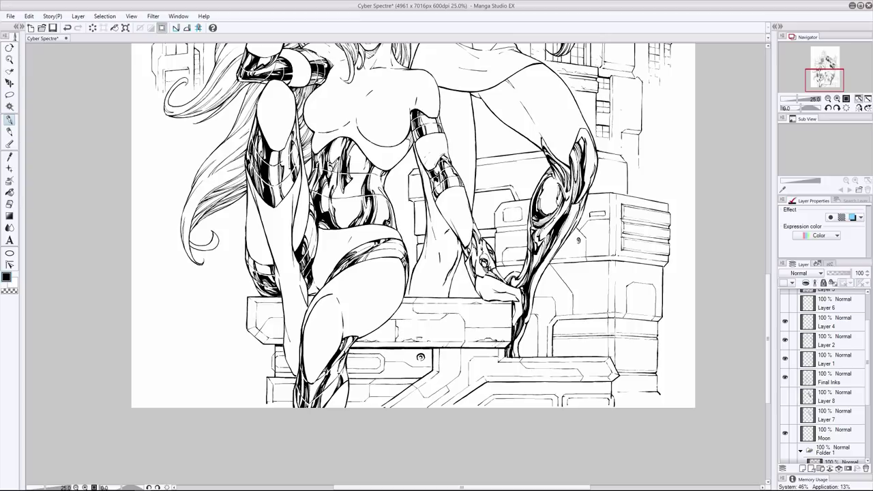
{"action": "key", "text": "ctrl+z"}
Try fine horizontal shadow hatching on Layer 11 along the main ledge's lower strip.
{"action": "scroll", "coordinate": [868, 352], "scroll_direction": "up", "scroll_amount": 3}
{"action": "left_click_drag", "start_coordinate": [510, 343], "coordinate": [354, 343]}
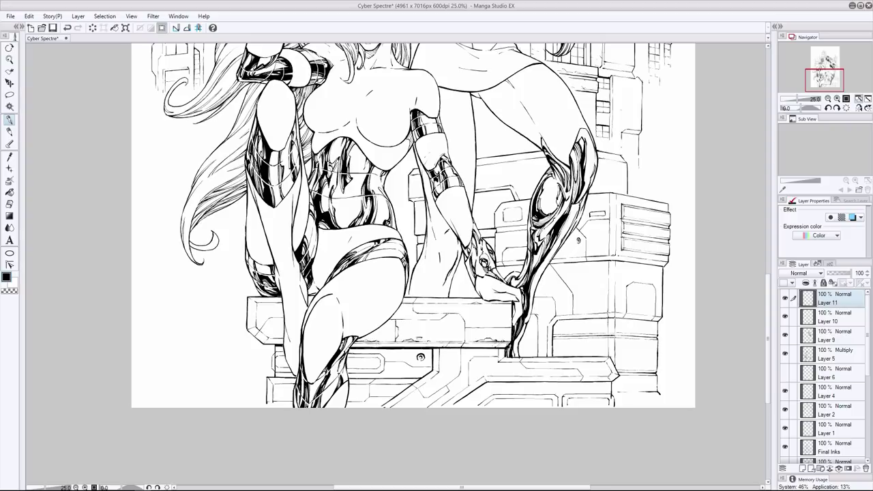
{"action": "key", "text": "ctrl+z"}
{"action": "key", "text": "ctrl+y"}
{"action": "key", "text": "ctrl+z"}
{"action": "key", "text": "ctrl+y"}
{"action": "left_click_drag", "start_coordinate": [502, 345], "coordinate": [349, 346]}
{"action": "key", "text": "ctrl+z"}
{"action": "left_click_drag", "start_coordinate": [507, 344], "coordinate": [234, 342]}
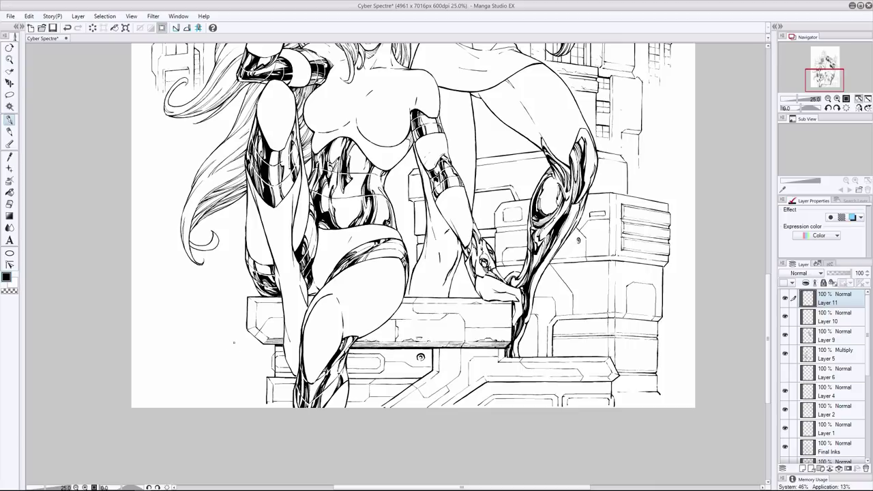
{"action": "scroll", "coordinate": [432, 382], "scroll_direction": "up", "scroll_amount": 3}
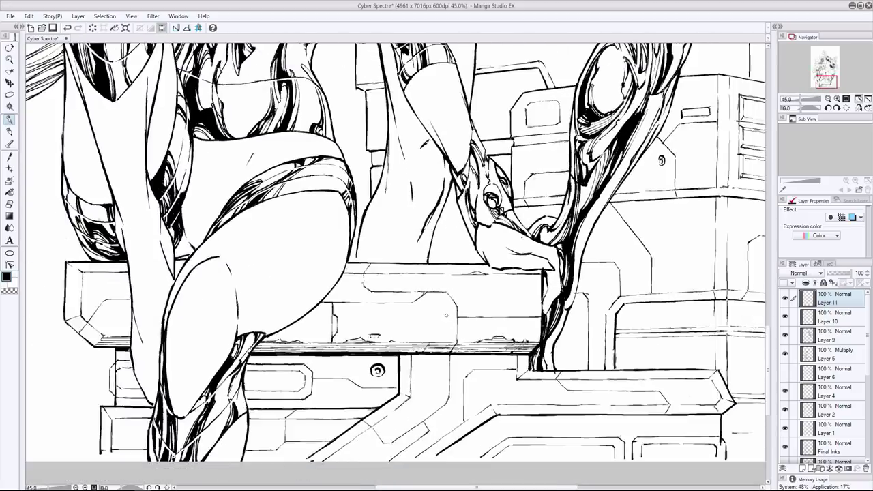
{"action": "scroll", "coordinate": [432, 381], "scroll_direction": "down", "scroll_amount": 3}
{"action": "scroll", "coordinate": [768, 311], "scroll_direction": "down", "scroll_amount": 1}
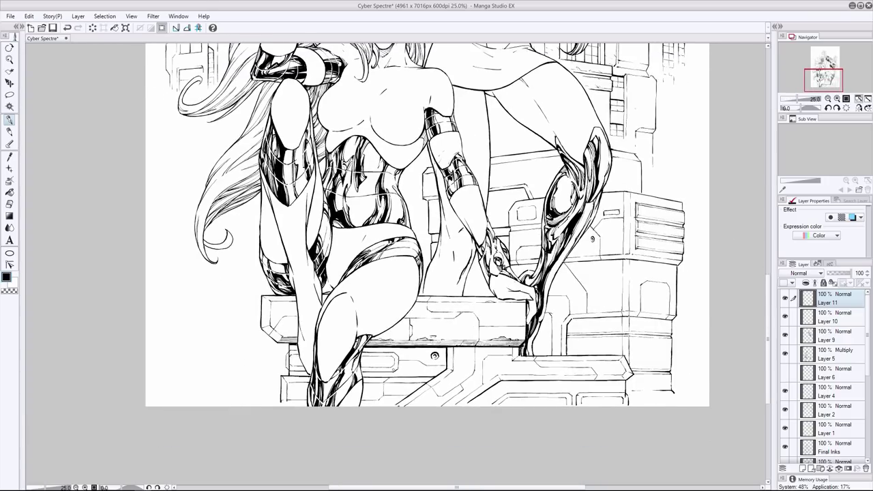
Compare the main ledge with and without the lower-strip hatching and try redrawing the strokes.
{"action": "key", "text": "ctrl+z"}
{"action": "key", "text": "ctrl+y"}
{"action": "key", "text": "ctrl+z"}
{"action": "key", "text": "ctrl+y"}
{"action": "left_click_drag", "start_coordinate": [521, 342], "coordinate": [364, 344]}
{"action": "left_click_drag", "start_coordinate": [517, 345], "coordinate": [362, 344]}
{"action": "key", "text": "ctrl+z"}
Ink small cracks and wear marks on Layer 10 across the lower ledge's panels beside the seated woman's leg.
{"action": "left_click", "coordinate": [825, 316]}
{"action": "left_click_drag", "start_coordinate": [395, 372], "coordinate": [360, 372]}
{"action": "key", "text": "ctrl+z"}
{"action": "left_click_drag", "start_coordinate": [307, 371], "coordinate": [290, 373]}
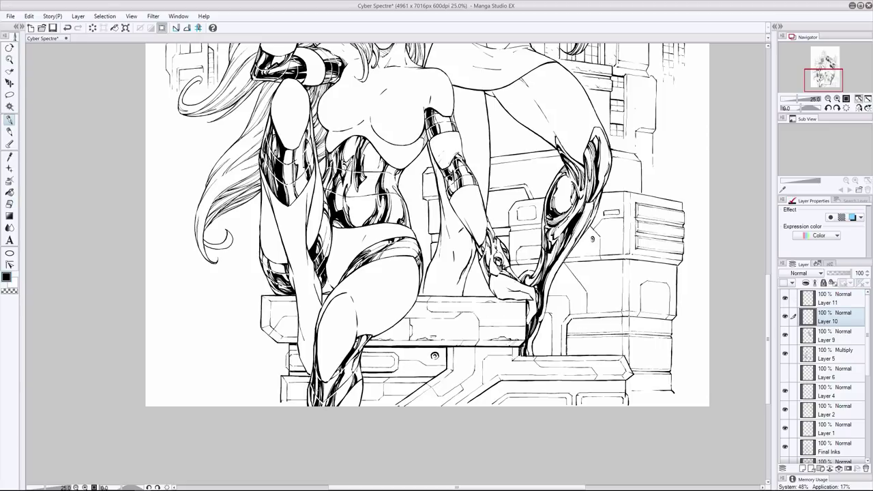
{"action": "left_click_drag", "start_coordinate": [435, 377], "coordinate": [379, 377]}
{"action": "mouse_move", "coordinate": [447, 366]}
{"action": "left_mouse_down"}
{"action": "mouse_move", "coordinate": [397, 371]}
{"action": "mouse_move", "coordinate": [372, 340]}
{"action": "left_mouse_up"}
{"action": "key", "text": "ctrl+z"}
{"action": "key", "text": "ctrl+y"}
{"action": "key", "text": "ctrl+z"}
{"action": "key", "text": "ctrl+y"}
{"action": "key", "text": "ctrl+z"}
{"action": "key", "text": "ctrl+y"}
{"action": "key", "text": "ctrl+z"}
{"action": "key", "text": "ctrl+y"}
{"action": "key", "text": "ctrl+z"}
{"action": "key", "text": "ctrl+y"}
{"action": "key", "text": "ctrl+z"}
{"action": "key", "text": "ctrl+y"}
Add crack marks to the main ledge's front face and refine them with the eraser.
{"action": "left_click_drag", "start_coordinate": [275, 313], "coordinate": [277, 320]}
{"action": "key", "text": "e"}
{"action": "mouse_move", "coordinate": [424, 325]}
{"action": "left_mouse_down"}
{"action": "mouse_move", "coordinate": [482, 317]}
{"action": "mouse_move", "coordinate": [414, 333]}
{"action": "left_mouse_up"}
{"action": "key", "text": "p"}
{"action": "key", "text": "ctrl+z"}
{"action": "key", "text": "ctrl+y"}
{"action": "key", "text": "ctrl+z"}
{"action": "key", "text": "ctrl+y"}
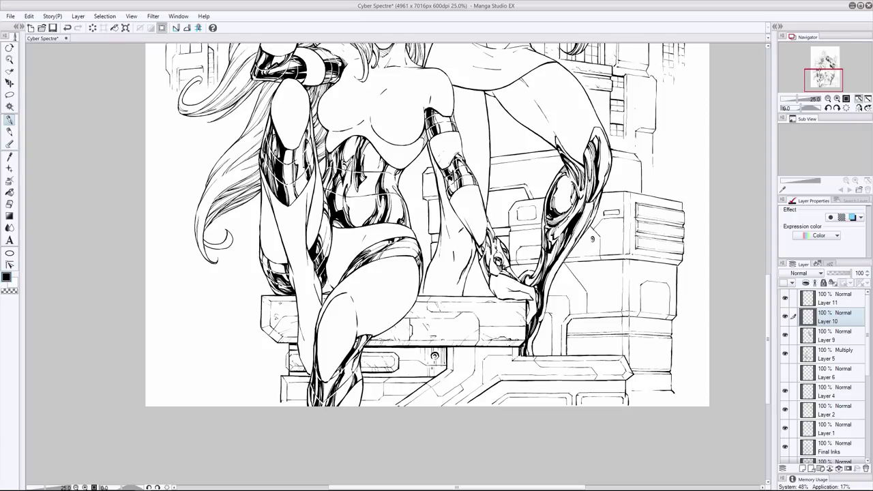
Compare the new wear marks and extend them on the lower ledge's paneled face.
{"action": "key", "text": "ctrl+z"}
{"action": "key", "text": "ctrl+y"}
{"action": "key", "text": "ctrl+y"}
{"action": "key", "text": "e"}
{"action": "key", "text": "p"}
{"action": "key", "text": "ctrl+z"}
{"action": "key", "text": "ctrl+y"}
{"action": "left_click_drag", "start_coordinate": [401, 373], "coordinate": [413, 376]}
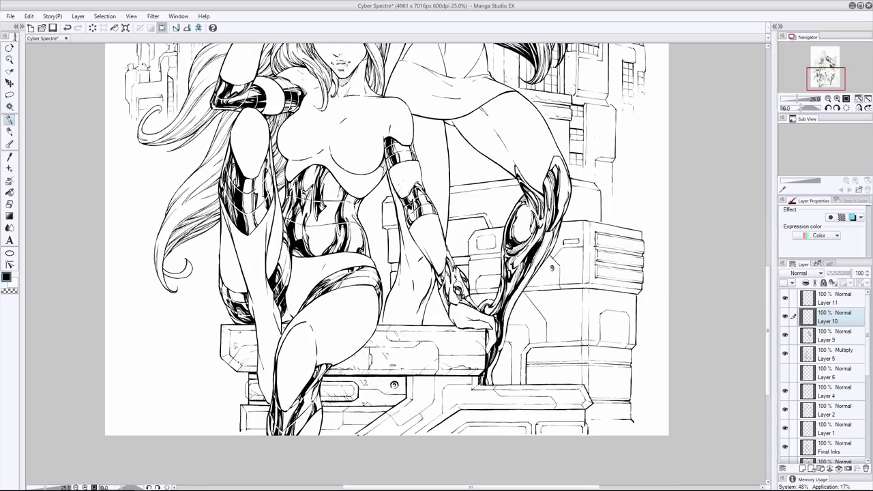
Ink more scratches around the lower ledge's round bolt and near the main ledge's upper edge.
{"action": "left_click_drag", "start_coordinate": [323, 379], "coordinate": [330, 384]}
{"action": "left_click_drag", "start_coordinate": [391, 382], "coordinate": [405, 378]}
{"action": "left_click_drag", "start_coordinate": [250, 325], "coordinate": [256, 332]}
{"action": "key", "text": "ctrl+z"}
{"action": "key", "text": "ctrl+z"}
Ink cracks and wear marks across the front ledge's angled face and the panels beneath it.
{"action": "mouse_move", "coordinate": [585, 409]}
{"action": "left_mouse_down"}
{"action": "mouse_move", "coordinate": [464, 410]}
{"action": "mouse_move", "coordinate": [424, 433]}
{"action": "left_mouse_up"}
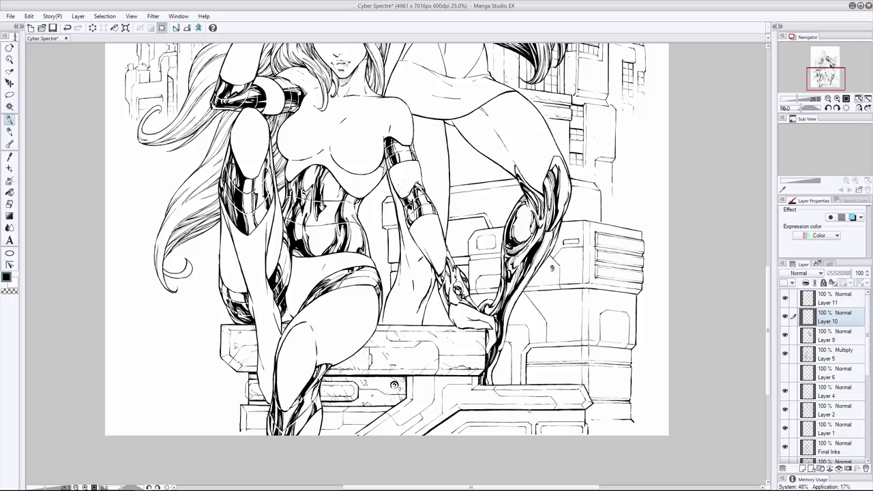
{"action": "key", "text": "ctrl+z"}
{"action": "mouse_move", "coordinate": [531, 424]}
{"action": "left_mouse_down"}
{"action": "mouse_move", "coordinate": [531, 435]}
{"action": "mouse_move", "coordinate": [462, 423]}
{"action": "left_mouse_up"}
{"action": "key", "text": "ctrl+z"}
{"action": "key", "text": "ctrl+z"}
{"action": "left_click_drag", "start_coordinate": [585, 421], "coordinate": [540, 423]}
{"action": "mouse_move", "coordinate": [458, 402]}
{"action": "left_mouse_down"}
{"action": "mouse_move", "coordinate": [430, 423]}
{"action": "mouse_move", "coordinate": [371, 432]}
{"action": "left_mouse_up"}
{"action": "left_click_drag", "start_coordinate": [413, 376], "coordinate": [406, 382]}
{"action": "key", "text": "ctrl+z"}
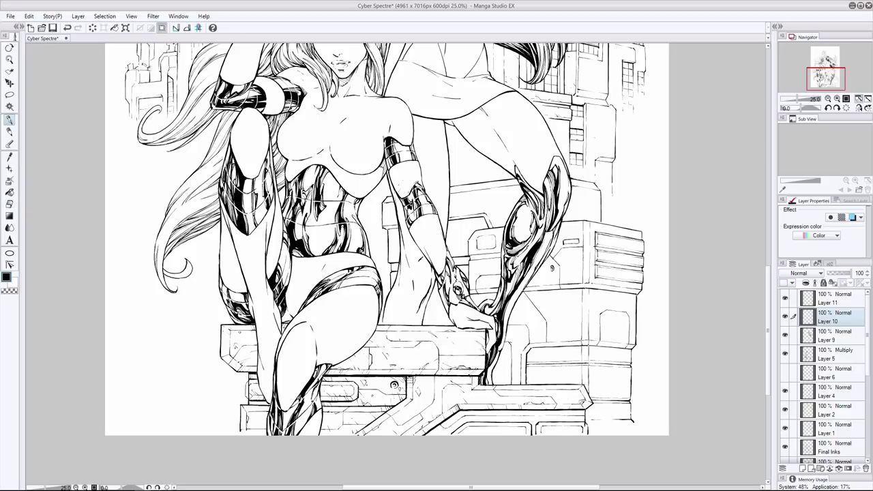
{"action": "left_click_drag", "start_coordinate": [465, 426], "coordinate": [482, 428]}
{"action": "left_click_drag", "start_coordinate": [537, 424], "coordinate": [538, 433]}
Ink horizontal shadow hatching on Layer 11 on the lower ledge directly beneath the main ledge's underside.
{"action": "key", "text": "ctrl+shift+n"}
{"action": "key", "text": "ctrl+z"}
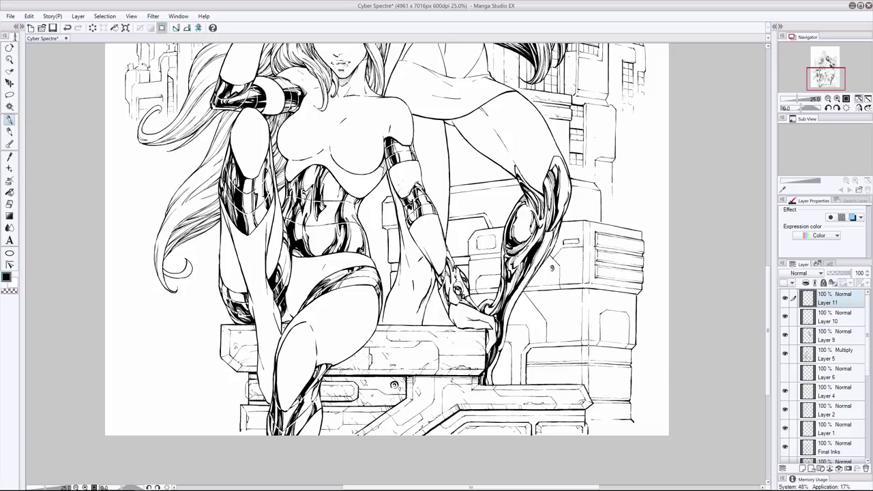
{"action": "left_click_drag", "start_coordinate": [477, 378], "coordinate": [322, 378]}
{"action": "left_click_drag", "start_coordinate": [258, 376], "coordinate": [244, 376]}
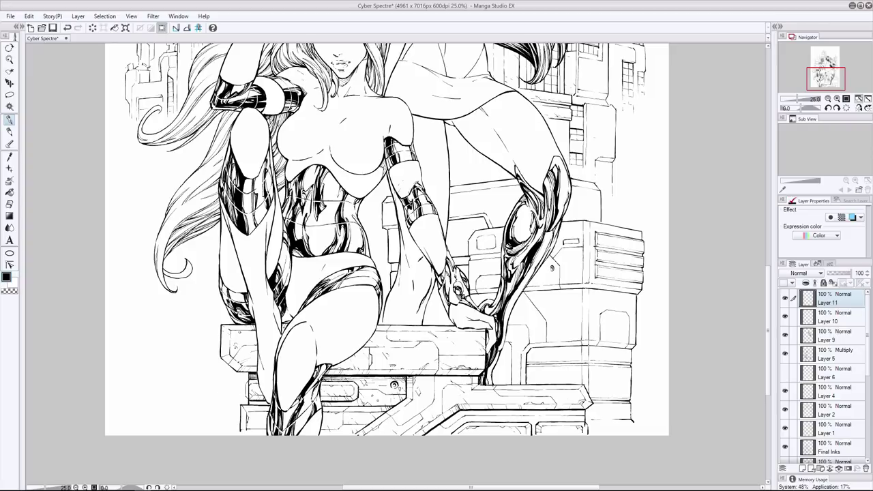
{"action": "left_click_drag", "start_coordinate": [352, 402], "coordinate": [322, 403]}
{"action": "key", "text": "ctrl+z"}
{"action": "left_click_drag", "start_coordinate": [477, 378], "coordinate": [408, 378]}
{"action": "left_click_drag", "start_coordinate": [480, 382], "coordinate": [436, 381]}
{"action": "left_click_drag", "start_coordinate": [366, 378], "coordinate": [348, 378]}
{"action": "key", "text": "ctrl+z"}
{"action": "key", "text": "ctrl+y"}
{"action": "key", "text": "ctrl+z"}
{"action": "key", "text": "ctrl+y"}
{"action": "key", "text": "ctrl+z"}
{"action": "key", "text": "ctrl+y"}
Ink horizontal shadow lines beneath the front ledge's lip above its lower panels.
{"action": "left_click_drag", "start_coordinate": [587, 411], "coordinate": [529, 411]}
{"action": "key", "text": "ctrl+z"}
{"action": "key", "text": "ctrl+y"}
{"action": "left_click_drag", "start_coordinate": [548, 412], "coordinate": [457, 412]}
{"action": "left_click_drag", "start_coordinate": [585, 413], "coordinate": [557, 413]}
{"action": "left_click_drag", "start_coordinate": [557, 413], "coordinate": [510, 413]}
{"action": "key", "text": "ctrl+z"}
{"action": "left_click_drag", "start_coordinate": [521, 413], "coordinate": [482, 413]}
{"action": "key", "text": "ctrl+z"}
{"action": "left_click_drag", "start_coordinate": [553, 414], "coordinate": [449, 418]}
{"action": "key", "text": "ctrl+z"}
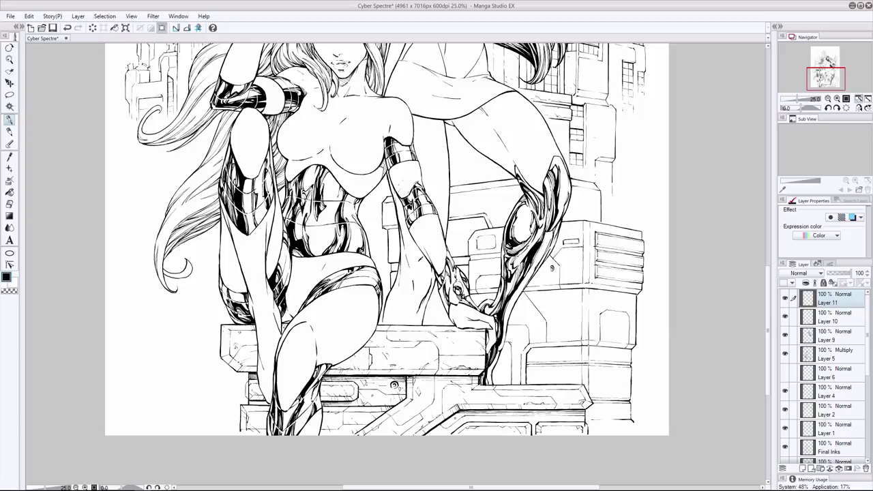
Try additional wear marks on Layer 10 along the front ledge's sloped edge and lower panel.
{"action": "key", "text": "alt+bracketleft"}
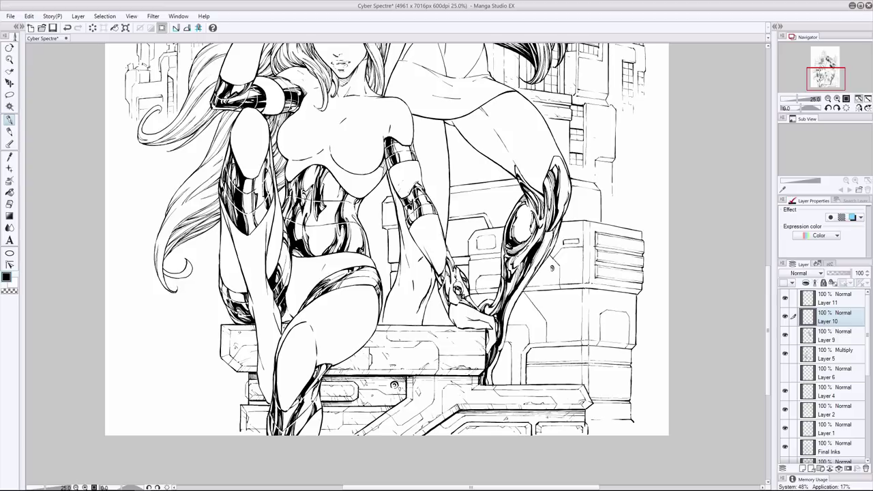
{"action": "key", "text": "ctrl+z"}
{"action": "mouse_move", "coordinate": [470, 415]}
{"action": "left_mouse_down"}
{"action": "mouse_move", "coordinate": [453, 416]}
{"action": "mouse_move", "coordinate": [481, 417]}
{"action": "mouse_move", "coordinate": [430, 433]}
{"action": "left_mouse_up"}
{"action": "key", "text": "ctrl+z"}
{"action": "key", "text": "ctrl+z"}
{"action": "key", "text": "e"}
{"action": "key", "text": "p"}
{"action": "left_click_drag", "start_coordinate": [466, 435], "coordinate": [461, 443]}
{"action": "key", "text": "ctrl+z"}
{"action": "key", "text": "ctrl+z"}
{"action": "key", "text": "ctrl+z"}
{"action": "key", "text": "ctrl+z"}
Redraw the long shadow strokes beneath the front ledge's lip on Layer 11.
{"action": "key", "text": "alt+bracketright"}
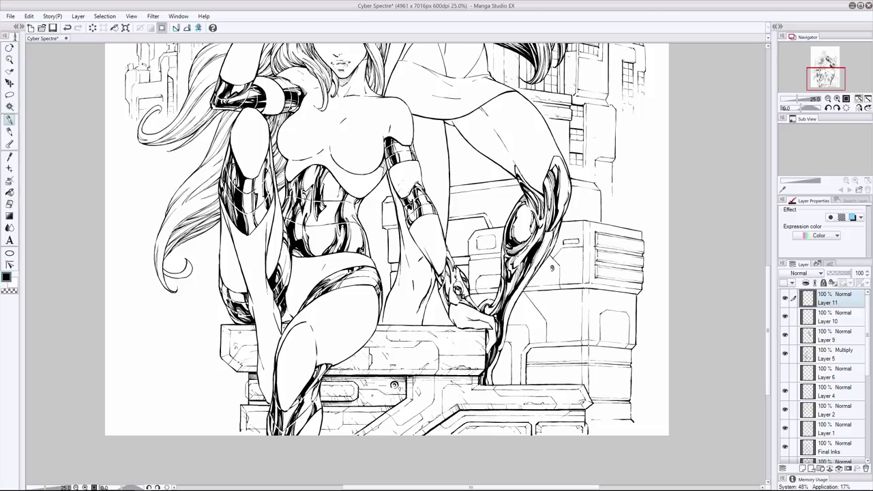
{"action": "left_click_drag", "start_coordinate": [557, 412], "coordinate": [458, 412]}
{"action": "key", "text": "ctrl+z"}
{"action": "left_click_drag", "start_coordinate": [588, 413], "coordinate": [456, 413]}
{"action": "key", "text": "ctrl+z"}
{"action": "key", "text": "ctrl+z"}
Ink light wear marks on Layer 10 along the background block between the seated woman's arm and the standing leg.
{"action": "key", "text": "alt+bracketleft"}
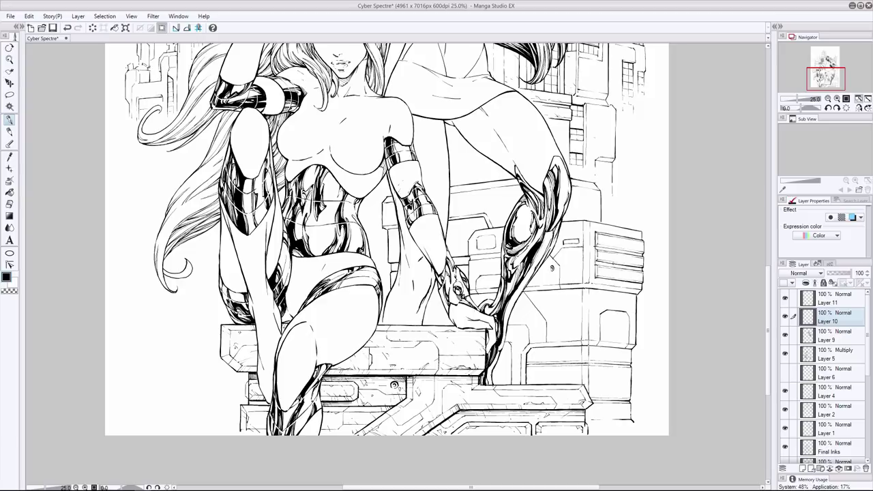
{"action": "key", "text": "e"}
{"action": "key", "text": "p"}
{"action": "left_click_drag", "start_coordinate": [630, 348], "coordinate": [531, 348]}
{"action": "key", "text": "ctrl+z"}
{"action": "left_click_drag", "start_coordinate": [502, 253], "coordinate": [469, 254]}
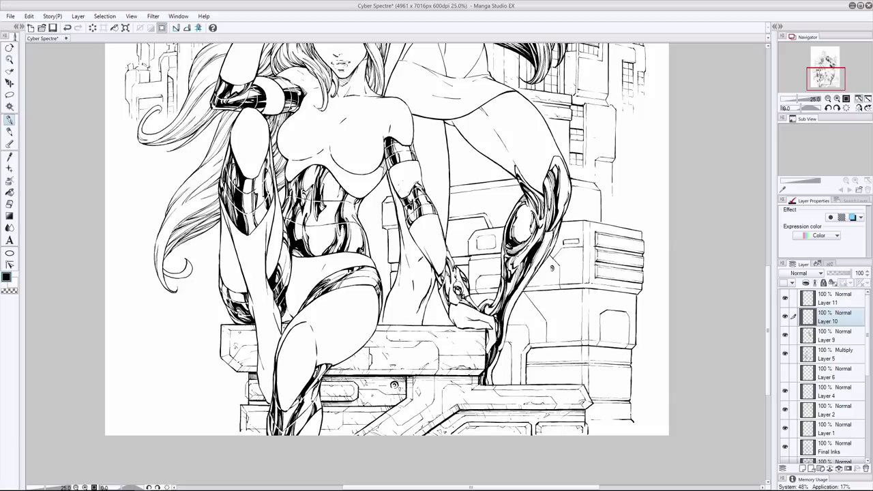
Ink vertical shadow hatching on Layer 11 in the background block's recess beside the standing woman's lower leg.
{"action": "key", "text": "alt+]"}
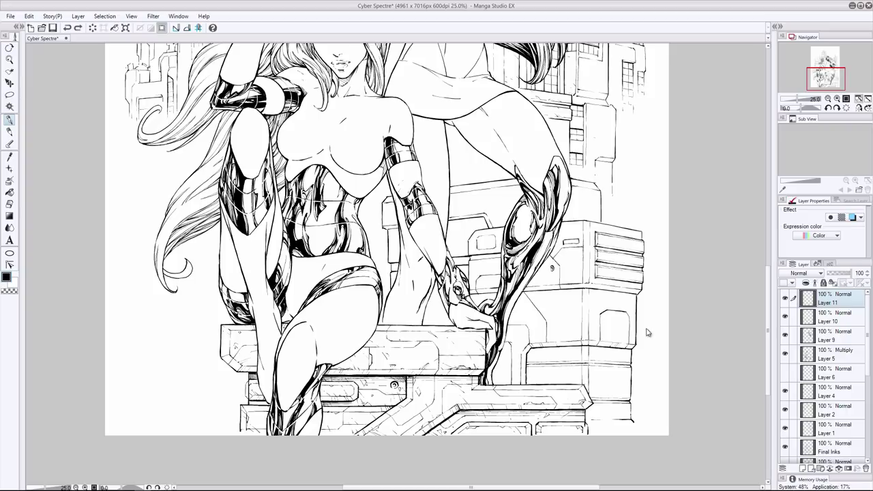
{"action": "key", "text": "p"}
{"action": "key", "text": "p"}
{"action": "mouse_move", "coordinate": [526, 362]}
{"action": "left_mouse_down"}
{"action": "mouse_move", "coordinate": [536, 358]}
{"action": "mouse_move", "coordinate": [510, 384]}
{"action": "left_mouse_up"}
{"action": "key", "text": "ctrl+z"}
{"action": "left_click_drag", "start_coordinate": [511, 345], "coordinate": [509, 385]}
{"action": "left_click_drag", "start_coordinate": [487, 294], "coordinate": [498, 290]}
{"action": "mouse_move", "coordinate": [535, 368]}
{"action": "left_mouse_down"}
{"action": "mouse_move", "coordinate": [526, 384]}
{"action": "mouse_move", "coordinate": [538, 384]}
{"action": "left_mouse_up"}
{"action": "key", "text": "ctrl+z"}
{"action": "key", "text": "ctrl+z"}
{"action": "key", "text": "ctrl+z"}
{"action": "key", "text": "ctrl+z"}
{"action": "left_click_drag", "start_coordinate": [532, 367], "coordinate": [528, 386]}
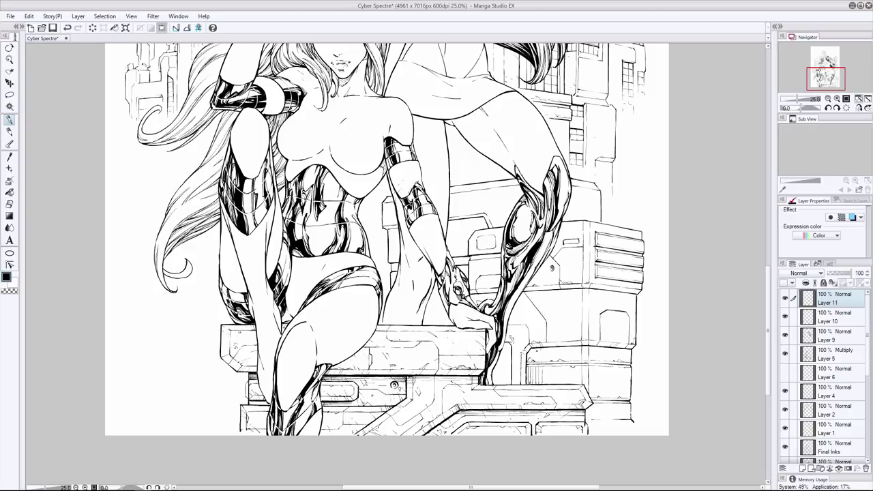
Fill the narrow gap next to the standing woman's ankle with dense vertical shadow strokes.
{"action": "left_click_drag", "start_coordinate": [536, 350], "coordinate": [535, 362]}
{"action": "mouse_move", "coordinate": [531, 349]}
{"action": "left_mouse_down"}
{"action": "mouse_move", "coordinate": [529, 363]}
{"action": "mouse_move", "coordinate": [547, 364]}
{"action": "left_mouse_up"}
{"action": "mouse_move", "coordinate": [529, 362]}
{"action": "left_mouse_down"}
{"action": "mouse_move", "coordinate": [509, 360]}
{"action": "mouse_move", "coordinate": [508, 384]}
{"action": "left_mouse_up"}
{"action": "left_click_drag", "start_coordinate": [507, 342], "coordinate": [503, 386]}
{"action": "left_click_drag", "start_coordinate": [501, 342], "coordinate": [500, 384]}
{"action": "mouse_move", "coordinate": [498, 358]}
{"action": "left_mouse_down"}
{"action": "mouse_move", "coordinate": [496, 386]}
{"action": "mouse_move", "coordinate": [485, 392]}
{"action": "left_mouse_up"}
{"action": "left_click_drag", "start_coordinate": [515, 344], "coordinate": [517, 385]}
{"action": "key", "text": "ctrl+z"}
{"action": "key", "text": "ctrl+z"}
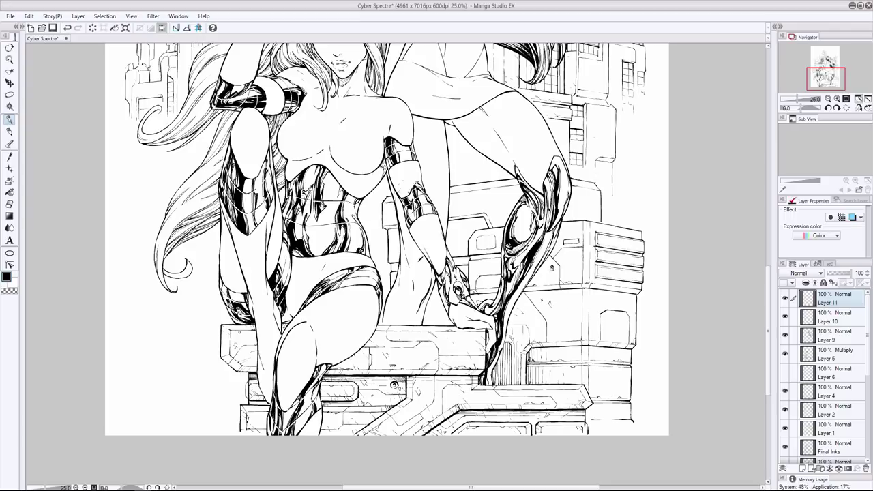
Ink small cracks and wear marks on the background blocks behind the standing leg and around the vented block.
{"action": "key", "text": "ctrl+z"}
{"action": "mouse_move", "coordinate": [608, 334]}
{"action": "left_mouse_down"}
{"action": "mouse_move", "coordinate": [604, 302]}
{"action": "mouse_move", "coordinate": [575, 338]}
{"action": "left_mouse_up"}
{"action": "mouse_move", "coordinate": [582, 287]}
{"action": "left_mouse_down"}
{"action": "mouse_move", "coordinate": [471, 294]}
{"action": "mouse_move", "coordinate": [480, 293]}
{"action": "left_mouse_up"}
{"action": "left_click_drag", "start_coordinate": [478, 287], "coordinate": [469, 294]}
{"action": "left_click_drag", "start_coordinate": [635, 270], "coordinate": [638, 280]}
{"action": "left_click_drag", "start_coordinate": [607, 237], "coordinate": [614, 247]}
{"action": "mouse_move", "coordinate": [638, 244]}
{"action": "left_mouse_down"}
{"action": "mouse_move", "coordinate": [645, 253]}
{"action": "mouse_move", "coordinate": [613, 242]}
{"action": "mouse_move", "coordinate": [604, 260]}
{"action": "left_mouse_up"}
{"action": "key", "text": "ctrl+z"}
{"action": "key", "text": "ctrl+z"}
Work on wear marks for the small background block beside the seated woman's forearm and the vented block's side face.
{"action": "mouse_move", "coordinate": [483, 273]}
{"action": "left_mouse_down"}
{"action": "mouse_move", "coordinate": [501, 279]}
{"action": "mouse_move", "coordinate": [476, 289]}
{"action": "left_mouse_up"}
{"action": "key", "text": "ctrl+z"}
{"action": "key", "text": "ctrl+z"}
{"action": "mouse_move", "coordinate": [491, 256]}
{"action": "left_mouse_down"}
{"action": "mouse_move", "coordinate": [502, 259]}
{"action": "mouse_move", "coordinate": [477, 277]}
{"action": "left_mouse_up"}
{"action": "key", "text": "ctrl+z"}
{"action": "left_click_drag", "start_coordinate": [575, 250], "coordinate": [577, 261]}
{"action": "key", "text": "ctrl+z"}
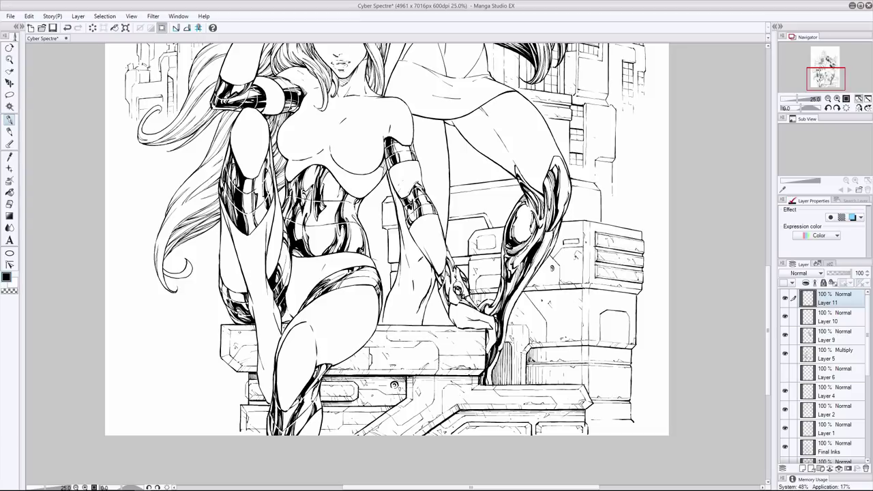
Ink two bolts and small wear marks on the panel below the vented block, cleaning up its top edge.
{"action": "left_click_drag", "start_coordinate": [490, 285], "coordinate": [470, 288]}
{"action": "key", "text": "ctrl+z"}
{"action": "left_click_drag", "start_coordinate": [590, 391], "coordinate": [596, 396]}
{"action": "key", "text": "ctrl+z"}
{"action": "left_click_drag", "start_coordinate": [603, 315], "coordinate": [607, 318]}
{"action": "left_click_drag", "start_coordinate": [528, 280], "coordinate": [537, 285]}
{"action": "mouse_move", "coordinate": [510, 316]}
{"action": "left_mouse_down"}
{"action": "mouse_move", "coordinate": [516, 326]}
{"action": "mouse_move", "coordinate": [597, 348]}
{"action": "mouse_move", "coordinate": [581, 348]}
{"action": "left_mouse_up"}
{"action": "key", "text": "ctrl+z"}
{"action": "key", "text": "ctrl+z"}
{"action": "key", "text": "ctrl+z"}
{"action": "left_click_drag", "start_coordinate": [488, 293], "coordinate": [496, 299]}
{"action": "left_click_drag", "start_coordinate": [474, 255], "coordinate": [478, 262]}
{"action": "key", "text": "e"}
{"action": "left_click_drag", "start_coordinate": [607, 311], "coordinate": [626, 312]}
Try vertical shadow hatching on the wall behind the seated woman's hand and on the small block beside her forearm.
{"action": "key", "text": "p"}
{"action": "mouse_move", "coordinate": [433, 282]}
{"action": "left_mouse_down"}
{"action": "mouse_move", "coordinate": [439, 321]}
{"action": "mouse_move", "coordinate": [454, 327]}
{"action": "left_mouse_up"}
{"action": "mouse_move", "coordinate": [436, 294]}
{"action": "left_mouse_down"}
{"action": "mouse_move", "coordinate": [452, 326]}
{"action": "mouse_move", "coordinate": [455, 291]}
{"action": "mouse_move", "coordinate": [440, 327]}
{"action": "left_mouse_up"}
{"action": "key", "text": "ctrl+z"}
{"action": "key", "text": "ctrl+z"}
{"action": "key", "text": "ctrl+z"}
{"action": "left_click_drag", "start_coordinate": [440, 304], "coordinate": [453, 326]}
{"action": "mouse_move", "coordinate": [433, 295]}
{"action": "left_mouse_down"}
{"action": "mouse_move", "coordinate": [427, 326]}
{"action": "mouse_move", "coordinate": [440, 305]}
{"action": "mouse_move", "coordinate": [427, 326]}
{"action": "left_mouse_up"}
{"action": "key", "text": "ctrl+z"}
{"action": "key", "text": "ctrl+z"}
{"action": "left_click_drag", "start_coordinate": [428, 307], "coordinate": [422, 326]}
{"action": "mouse_move", "coordinate": [468, 266]}
{"action": "left_mouse_down"}
{"action": "mouse_move", "coordinate": [463, 276]}
{"action": "mouse_move", "coordinate": [455, 267]}
{"action": "left_mouse_up"}
{"action": "left_click_drag", "start_coordinate": [466, 256], "coordinate": [465, 266]}
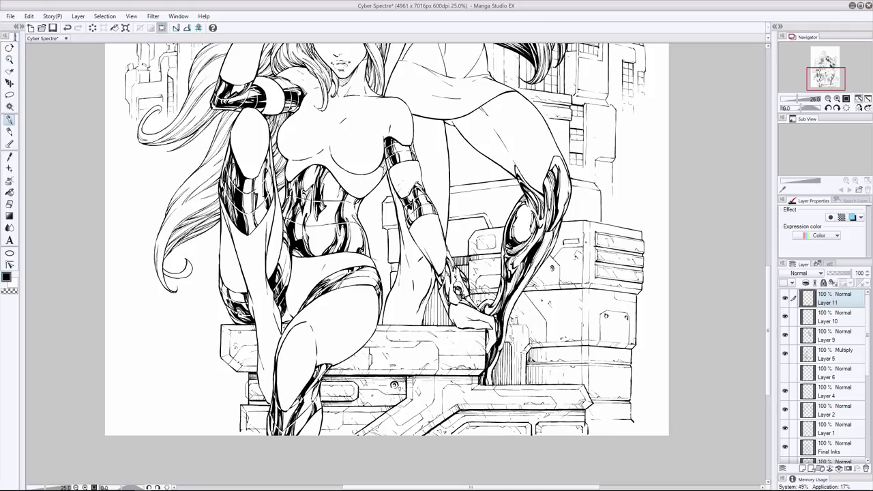
{"action": "key", "text": "ctrl+z"}
{"action": "key", "text": "ctrl+z"}
{"action": "key", "text": "ctrl+z"}
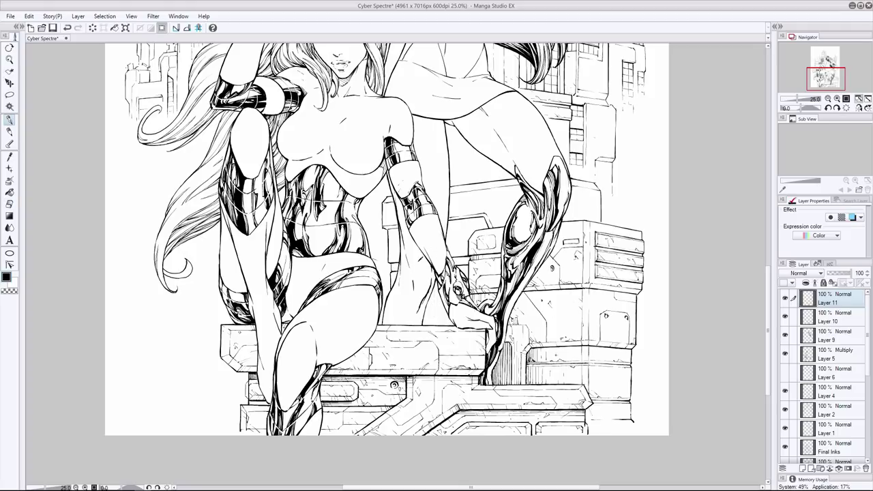
Ink vertical shadow hatching on the wall between the standing woman's calf and the seated woman's hand, plus short marks nearby.
{"action": "left_click_drag", "start_coordinate": [557, 352], "coordinate": [552, 361]}
{"action": "left_click_drag", "start_coordinate": [556, 370], "coordinate": [550, 384]}
{"action": "mouse_move", "coordinate": [436, 299]}
{"action": "left_mouse_down"}
{"action": "mouse_move", "coordinate": [436, 325]}
{"action": "mouse_move", "coordinate": [427, 326]}
{"action": "mouse_move", "coordinate": [431, 315]}
{"action": "mouse_move", "coordinate": [429, 326]}
{"action": "left_mouse_up"}
{"action": "key", "text": "ctrl+z"}
{"action": "key", "text": "ctrl+z"}
{"action": "left_click_drag", "start_coordinate": [428, 297], "coordinate": [422, 328]}
{"action": "key", "text": "ctrl+z"}
{"action": "left_click_drag", "start_coordinate": [474, 307], "coordinate": [466, 318]}
{"action": "key", "text": "ctrl+z"}
{"action": "key", "text": "ctrl+z"}
{"action": "key", "text": "ctrl+y"}
{"action": "left_click_drag", "start_coordinate": [444, 305], "coordinate": [444, 326]}
{"action": "key", "text": "ctrl+z"}
{"action": "left_click_drag", "start_coordinate": [435, 284], "coordinate": [434, 304]}
{"action": "mouse_move", "coordinate": [434, 291]}
{"action": "left_mouse_down"}
{"action": "mouse_move", "coordinate": [432, 326]}
{"action": "mouse_move", "coordinate": [427, 317]}
{"action": "mouse_move", "coordinate": [423, 326]}
{"action": "mouse_move", "coordinate": [446, 327]}
{"action": "left_mouse_up"}
{"action": "mouse_move", "coordinate": [444, 301]}
{"action": "left_mouse_down"}
{"action": "mouse_move", "coordinate": [435, 326]}
{"action": "mouse_move", "coordinate": [444, 326]}
{"action": "left_mouse_up"}
{"action": "key", "text": "ctrl+z"}
{"action": "left_click_drag", "start_coordinate": [444, 188], "coordinate": [439, 196]}
{"action": "left_click_drag", "start_coordinate": [395, 273], "coordinate": [392, 287]}
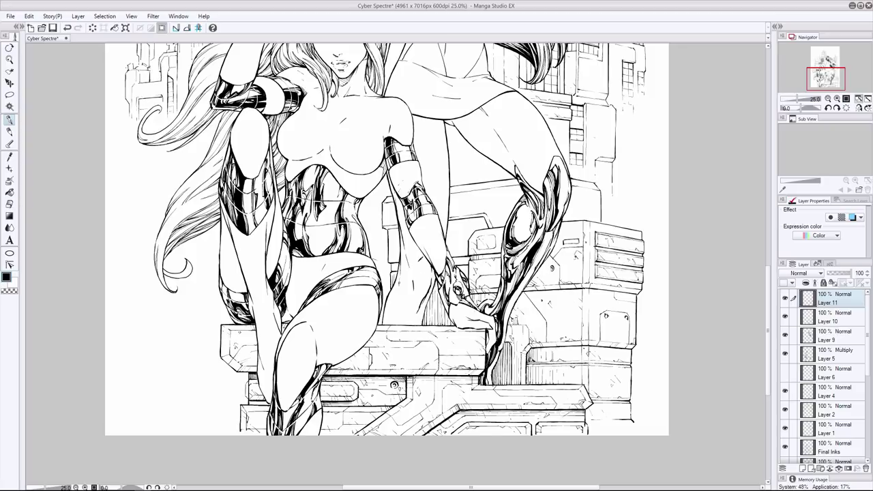
Rework the vertical shadow strokes behind the seated woman's hand, erasing and redrawing them down to the ledge.
{"action": "mouse_move", "coordinate": [469, 268]}
{"action": "left_mouse_down"}
{"action": "mouse_move", "coordinate": [427, 324]}
{"action": "mouse_move", "coordinate": [439, 325]}
{"action": "left_mouse_up"}
{"action": "key", "text": "e"}
{"action": "key", "text": "p"}
{"action": "mouse_move", "coordinate": [437, 283]}
{"action": "left_mouse_down"}
{"action": "mouse_move", "coordinate": [445, 326]}
{"action": "mouse_move", "coordinate": [433, 325]}
{"action": "left_mouse_up"}
{"action": "left_click_drag", "start_coordinate": [449, 279], "coordinate": [434, 325]}
{"action": "key", "text": "e"}
{"action": "key", "text": "p"}
{"action": "left_click_drag", "start_coordinate": [464, 249], "coordinate": [437, 304]}
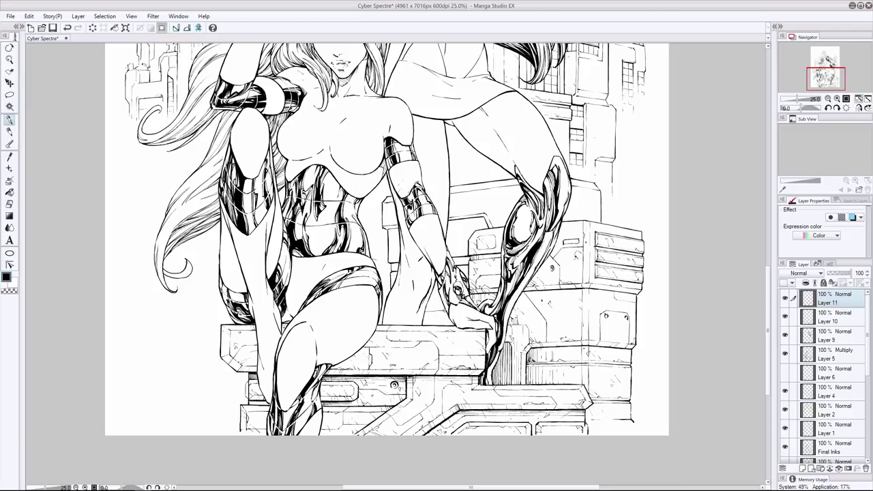
{"action": "key", "text": "ctrl+z"}
{"action": "left_click_drag", "start_coordinate": [440, 306], "coordinate": [445, 325]}
Add a new layer above Layer 11 and ink horizontal seam lines across the hatched wall behind the seated woman's hand.
{"action": "key", "text": "ctrl+shift+n"}
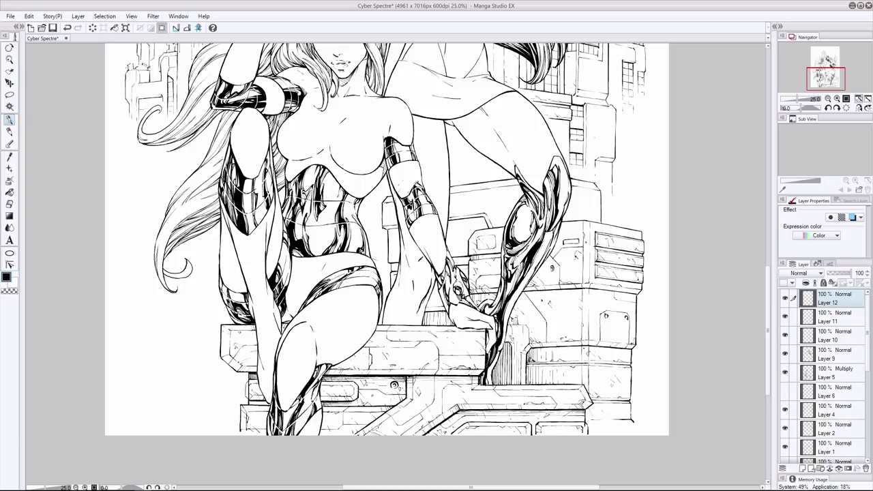
{"action": "left_click_drag", "start_coordinate": [445, 311], "coordinate": [447, 326]}
{"action": "mouse_move", "coordinate": [450, 316]}
{"action": "left_mouse_down"}
{"action": "mouse_move", "coordinate": [452, 326]}
{"action": "mouse_move", "coordinate": [435, 322]}
{"action": "left_mouse_up"}
{"action": "mouse_move", "coordinate": [426, 310]}
{"action": "left_mouse_down"}
{"action": "mouse_move", "coordinate": [425, 326]}
{"action": "mouse_move", "coordinate": [434, 308]}
{"action": "mouse_move", "coordinate": [446, 310]}
{"action": "left_mouse_up"}
{"action": "left_click_drag", "start_coordinate": [424, 312], "coordinate": [444, 306]}
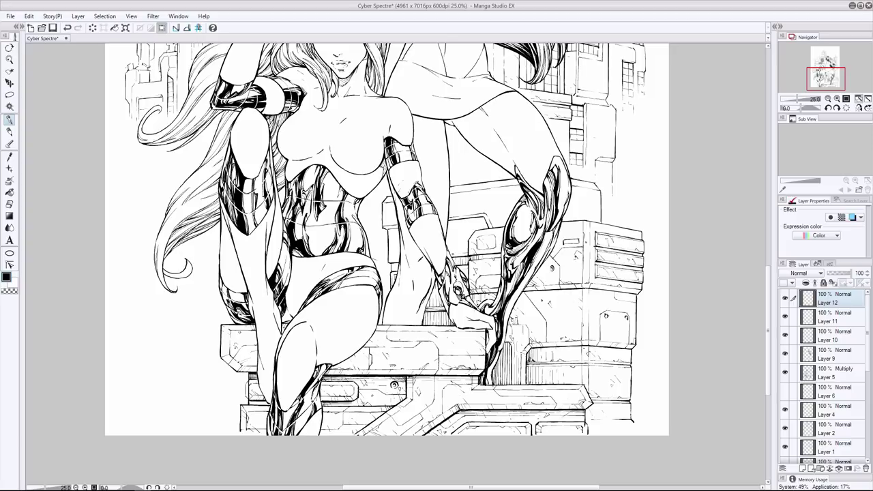
Ink panel outlines on the background blocks on both sides of the standing woman's rear leg.
{"action": "left_click_drag", "start_coordinate": [450, 252], "coordinate": [467, 258]}
{"action": "left_click_drag", "start_coordinate": [388, 257], "coordinate": [436, 302]}
{"action": "key", "text": "ctrl+z"}
{"action": "left_click_drag", "start_coordinate": [447, 220], "coordinate": [485, 214]}
{"action": "left_click_drag", "start_coordinate": [382, 225], "coordinate": [398, 229]}
{"action": "mouse_move", "coordinate": [484, 214]}
{"action": "left_mouse_down"}
{"action": "mouse_move", "coordinate": [491, 227]}
{"action": "mouse_move", "coordinate": [472, 213]}
{"action": "mouse_move", "coordinate": [493, 229]}
{"action": "mouse_move", "coordinate": [473, 217]}
{"action": "left_mouse_up"}
{"action": "key", "text": "ctrl+z"}
{"action": "key", "text": "ctrl+z"}
{"action": "key", "text": "ctrl+z"}
{"action": "left_click_drag", "start_coordinate": [383, 227], "coordinate": [399, 228]}
{"action": "mouse_move", "coordinate": [500, 211]}
{"action": "left_mouse_down"}
{"action": "mouse_move", "coordinate": [506, 222]}
{"action": "mouse_move", "coordinate": [450, 219]}
{"action": "mouse_move", "coordinate": [486, 222]}
{"action": "mouse_move", "coordinate": [471, 221]}
{"action": "left_mouse_up"}
{"action": "key", "text": "ctrl+z"}
{"action": "key", "text": "ctrl+z"}
{"action": "key", "text": "ctrl+z"}
Refine the seams and ledge lines on the blocks beside the seated woman's forearm and the standing woman's calf.
{"action": "key", "text": "x"}
{"action": "left_click_drag", "start_coordinate": [386, 231], "coordinate": [398, 229]}
{"action": "key", "text": "ctrl+z"}
{"action": "left_click_drag", "start_coordinate": [451, 259], "coordinate": [469, 258]}
{"action": "key", "text": "ctrl+z"}
{"action": "key", "text": "ctrl+z"}
{"action": "left_click_drag", "start_coordinate": [390, 266], "coordinate": [399, 263]}
{"action": "left_click_drag", "start_coordinate": [428, 312], "coordinate": [446, 311]}
{"action": "left_click_drag", "start_coordinate": [525, 281], "coordinate": [529, 290]}
{"action": "key", "text": "ctrl+z"}
{"action": "key", "text": "ctrl+z"}
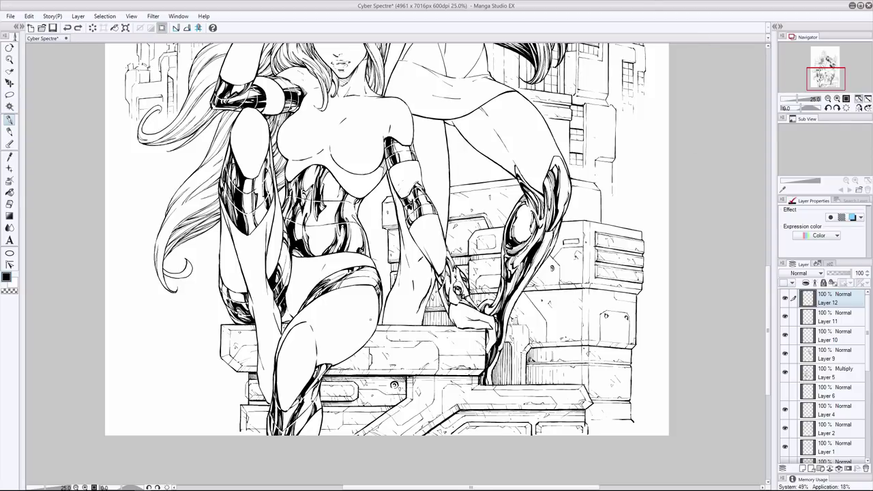
Add short shadow strokes and wear marks to the paneled blocks between the seated woman's forearm and the standing woman's knee.
{"action": "left_click_drag", "start_coordinate": [434, 314], "coordinate": [448, 313]}
{"action": "key", "text": "ctrl+z"}
{"action": "left_click_drag", "start_coordinate": [476, 415], "coordinate": [480, 423]}
{"action": "key", "text": "ctrl+z"}
{"action": "left_click_drag", "start_coordinate": [460, 259], "coordinate": [470, 258]}
{"action": "left_click_drag", "start_coordinate": [390, 266], "coordinate": [400, 263]}
{"action": "key", "text": "ctrl+z"}
{"action": "mouse_move", "coordinate": [462, 233]}
{"action": "left_mouse_down"}
{"action": "mouse_move", "coordinate": [463, 252]}
{"action": "mouse_move", "coordinate": [453, 251]}
{"action": "left_mouse_up"}
{"action": "key", "text": "ctrl+z"}
{"action": "key", "text": "ctrl+z"}
{"action": "left_click_drag", "start_coordinate": [391, 240], "coordinate": [391, 261]}
{"action": "key", "text": "ctrl+z"}
{"action": "left_click_drag", "start_coordinate": [475, 262], "coordinate": [475, 289]}
{"action": "key", "text": "ctrl+z"}
{"action": "key", "text": "ctrl+y"}
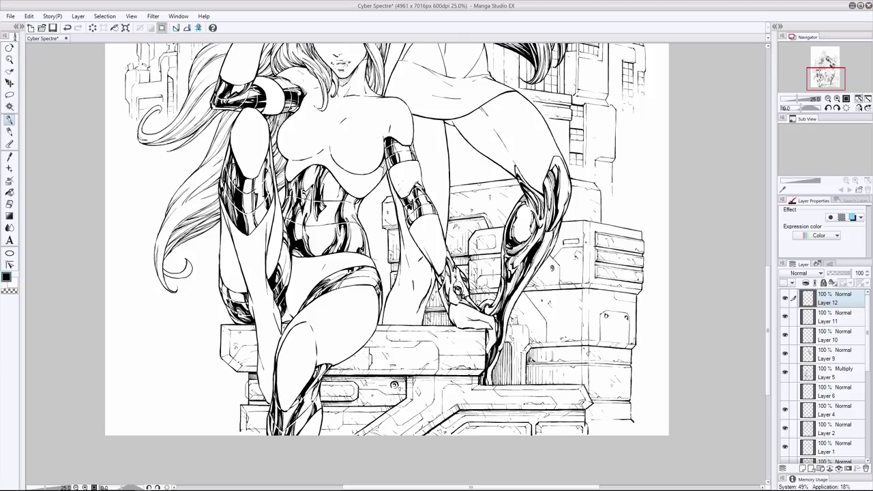
Ink panel lines on the upper background block and add wear marks along the faces and edges of the lower blocks.
{"action": "left_click_drag", "start_coordinate": [587, 221], "coordinate": [621, 227]}
{"action": "mouse_move", "coordinate": [529, 308]}
{"action": "left_mouse_down"}
{"action": "mouse_move", "coordinate": [536, 340]}
{"action": "mouse_move", "coordinate": [516, 313]}
{"action": "mouse_move", "coordinate": [519, 334]}
{"action": "mouse_move", "coordinate": [532, 340]}
{"action": "mouse_move", "coordinate": [508, 341]}
{"action": "left_mouse_up"}
{"action": "key", "text": "ctrl+z"}
{"action": "key", "text": "ctrl+z"}
{"action": "key", "text": "ctrl+z"}
{"action": "key", "text": "ctrl+z"}
{"action": "key", "text": "ctrl+z"}
{"action": "key", "text": "ctrl+z"}
{"action": "mouse_move", "coordinate": [480, 206]}
{"action": "left_mouse_down"}
{"action": "mouse_move", "coordinate": [510, 202]}
{"action": "mouse_move", "coordinate": [481, 218]}
{"action": "mouse_move", "coordinate": [516, 200]}
{"action": "left_mouse_up"}
{"action": "left_click_drag", "start_coordinate": [499, 293], "coordinate": [469, 291]}
{"action": "key", "text": "ctrl+z"}
{"action": "key", "text": "ctrl+z"}
{"action": "left_click_drag", "start_coordinate": [510, 343], "coordinate": [502, 349]}
{"action": "left_click_drag", "start_coordinate": [570, 274], "coordinate": [563, 283]}
{"action": "left_click_drag", "start_coordinate": [596, 325], "coordinate": [589, 336]}
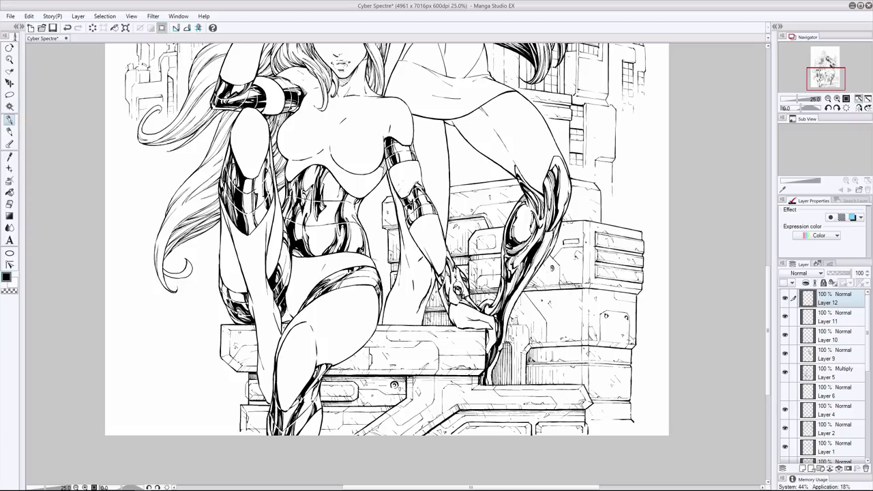
{"action": "left_click_drag", "start_coordinate": [564, 342], "coordinate": [531, 346]}
Ink shadow strokes beneath the stone ledges and add a new layer above Layer 12.
{"action": "scroll", "coordinate": [457, 373], "scroll_direction": "left", "scroll_amount": 3}
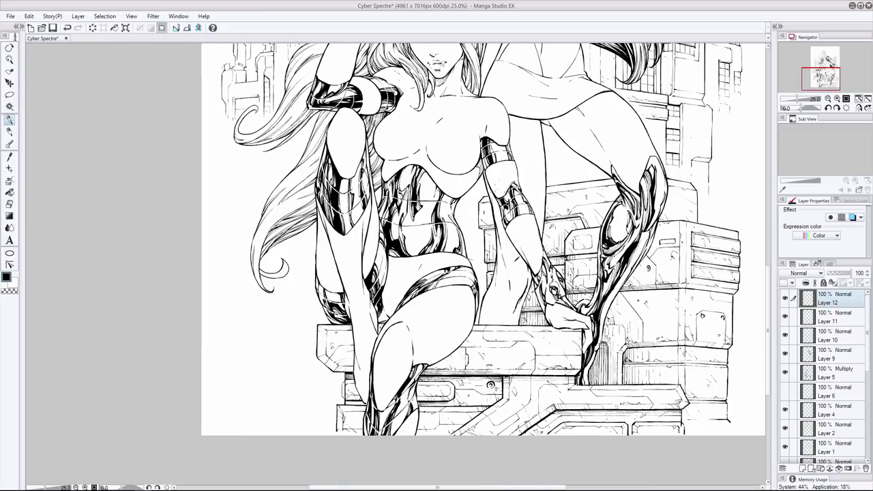
{"action": "left_click_drag", "start_coordinate": [353, 367], "coordinate": [334, 372]}
{"action": "left_click_drag", "start_coordinate": [617, 405], "coordinate": [553, 408]}
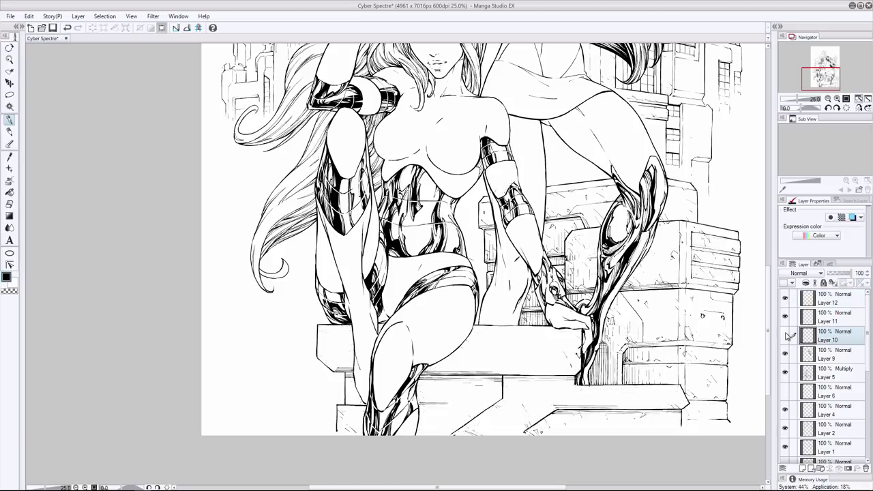
{"action": "left_click", "coordinate": [789, 370]}
{"action": "key", "text": "ctrl+shift+n"}
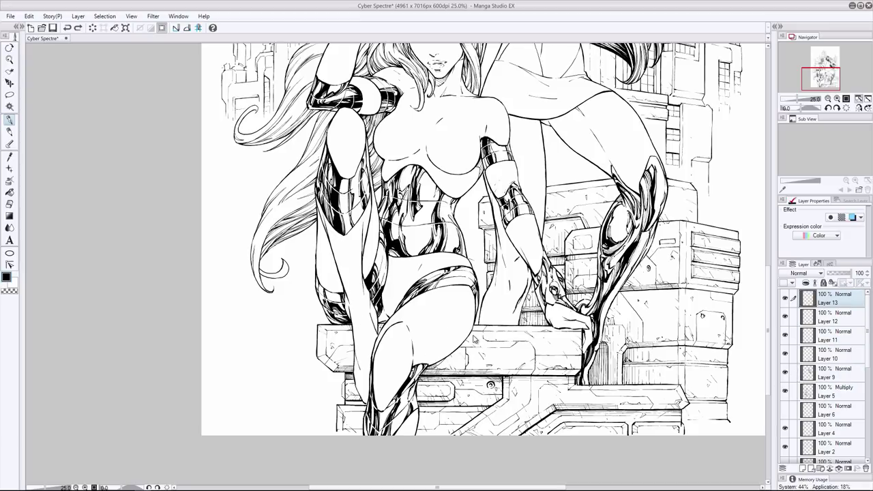
Compare the stone ledge drawing with and without the latest change.
{"action": "key", "text": "ctrl+z"}
{"action": "key", "text": "ctrl+y"}
{"action": "key", "text": "ctrl+z"}
{"action": "key", "text": "ctrl+y"}
{"action": "key", "text": "ctrl+z"}
{"action": "key", "text": "ctrl+y"}
{"action": "key", "text": "ctrl+z"}
{"action": "key", "text": "ctrl+y"}
{"action": "key", "text": "ctrl+z"}
{"action": "key", "text": "ctrl+y"}
{"action": "key", "text": "e"}
{"action": "key", "text": "p"}
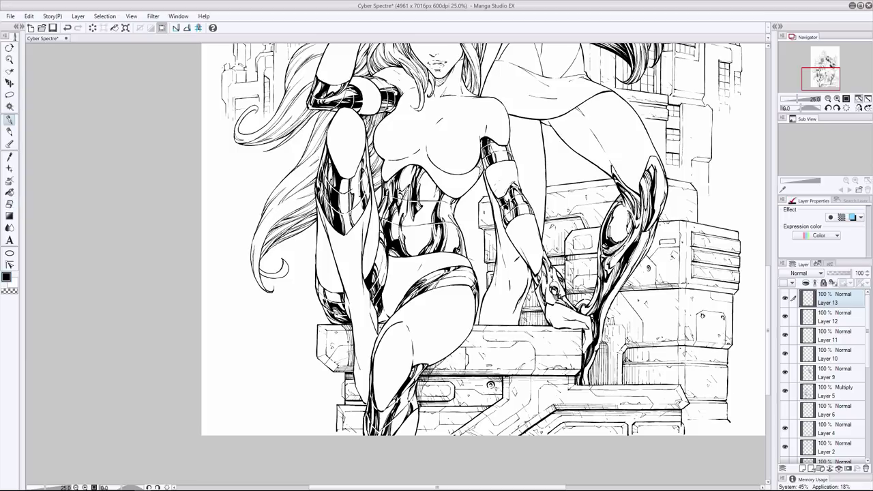
Ink cast-shadow hatching on the stone ledges beside the seated woman's shin, from the top slab down to the lowest block.
{"action": "key", "text": "e"}
{"action": "key", "text": "p"}
{"action": "left_click_drag", "start_coordinate": [352, 383], "coordinate": [367, 410]}
{"action": "key", "text": "e"}
{"action": "left_click_drag", "start_coordinate": [346, 331], "coordinate": [353, 364]}
{"action": "key", "text": "p"}
{"action": "key", "text": "ctrl+z"}
{"action": "key", "text": "ctrl+z"}
{"action": "left_click_drag", "start_coordinate": [349, 330], "coordinate": [353, 365]}
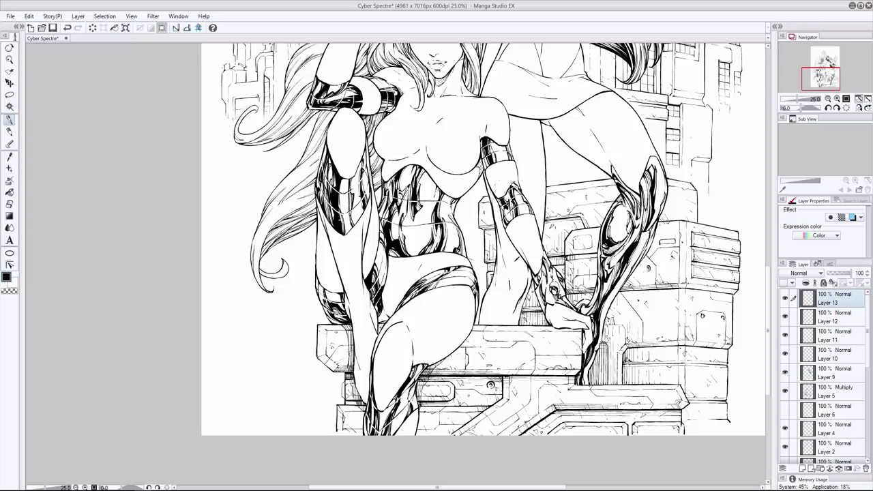
{"action": "left_click_drag", "start_coordinate": [361, 418], "coordinate": [363, 437]}
Review the inked figures, stone ledges and background buildings across the lower and middle parts of the page.
{"action": "scroll", "coordinate": [483, 239], "scroll_direction": "down", "scroll_amount": 1}
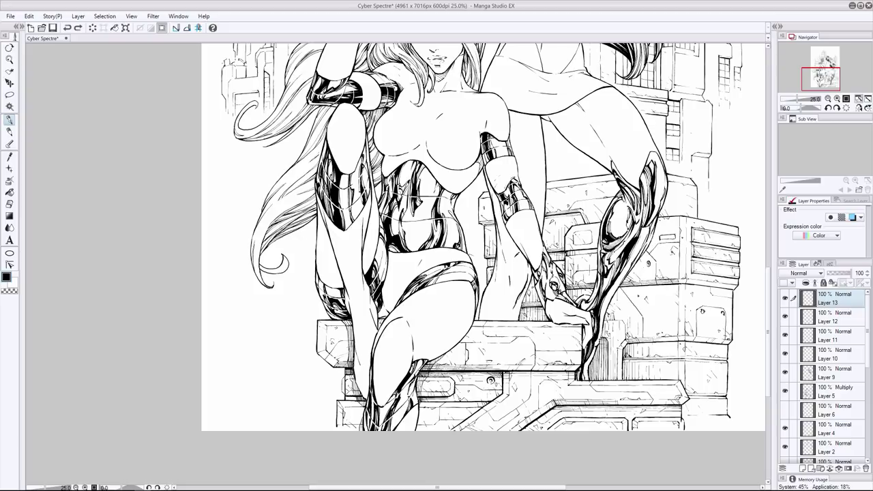
{"action": "scroll", "coordinate": [483, 260], "scroll_direction": "up", "scroll_amount": 3}
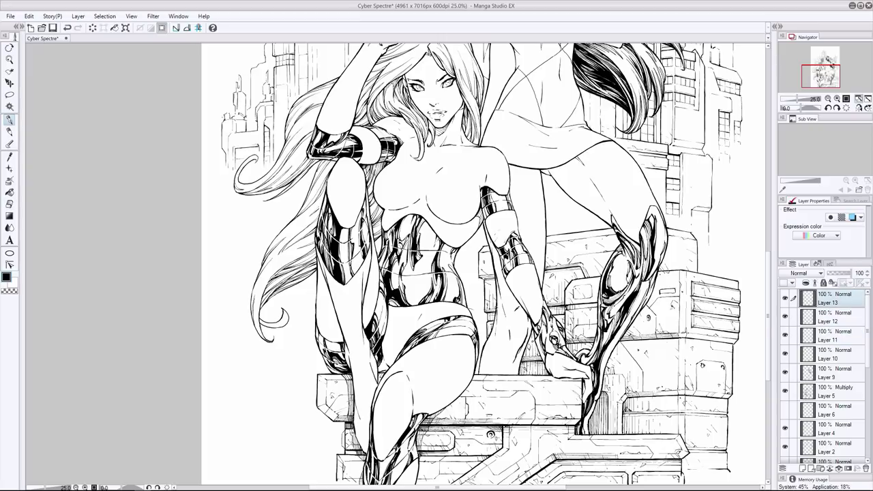
{"action": "scroll", "coordinate": [769, 273], "scroll_direction": "up", "scroll_amount": 1}
{"action": "scroll", "coordinate": [769, 273], "scroll_direction": "up", "scroll_amount": 3}
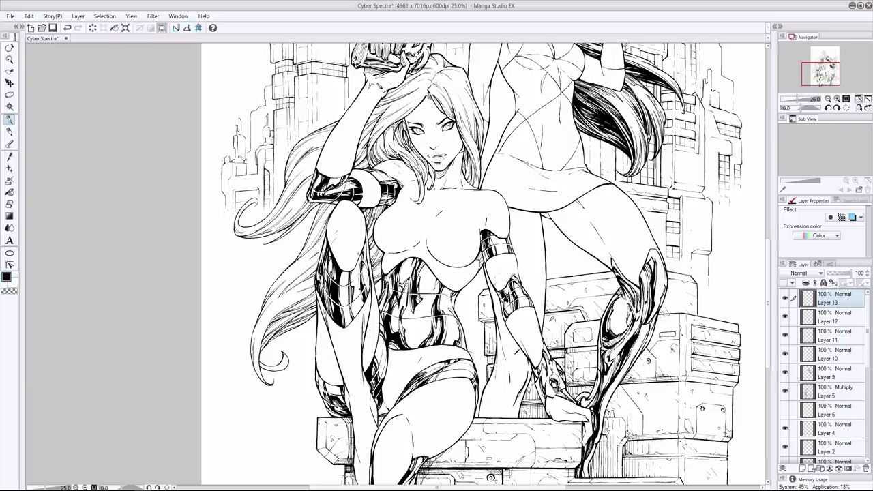
{"action": "scroll", "coordinate": [483, 263], "scroll_direction": "down", "scroll_amount": 6}
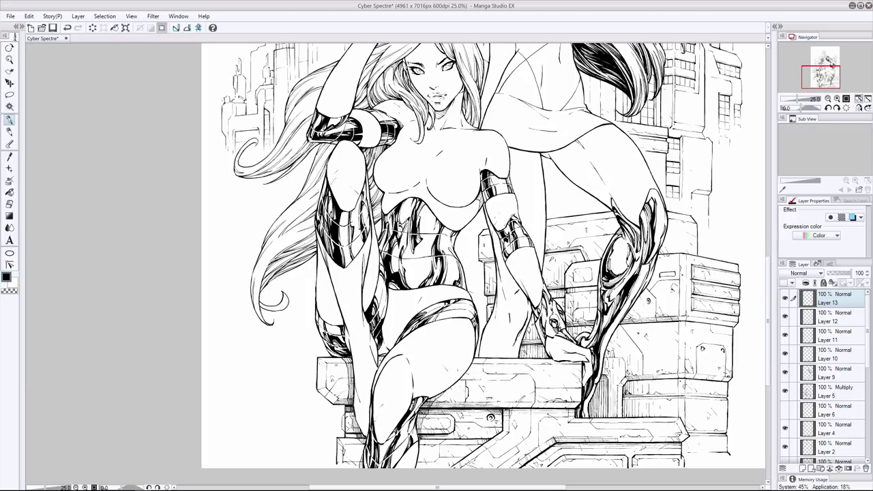
{"action": "scroll", "coordinate": [483, 263], "scroll_direction": "up", "scroll_amount": 2}
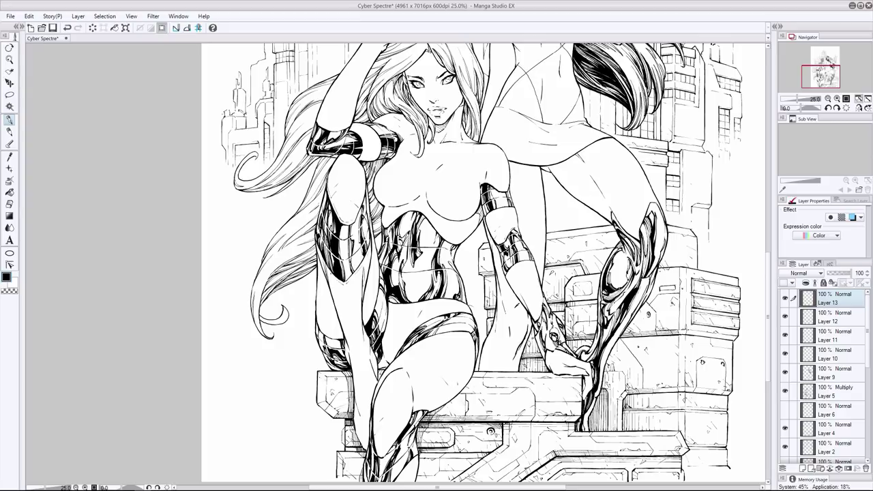
{"action": "key", "text": "e"}
{"action": "key", "text": "p"}
{"action": "key", "text": "i"}
{"action": "key", "text": "e"}
{"action": "key", "text": "i"}
{"action": "scroll", "coordinate": [483, 264], "scroll_direction": "up", "scroll_amount": 3}
{"action": "scroll", "coordinate": [484, 263], "scroll_direction": "down", "scroll_amount": 3}
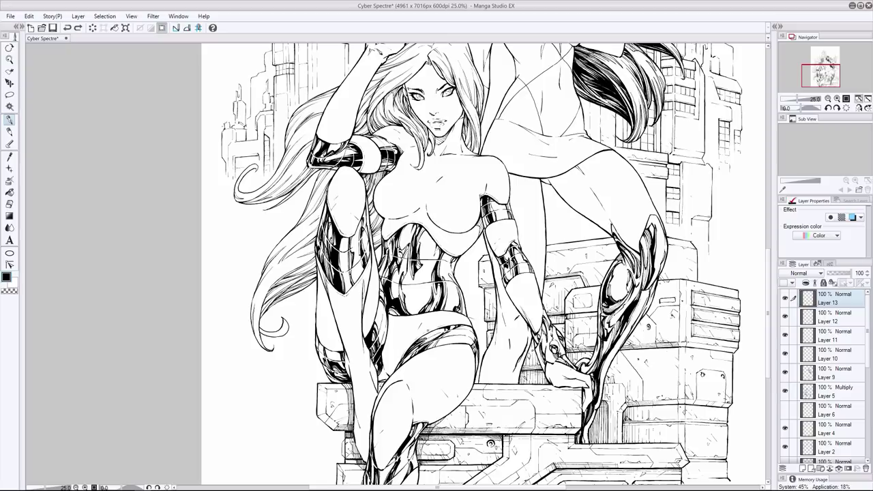
Compare the inked ledges and figures with and without the latest change.
{"action": "key", "text": "e"}
{"action": "key", "text": "i"}
{"action": "key", "text": "ctrl+z"}
{"action": "key", "text": "ctrl+y"}
{"action": "key", "text": "ctrl+z"}
{"action": "key", "text": "ctrl+y"}
{"action": "scroll", "coordinate": [583, 394], "scroll_direction": "up", "scroll_amount": 2}
{"action": "left_click_drag", "start_coordinate": [500, 234], "coordinate": [512, 265]}
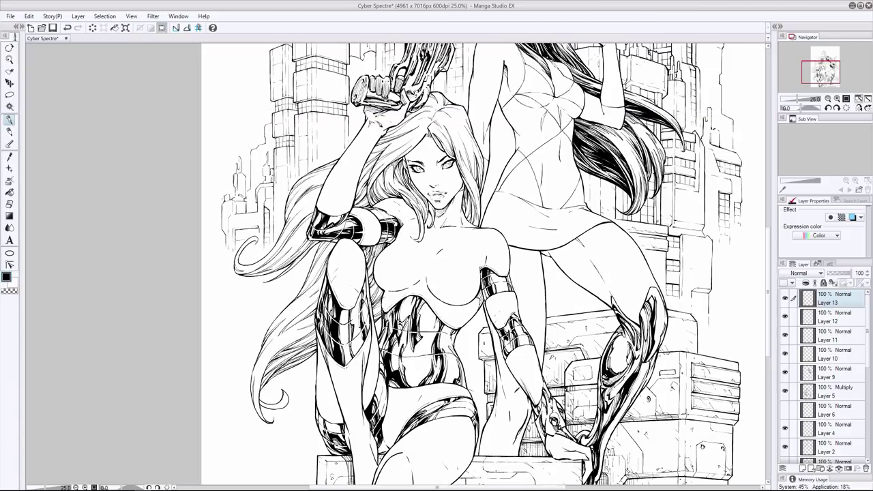
Clean up the ink on the standing woman's cheek on Layer 9.
{"action": "scroll", "coordinate": [478, 266], "scroll_direction": "up", "scroll_amount": 3}
{"action": "key", "text": "e"}
{"action": "scroll", "coordinate": [870, 390], "scroll_direction": "down", "scroll_amount": 3}
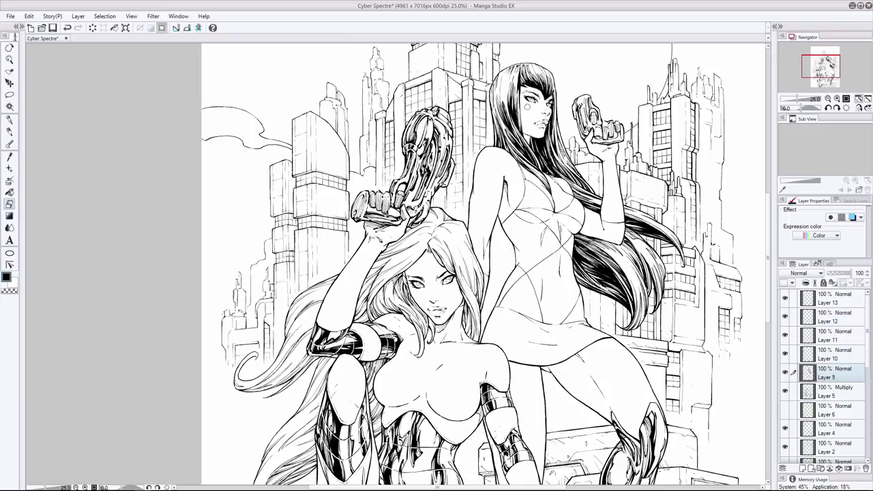
{"action": "scroll", "coordinate": [870, 390], "scroll_direction": "up", "scroll_amount": 2}
{"action": "key", "text": "p"}
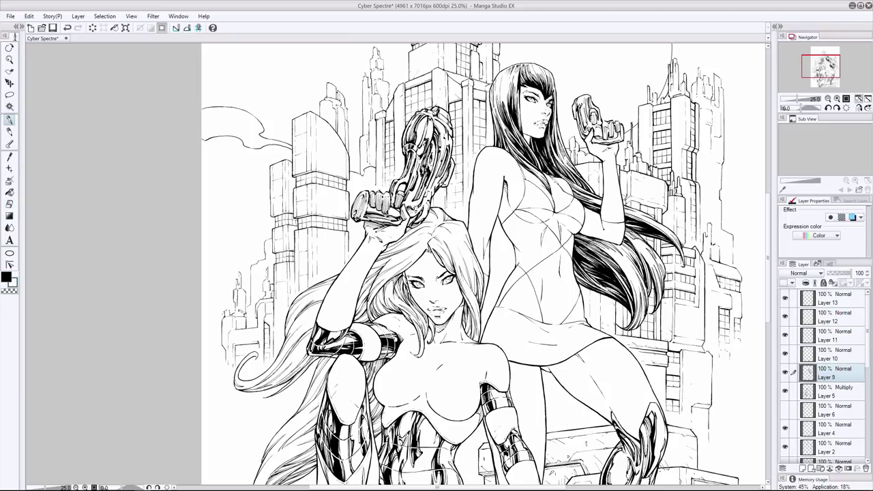
Ink black hair strands in the gap between the standing woman's lowered arm and her waist on Layer 13.
{"action": "left_click", "coordinate": [834, 298]}
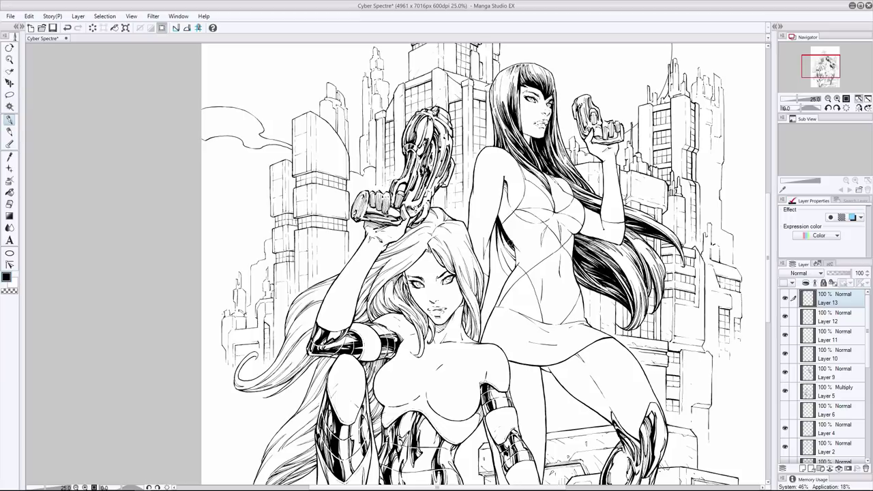
{"action": "left_click_drag", "start_coordinate": [515, 230], "coordinate": [396, 239]}
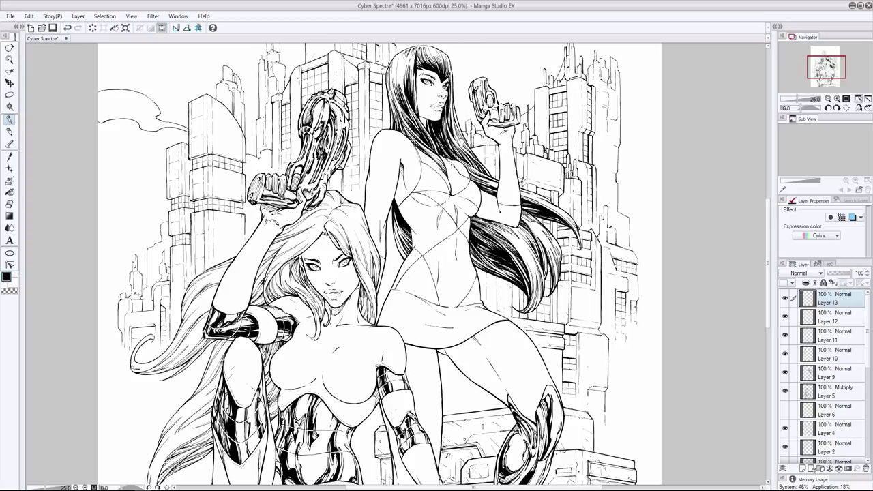
{"action": "key", "text": "ctrl+z"}
{"action": "key", "text": "ctrl+y"}
{"action": "left_click_drag", "start_coordinate": [393, 209], "coordinate": [395, 218]}
{"action": "key", "text": "ctrl+z"}
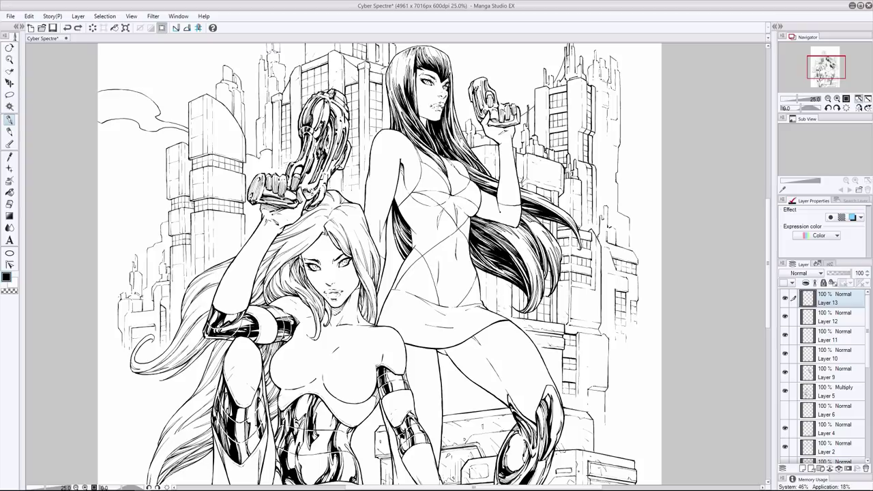
Rework the hair strands behind the standing woman's waist and erase along their lower ends.
{"action": "key", "text": "ctrl+z"}
{"action": "left_click_drag", "start_coordinate": [405, 241], "coordinate": [406, 233]}
{"action": "key", "text": "ctrl+z"}
{"action": "key", "text": "ctrl+z"}
{"action": "key", "text": "e"}
{"action": "left_click_drag", "start_coordinate": [401, 241], "coordinate": [404, 257]}
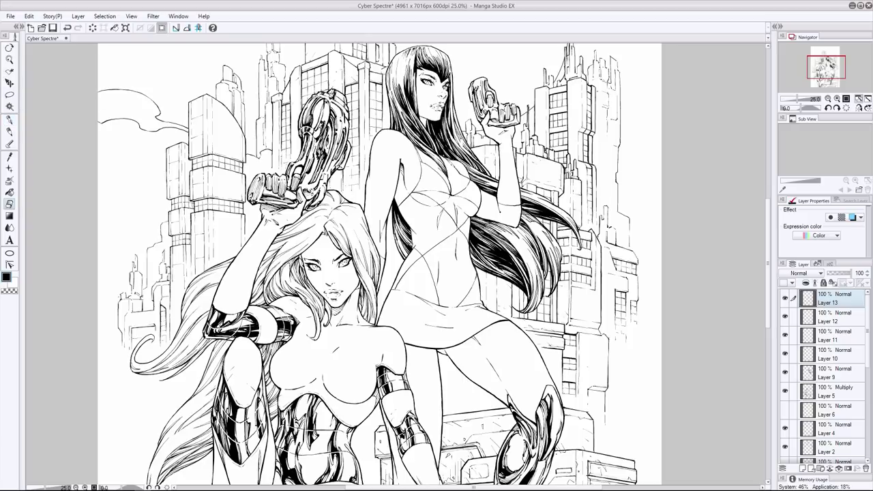
Retouch the small fold lines on the standing woman's skirt with pen and eraser.
{"action": "key", "text": "p"}
{"action": "key", "text": "p"}
{"action": "key", "text": "p"}
{"action": "mouse_move", "coordinate": [462, 323]}
{"action": "left_mouse_down"}
{"action": "mouse_move", "coordinate": [426, 326]}
{"action": "mouse_move", "coordinate": [462, 327]}
{"action": "left_mouse_up"}
{"action": "key", "text": "ctrl+z"}
{"action": "key", "text": "ctrl+z"}
{"action": "key", "text": "ctrl+z"}
{"action": "key", "text": "e"}
{"action": "key", "text": "p"}
{"action": "key", "text": "e"}
{"action": "key", "text": "p"}
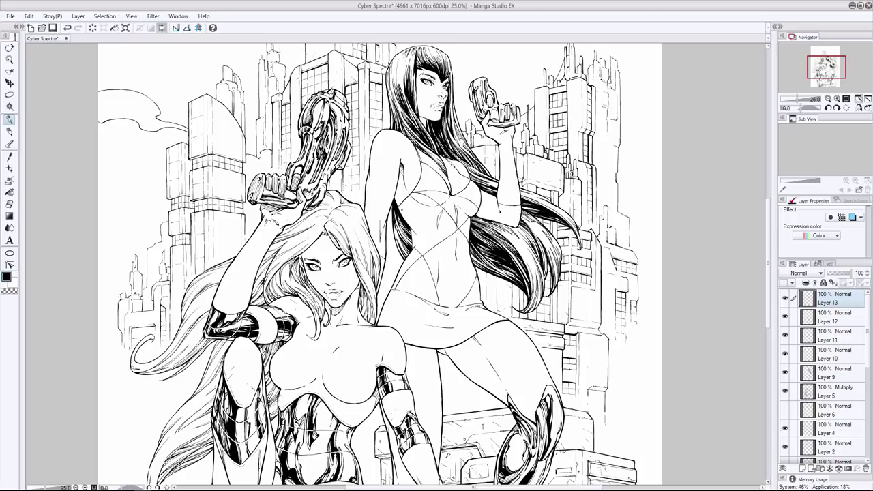
Try cast-shadow hatching on the standing woman's thigh beneath the skirt hem.
{"action": "key", "text": "ctrl+z"}
{"action": "left_click_drag", "start_coordinate": [427, 311], "coordinate": [480, 355]}
{"action": "scroll", "coordinate": [432, 352], "scroll_direction": "down", "scroll_amount": 1}
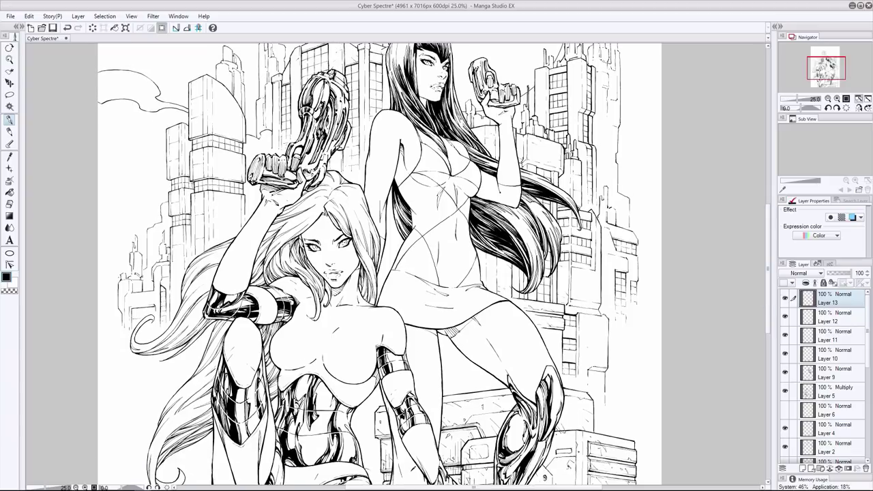
{"action": "key", "text": "ctrl+z"}
{"action": "key", "text": "ctrl+y"}
{"action": "key", "text": "e"}
{"action": "mouse_move", "coordinate": [469, 311]}
{"action": "left_mouse_down"}
{"action": "mouse_move", "coordinate": [486, 322]}
{"action": "mouse_move", "coordinate": [477, 334]}
{"action": "mouse_move", "coordinate": [455, 330]}
{"action": "mouse_move", "coordinate": [465, 326]}
{"action": "left_mouse_up"}
Add a new layer above Layer 13 and undo the shadow hatching beneath the skirt hem.
{"action": "key", "text": "ctrl+shift+n"}
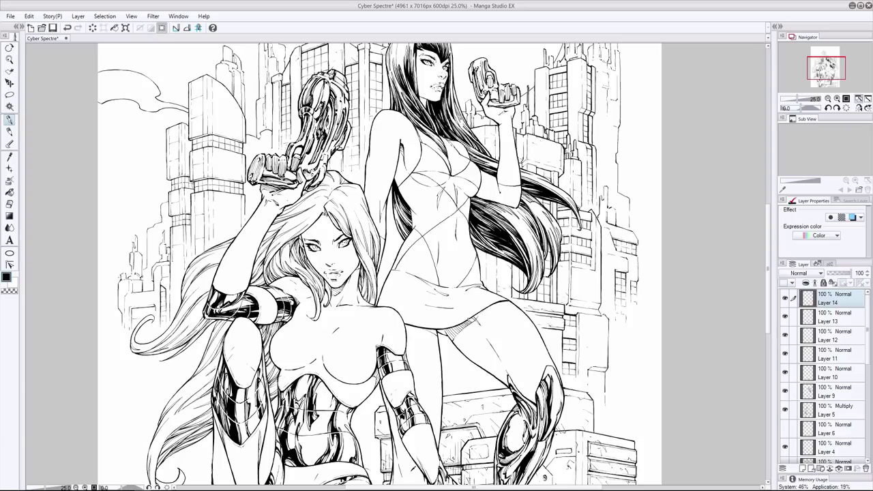
{"action": "key", "text": "ctrl+z"}
{"action": "key", "text": "ctrl+z"}
{"action": "left_click_drag", "start_coordinate": [446, 338], "coordinate": [464, 323]}
{"action": "key", "text": "ctrl+z"}
{"action": "key", "text": "alt+bracketleft"}
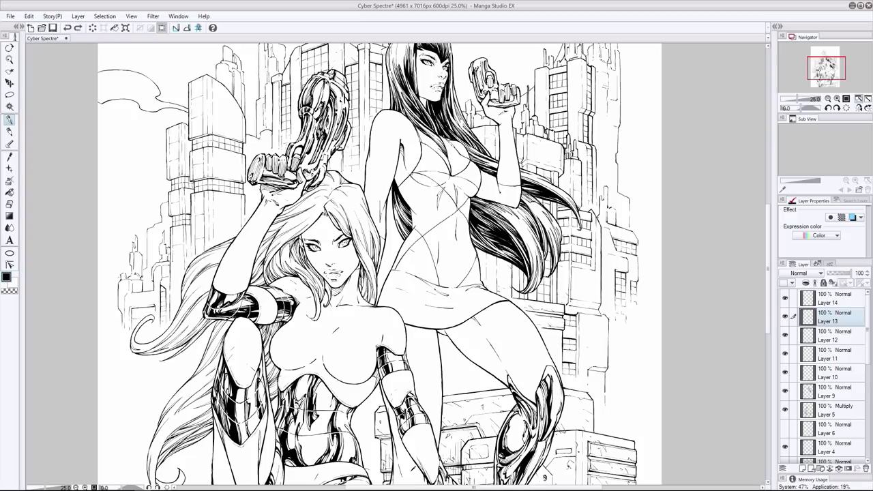
Try a short ink stroke on the neckline of the standing woman's top.
{"action": "left_click_drag", "start_coordinate": [439, 158], "coordinate": [445, 165]}
{"action": "key", "text": "ctrl+z"}
{"action": "key", "text": "ctrl+y"}
{"action": "key", "text": "ctrl+z"}
Touch up the standing woman's leg contour on the Final Inks layer with pen and eraser, and undo the last change.
{"action": "scroll", "coordinate": [477, 321], "scroll_direction": "down", "scroll_amount": 3}
{"action": "left_click", "coordinate": [437, 215], "text": "ctrl+shift"}
{"action": "key", "text": "p"}
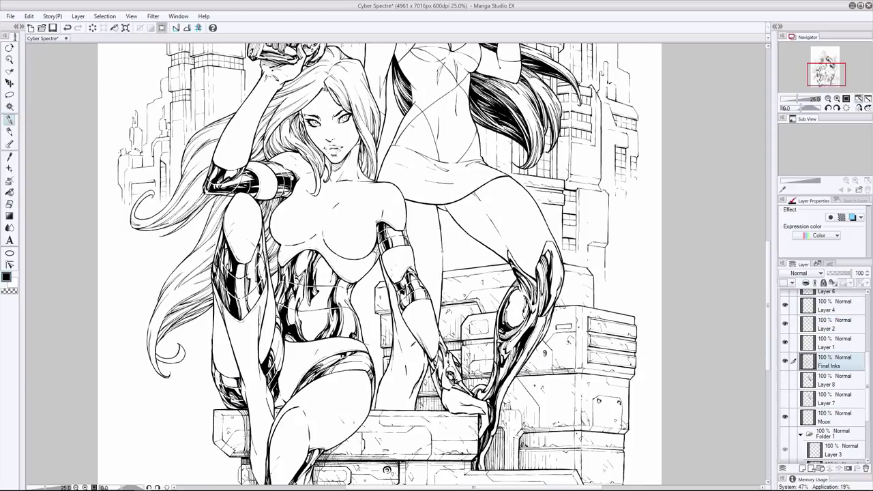
{"action": "key", "text": "e"}
{"action": "key", "text": "p"}
{"action": "key", "text": "e"}
{"action": "key", "text": "p"}
{"action": "key", "text": "e"}
{"action": "key", "text": "p"}
{"action": "key", "text": "e"}
{"action": "key", "text": "p"}
{"action": "scroll", "coordinate": [378, 262], "scroll_direction": "down", "scroll_amount": 1}
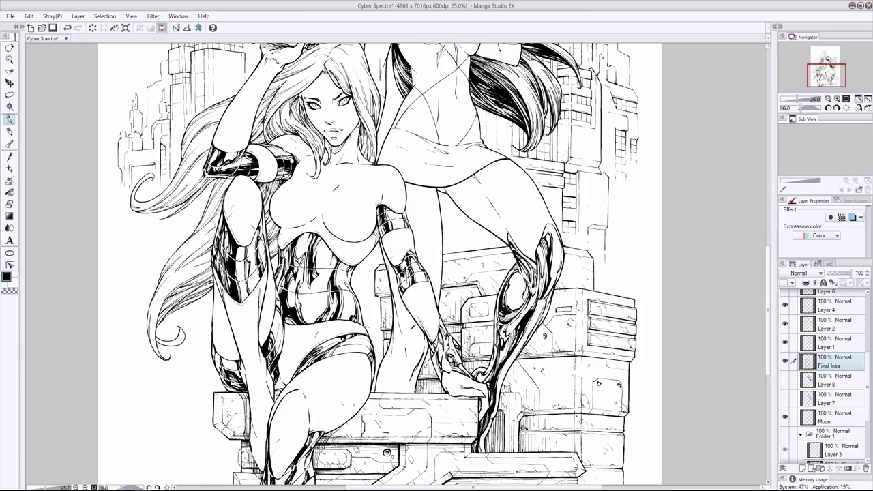
{"action": "key", "text": "ctrl+z"}
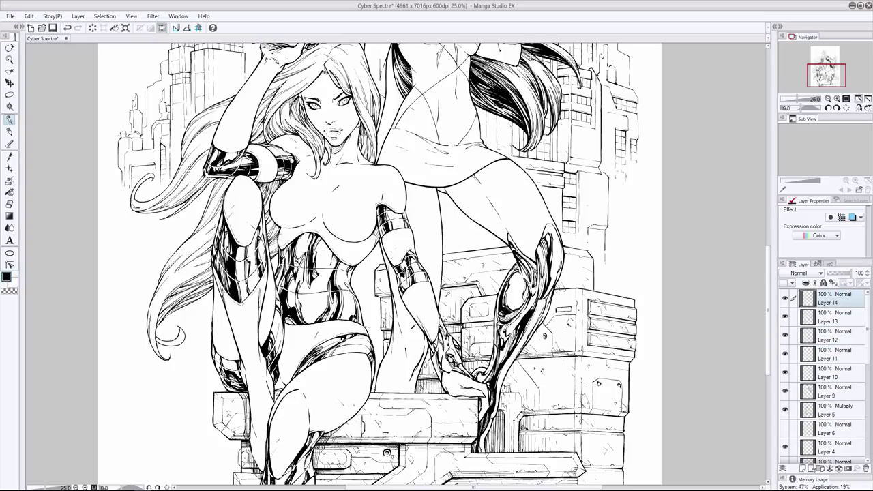
Combine the ink layers from Layer 14 down to Moon into a single layer, leaving Layer 8 and Layer 7 separate.
{"action": "scroll", "coordinate": [379, 262], "scroll_direction": "down", "scroll_amount": 3}
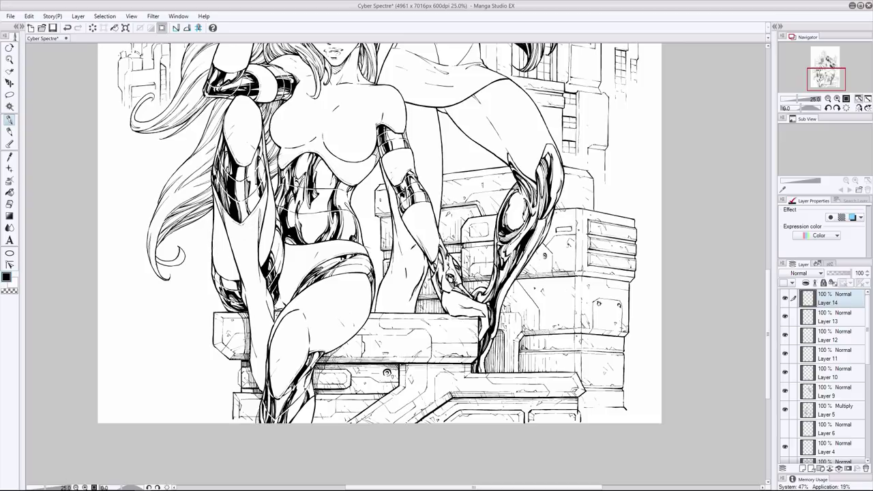
{"action": "left_click", "coordinate": [833, 447], "text": "shift"}
{"action": "right_click", "coordinate": [812, 298]}
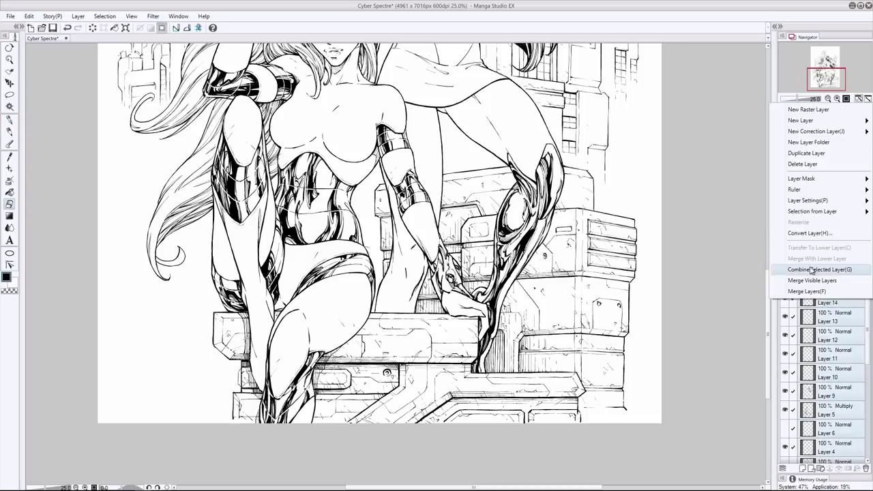
{"action": "left_click", "coordinate": [812, 270]}
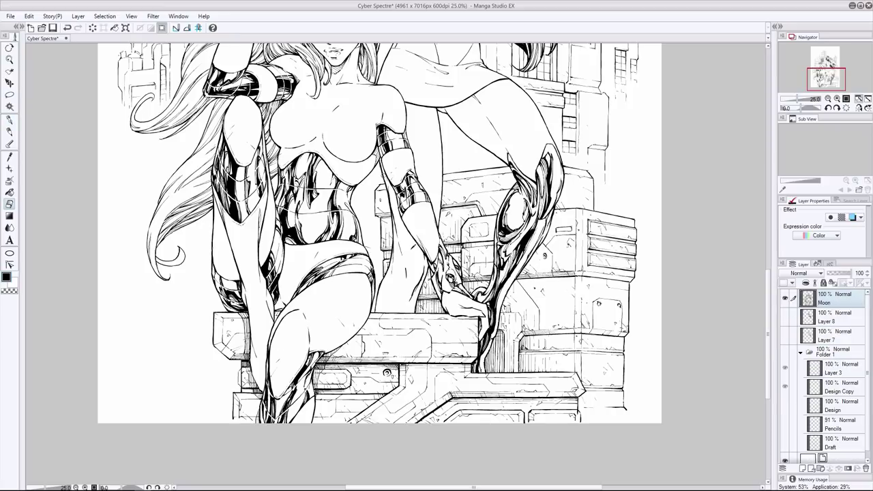
Clean up the line work of both women's upper bodies on the merged Moon layer with pen and eraser.
{"action": "key", "text": "p"}
{"action": "key", "text": "i"}
{"action": "scroll", "coordinate": [379, 264], "scroll_direction": "up", "scroll_amount": 3}
{"action": "key", "text": "e"}
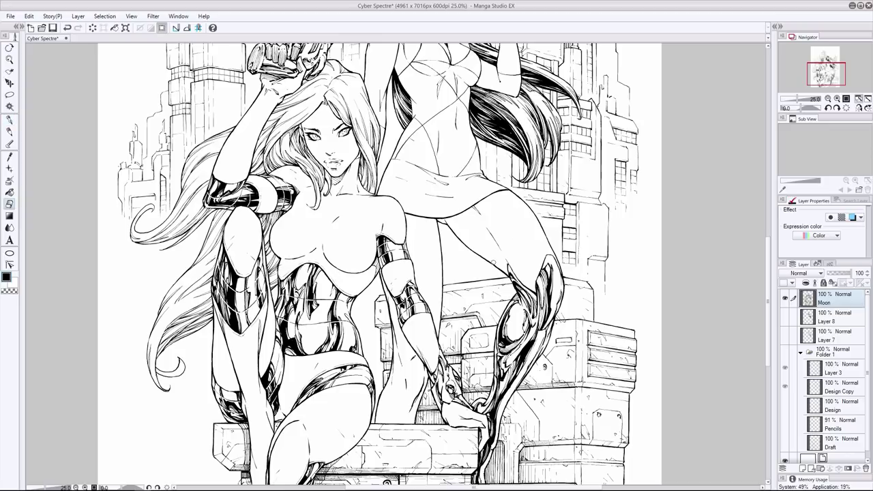
{"action": "scroll", "coordinate": [379, 264], "scroll_direction": "up", "scroll_amount": 4}
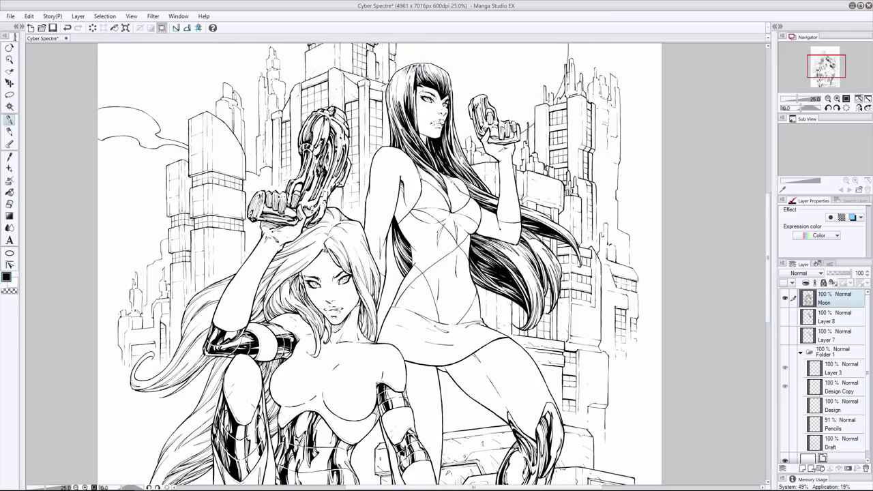
{"action": "key", "text": "e"}
{"action": "key", "text": "p"}
{"action": "key", "text": "e"}
{"action": "key", "text": "p"}
{"action": "scroll", "coordinate": [379, 264], "scroll_direction": "down", "scroll_amount": 5}
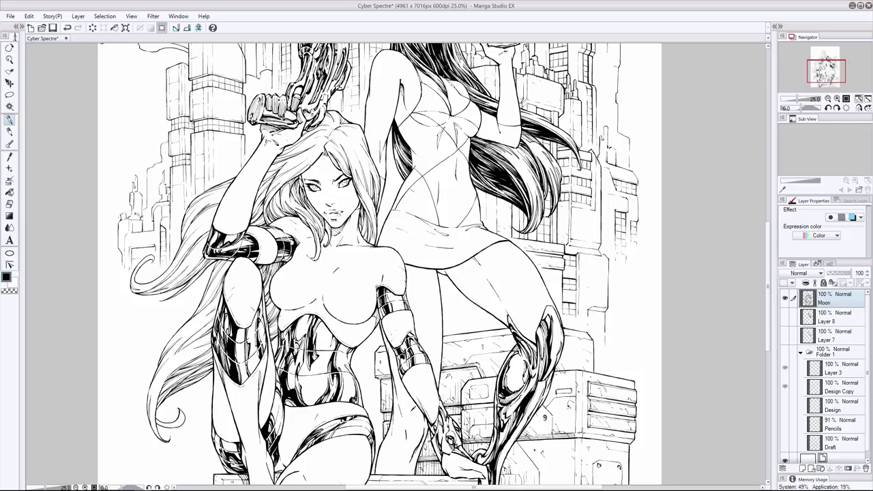
Refine small ink lines around the seated woman, the standing woman's hips and the nearby background on the merged layer.
{"action": "key", "text": "e"}
{"action": "key", "text": "p"}
{"action": "key", "text": "e"}
{"action": "key", "text": "p"}
{"action": "key", "text": "ctrl+z"}
{"action": "key", "text": "ctrl+y"}
{"action": "key", "text": "e"}
{"action": "key", "text": "p"}
{"action": "key", "text": "e"}
{"action": "key", "text": "p"}
{"action": "key", "text": "e"}
{"action": "key", "text": "p"}
{"action": "key", "text": "e"}
{"action": "key", "text": "p"}
{"action": "key", "text": "e"}
{"action": "key", "text": "p"}
{"action": "key", "text": "e"}
{"action": "key", "text": "p"}
{"action": "key", "text": "e"}
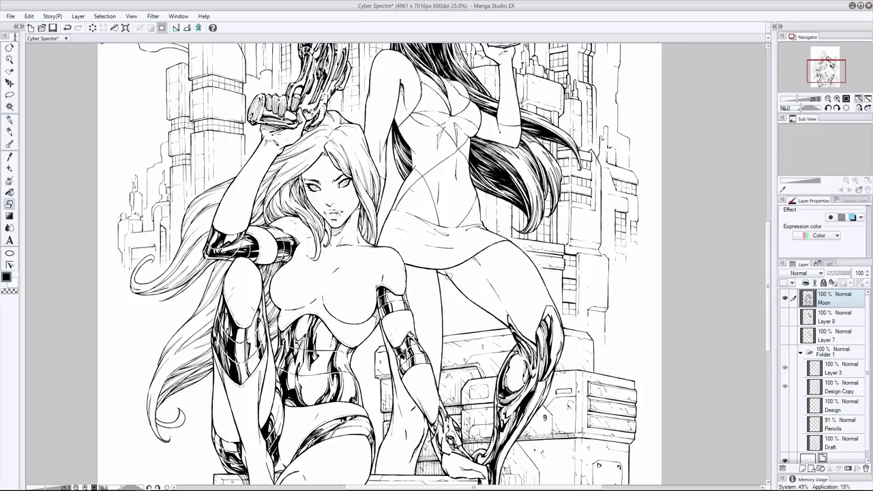
{"action": "key", "text": "p"}
{"action": "key", "text": "e"}
{"action": "key", "text": "p"}
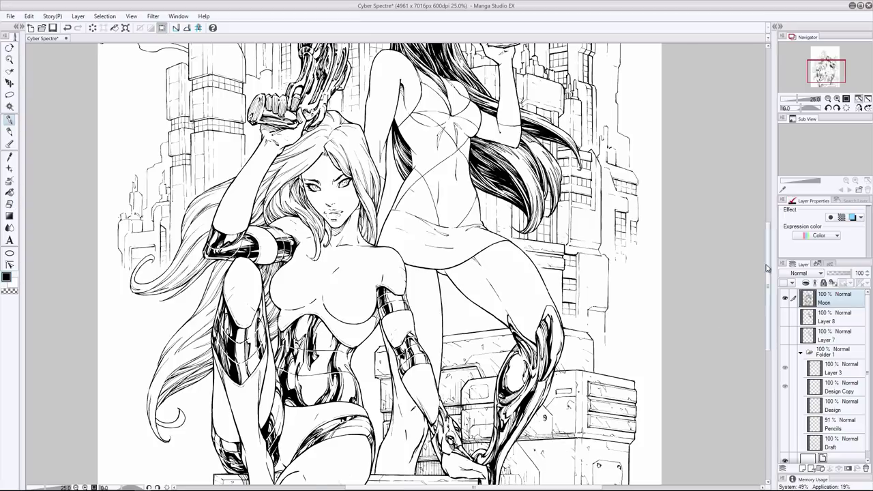
{"action": "scroll", "coordinate": [463, 344], "scroll_direction": "down", "scroll_amount": 4}
{"action": "key", "text": "e"}
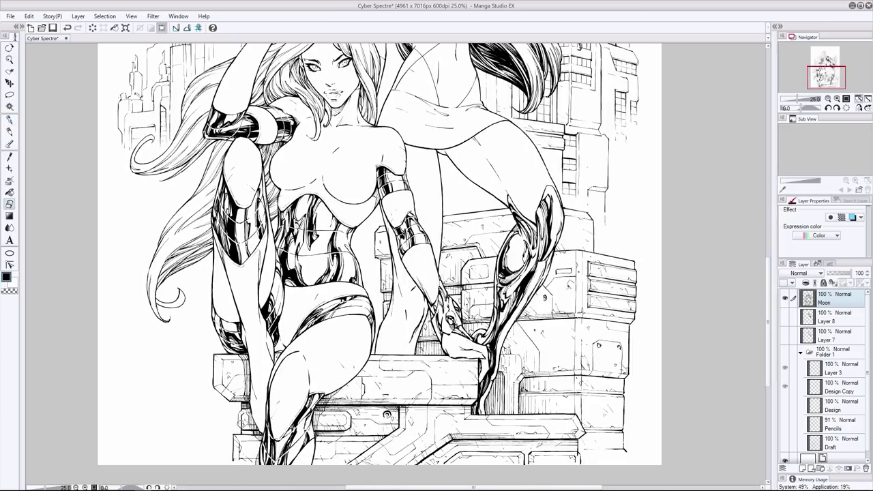
{"action": "key", "text": "p"}
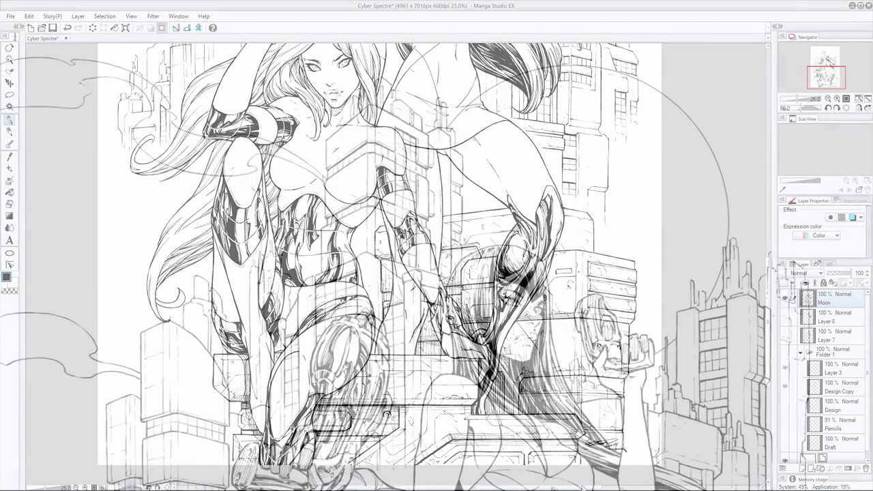